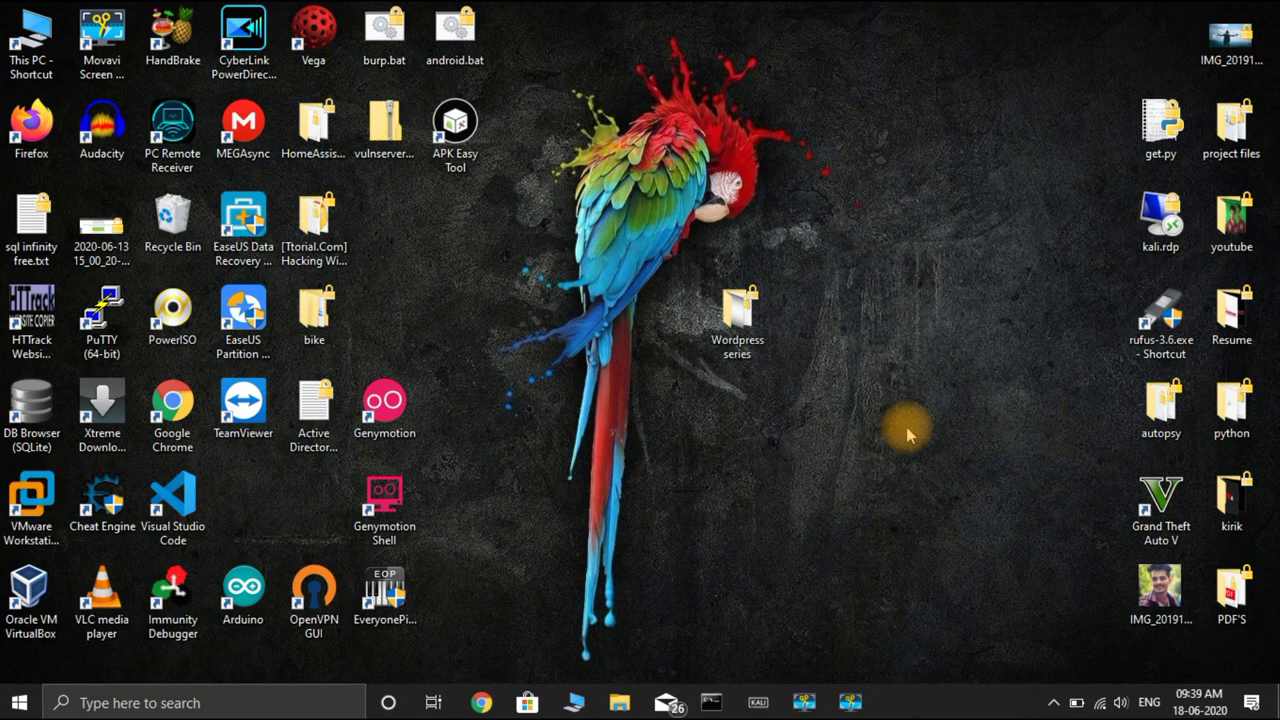
# Restore Chrome and scroll the 'hosting and domain' results to the GoDaddy and BigRock listings
pyautogui.click(478, 705)
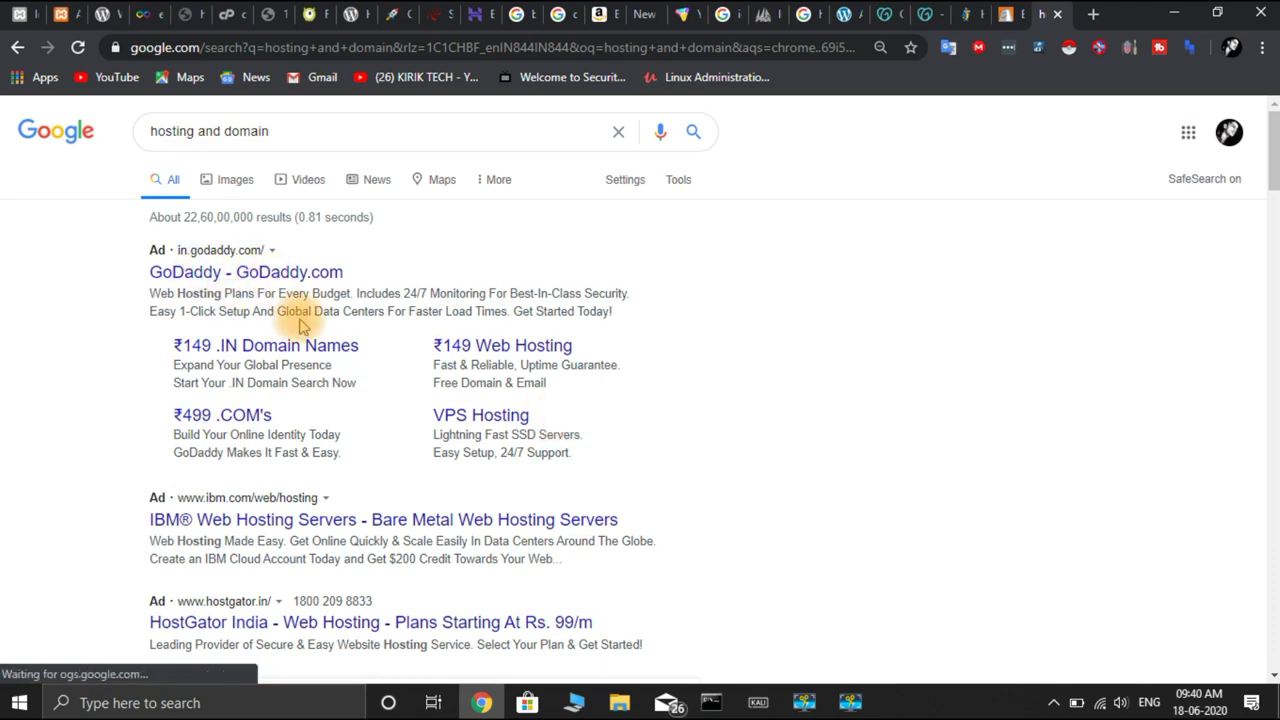
pyautogui.scroll(-10, 840, 363)
pyautogui.scroll(3, 840, 365)
pyautogui.scroll(1, 840, 365)
pyautogui.scroll(-5, 840, 365)
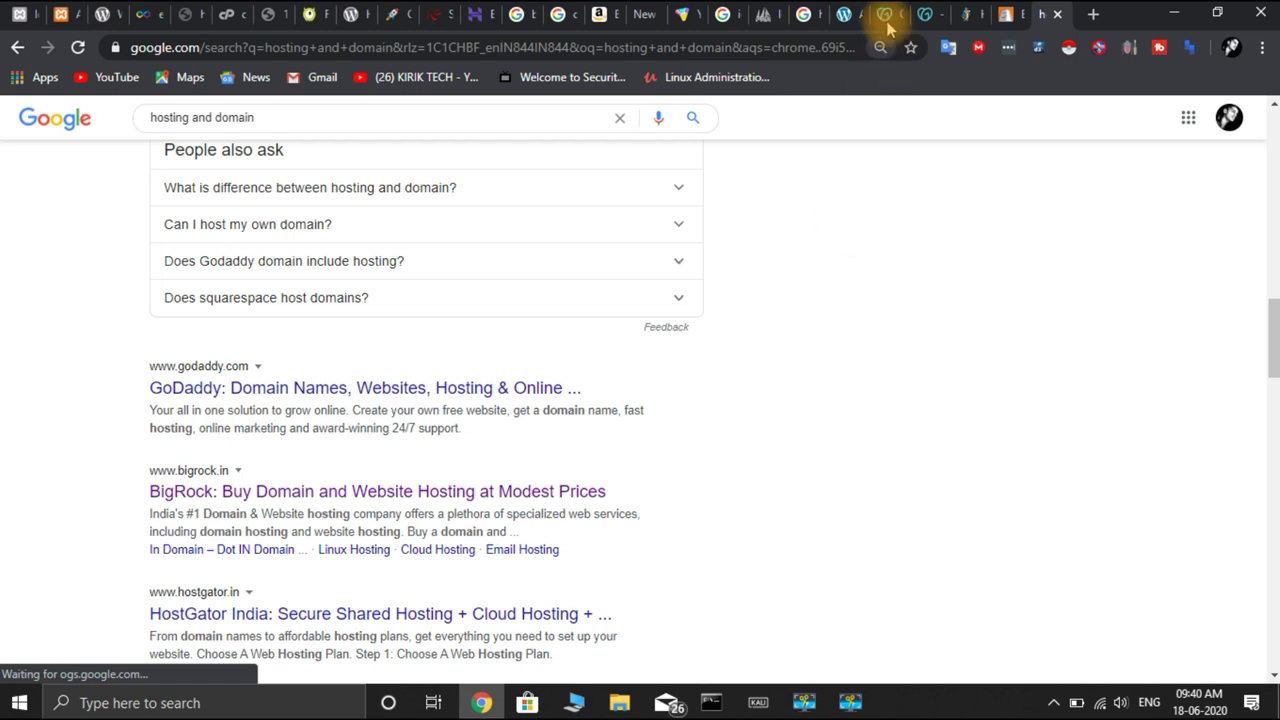
# Search BigRock for kiriktech, showing kiriktech.com at ₹799/yr and kiriktech.net at ₹949/yr
pyautogui.click(1008, 14)
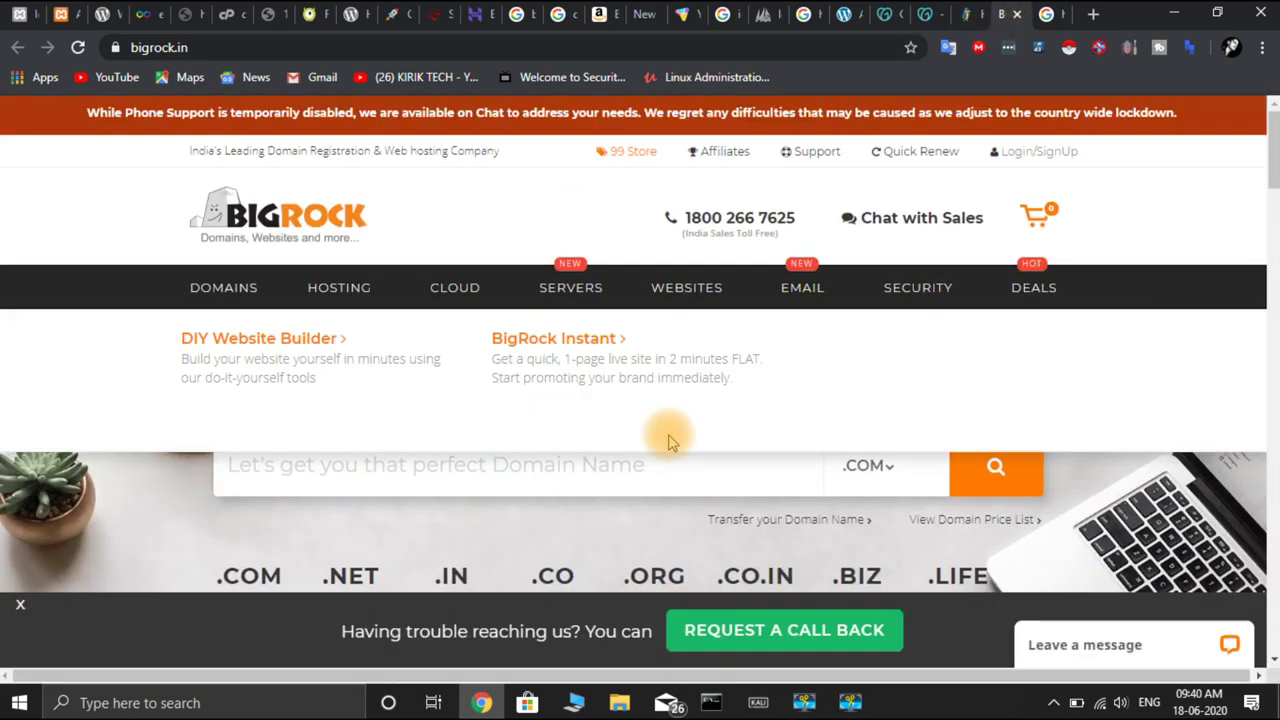
pyautogui.scroll(-5, 666, 437)
pyautogui.scroll(4, 666, 437)
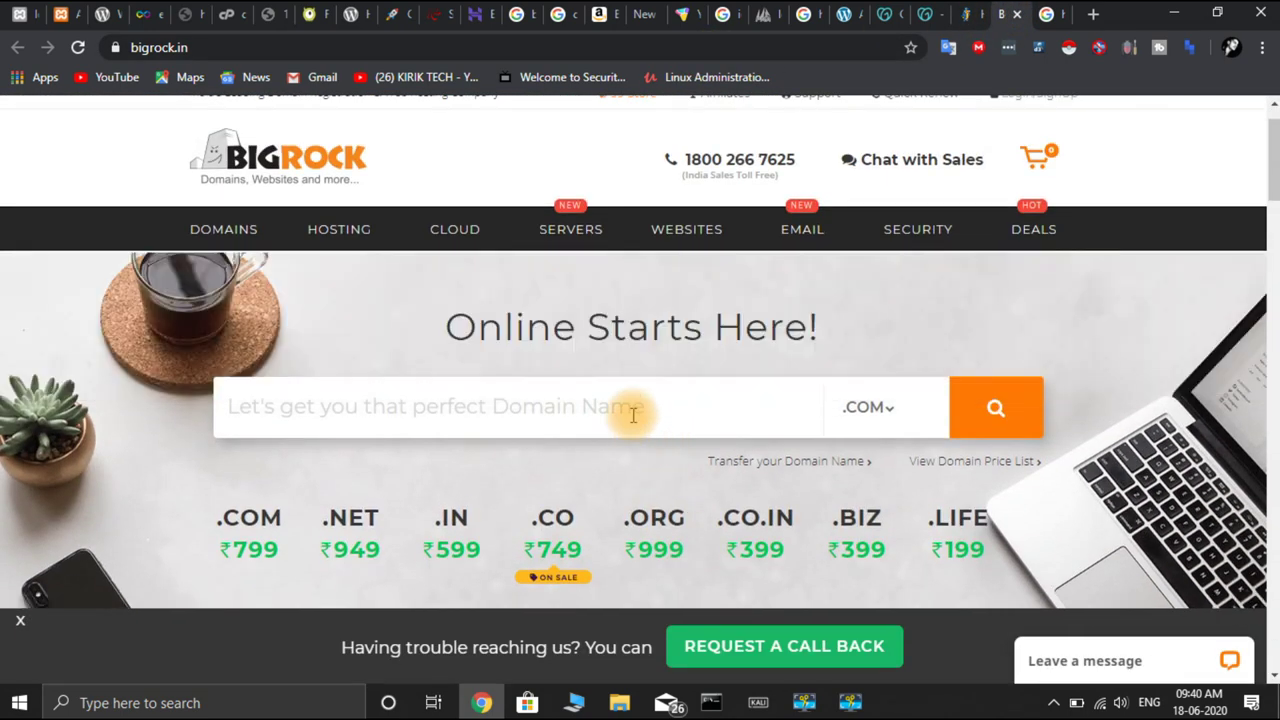
pyautogui.click(629, 409)
pyautogui.write('kiriktech')
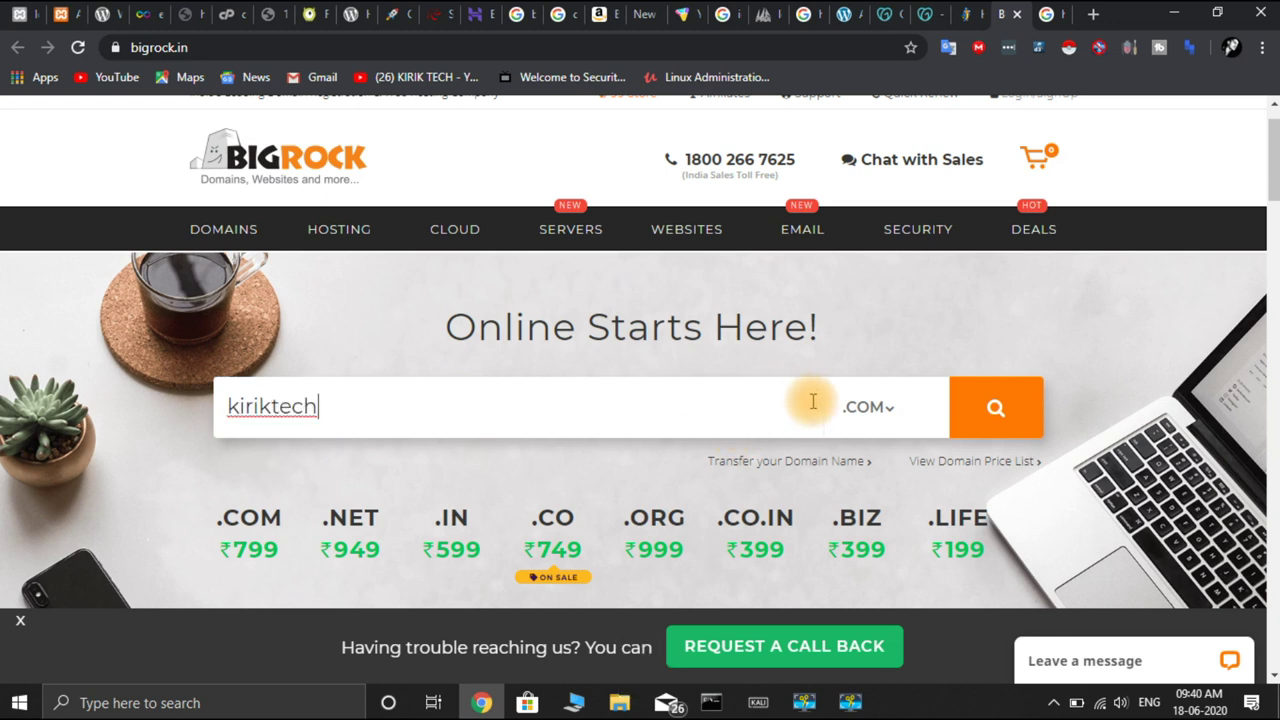
pyautogui.click(884, 409)
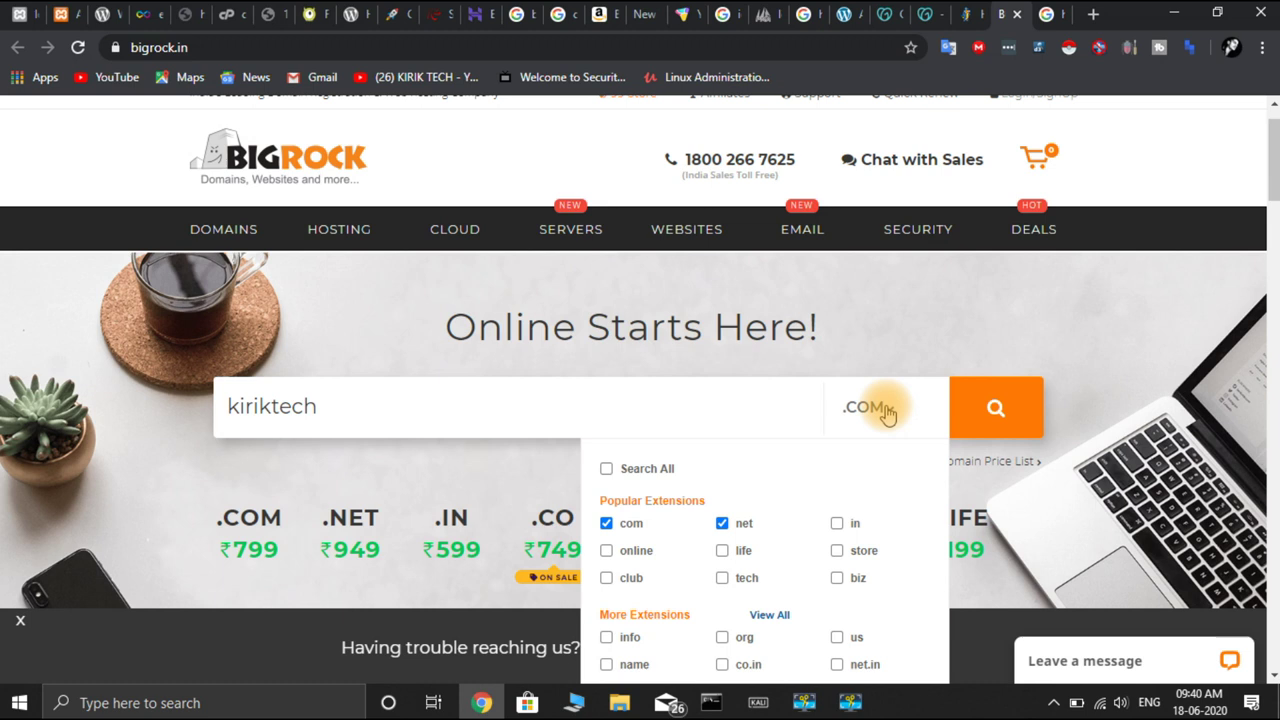
pyautogui.click(993, 413)
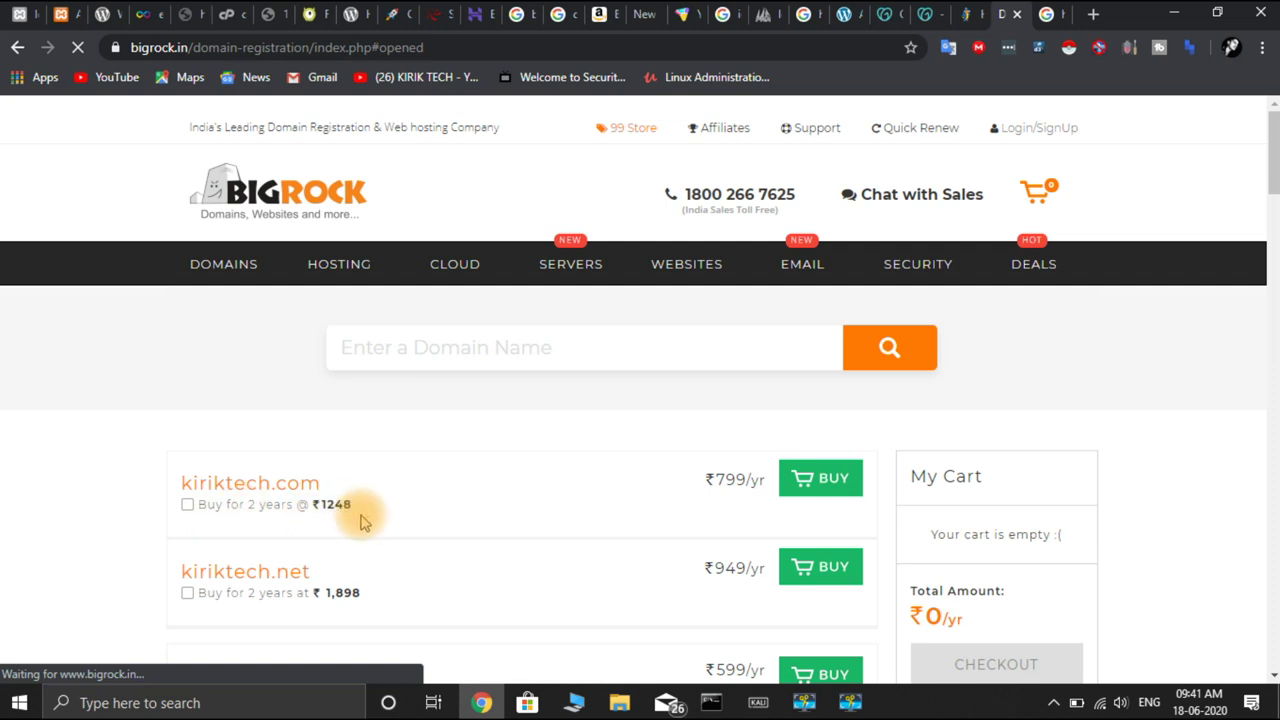
pyautogui.scroll(-2, 362, 520)
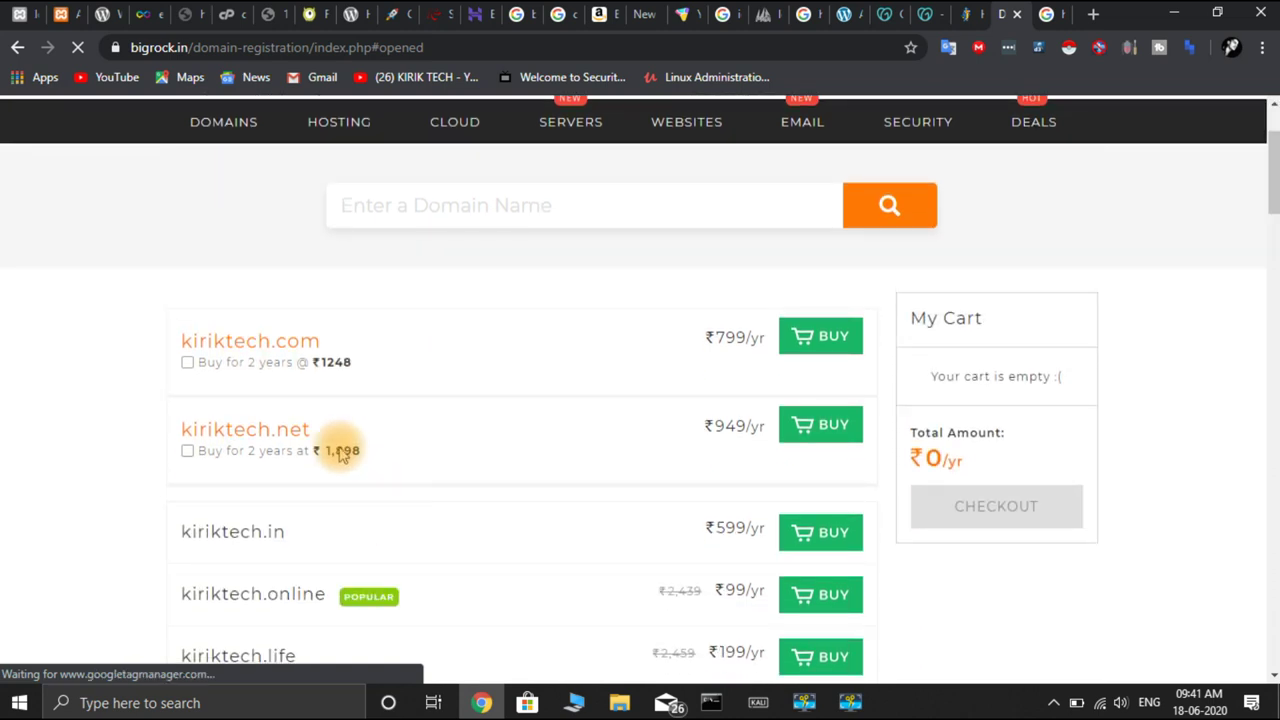
pyautogui.scroll(-2, 337, 450)
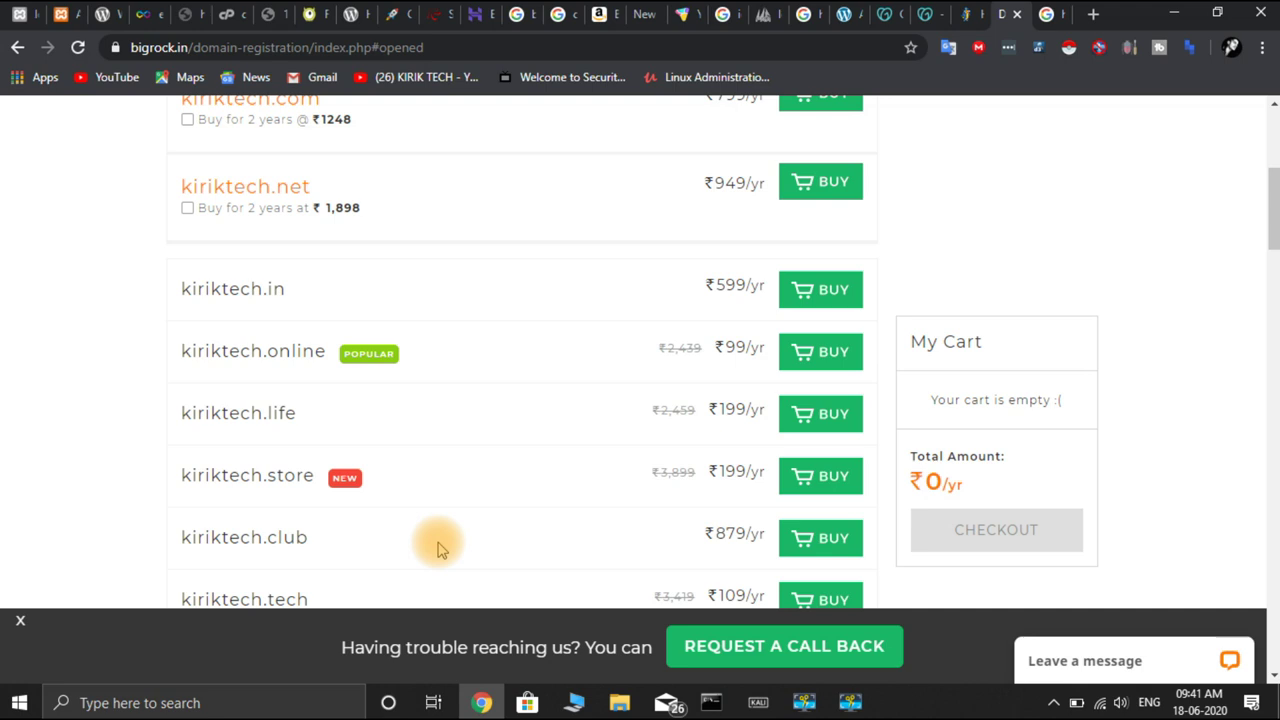
pyautogui.scroll(-3, 437, 545)
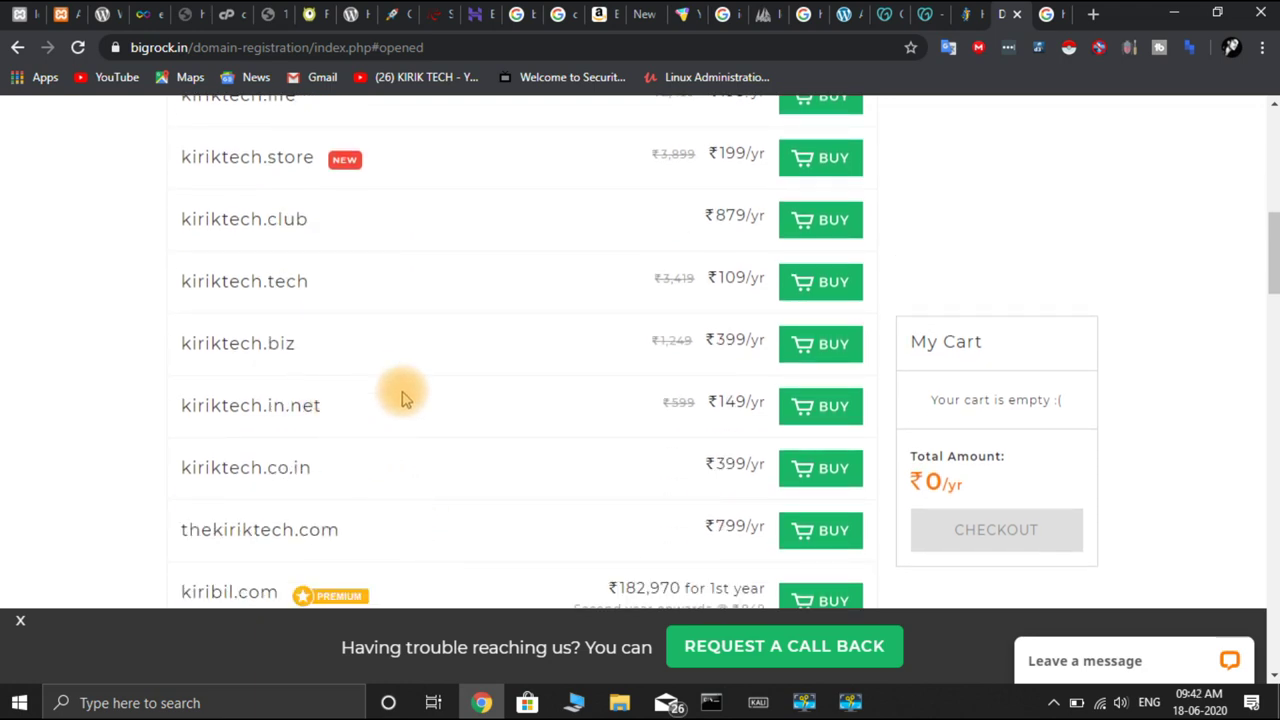
pyautogui.scroll(-2, 403, 396)
pyautogui.scroll(10, 403, 394)
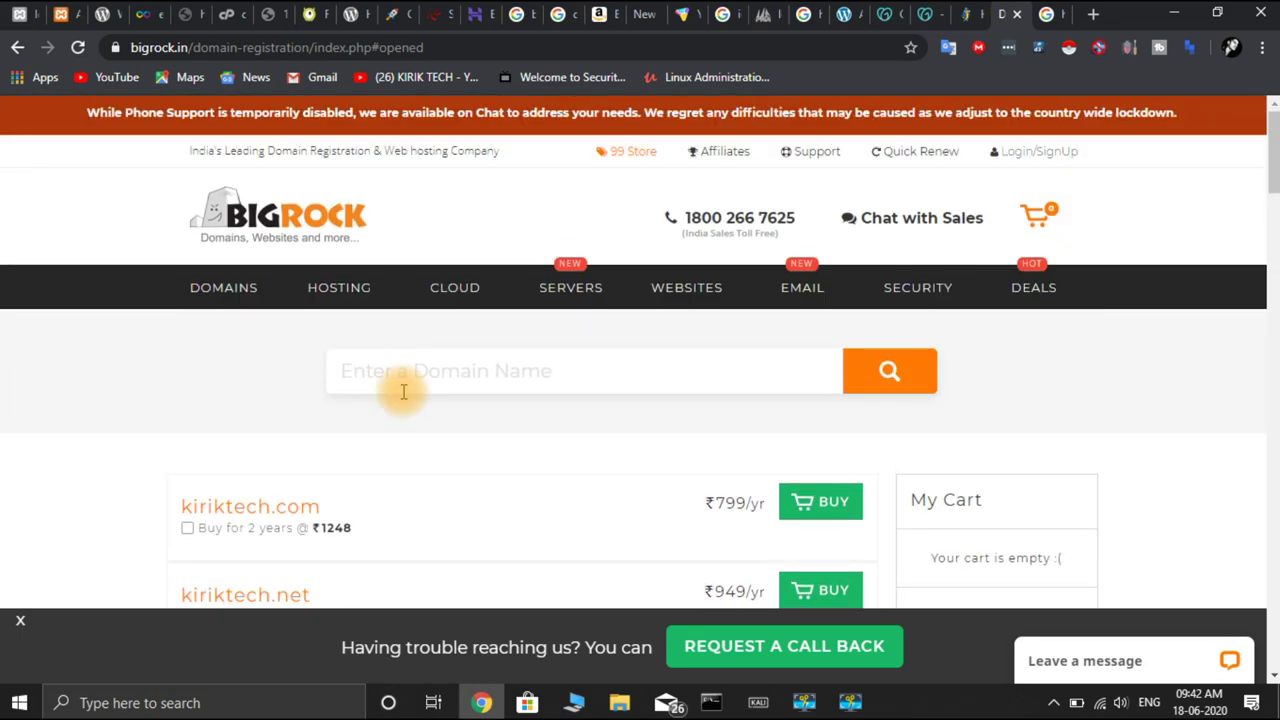
# Review kiriktech.com at ₹199.00 on GoDaddy and close the extra browser tab
pyautogui.click(910, 14)
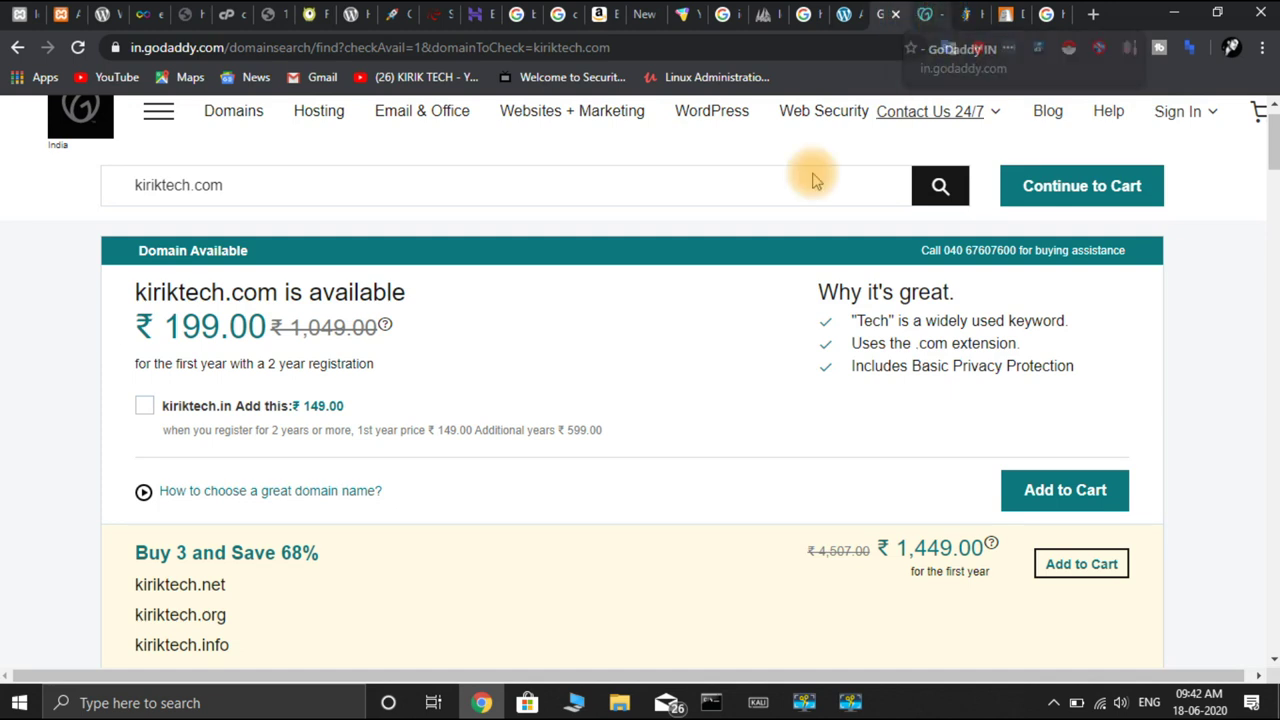
pyautogui.scroll(1, 703, 204)
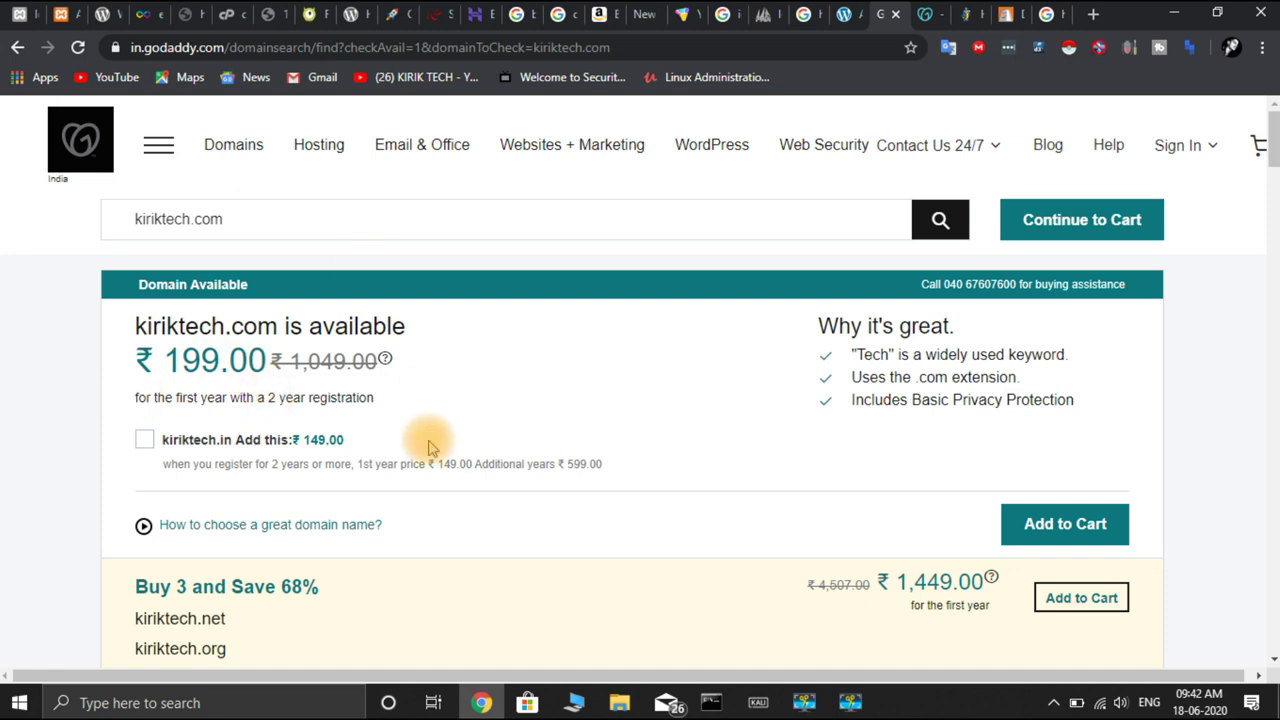
pyautogui.scroll(-3, 425, 440)
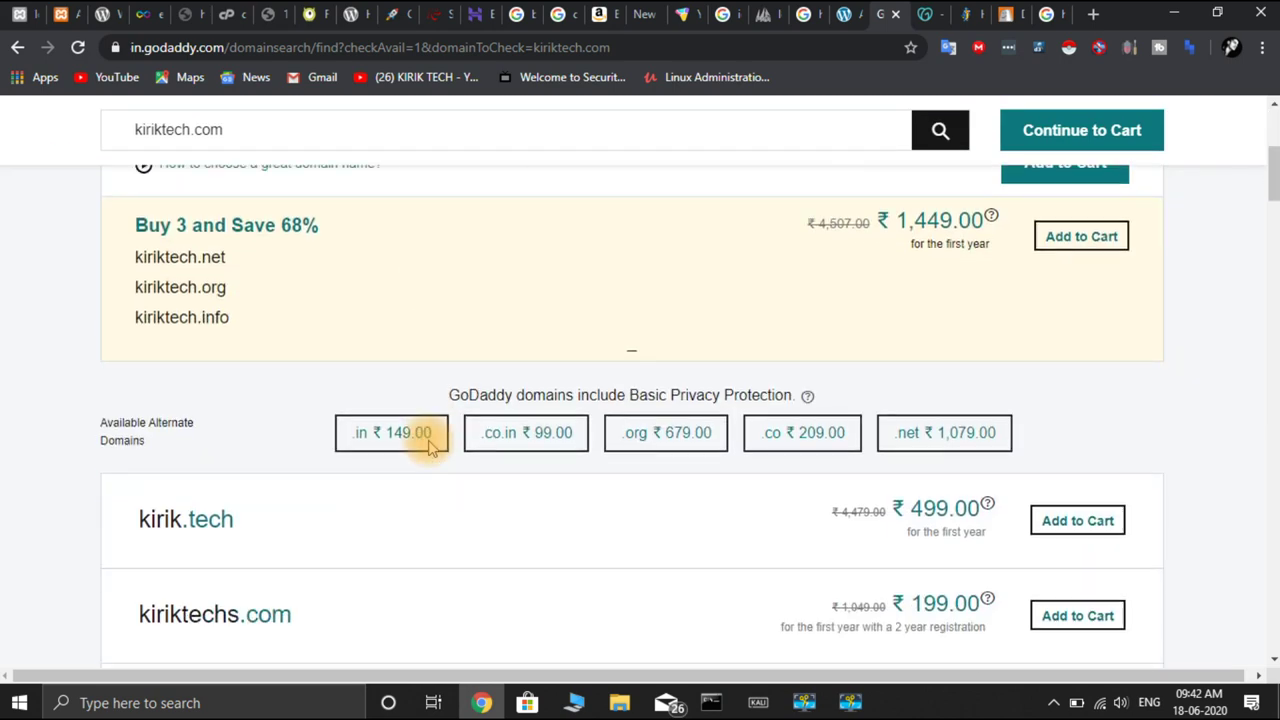
pyautogui.scroll(3, 450, 288)
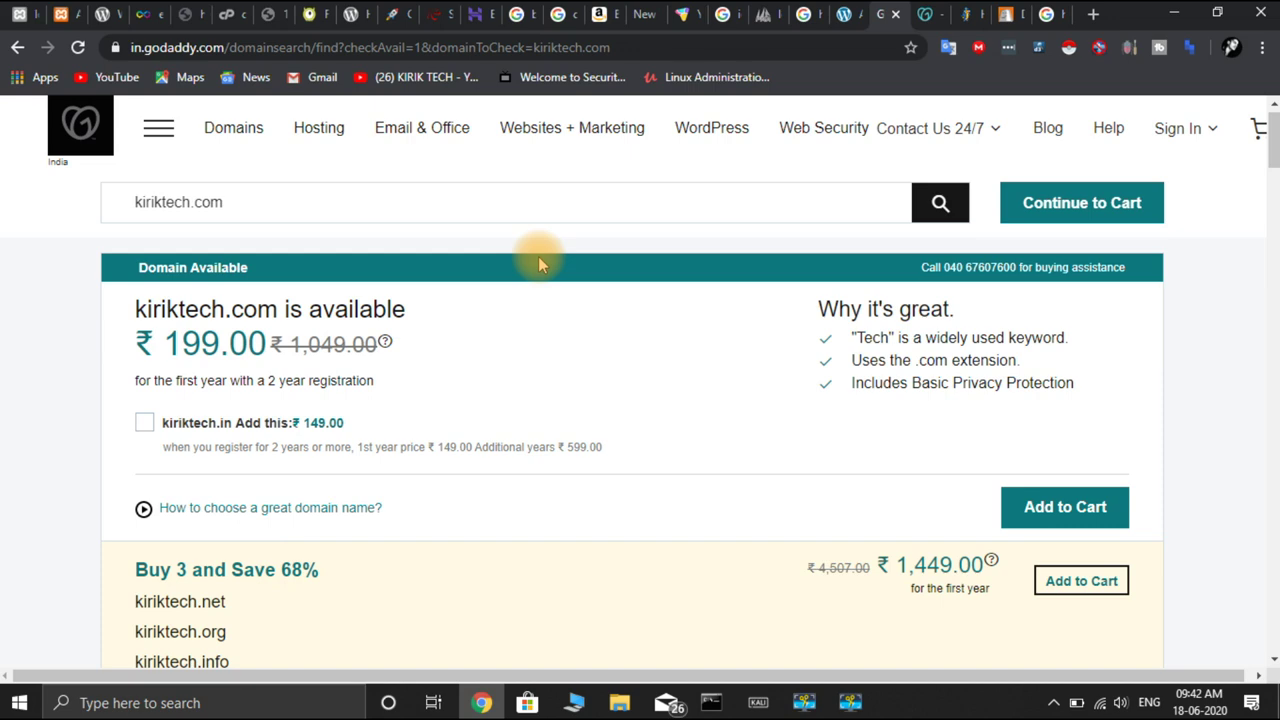
pyautogui.click(892, 16)
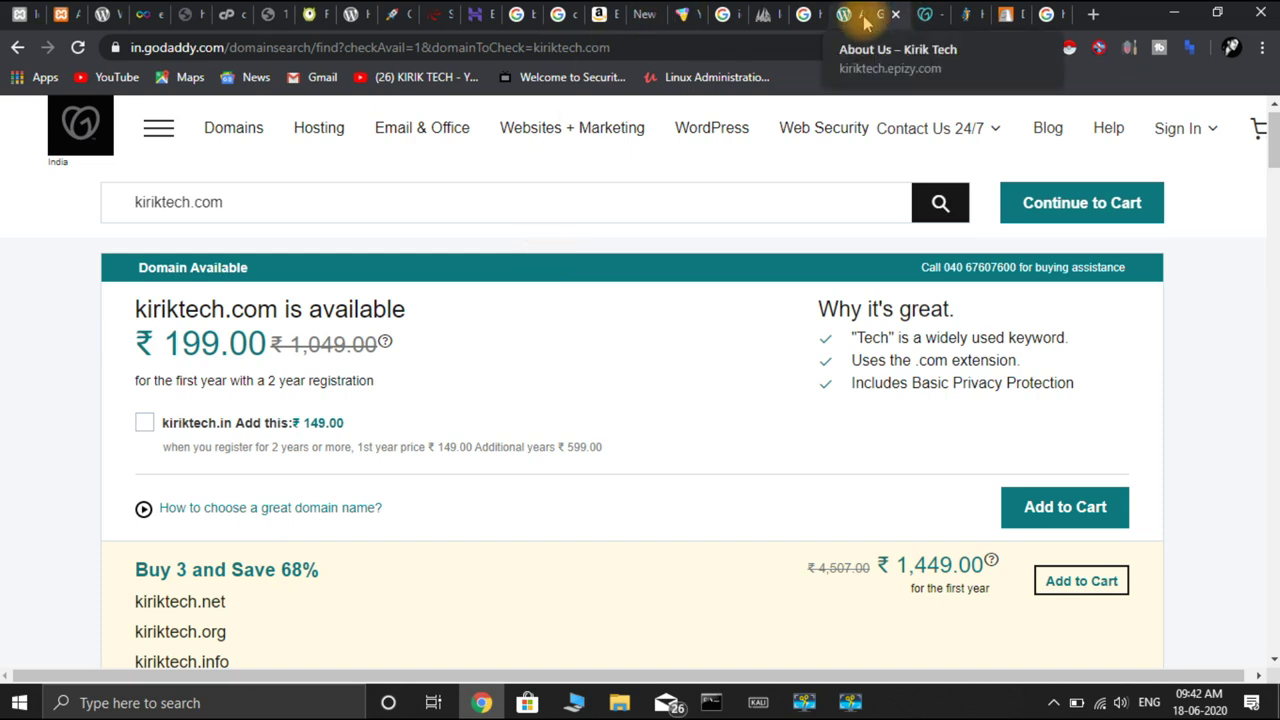
pyautogui.click(875, 17)
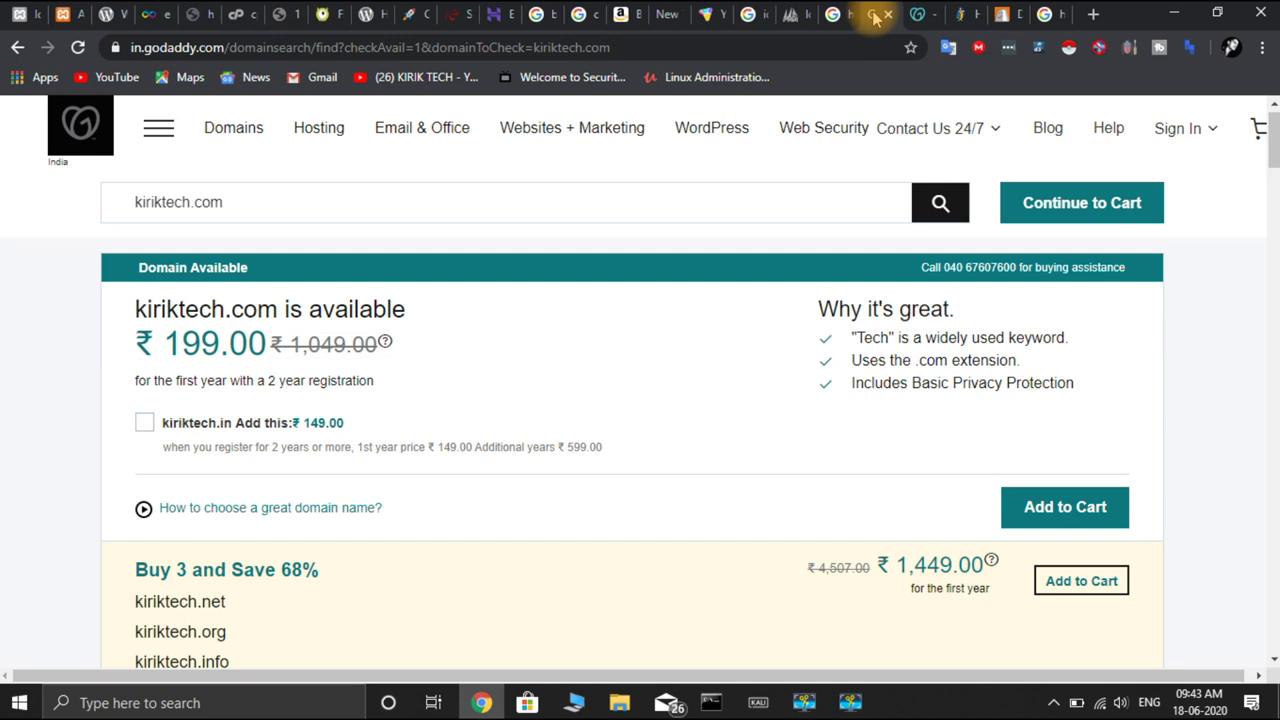
# Show GoDaddy's hosting plans: Economy ₹149.00, Deluxe ₹359.40 and Ultimate ₹599.40 per month
pyautogui.click(922, 18)
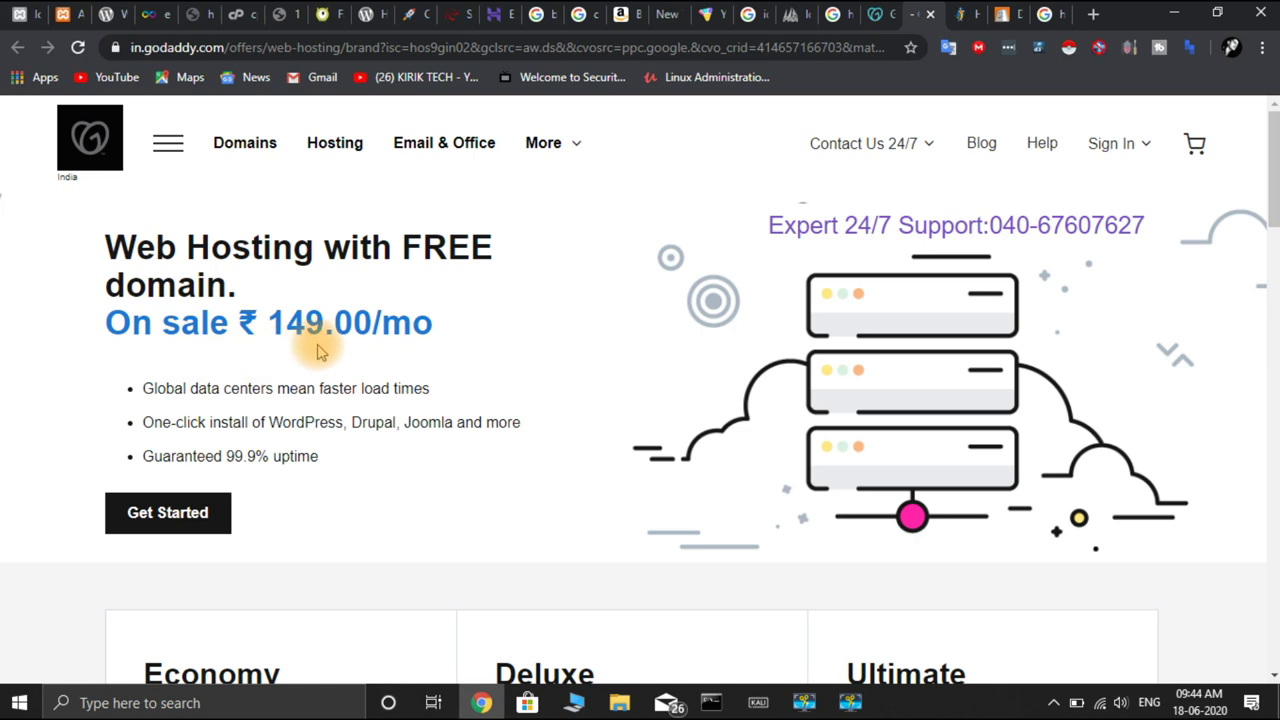
pyautogui.scroll(-3, 318, 350)
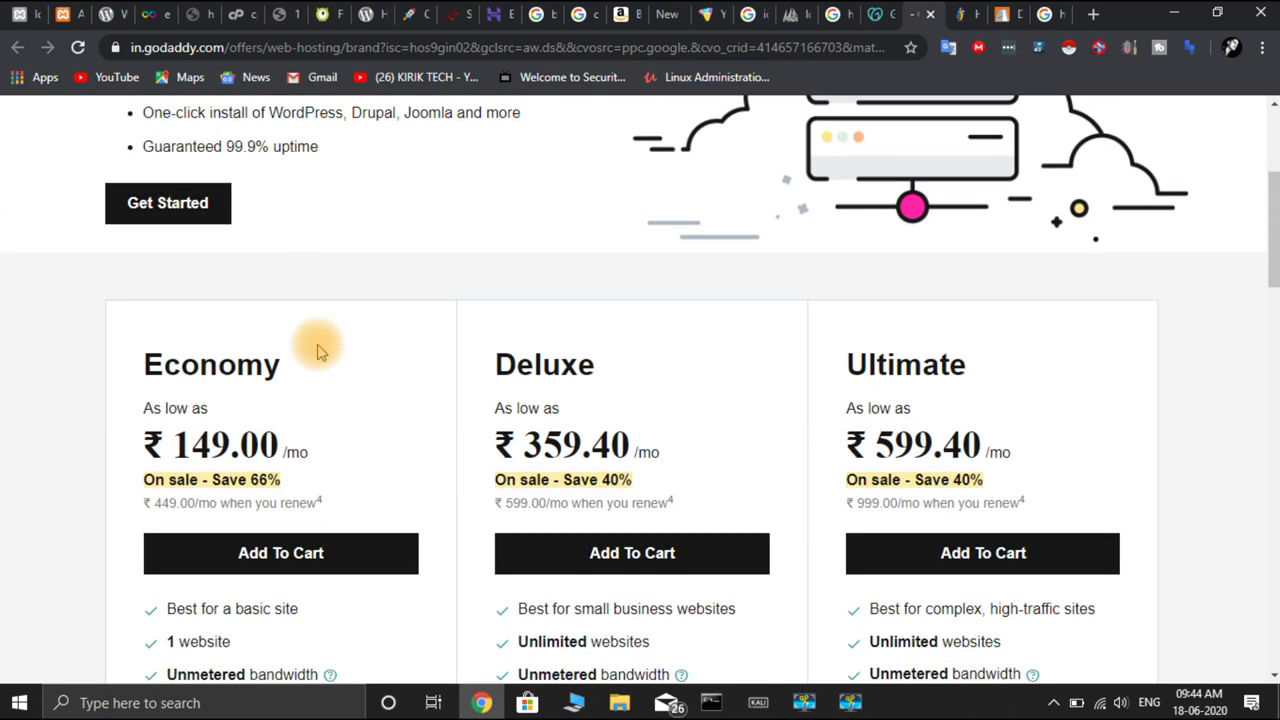
pyautogui.scroll(-1, 318, 350)
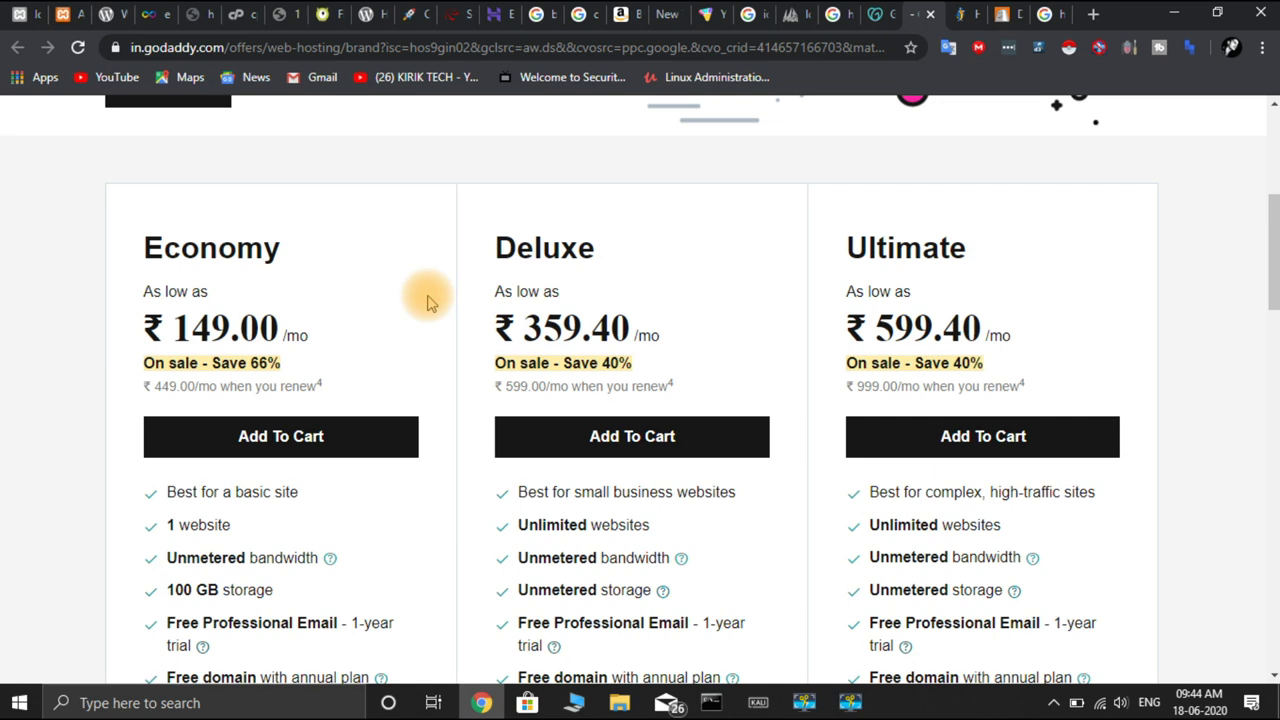
pyautogui.moveTo(443, 266); pyautogui.dragTo(450, 288)
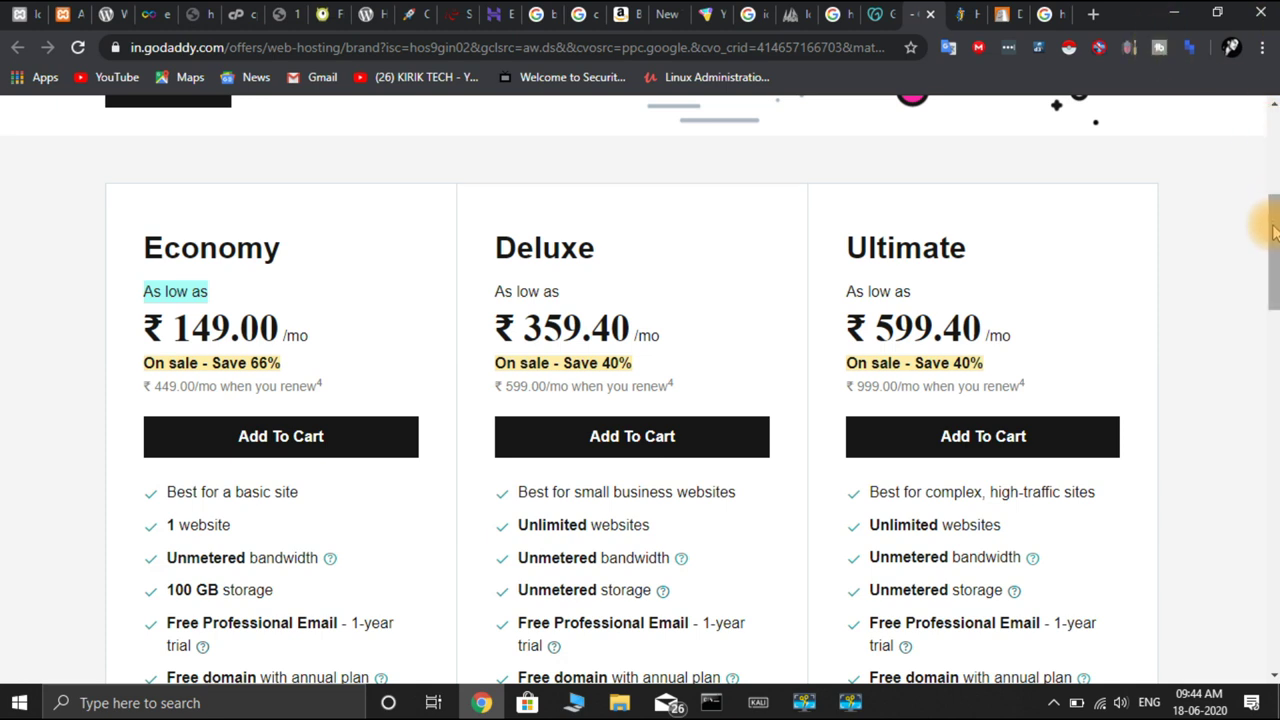
pyautogui.moveTo(1275, 214); pyautogui.dragTo(1274, 262)
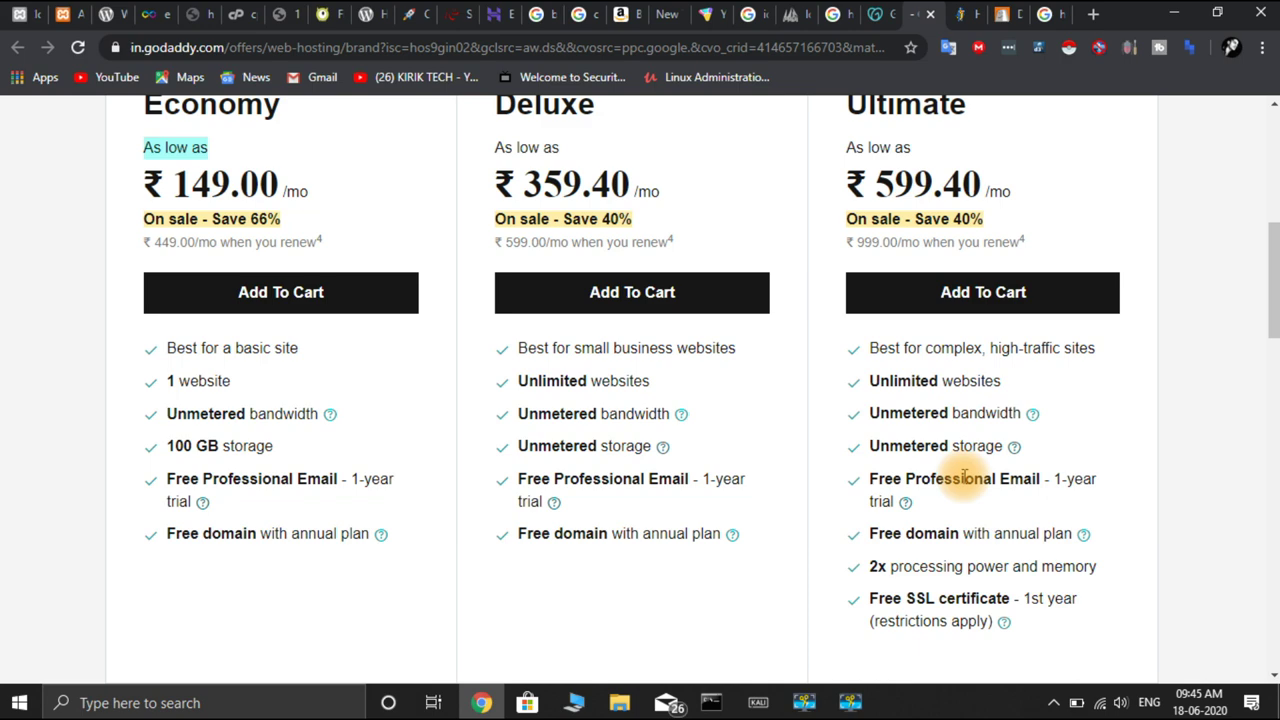
pyautogui.scroll(6, 963, 476)
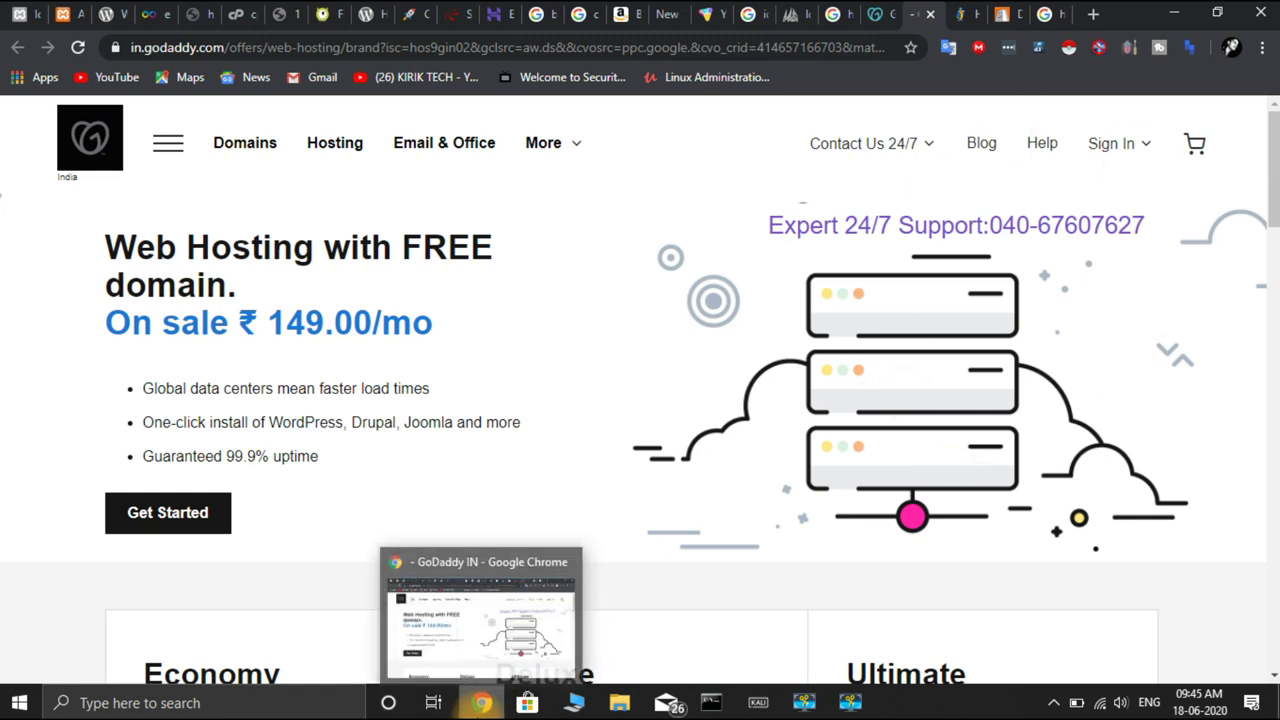
# Replace the old Chrome window with a new maximized one and search for infinityfree
pyautogui.rightClick(482, 701)
pyautogui.click(487, 656)
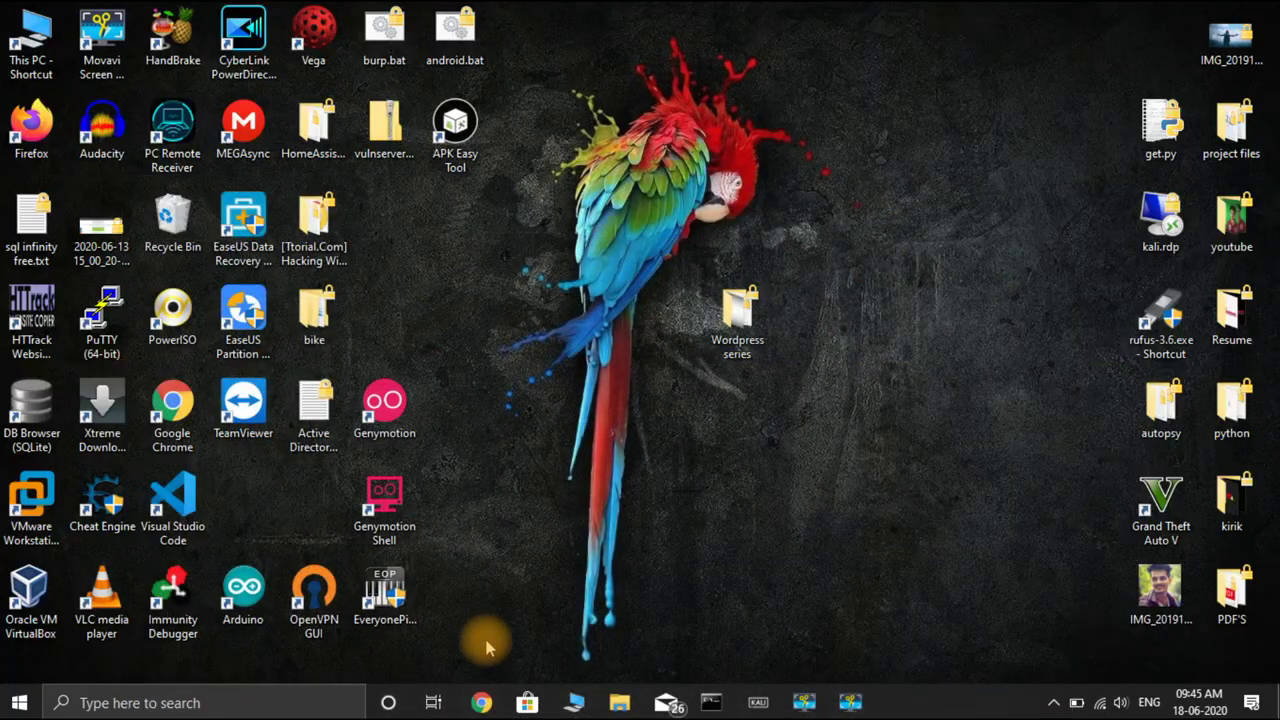
pyautogui.rightClick(482, 701)
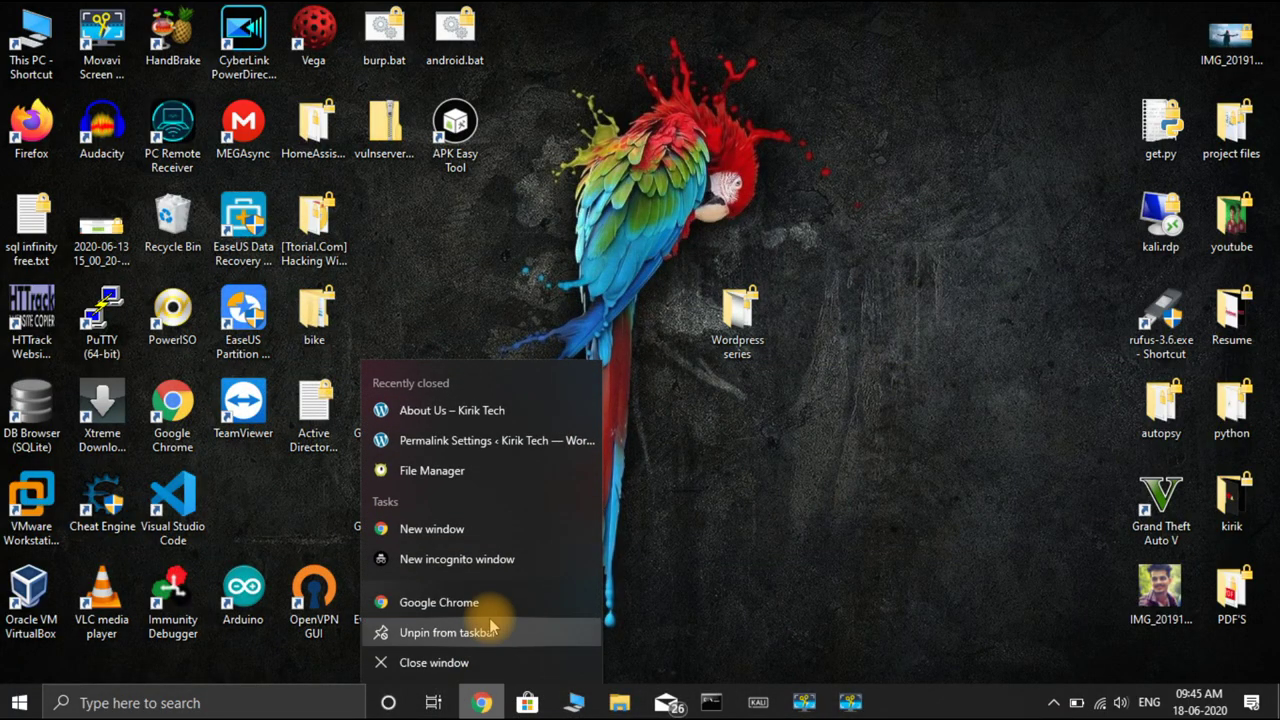
pyautogui.click(506, 534)
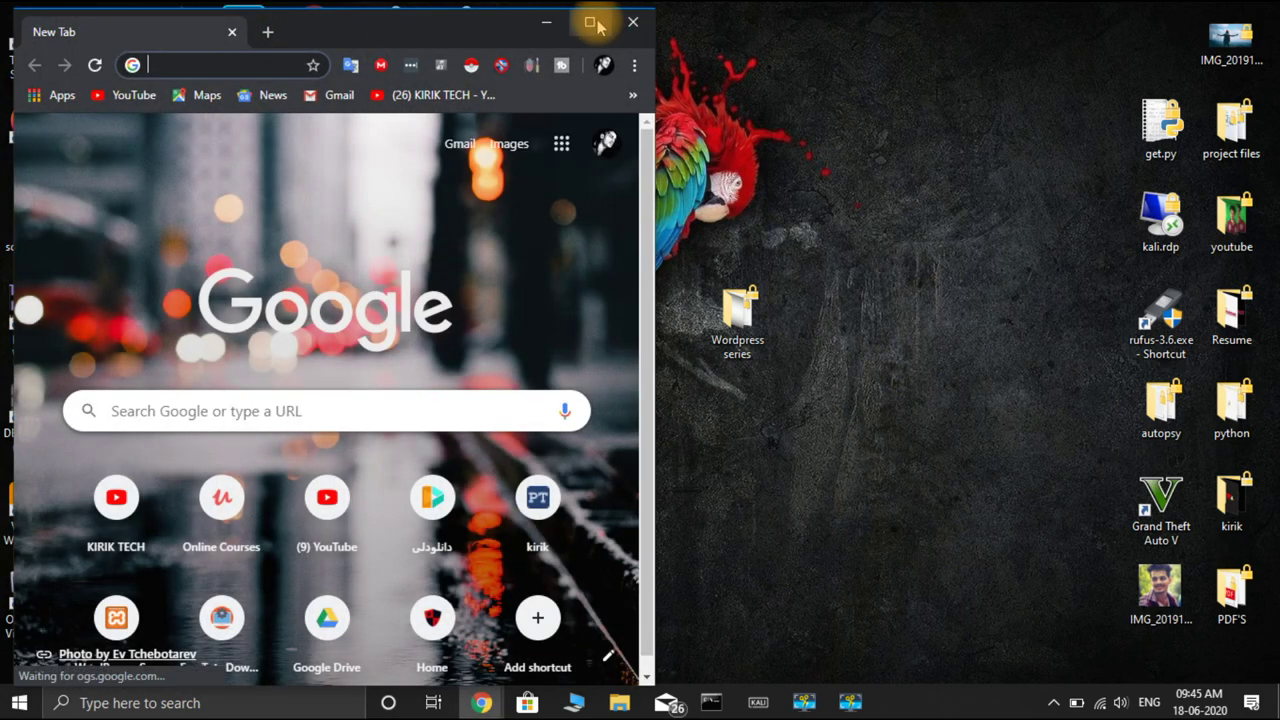
pyautogui.click(590, 22)
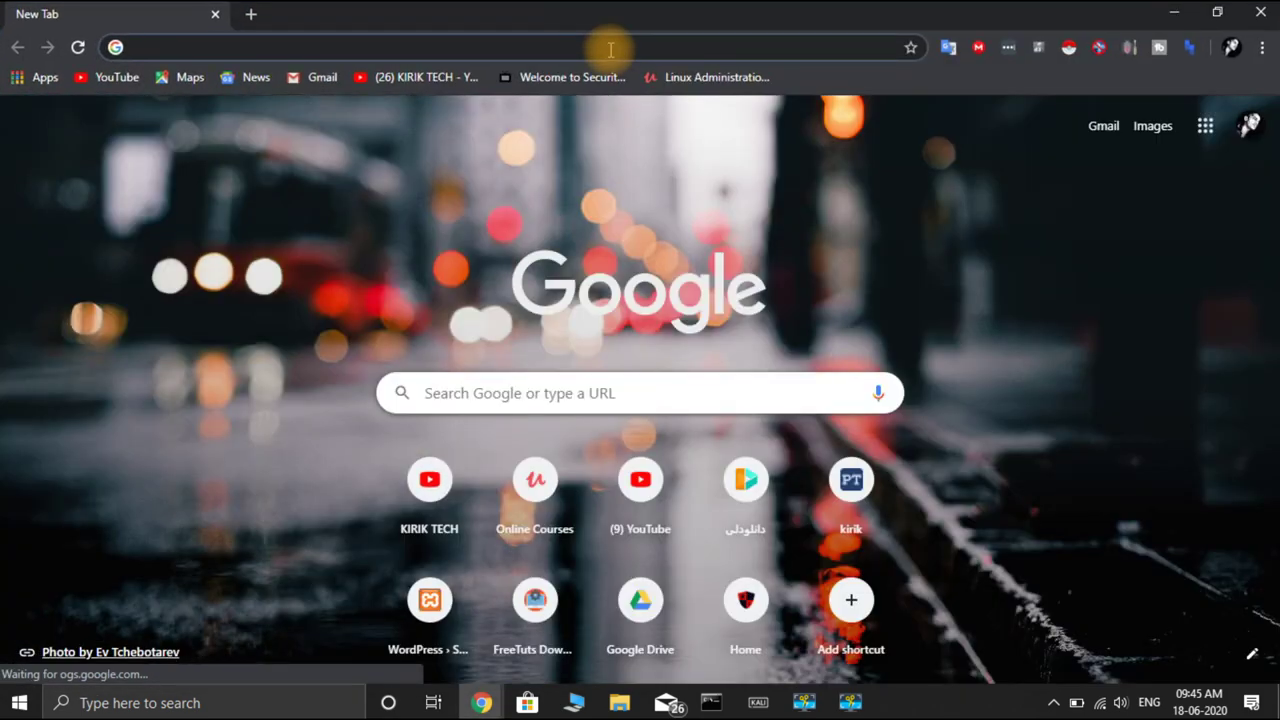
pyautogui.write('inf')
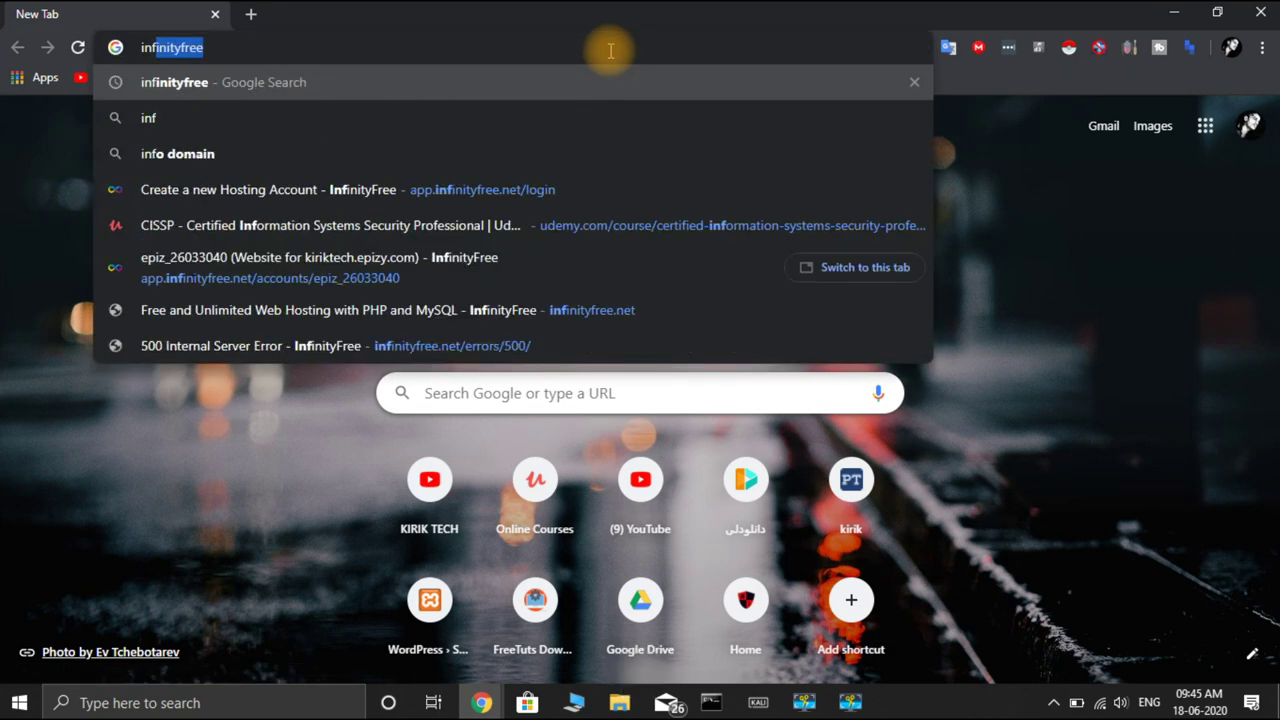
pyautogui.press('Return')
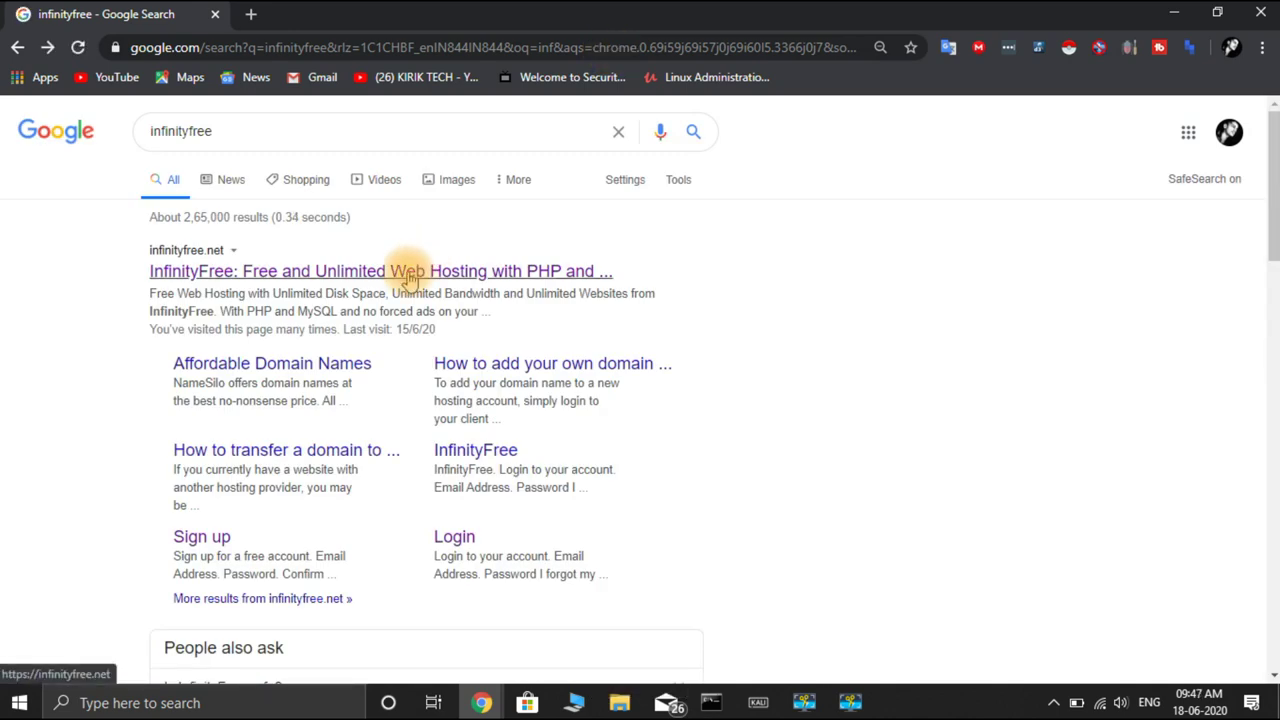
pyautogui.click(407, 271)
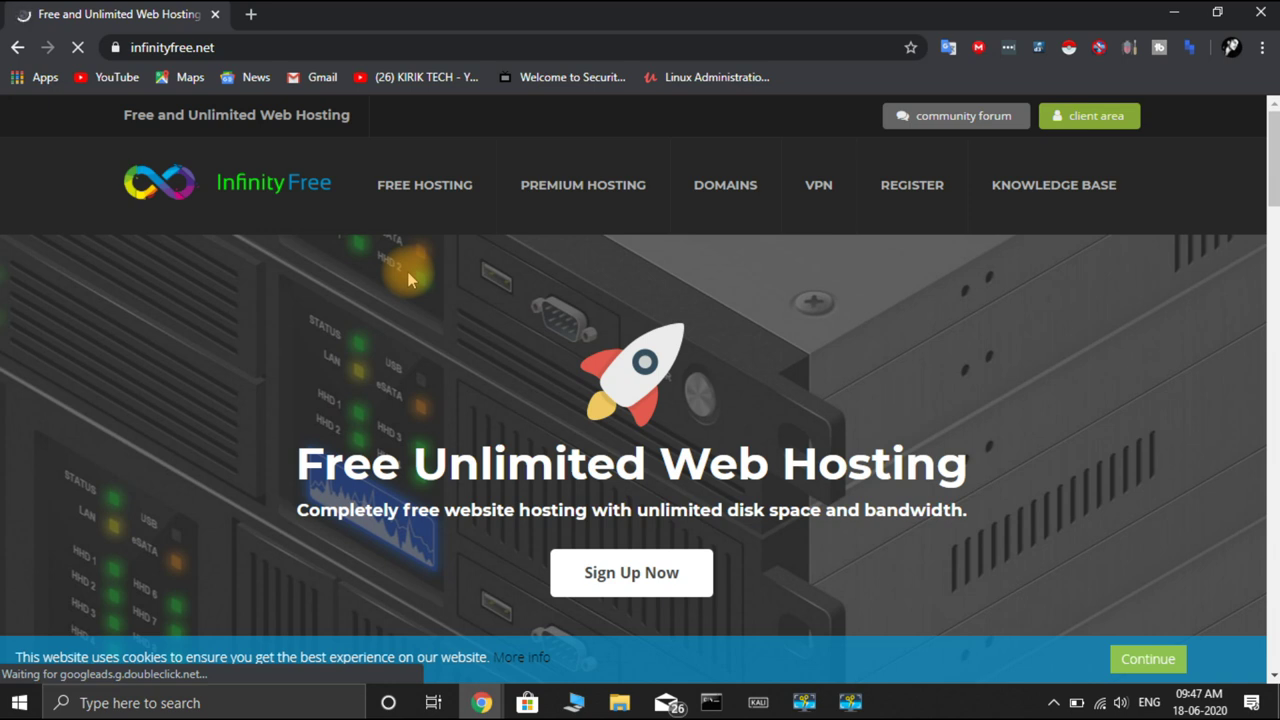
pyautogui.scroll(-3, 773, 312)
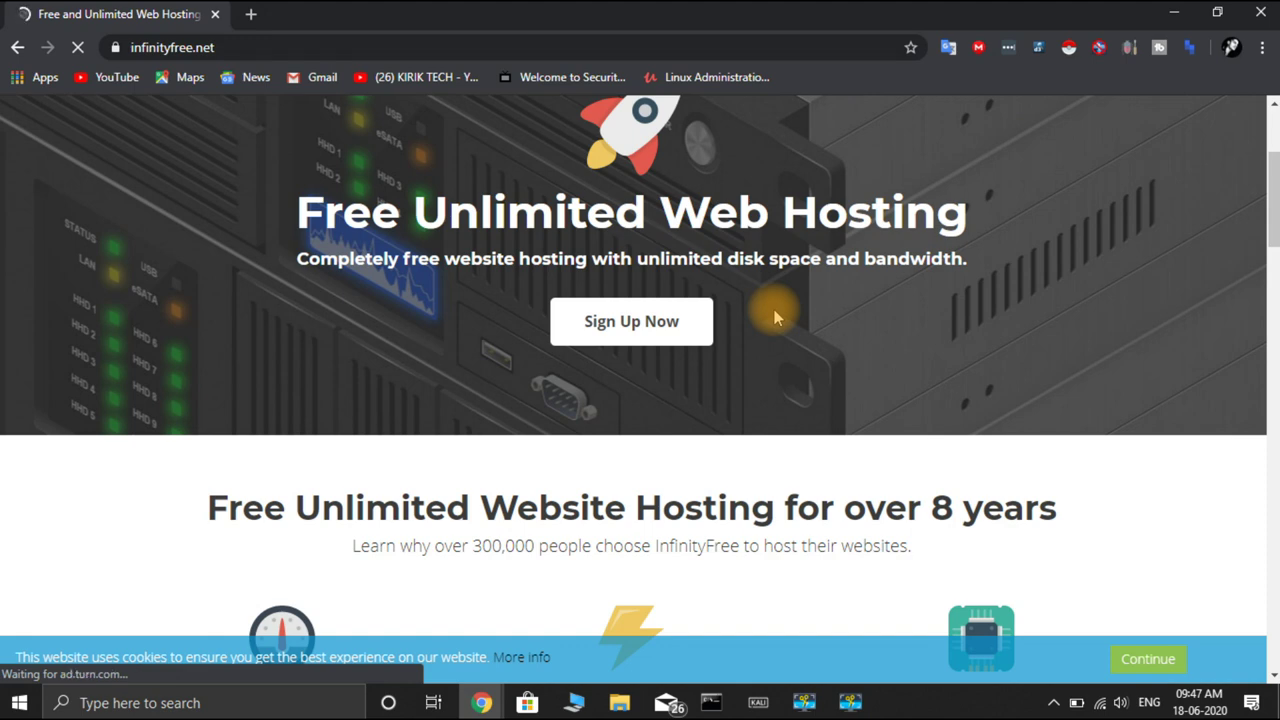
pyautogui.scroll(-4, 772, 308)
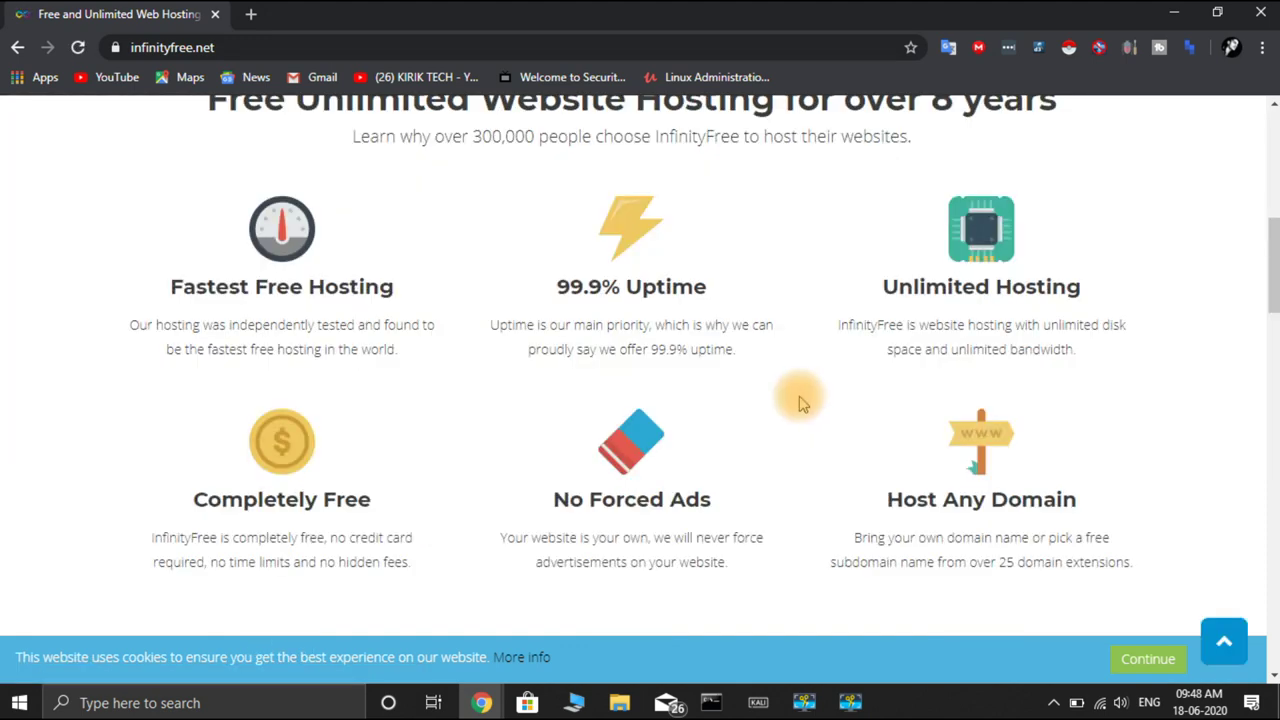
pyautogui.scroll(7, 799, 402)
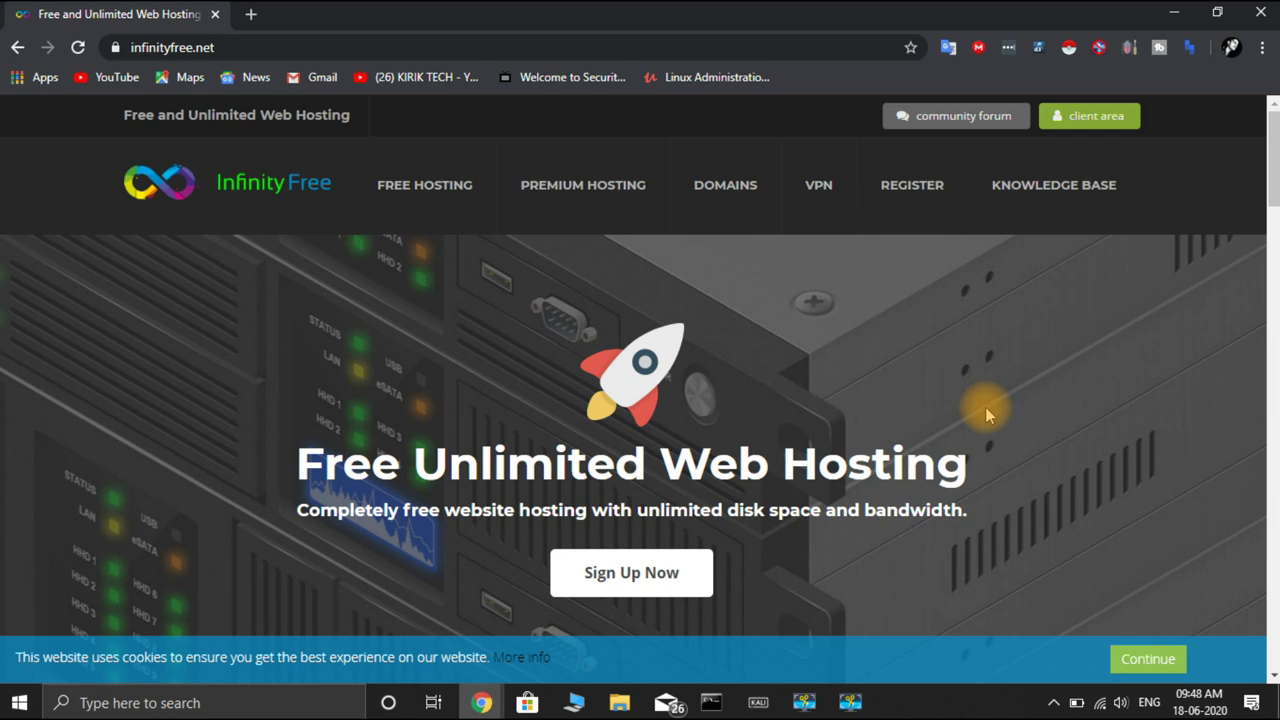
pyautogui.scroll(-7, 829, 514)
pyautogui.scroll(3, 829, 514)
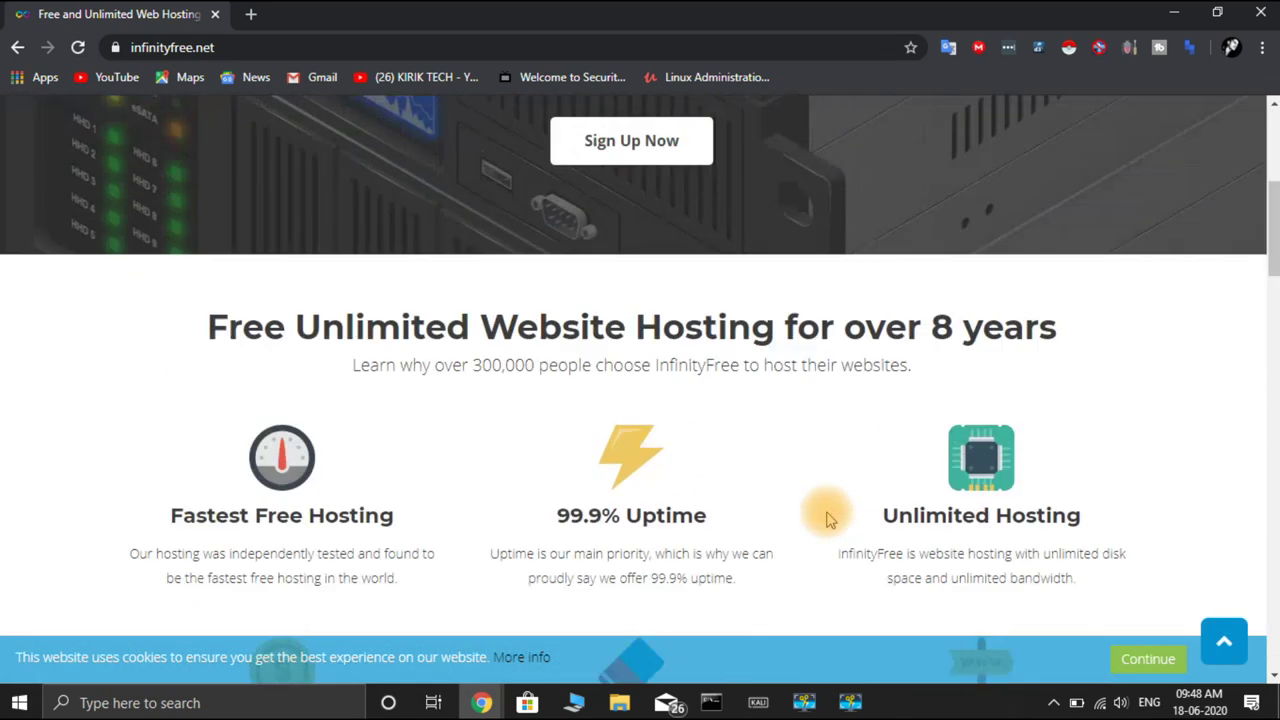
pyautogui.scroll(1, 829, 519)
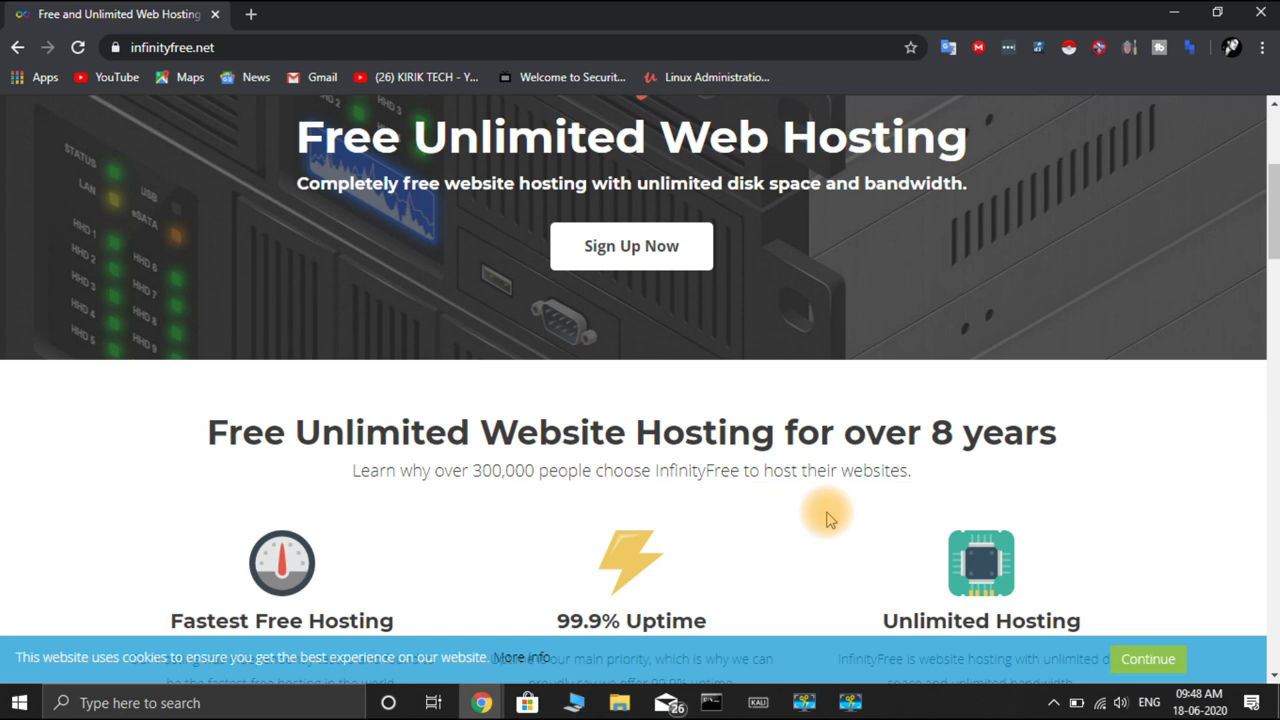
pyautogui.scroll(3, 829, 517)
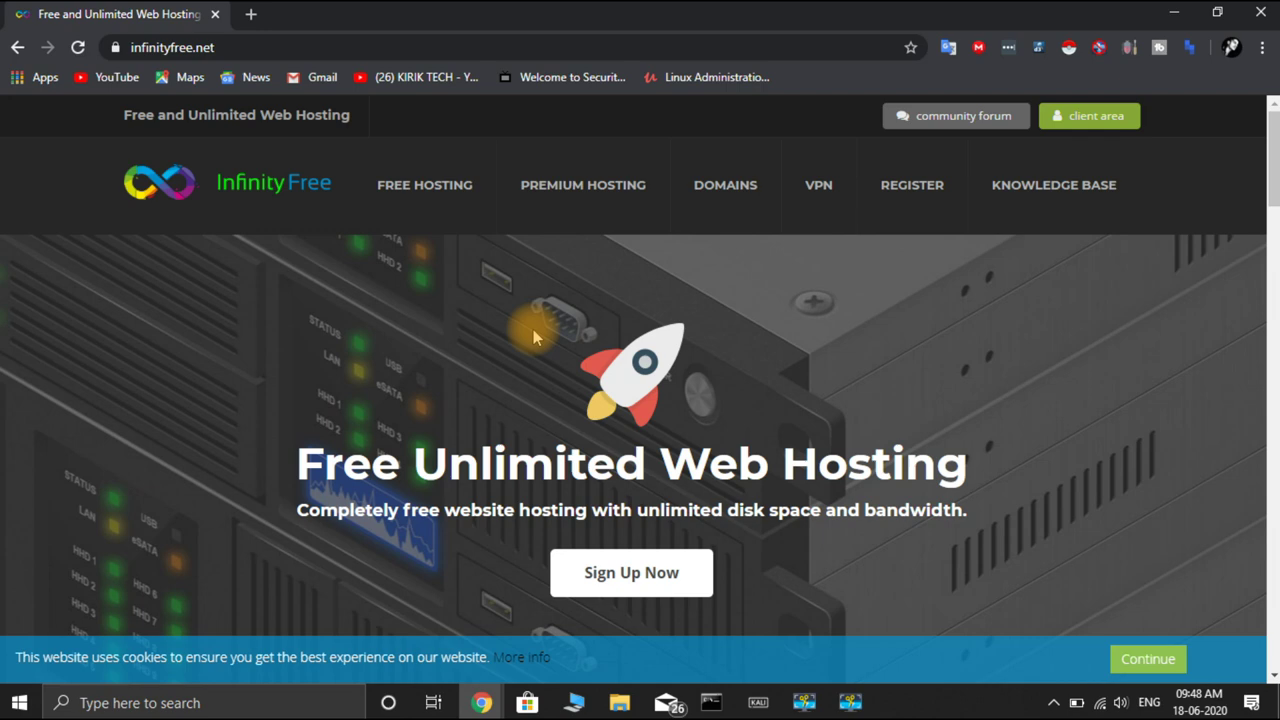
pyautogui.scroll(-2, 533, 329)
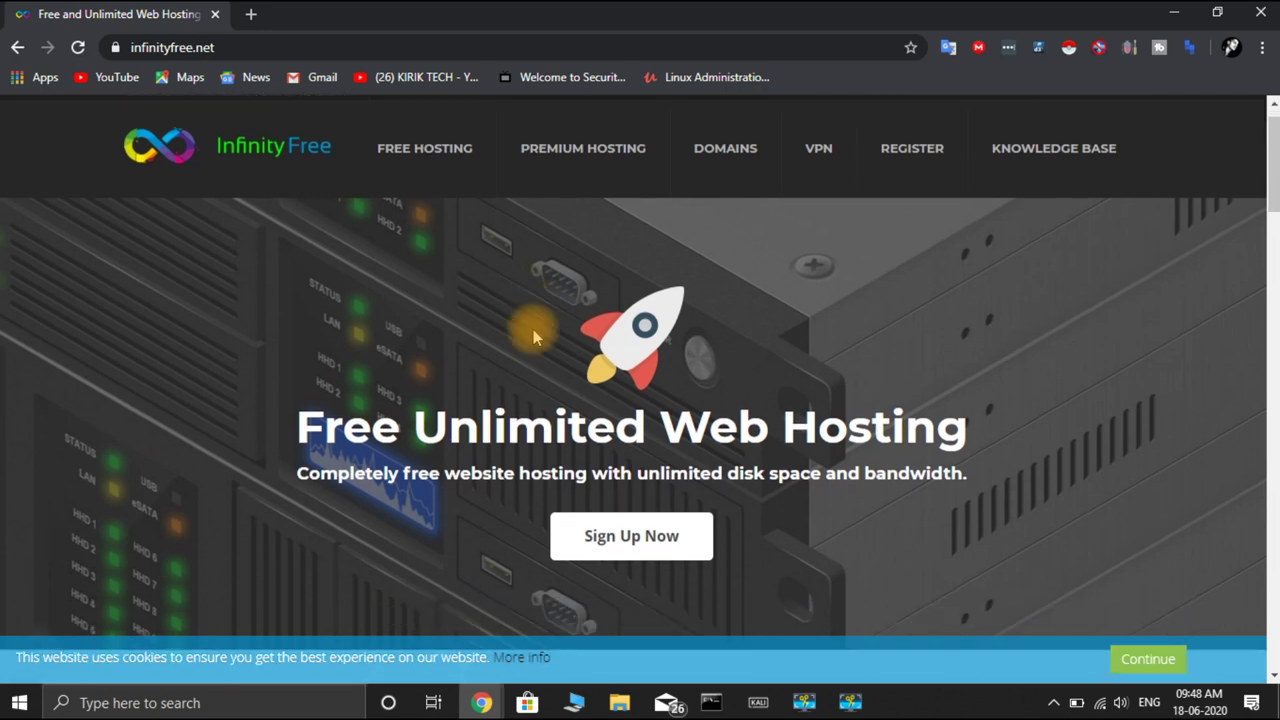
pyautogui.scroll(2, 533, 329)
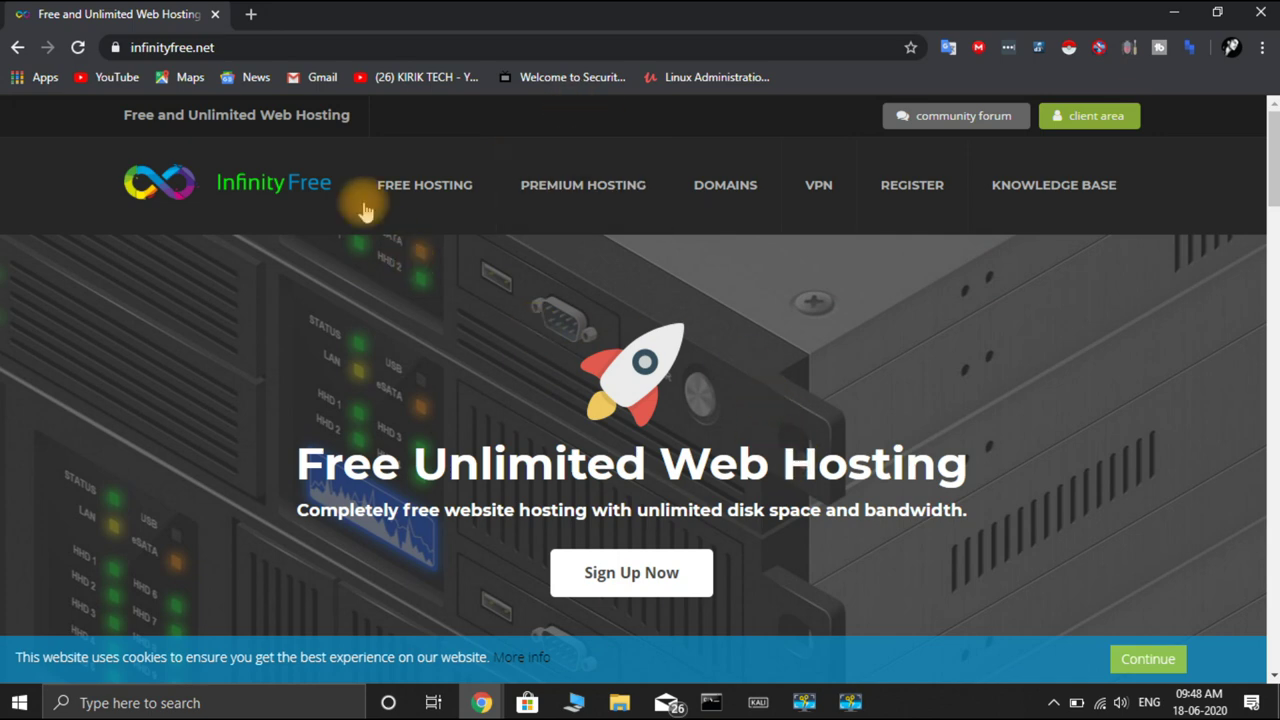
# Load the hosted Kirik Tech site at kiriktech.epizy.com in a new tab
pyautogui.click(253, 16)
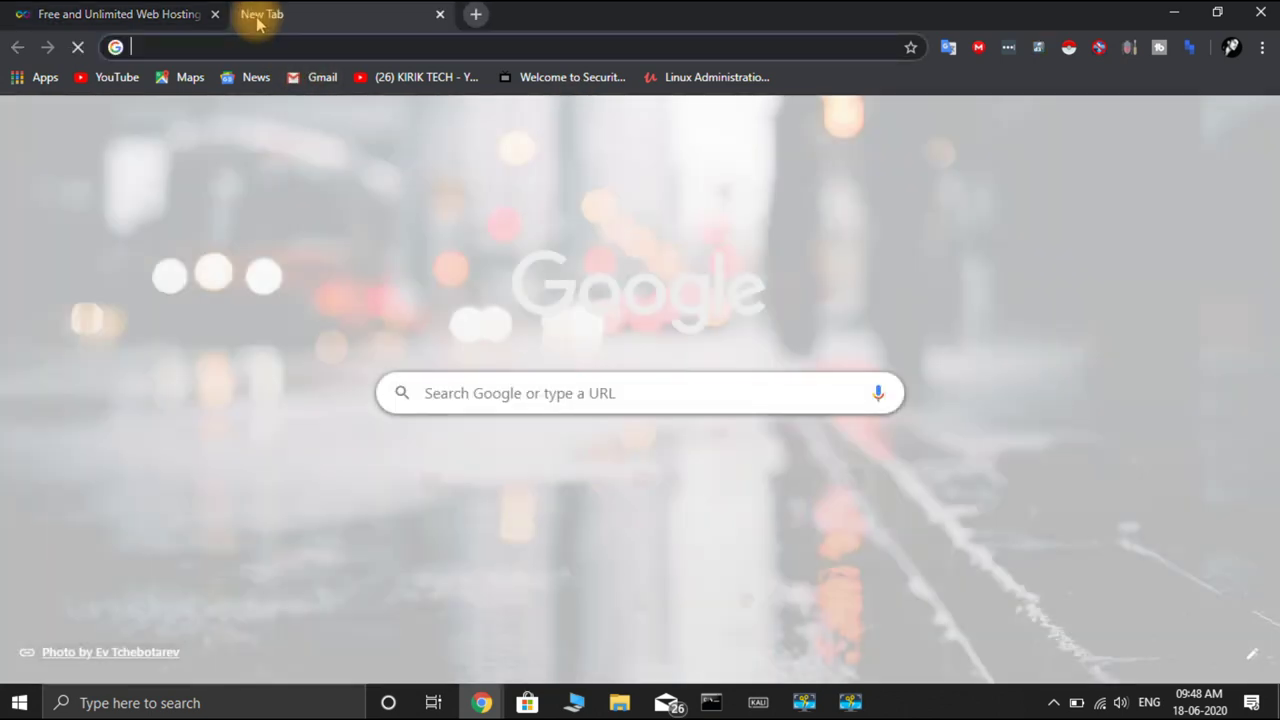
pyautogui.write('http://www.kiriktech.epizy.com')
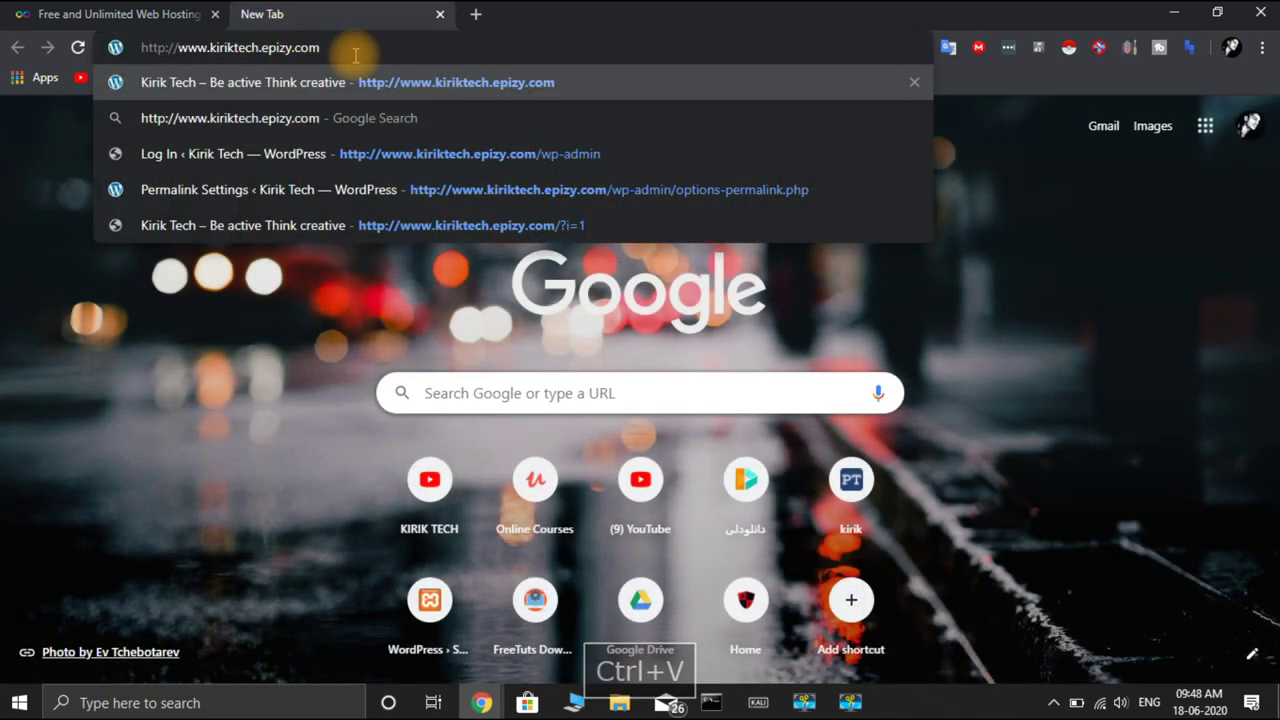
pyautogui.press('Return')
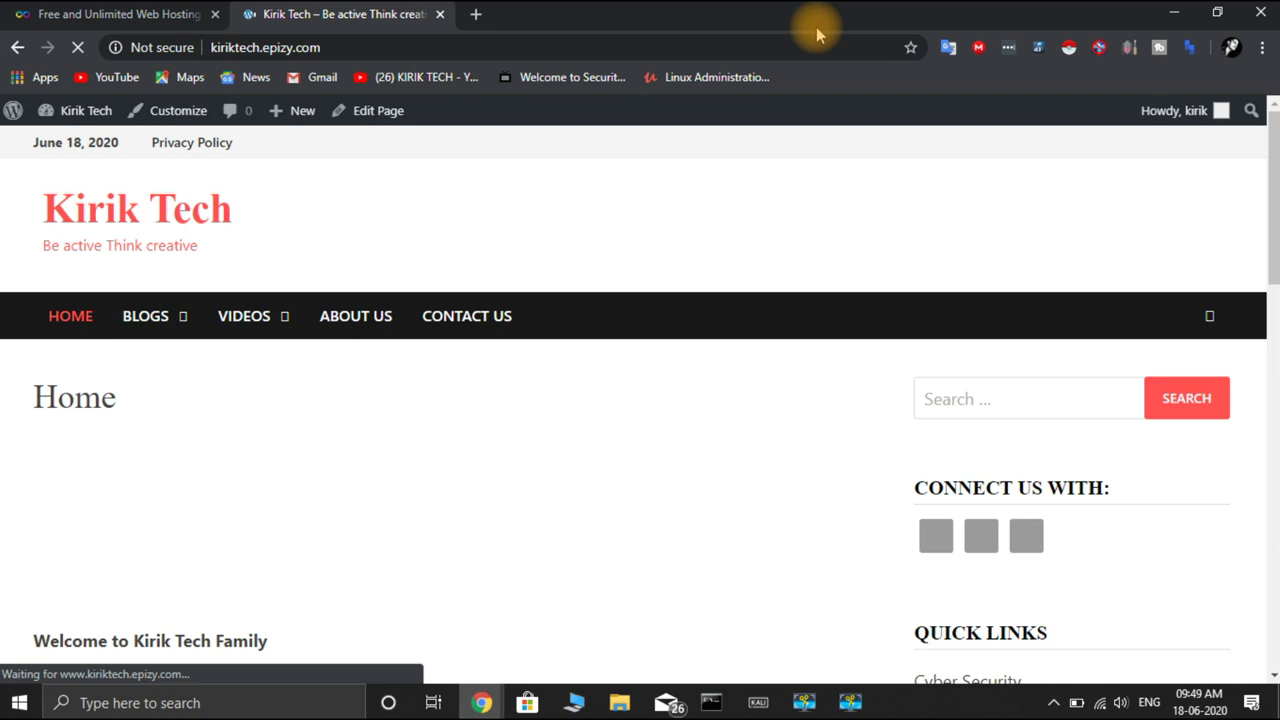
pyautogui.scroll(-5, 975, 445)
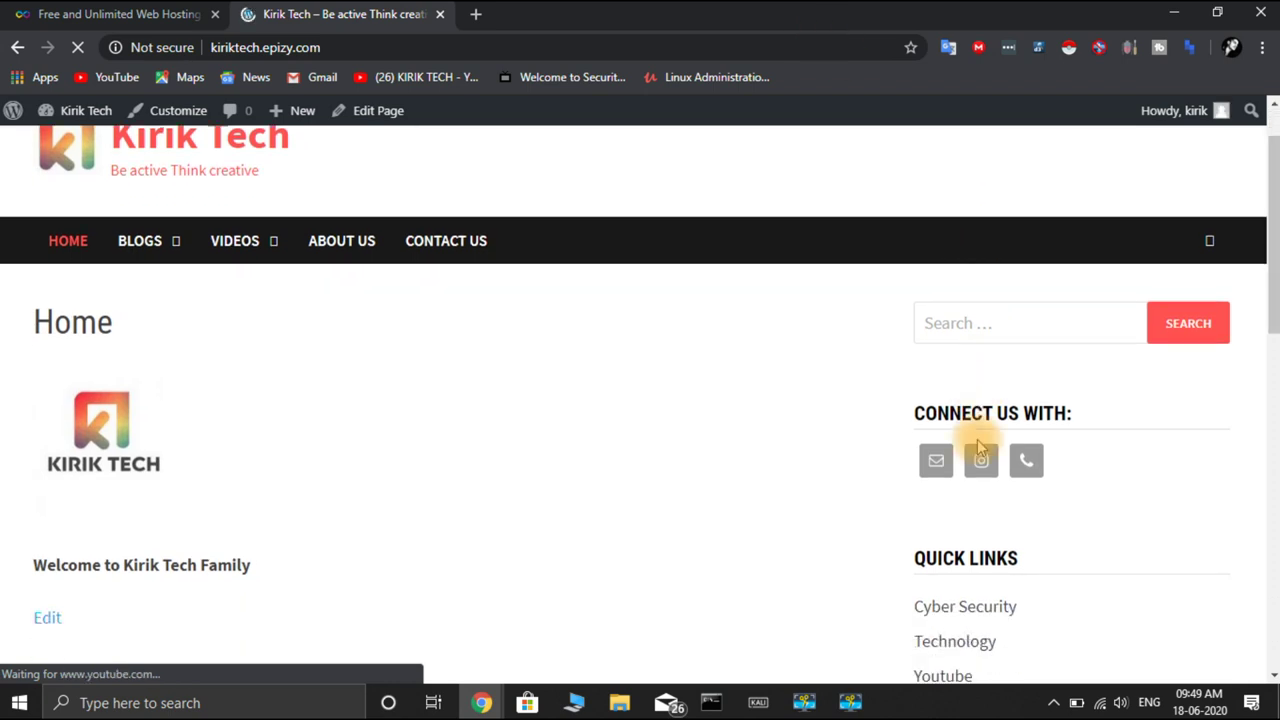
pyautogui.scroll(5, 960, 440)
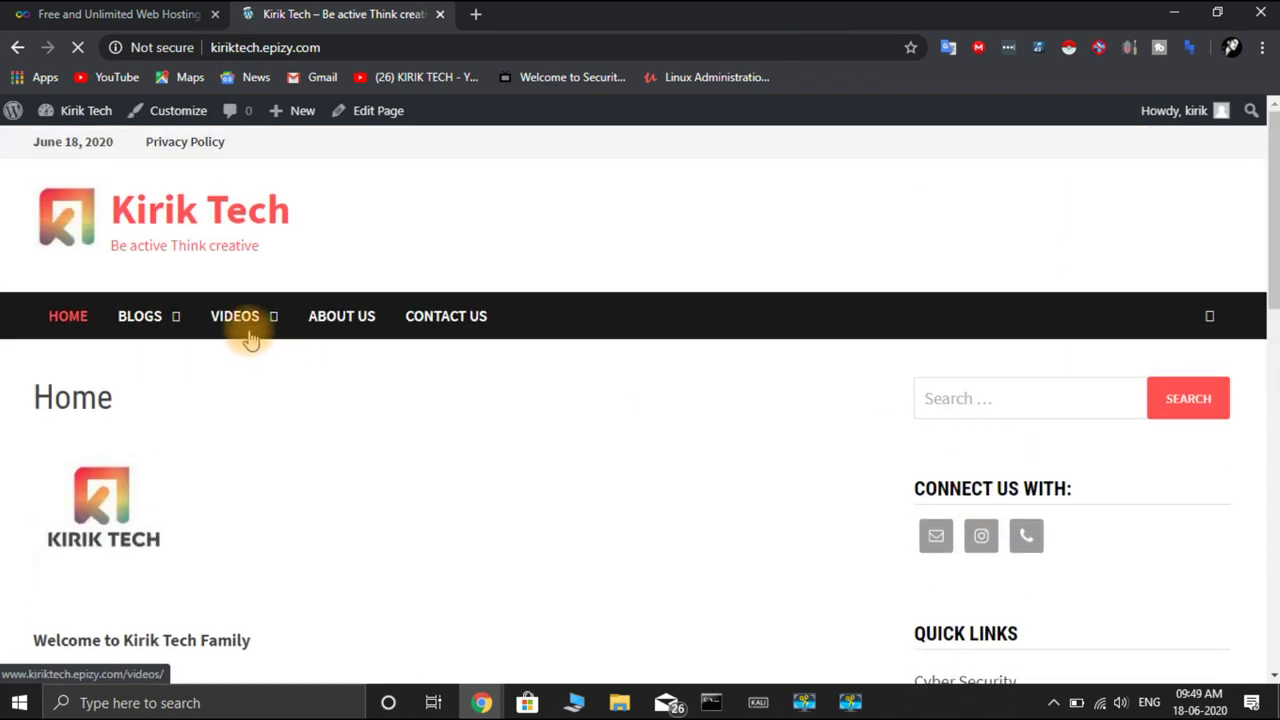
# Browse the Blogs > Technology category, then return to the site's HOME page
pyautogui.moveTo(171, 320)
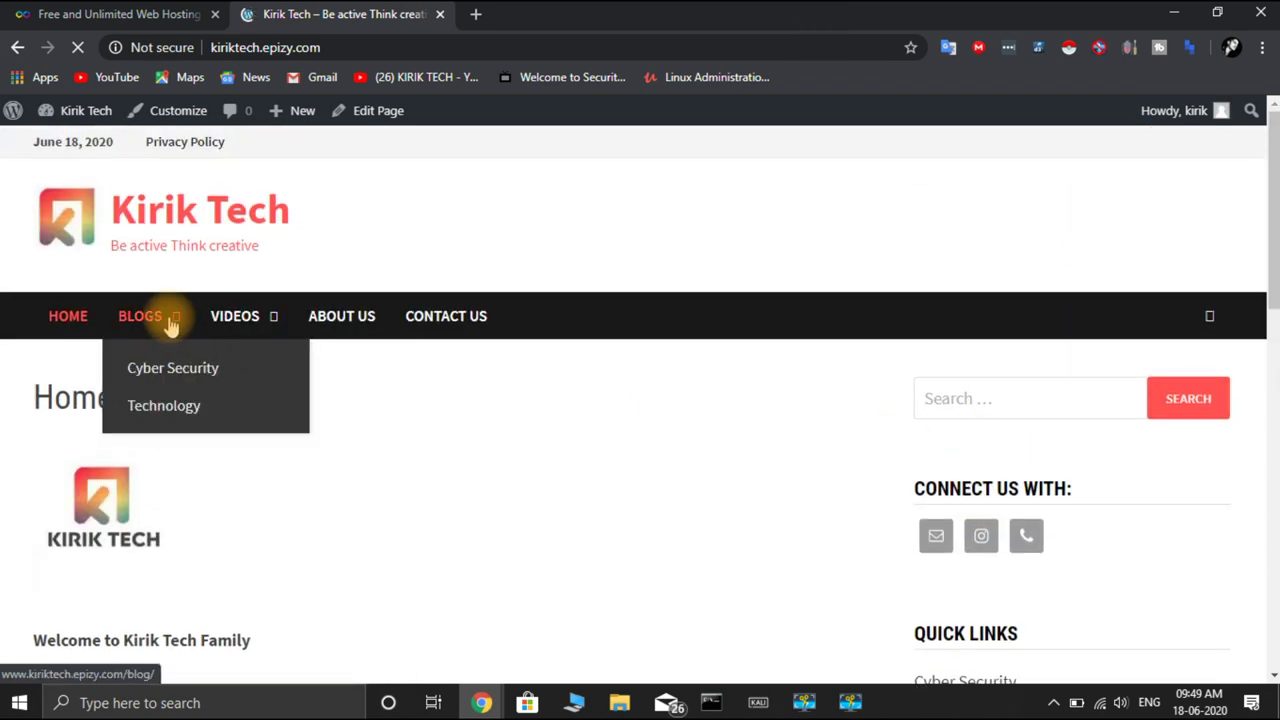
pyautogui.click(186, 410)
pyautogui.scroll(-10, 640, 497)
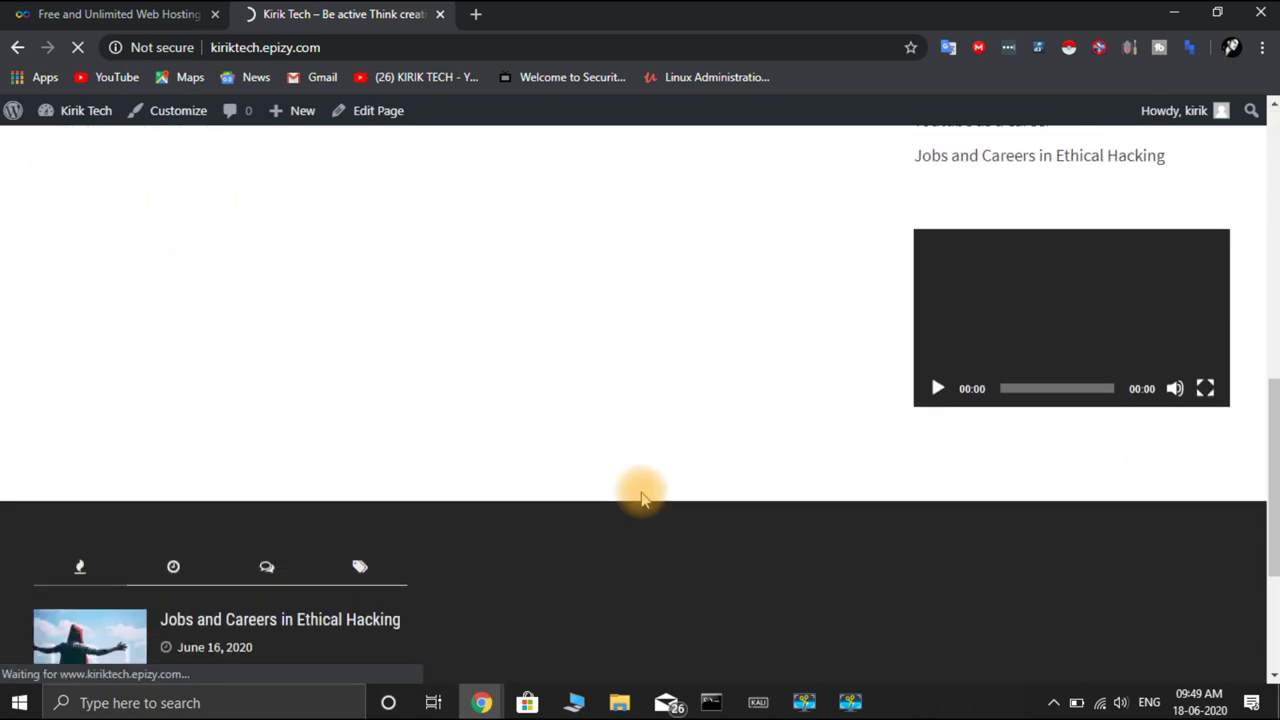
pyautogui.scroll(-1, 550, 432)
pyautogui.scroll(-3, 550, 432)
pyautogui.scroll(4, 550, 432)
pyautogui.scroll(-4, 550, 432)
pyautogui.scroll(-3, 550, 432)
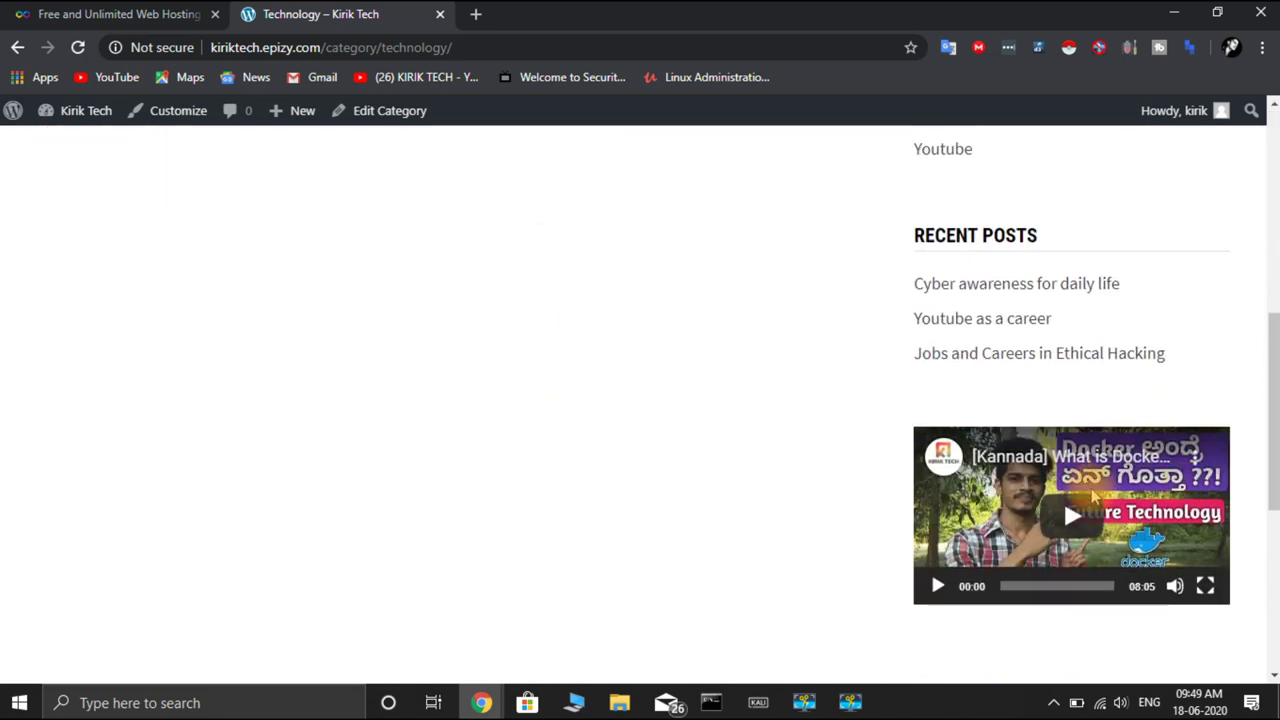
pyautogui.scroll(7, 737, 394)
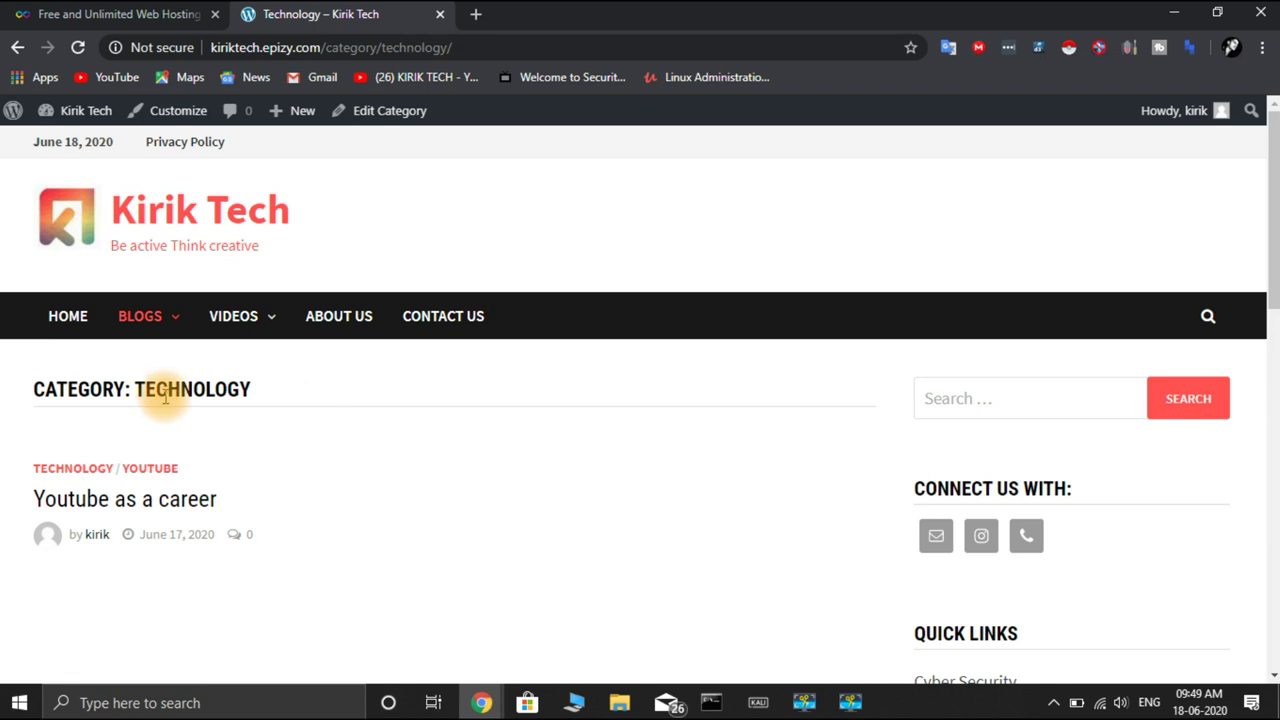
pyautogui.click(65, 318)
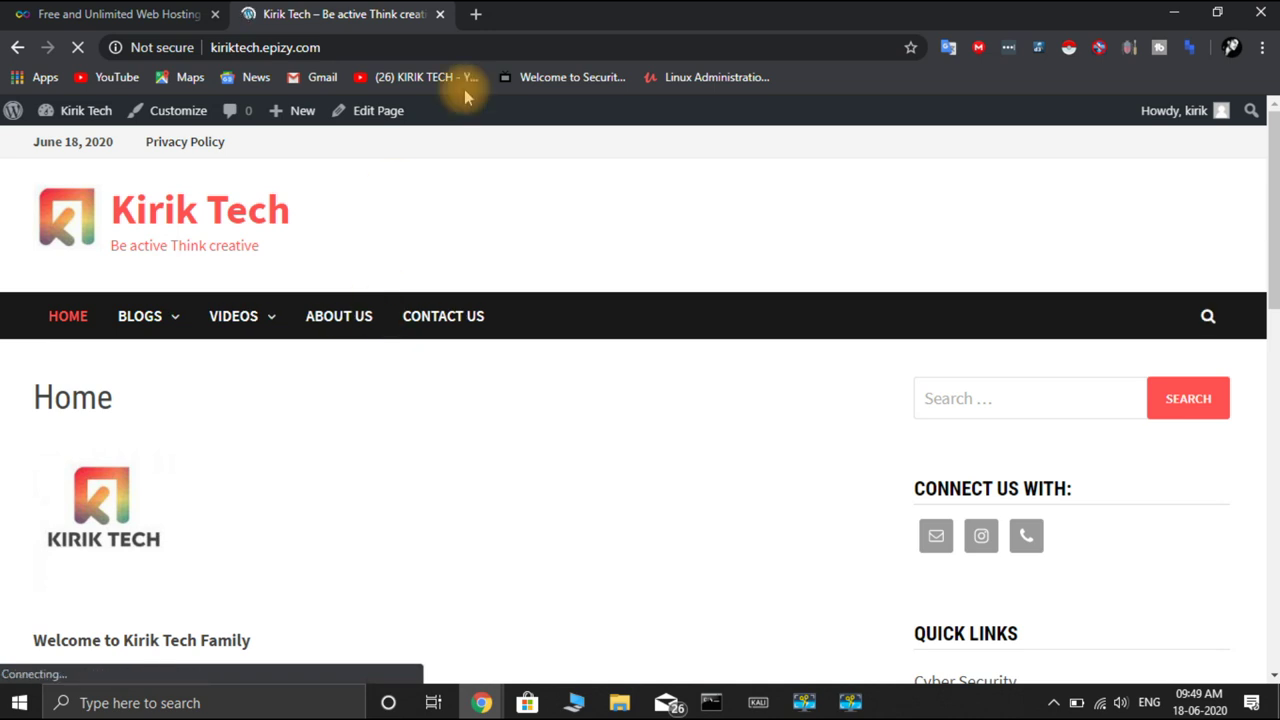
# View the 'Website for kiriktech.epizy.com' account under Your Accounts, then go back
pyautogui.click(113, 27)
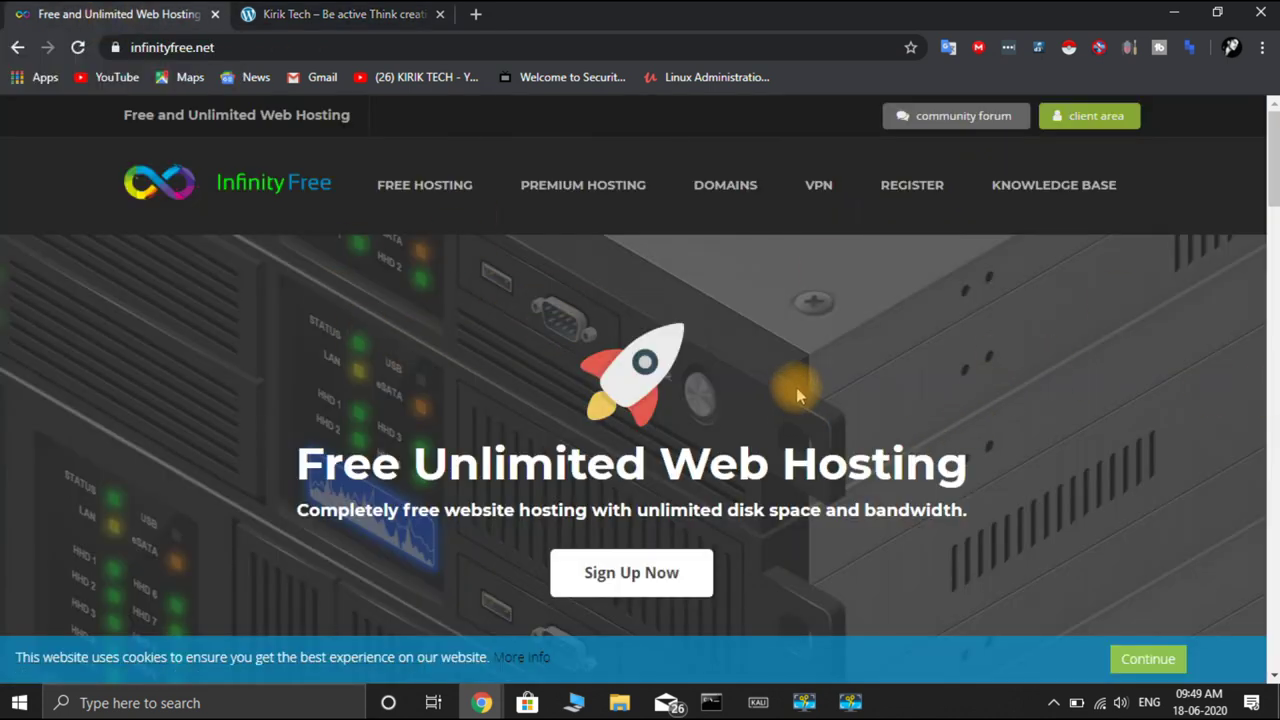
pyautogui.click(656, 578)
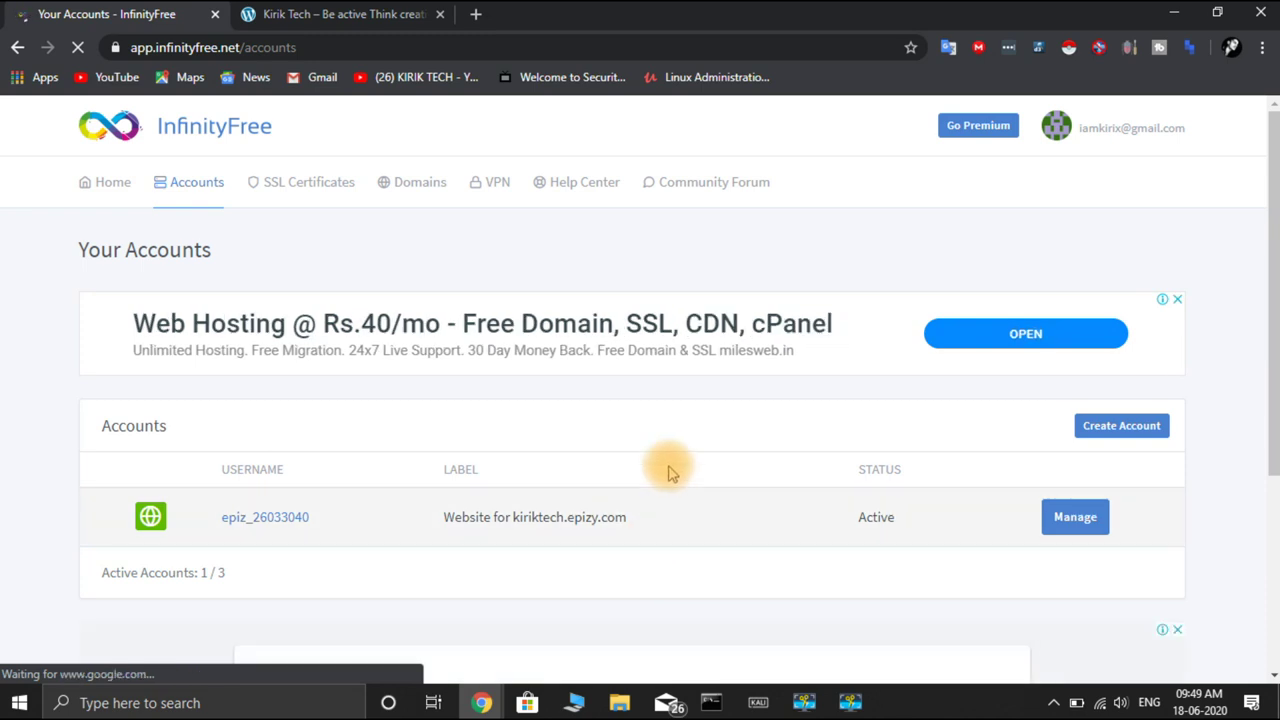
pyautogui.scroll(-2, 665, 500)
pyautogui.scroll(2, 670, 470)
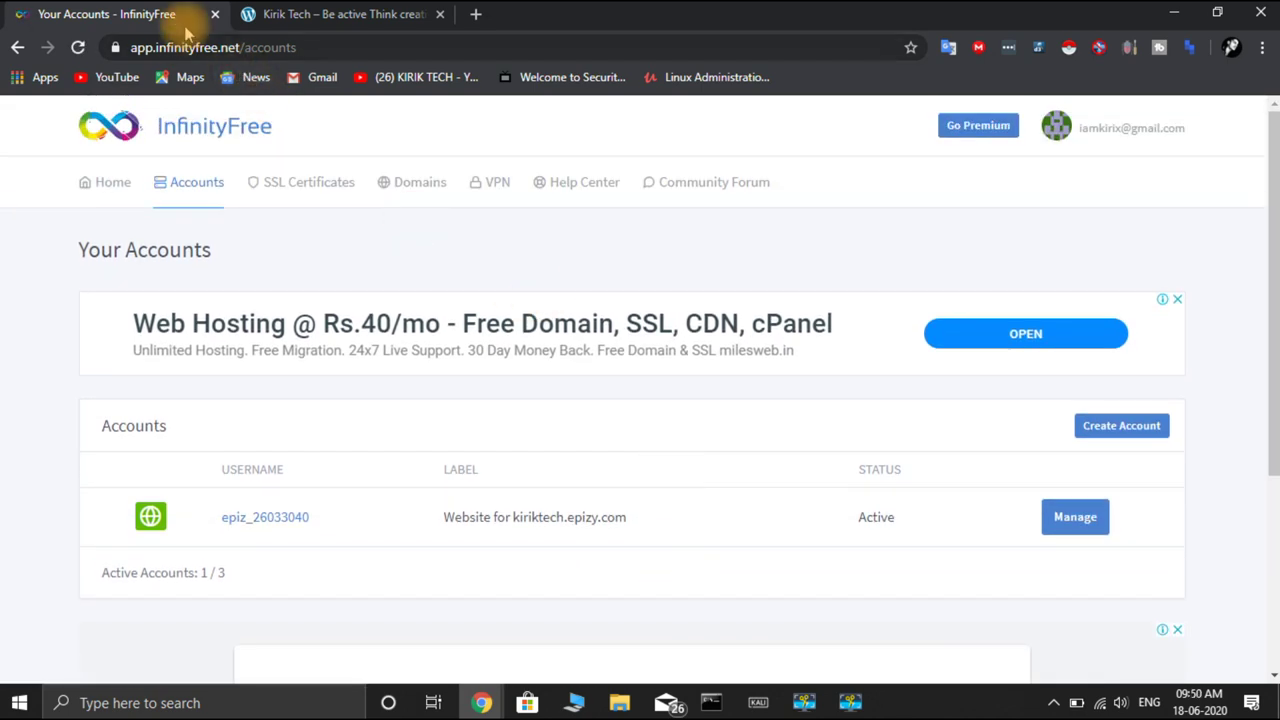
pyautogui.click(18, 47)
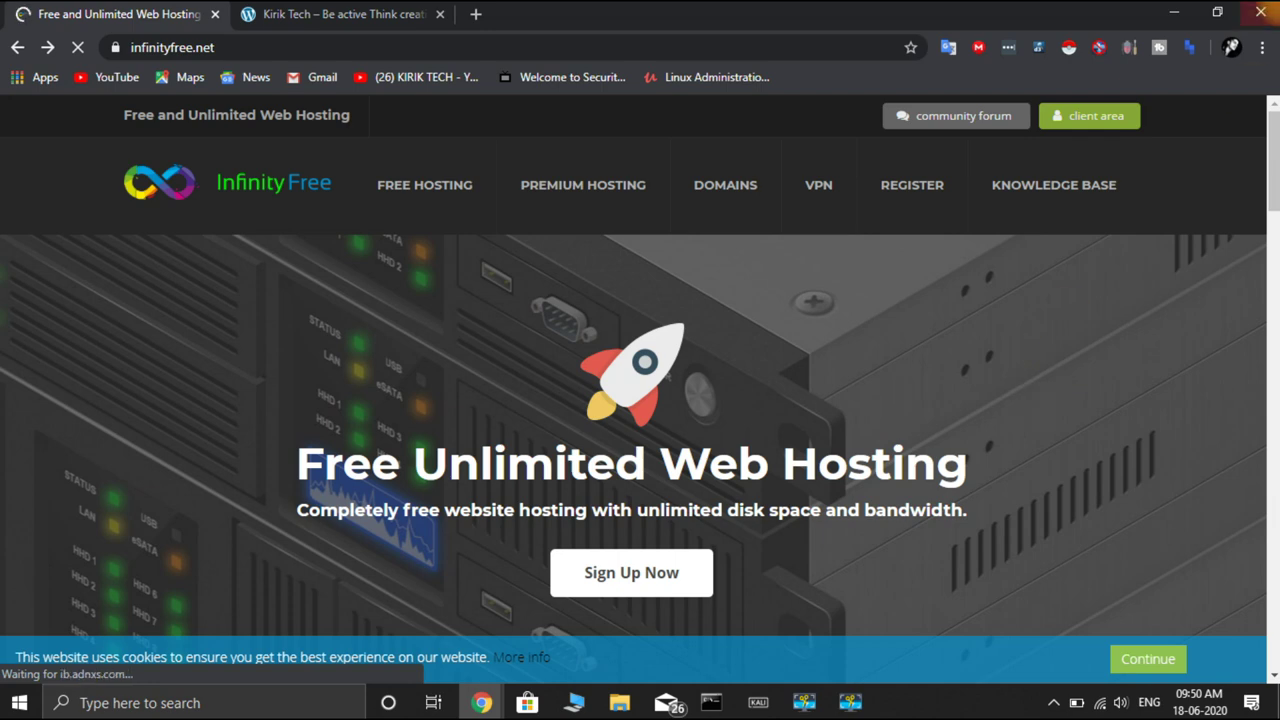
# Launch the XAMPP Control Panel via a Windows search for 'xa'
pyautogui.click(1170, 12)
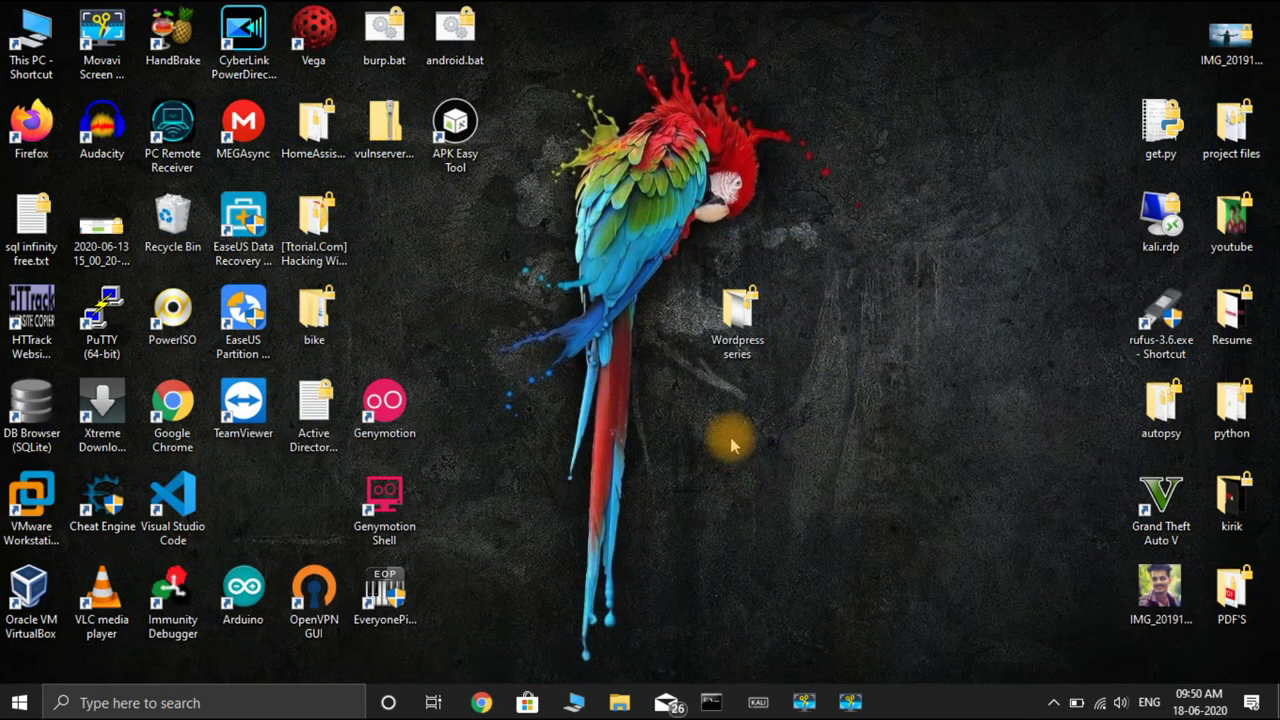
pyautogui.click(160, 705)
pyautogui.write('xa')
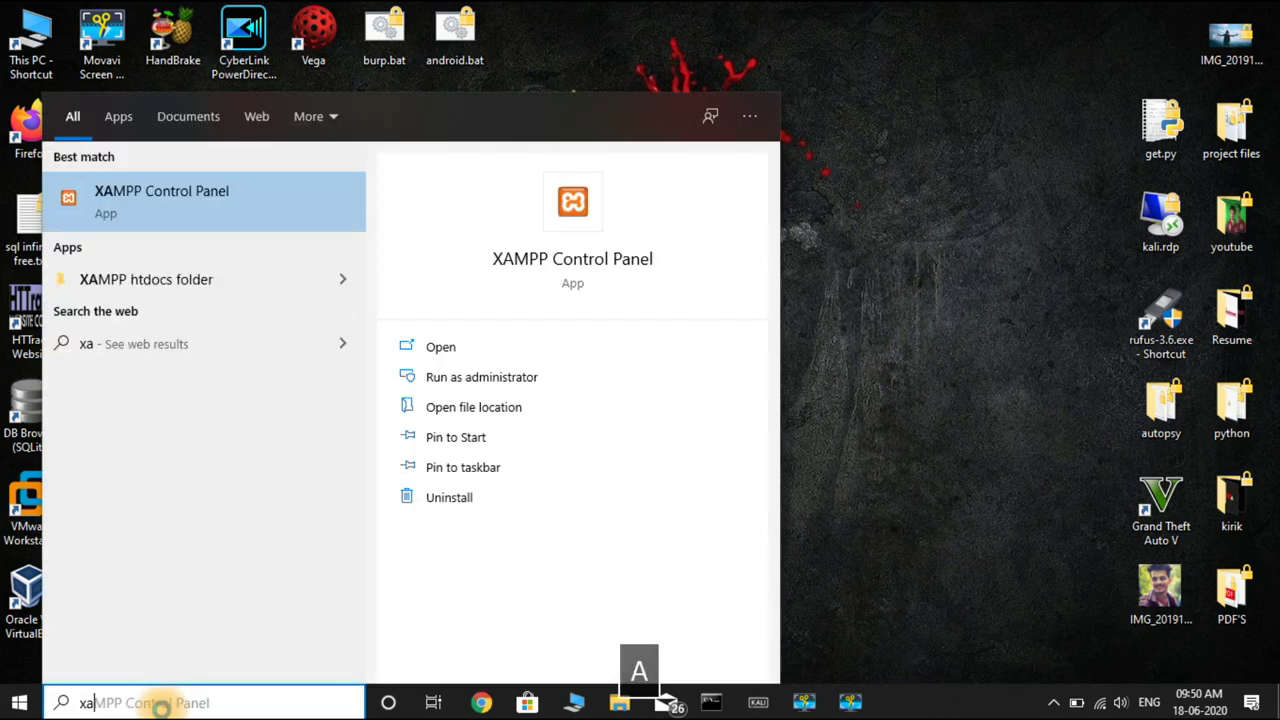
pyautogui.press('Return')
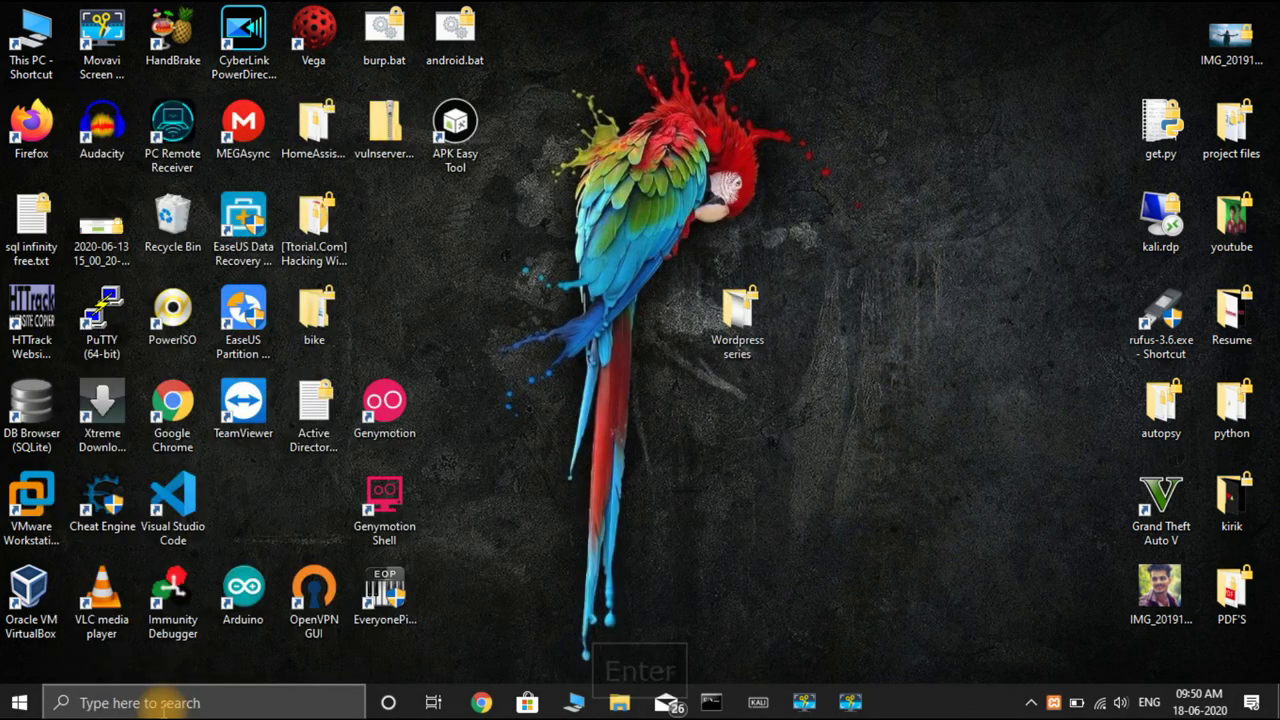
# Start the Apache and MySQL servers, then restore the Chrome window
pyautogui.click(322, 104)
pyautogui.click(322, 128)
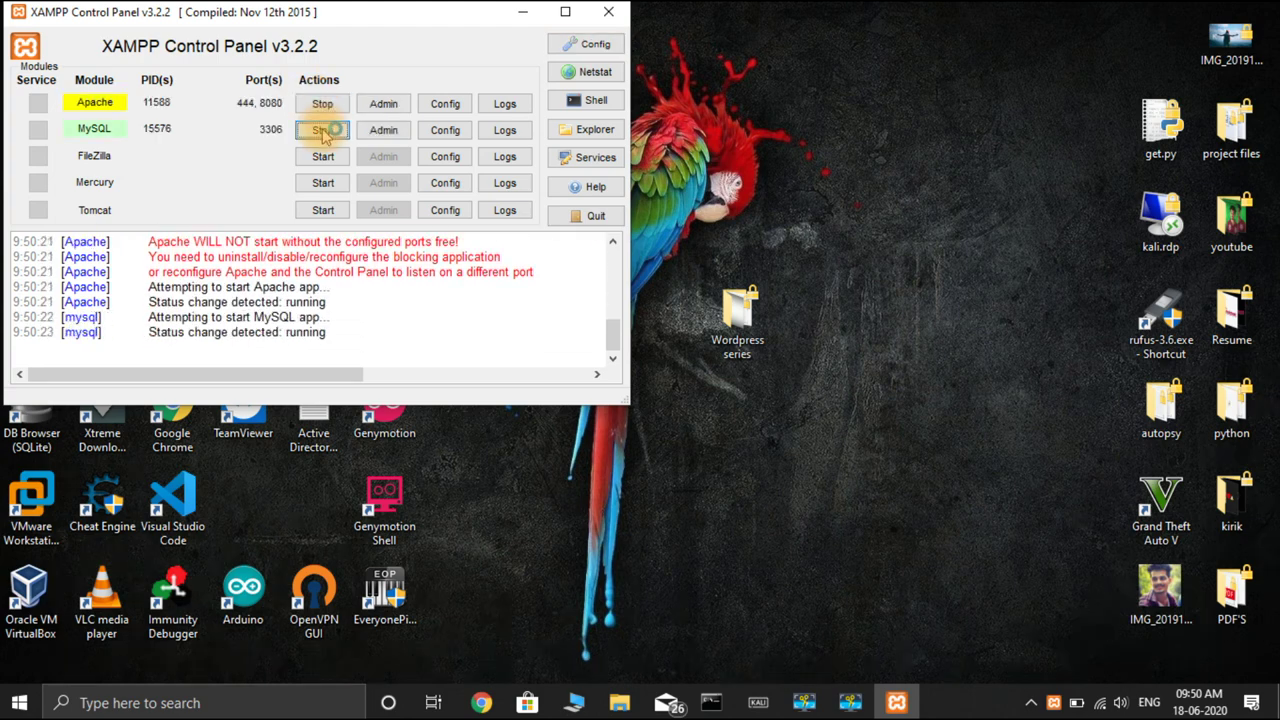
pyautogui.click(713, 465)
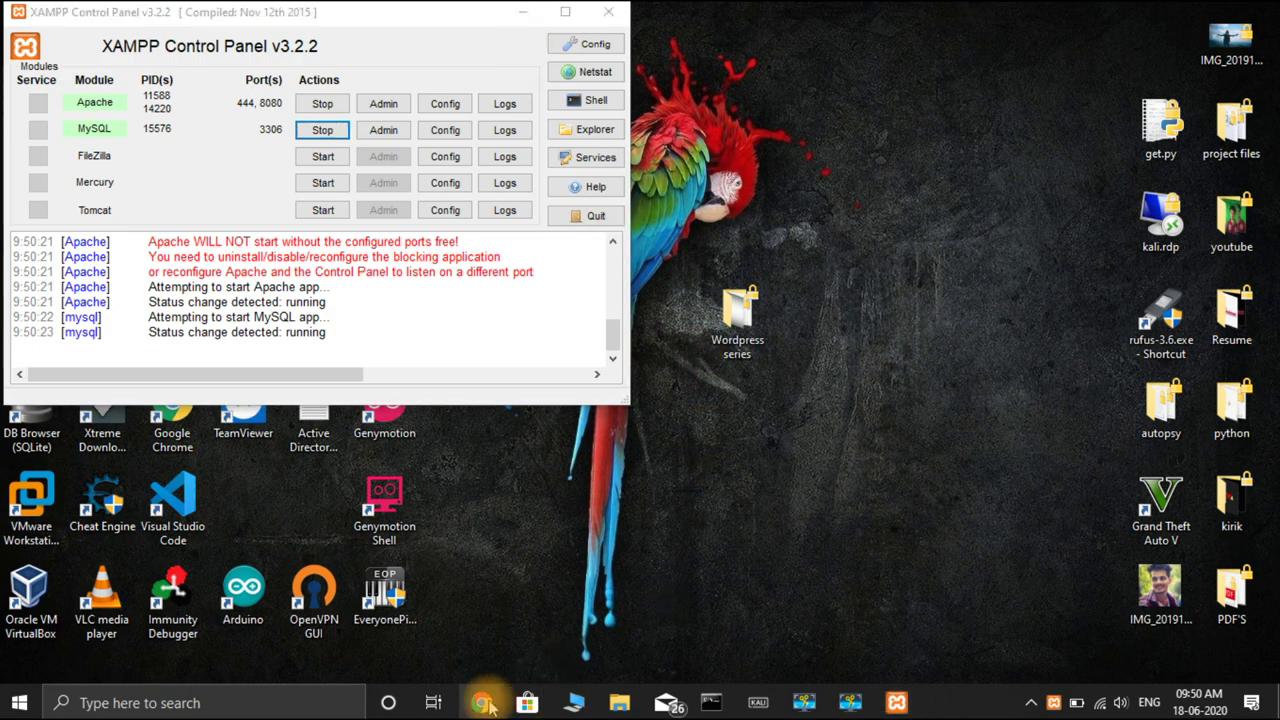
pyautogui.moveTo(484, 704)
pyautogui.click(557, 648)
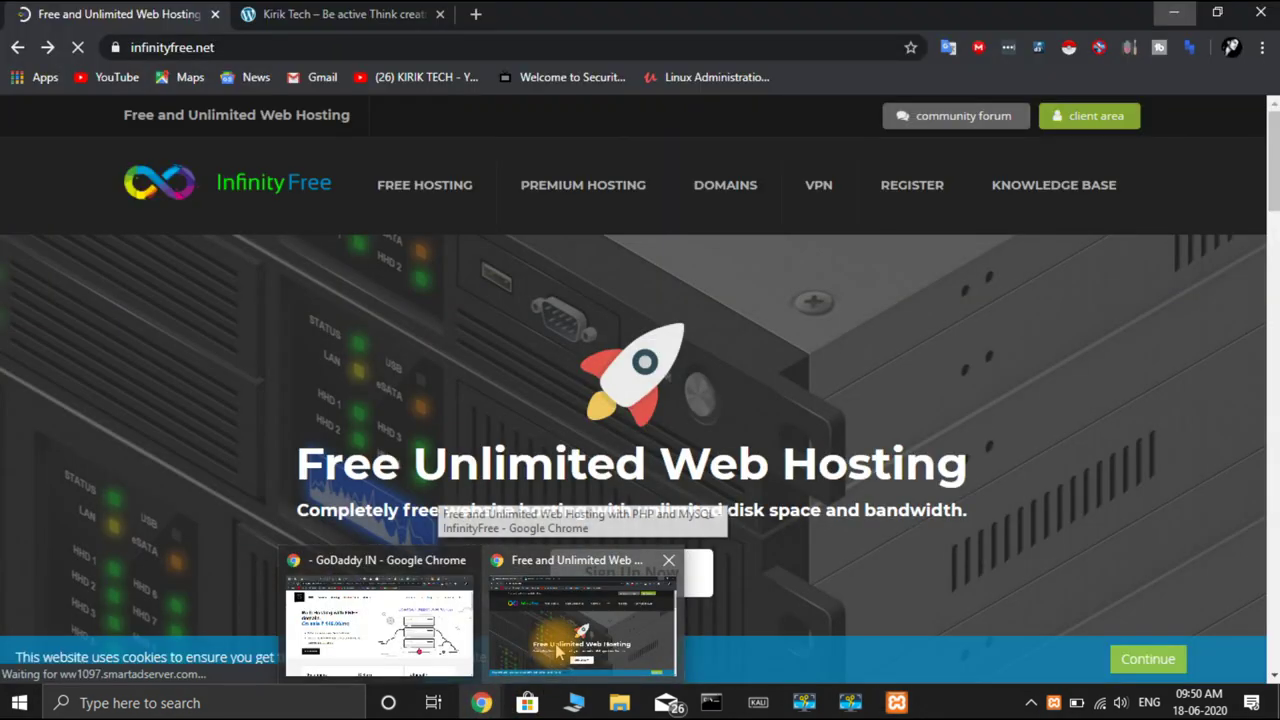
# Open the local WordPress admin Themes page at localhost:8080 in a new tab
pyautogui.click(476, 15)
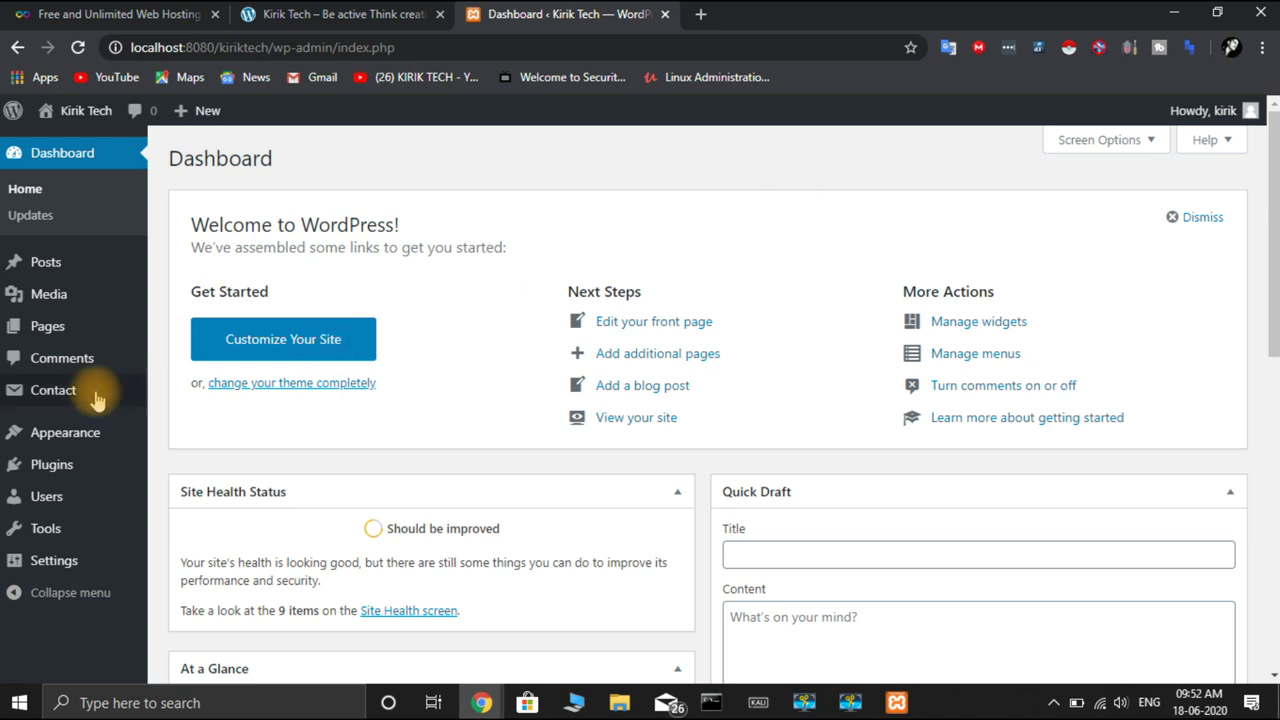
pyautogui.moveTo(83, 413)
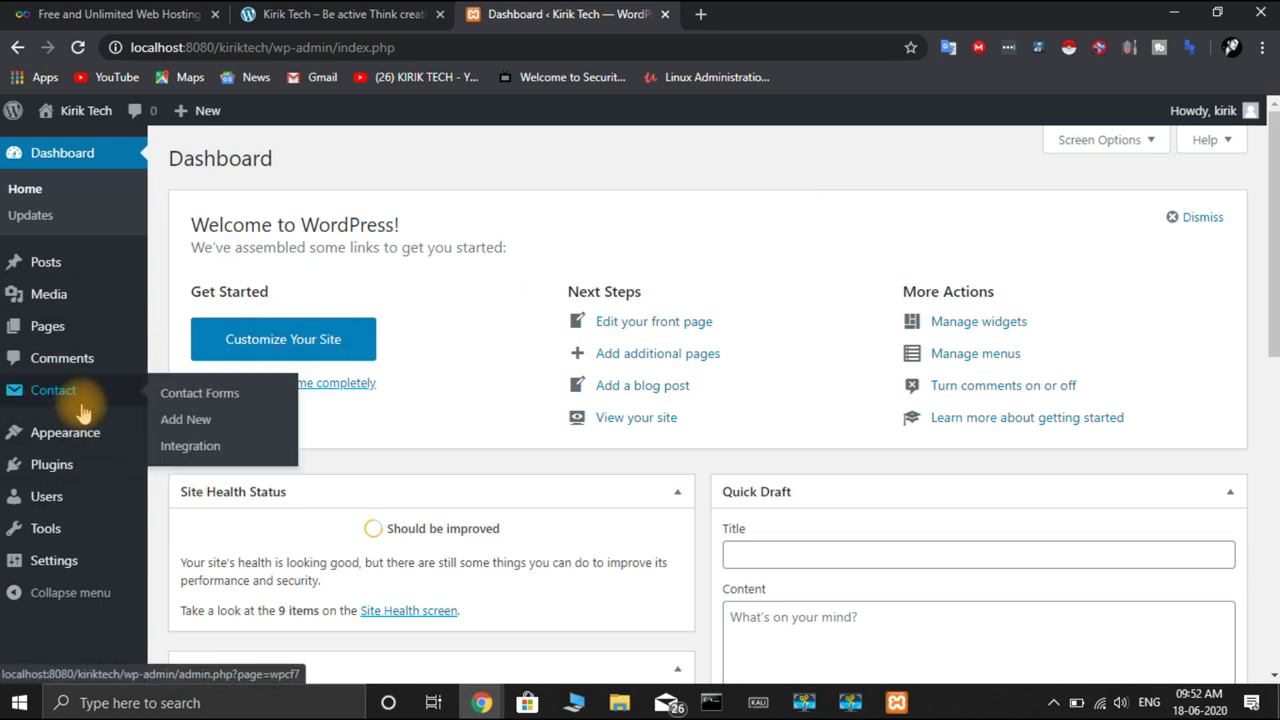
pyautogui.moveTo(80, 487)
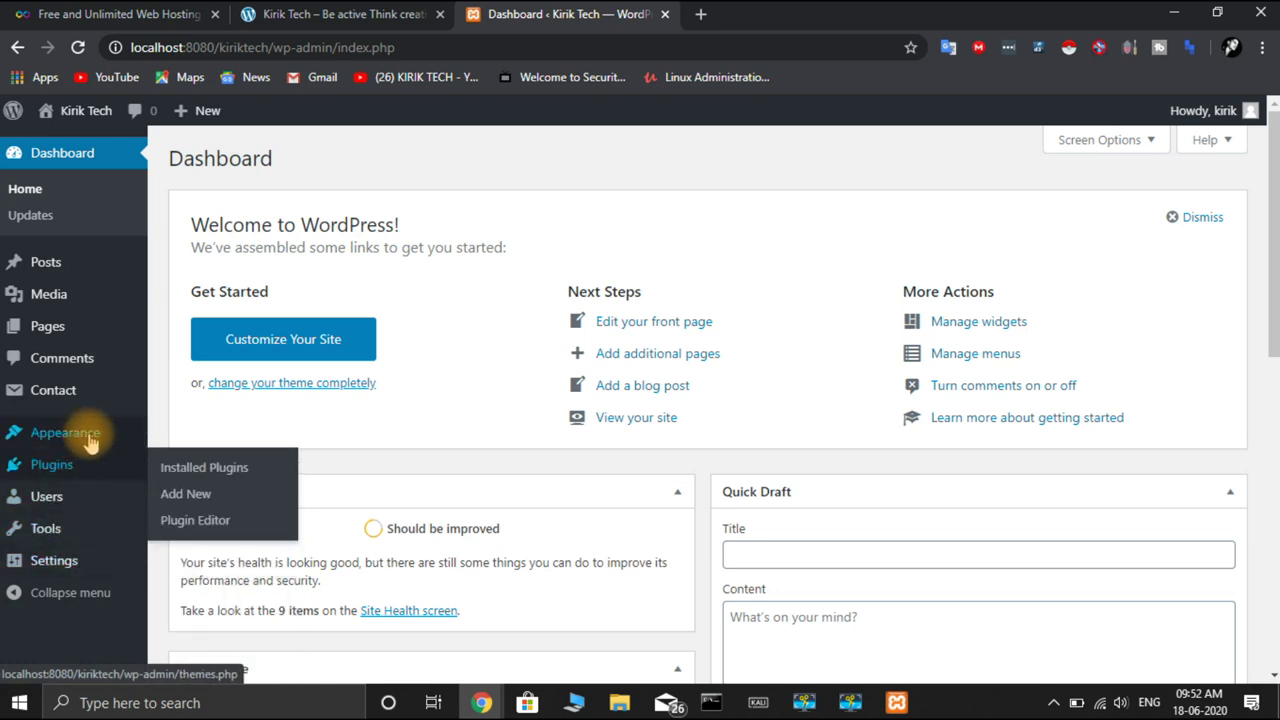
pyautogui.moveTo(90, 443)
pyautogui.click(194, 437)
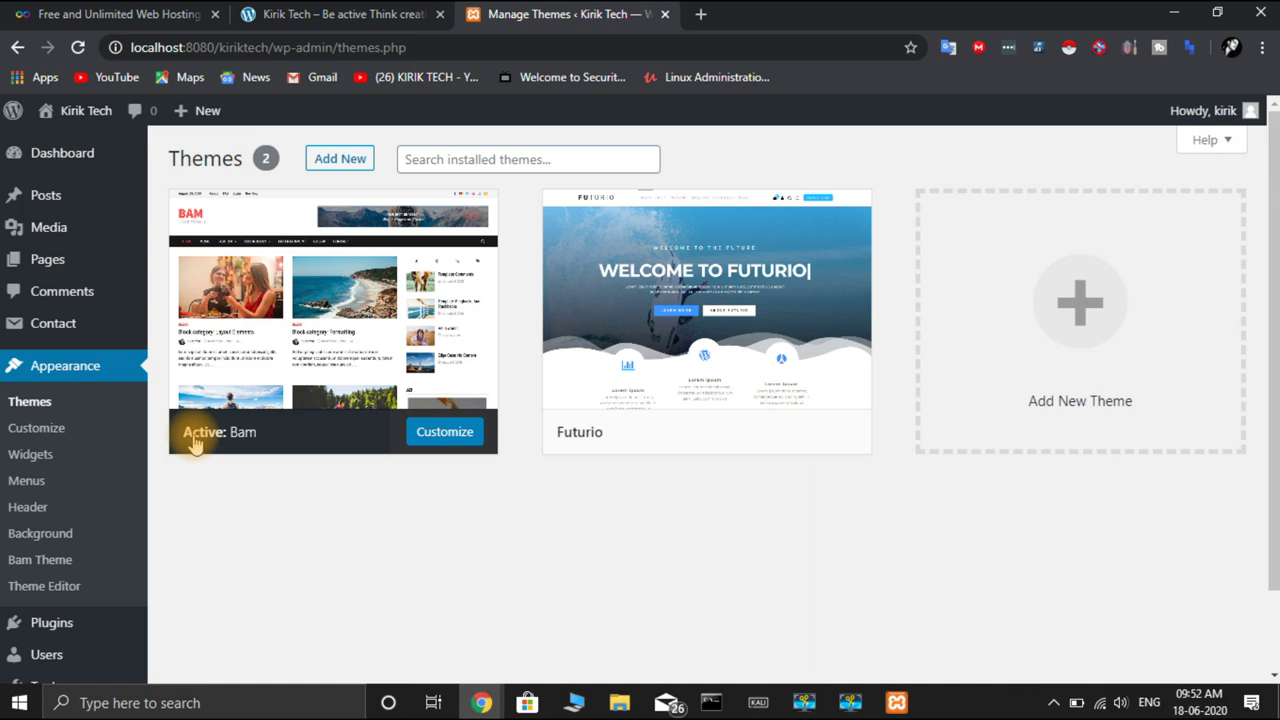
# Delete the Futurio theme, leaving Bam 1.1.2 as the current theme
pyautogui.moveTo(300, 414)
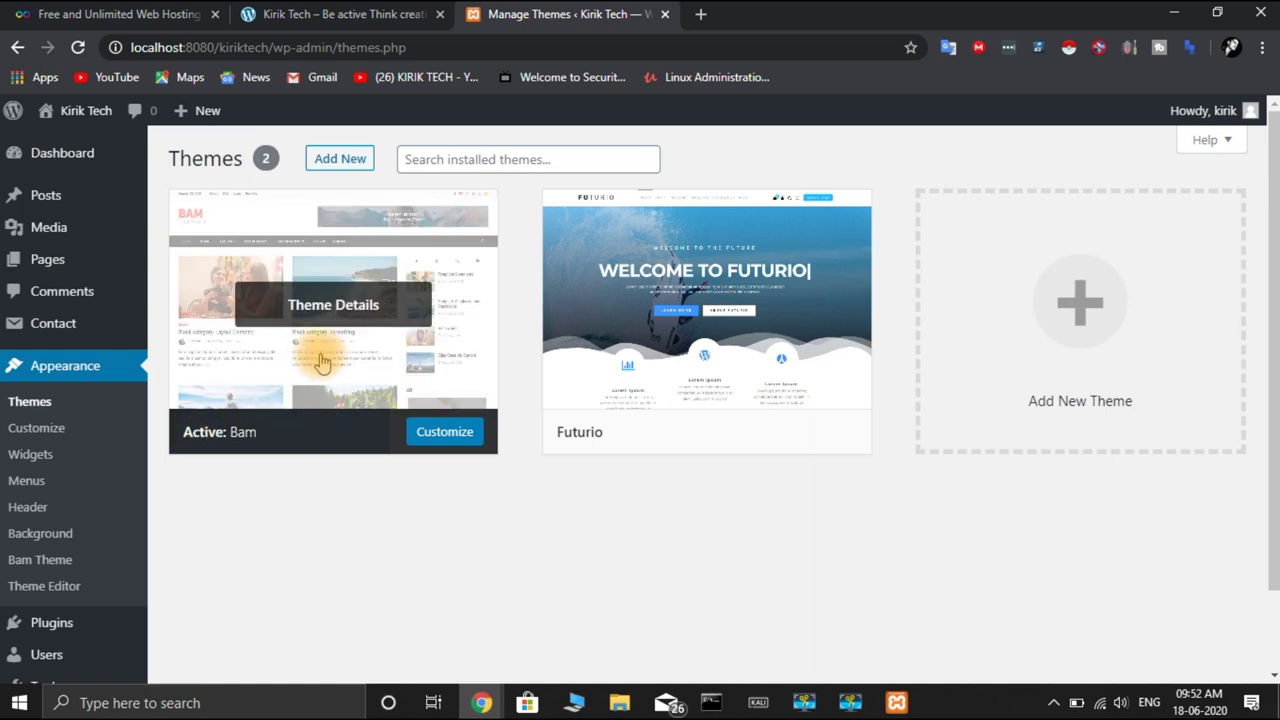
pyautogui.moveTo(690, 430)
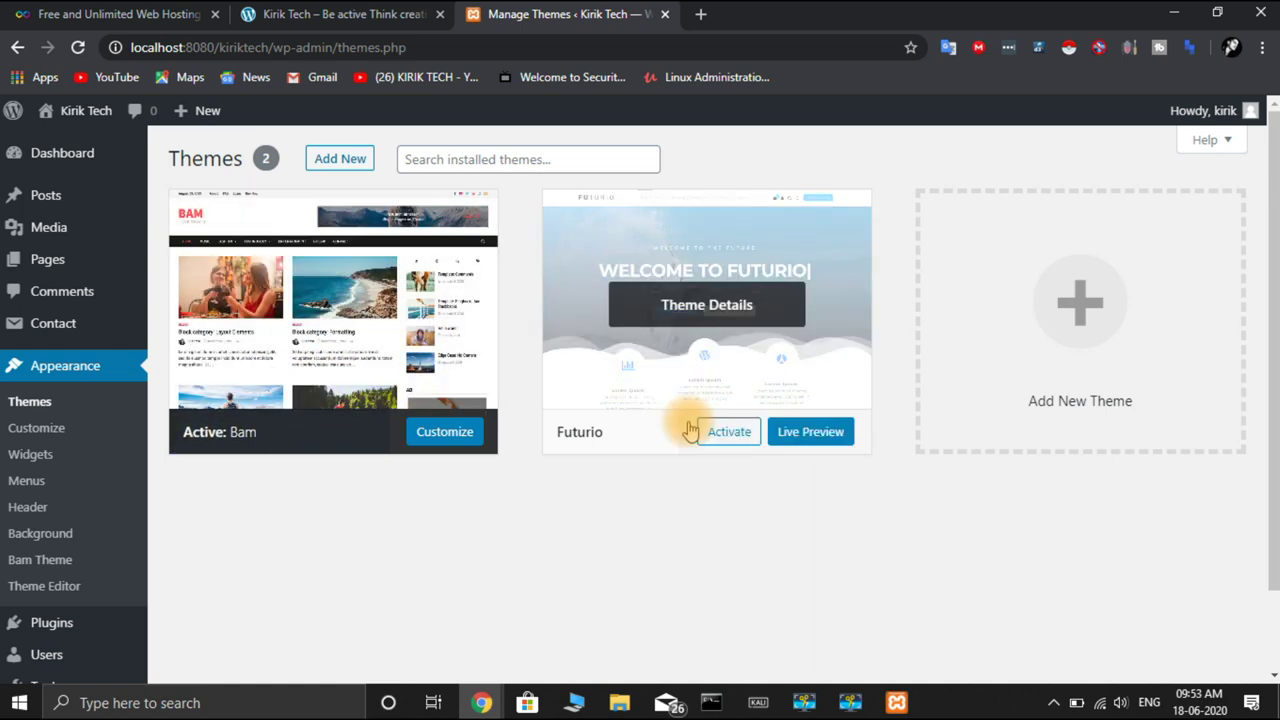
pyautogui.click(798, 386)
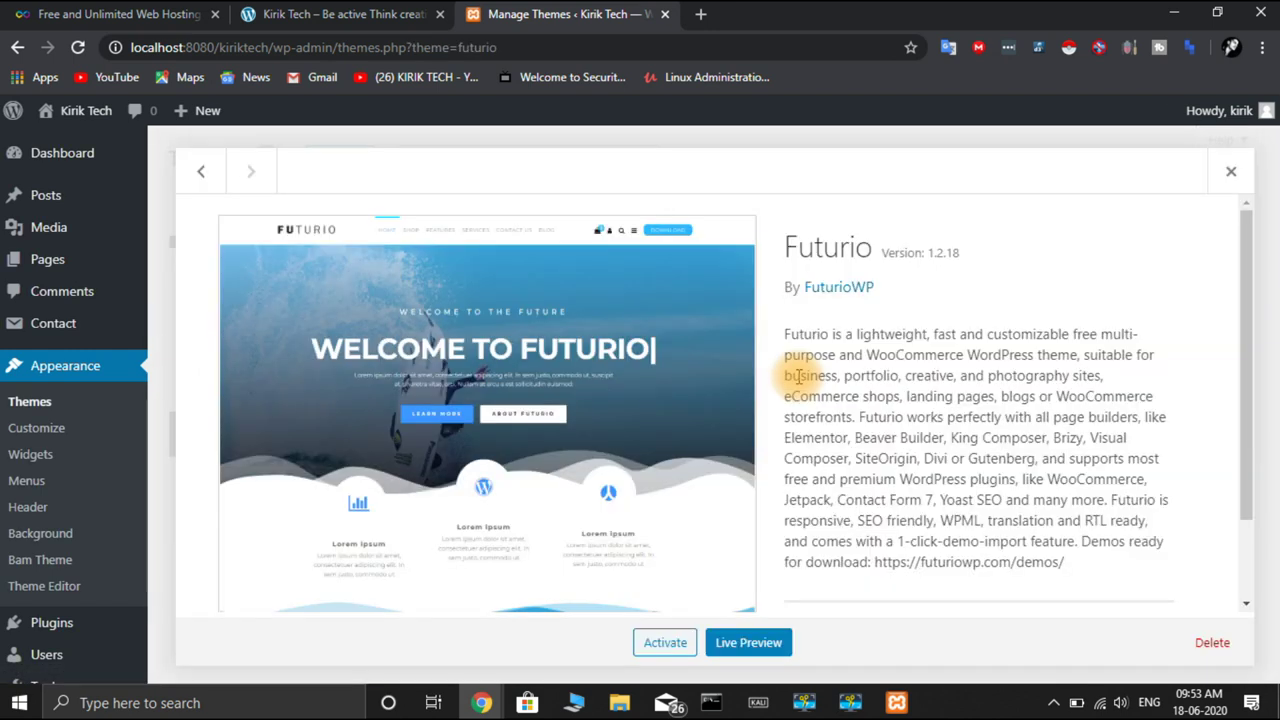
pyautogui.click(1224, 650)
pyautogui.click(731, 192)
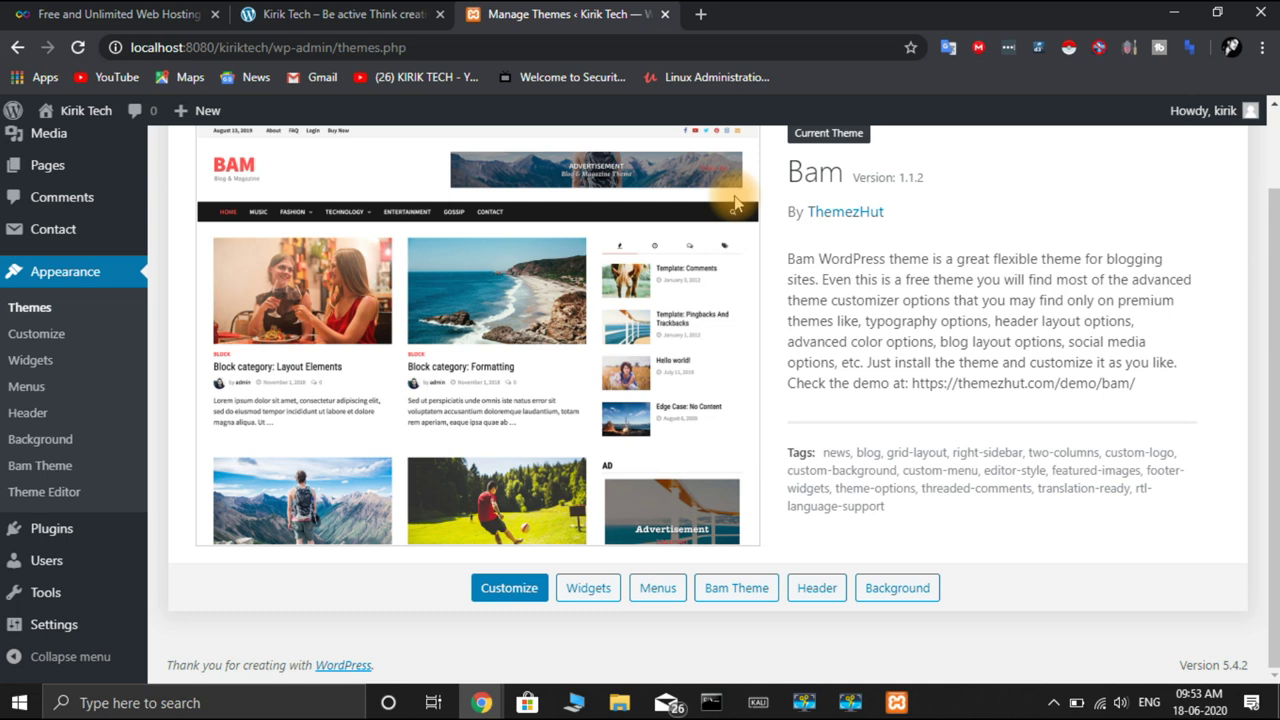
pyautogui.scroll(1, 1183, 318)
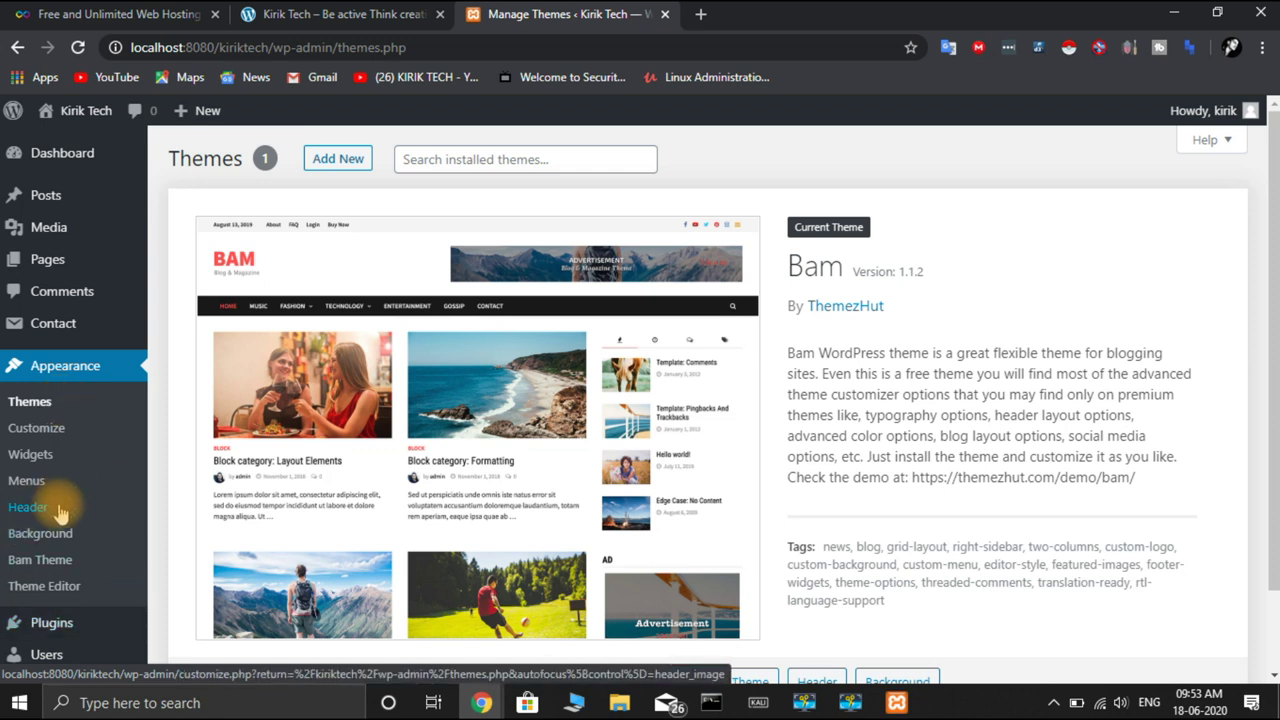
# Load localhost:8080/phpmyadmin in a new tab and open the wordpress database's 12 tables
pyautogui.click(700, 15)
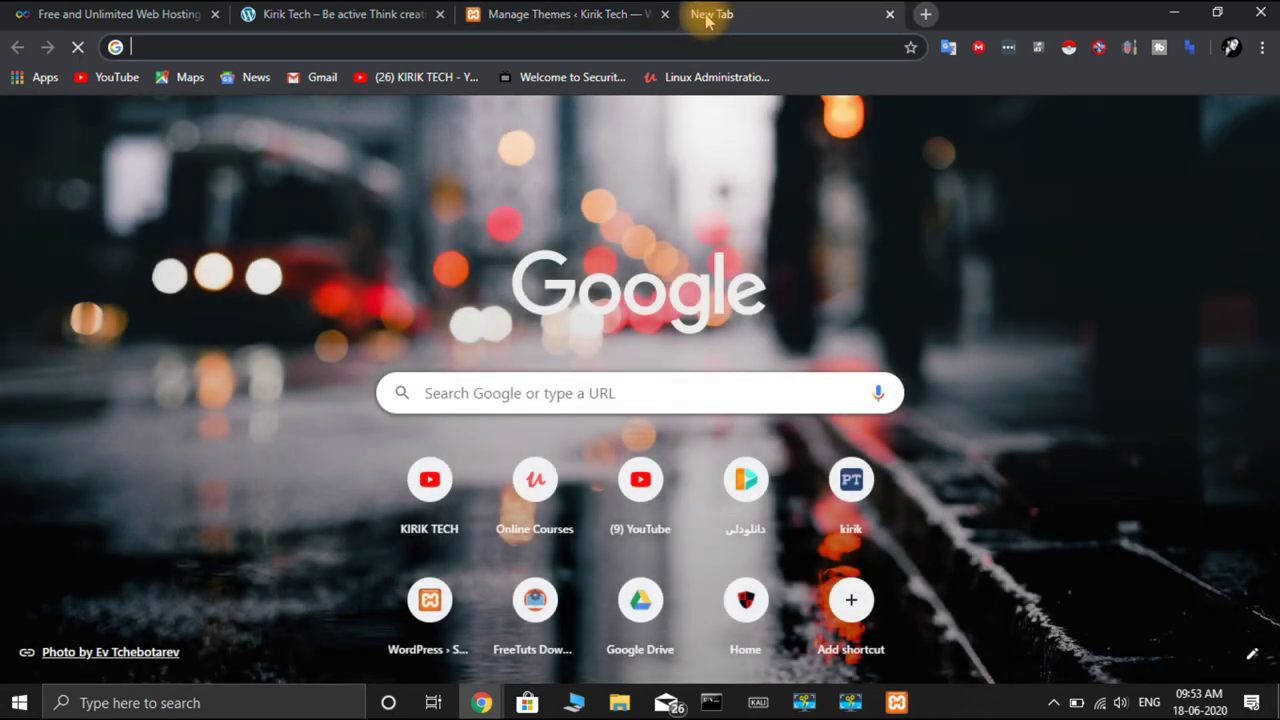
pyautogui.write('loac')
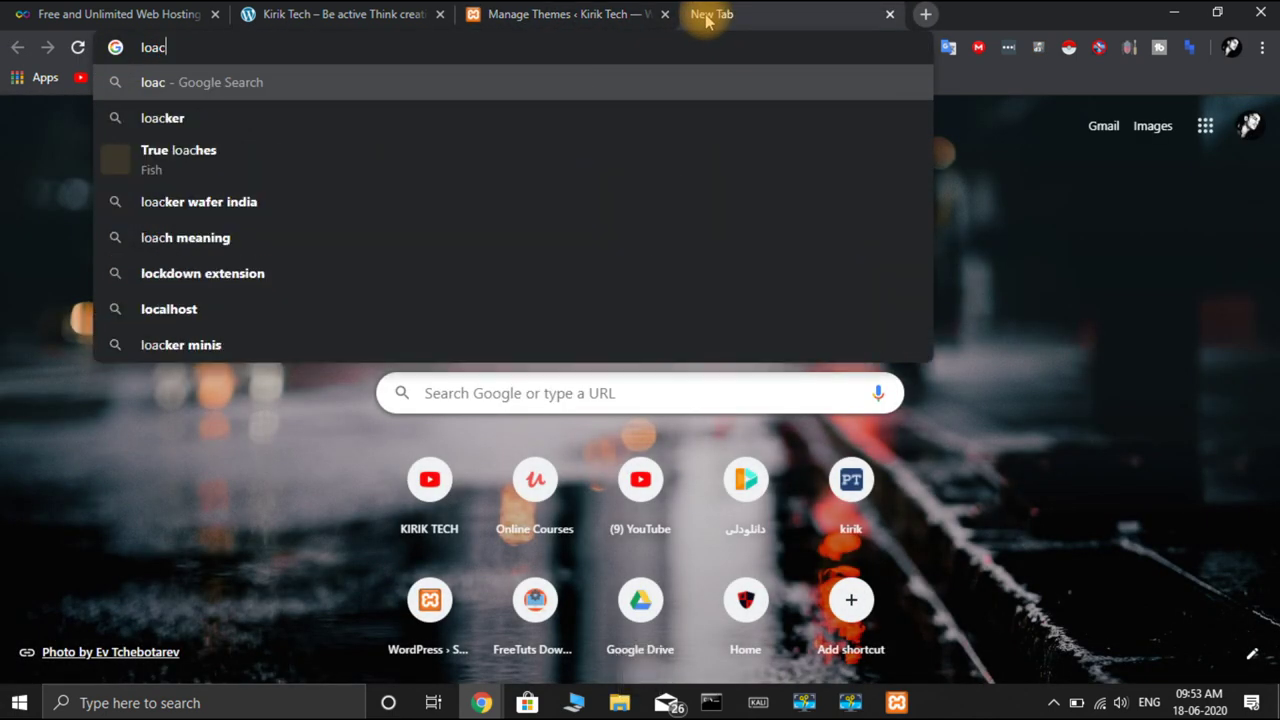
pyautogui.press('BackSpace')
pyautogui.press('BackSpace')
pyautogui.write('calhost:8080/phpmyadmin')
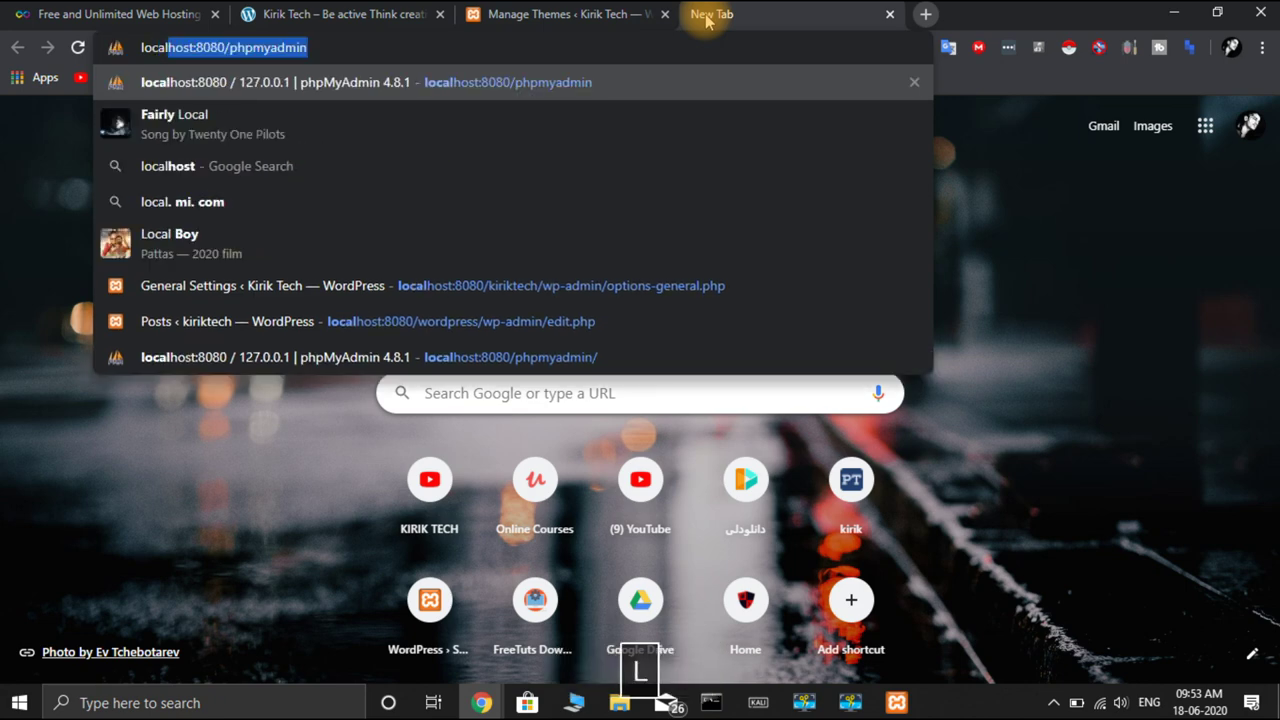
pyautogui.press('Return')
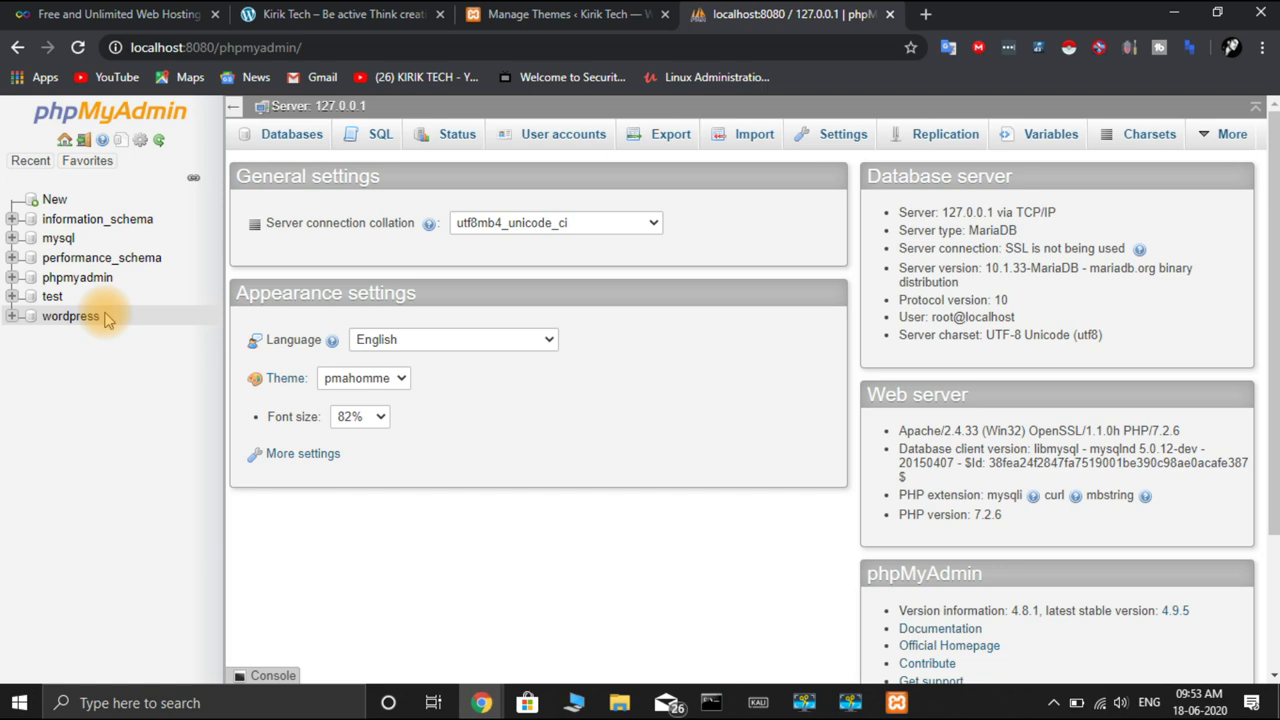
pyautogui.click(79, 320)
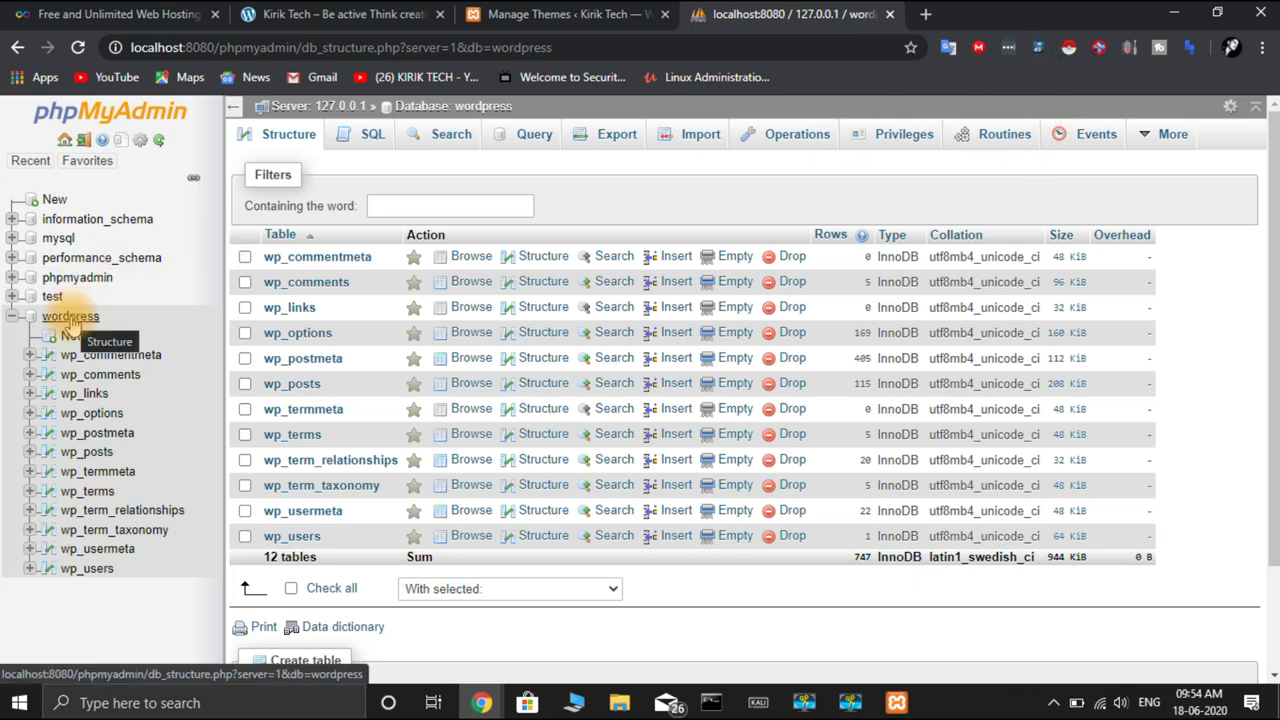
# Rename the wordpress database to kiriktech from the Operations page and confirm the rename
pyautogui.click(795, 150)
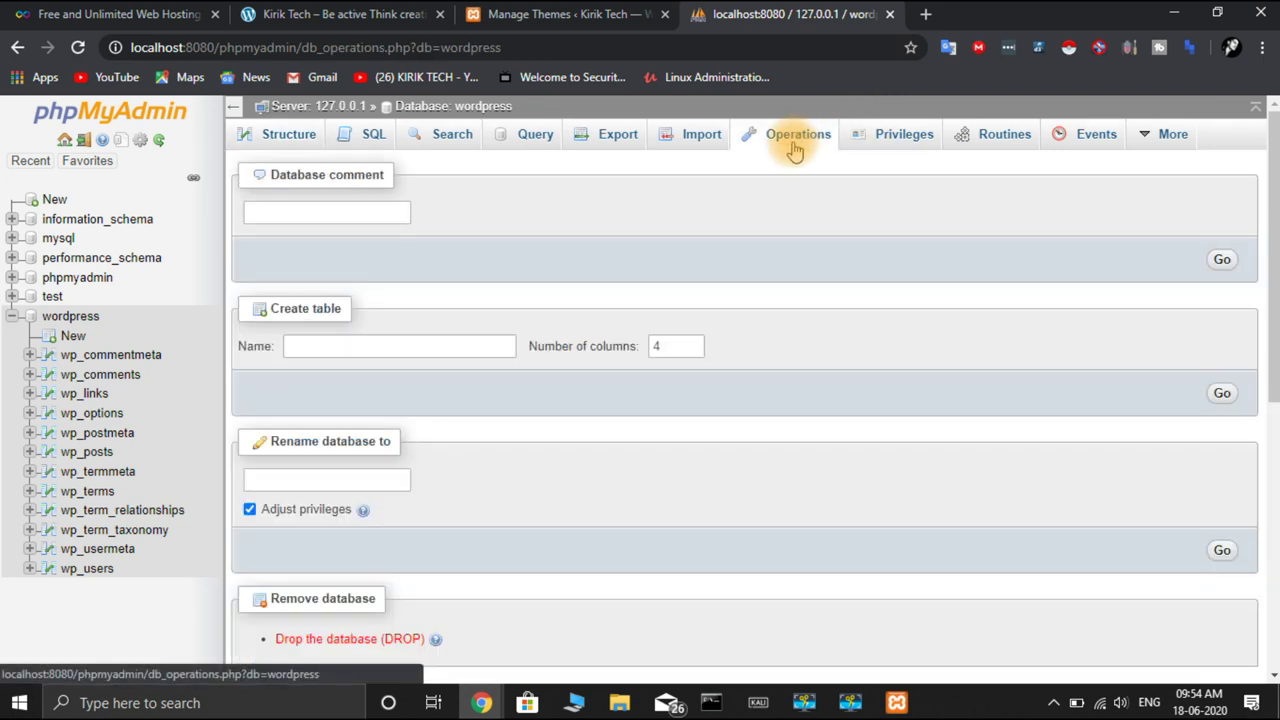
pyautogui.click(345, 482)
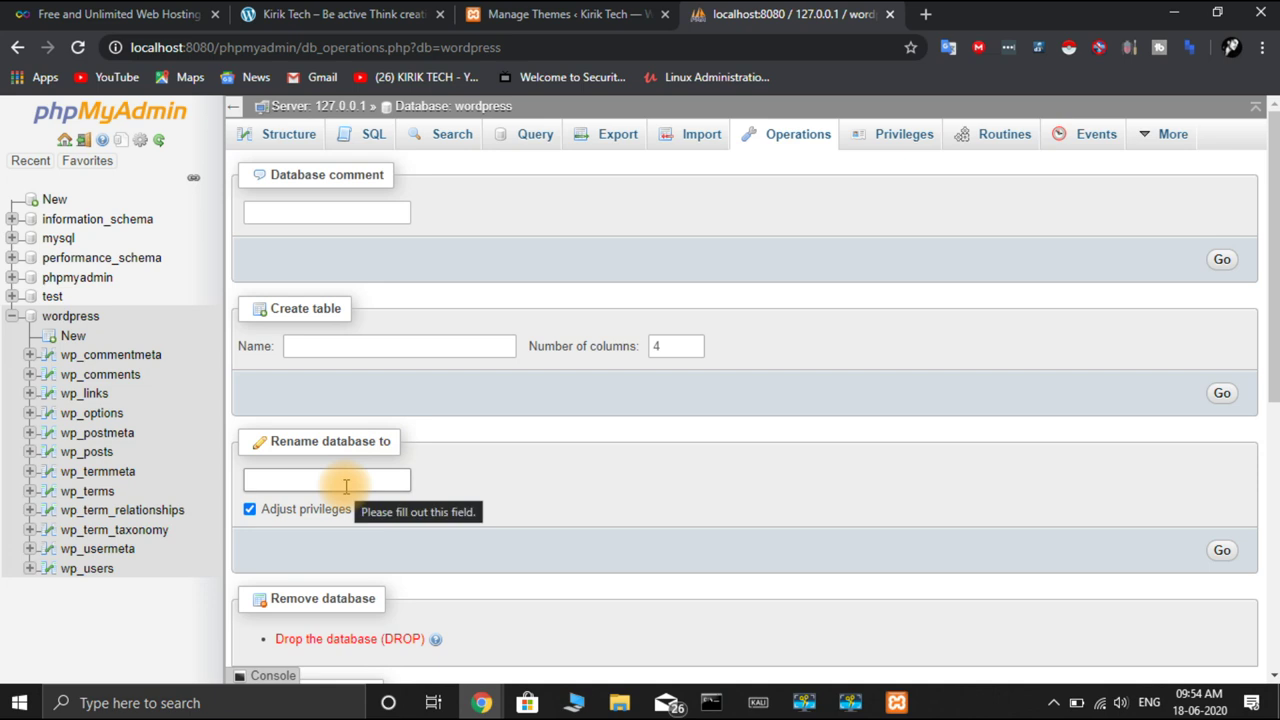
pyautogui.write('kiriktech')
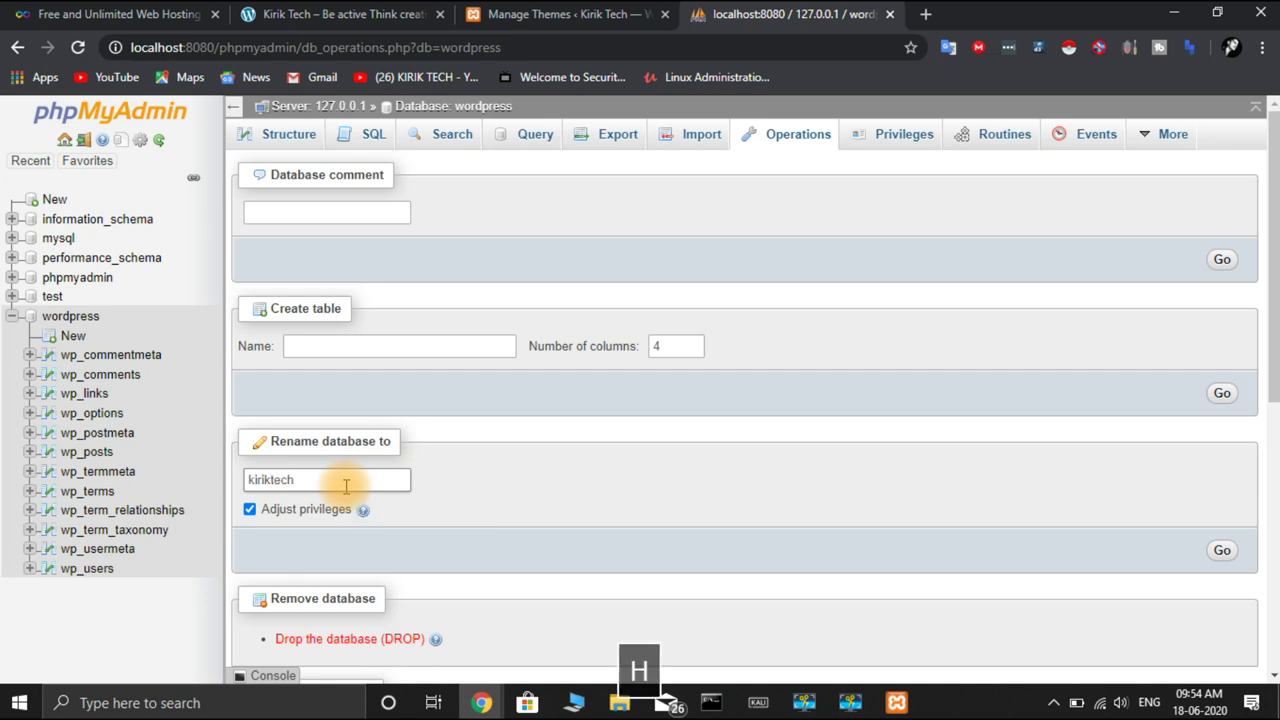
pyautogui.scroll(-3, 575, 450)
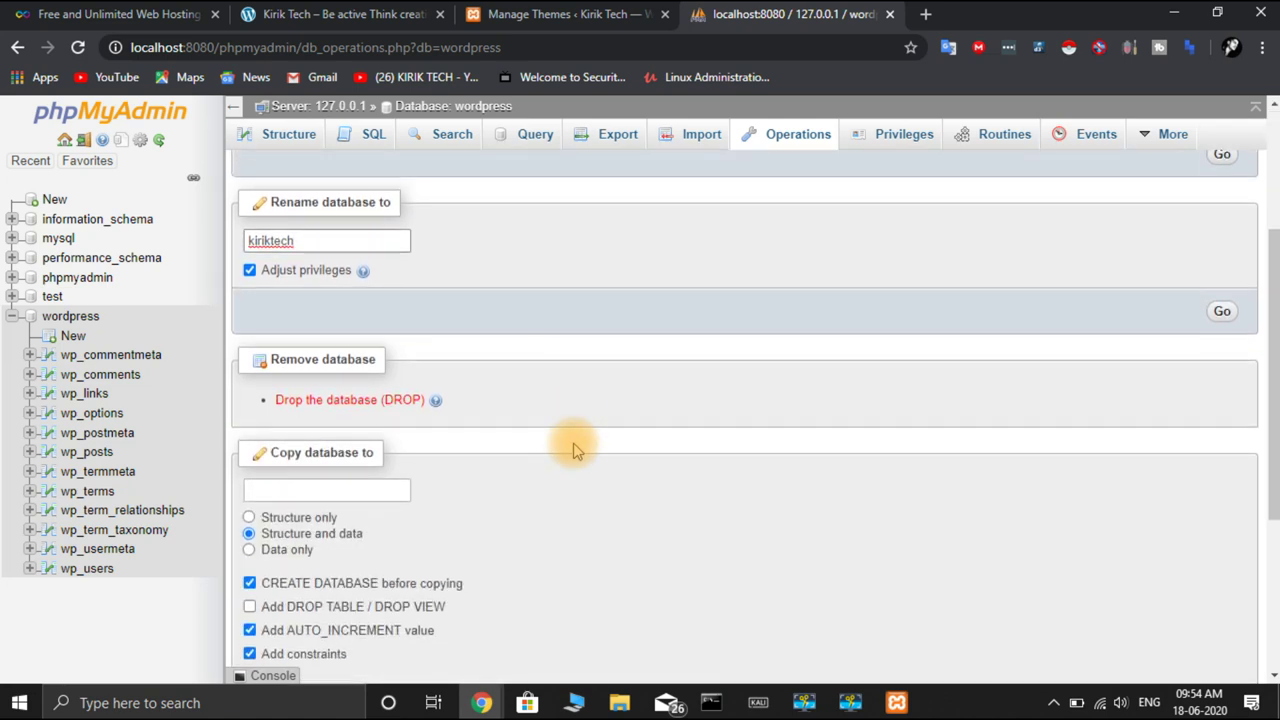
pyautogui.scroll(-4, 575, 450)
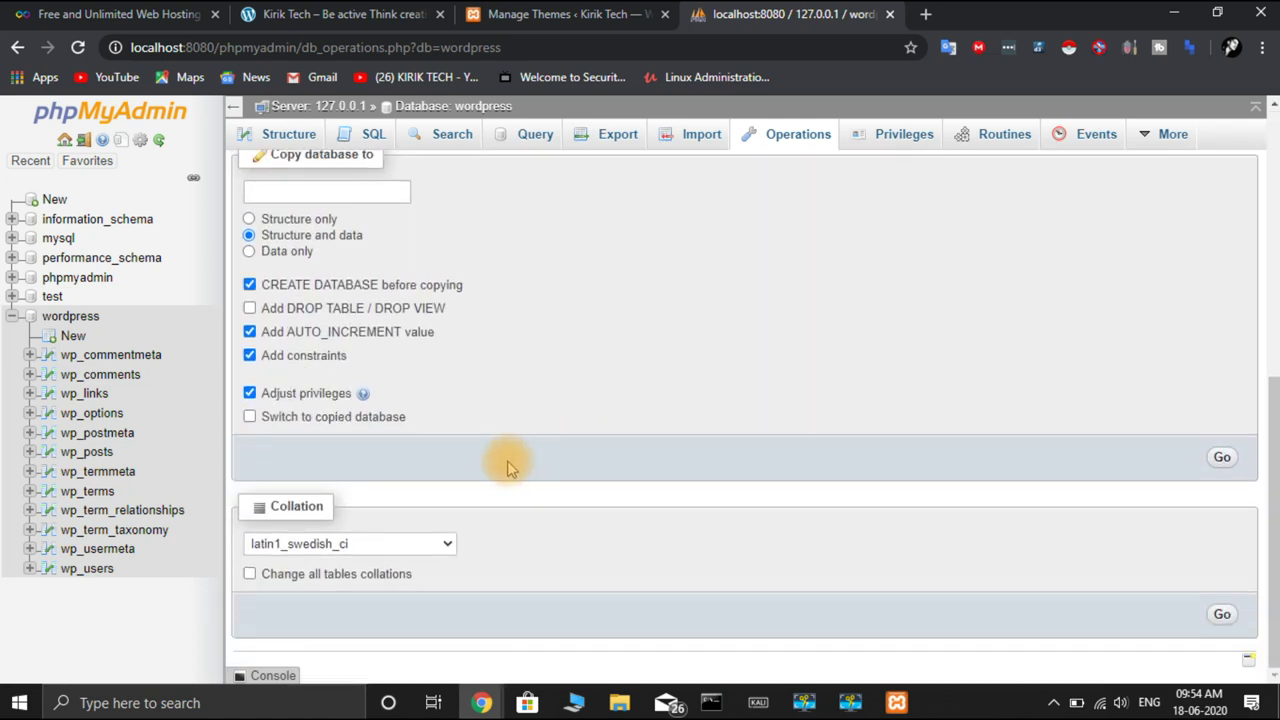
pyautogui.scroll(5, 503, 430)
pyautogui.scroll(2, 503, 430)
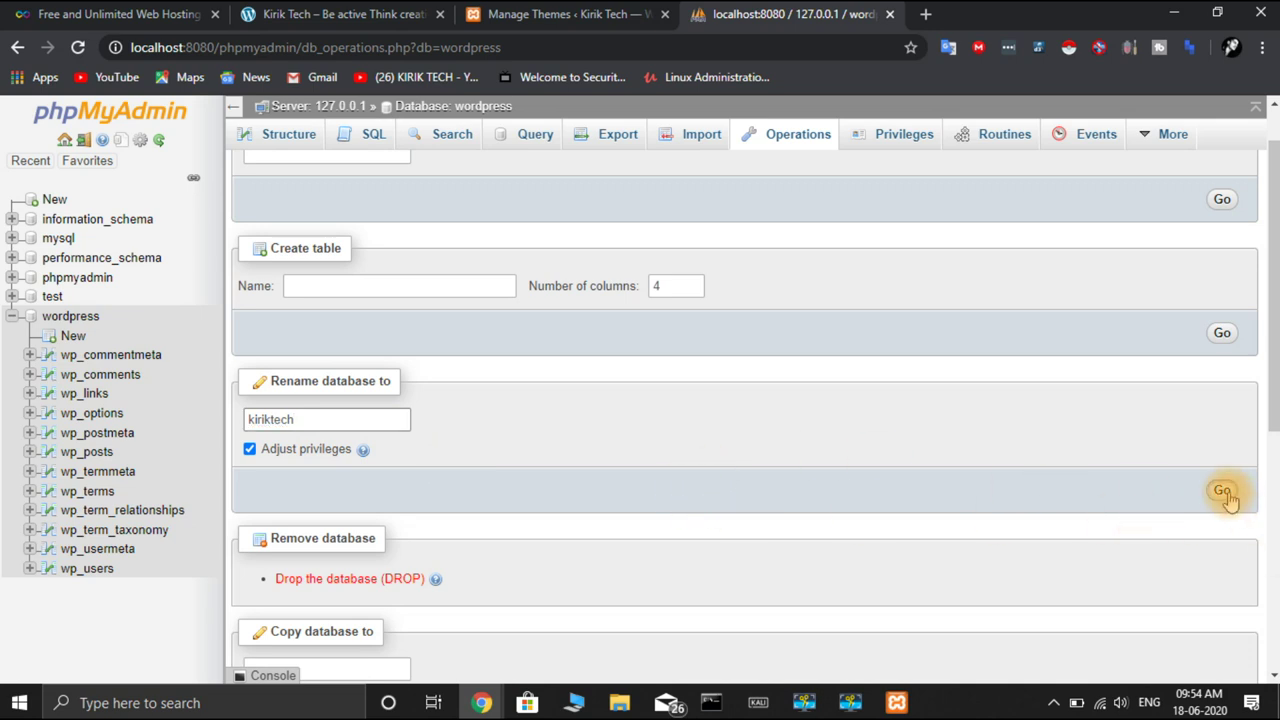
pyautogui.click(1222, 491)
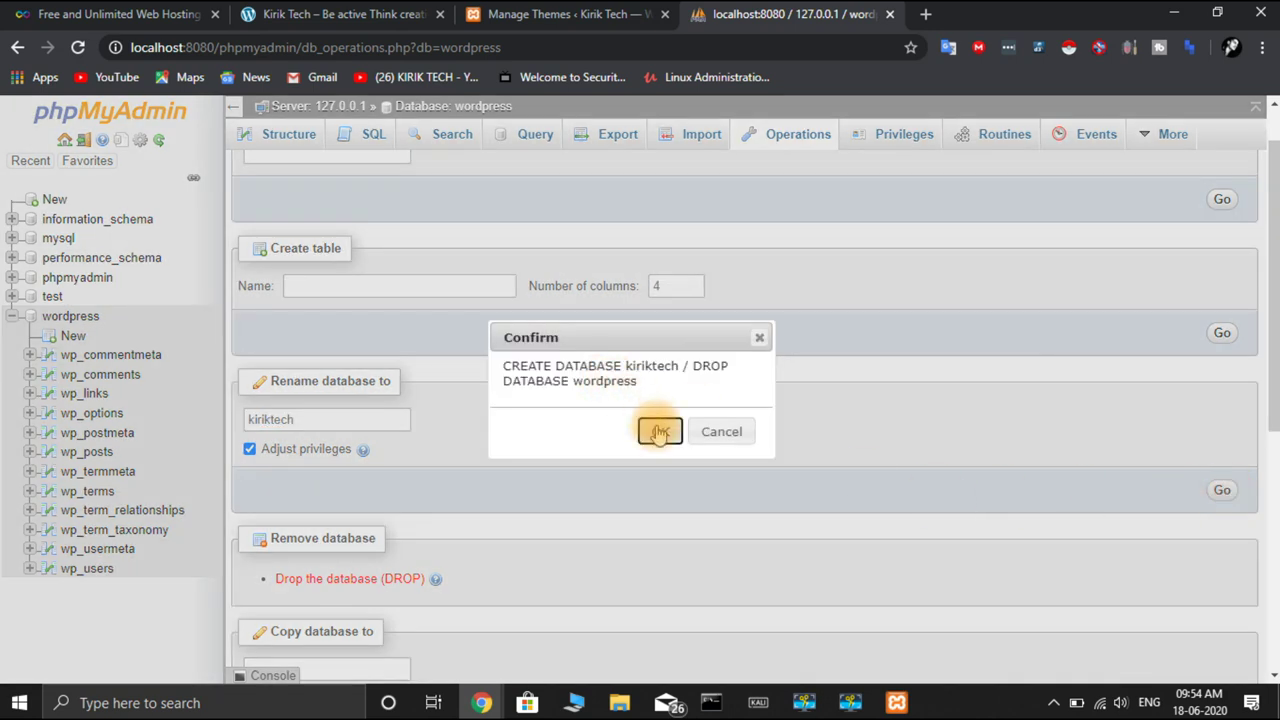
pyautogui.click(659, 432)
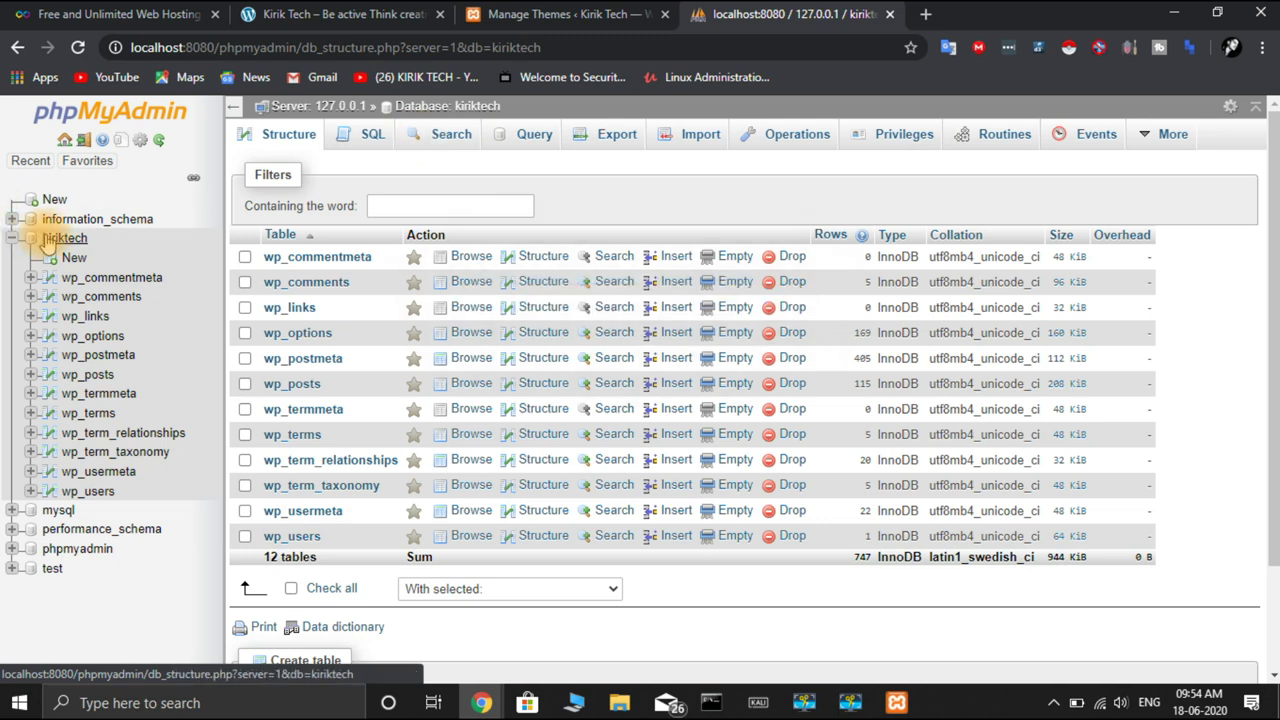
# Quick-export kiriktech as SQL and save it to the Desktop as kiriktech (1).sql
pyautogui.click(600, 140)
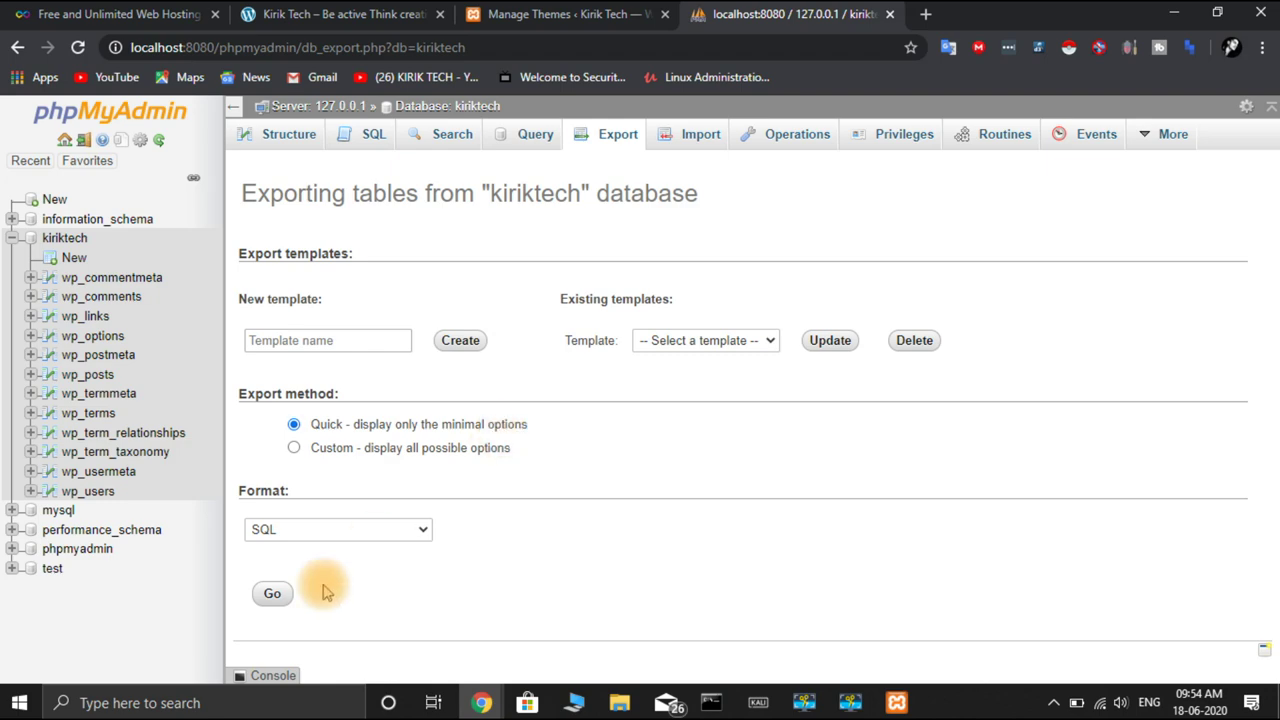
pyautogui.click(272, 598)
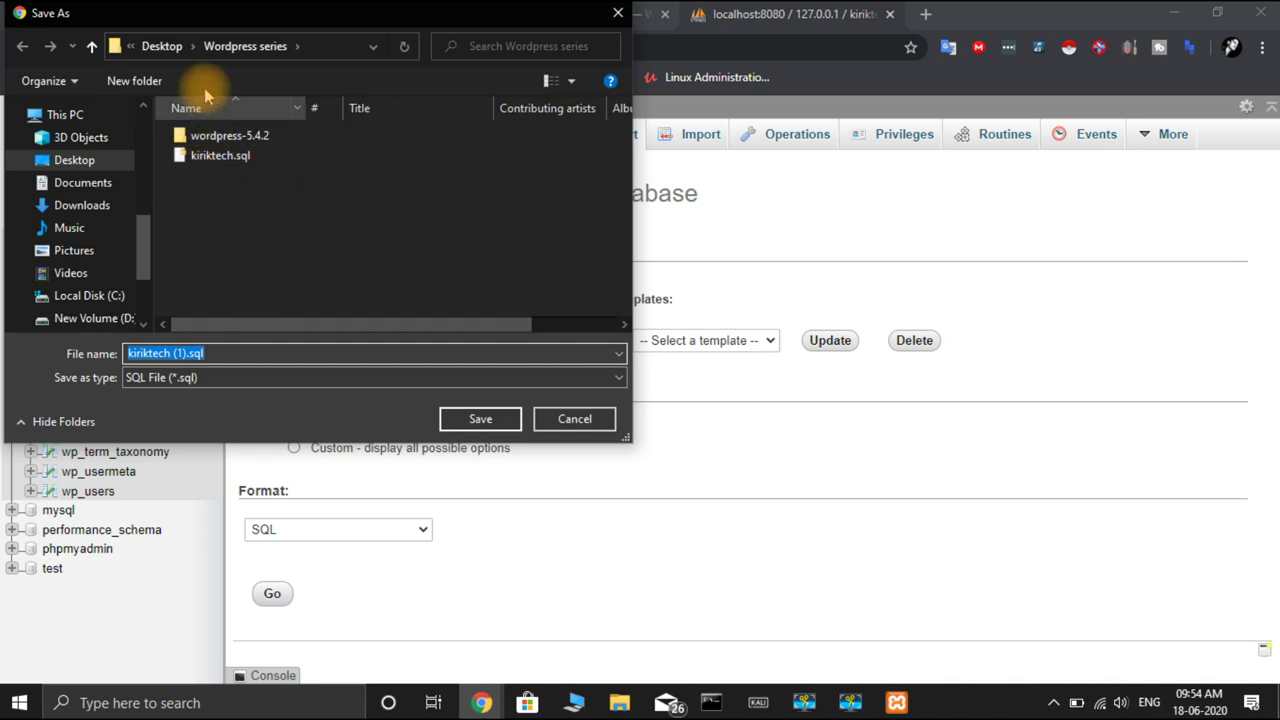
pyautogui.click(172, 48)
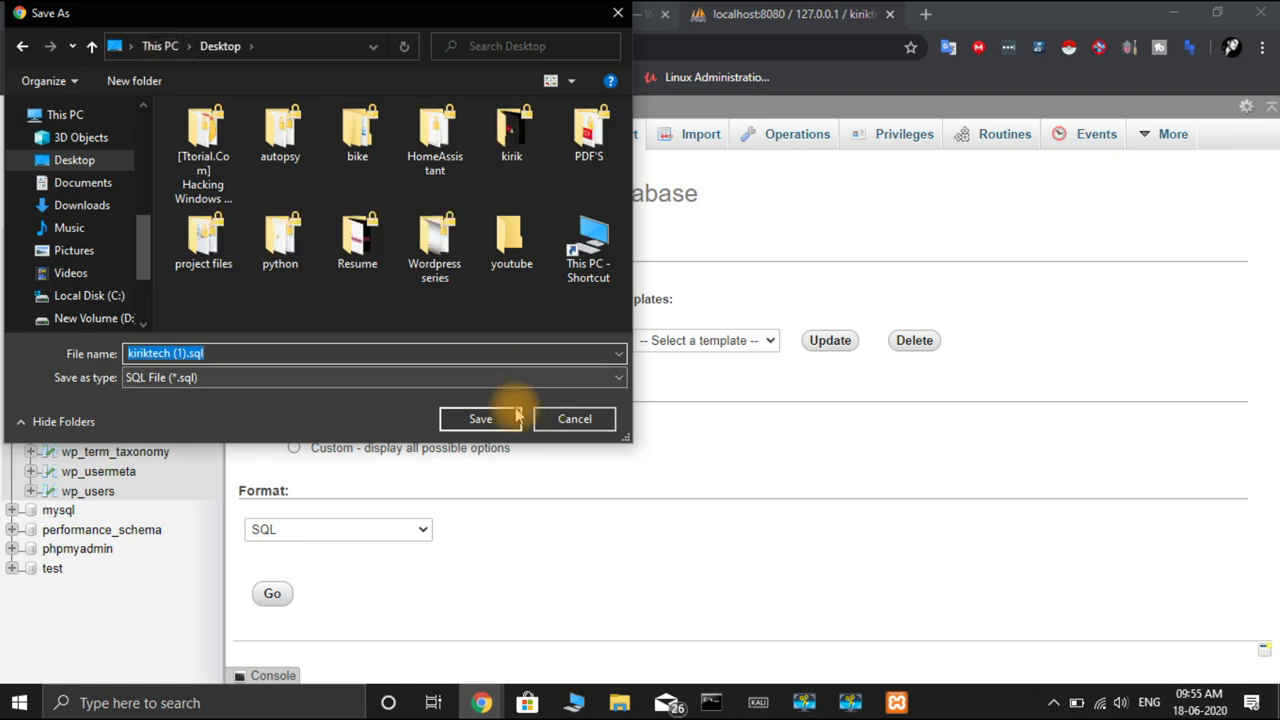
pyautogui.click(481, 419)
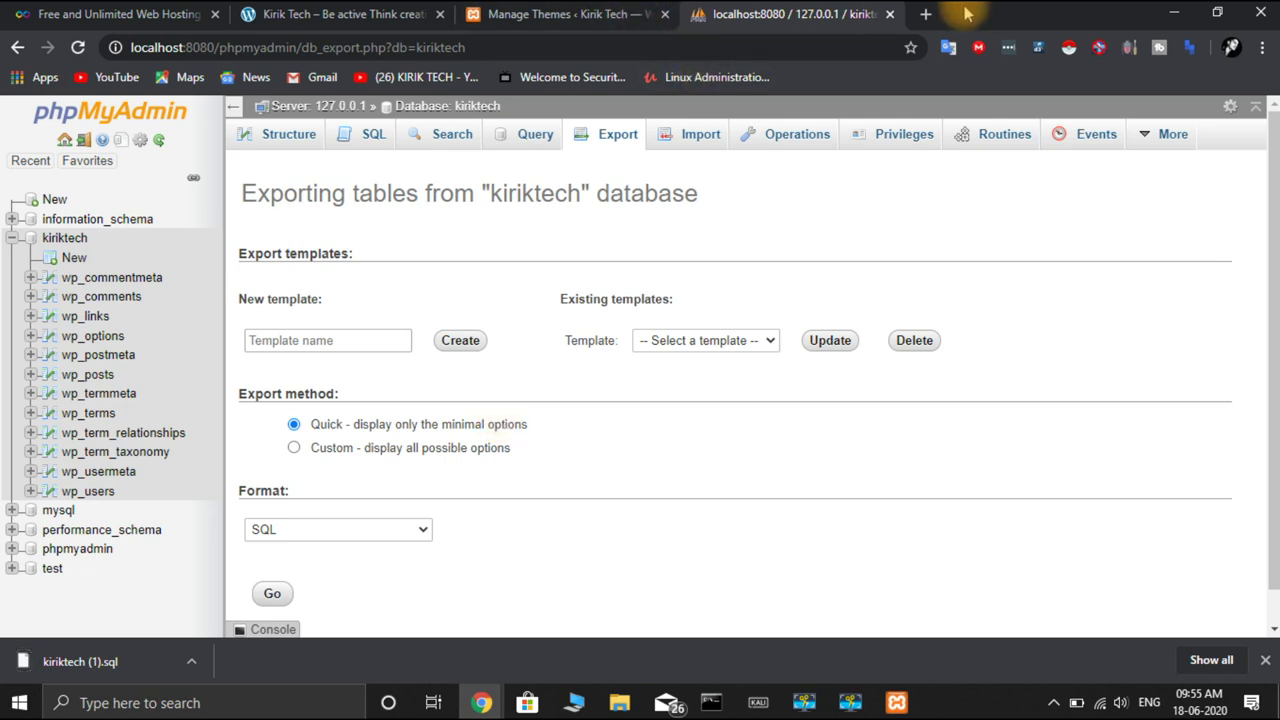
# Switch to the InfinityFree tab and follow Sign Up Now to the Your Accounts page
pyautogui.click(18, 15)
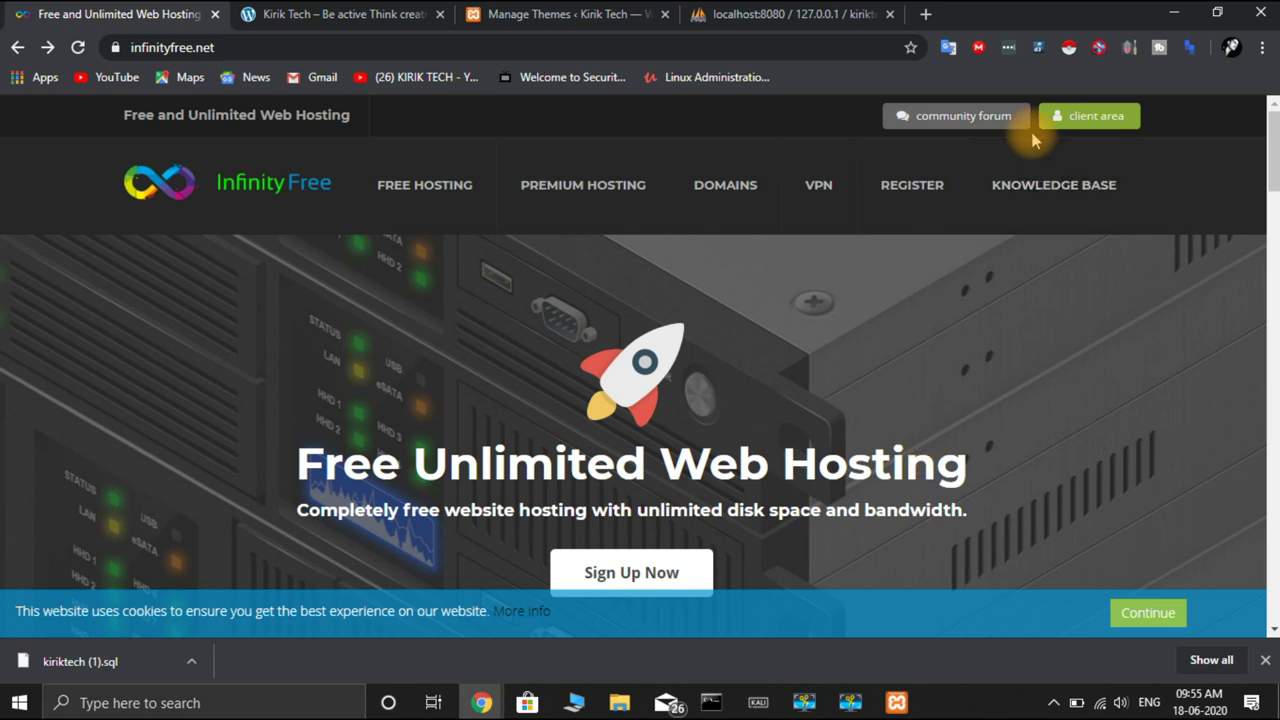
pyautogui.scroll(-2, 894, 340)
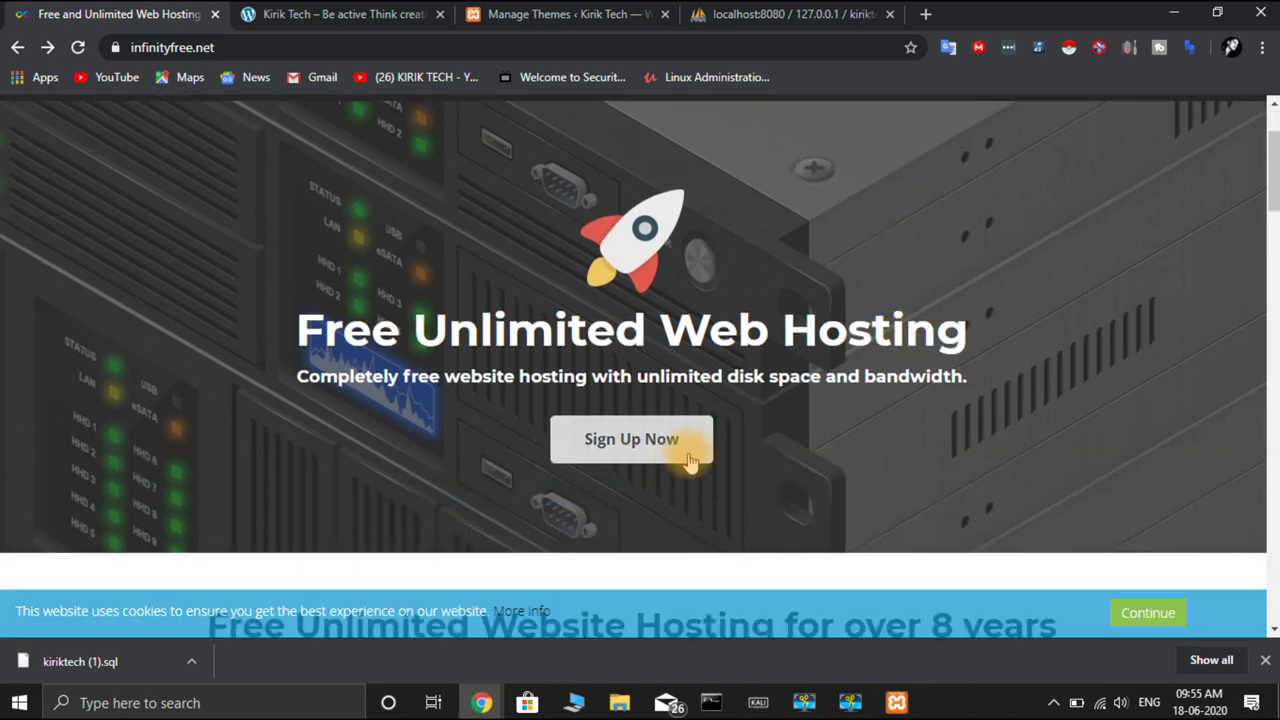
pyautogui.click(681, 464)
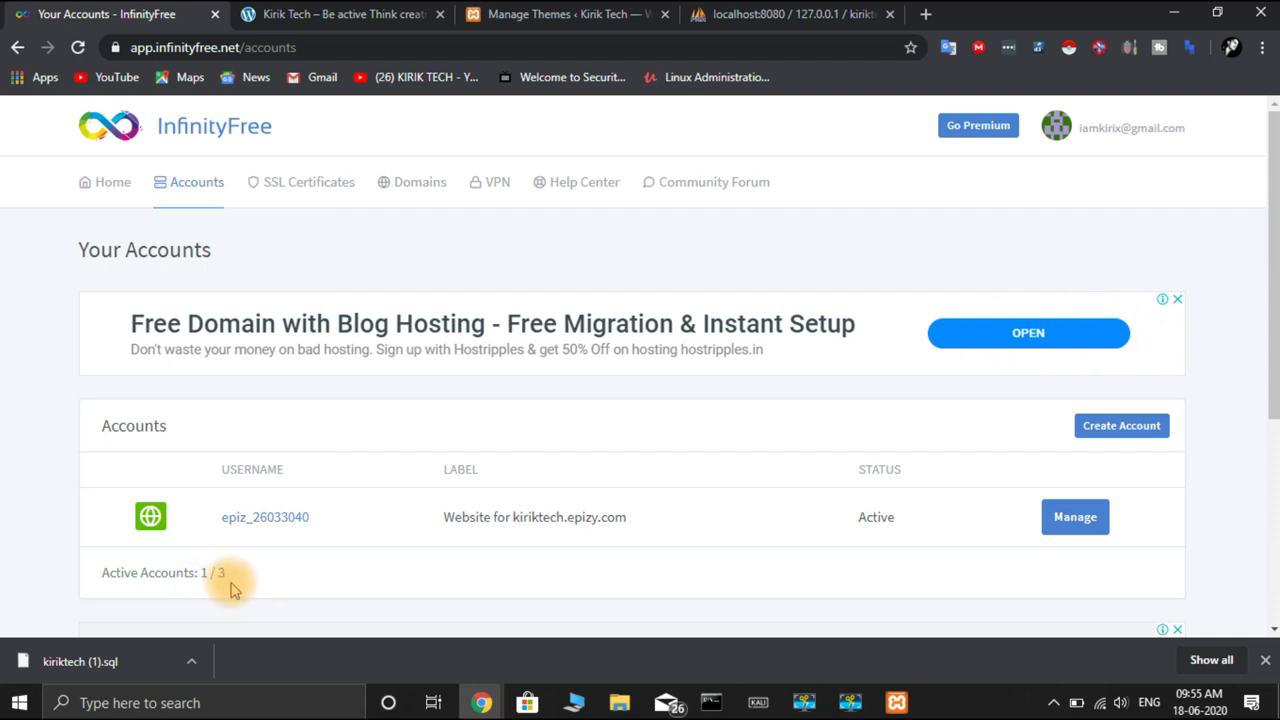
# Start a new hosting account with free subdomain kiriktech and check its availability
pyautogui.click(1126, 432)
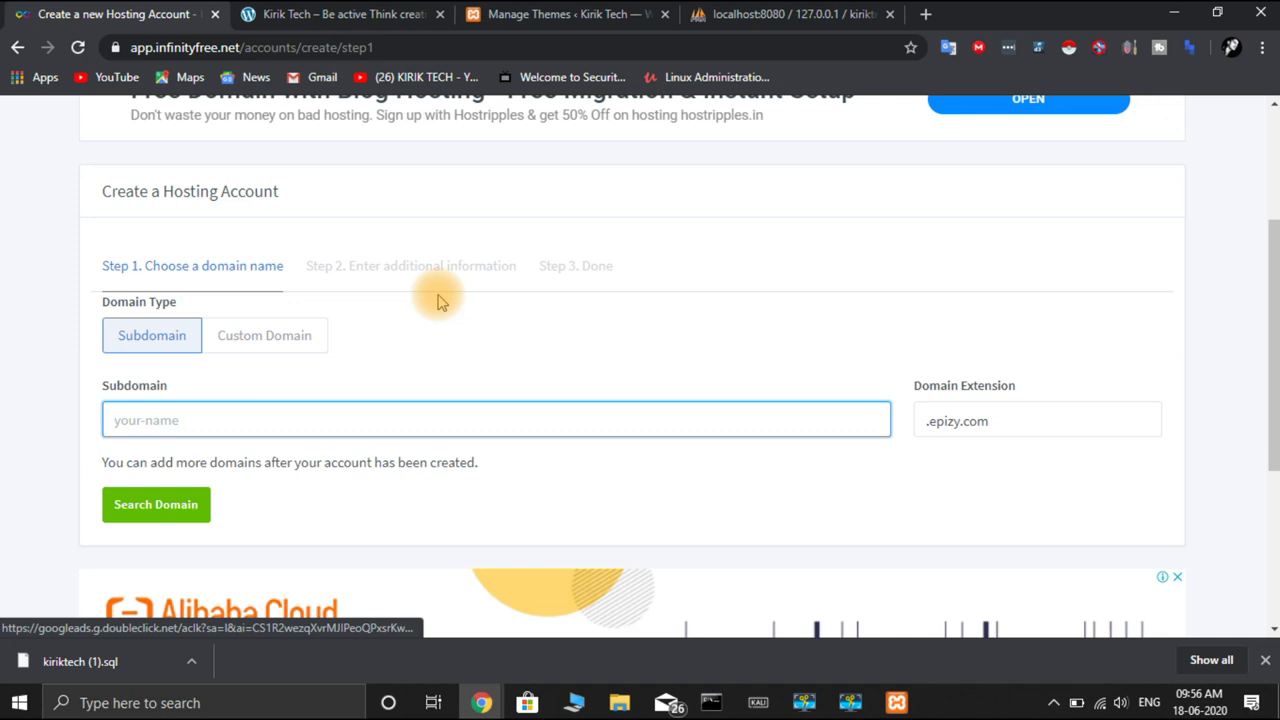
pyautogui.write('kiriktech')
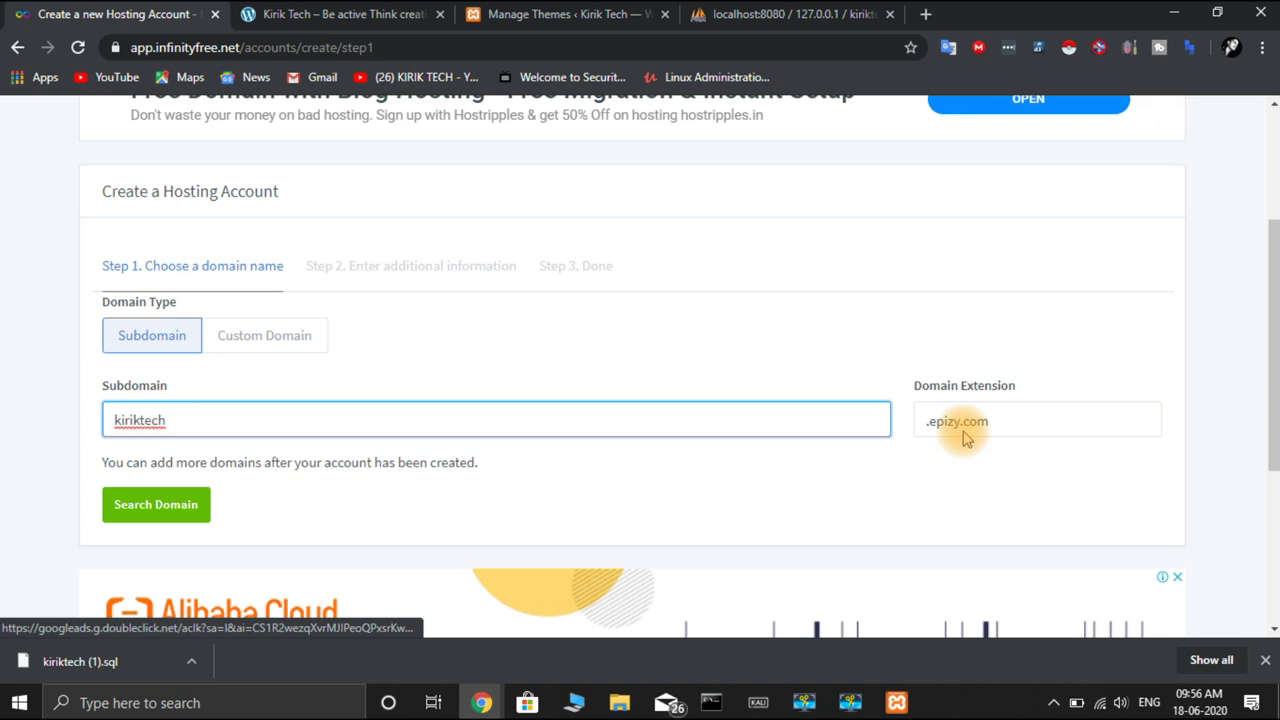
pyautogui.click(290, 335)
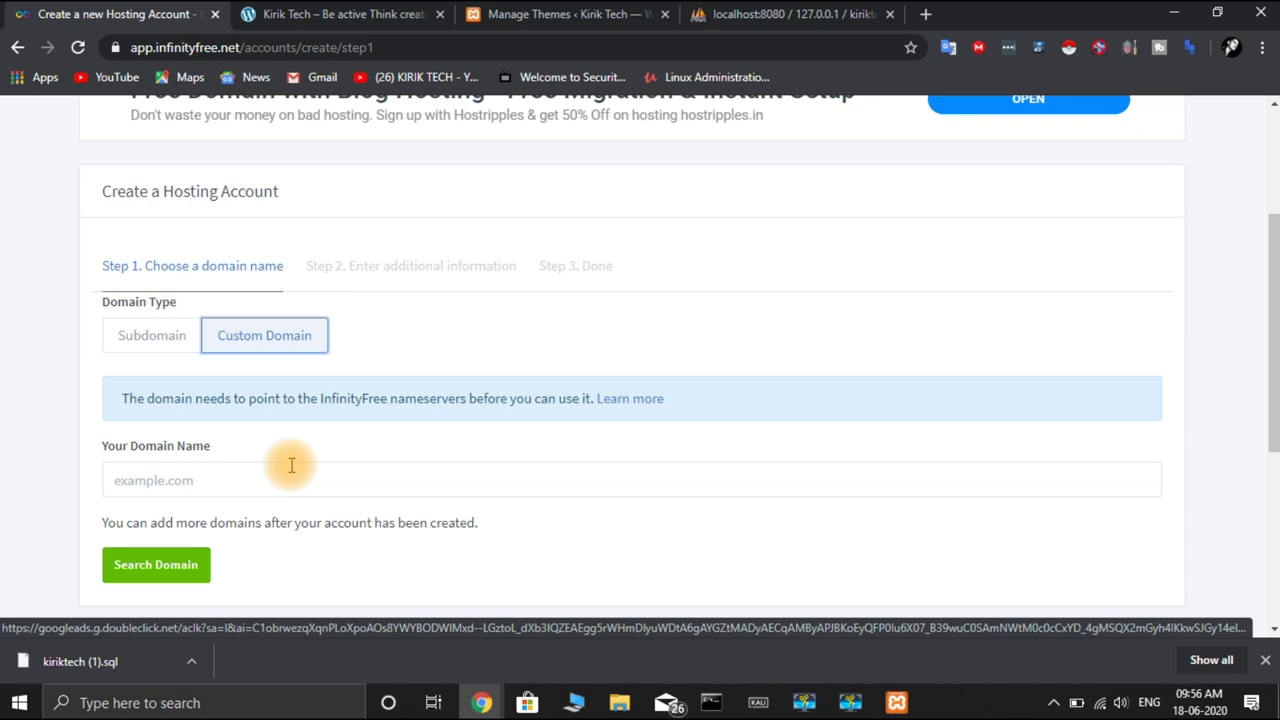
pyautogui.click(140, 345)
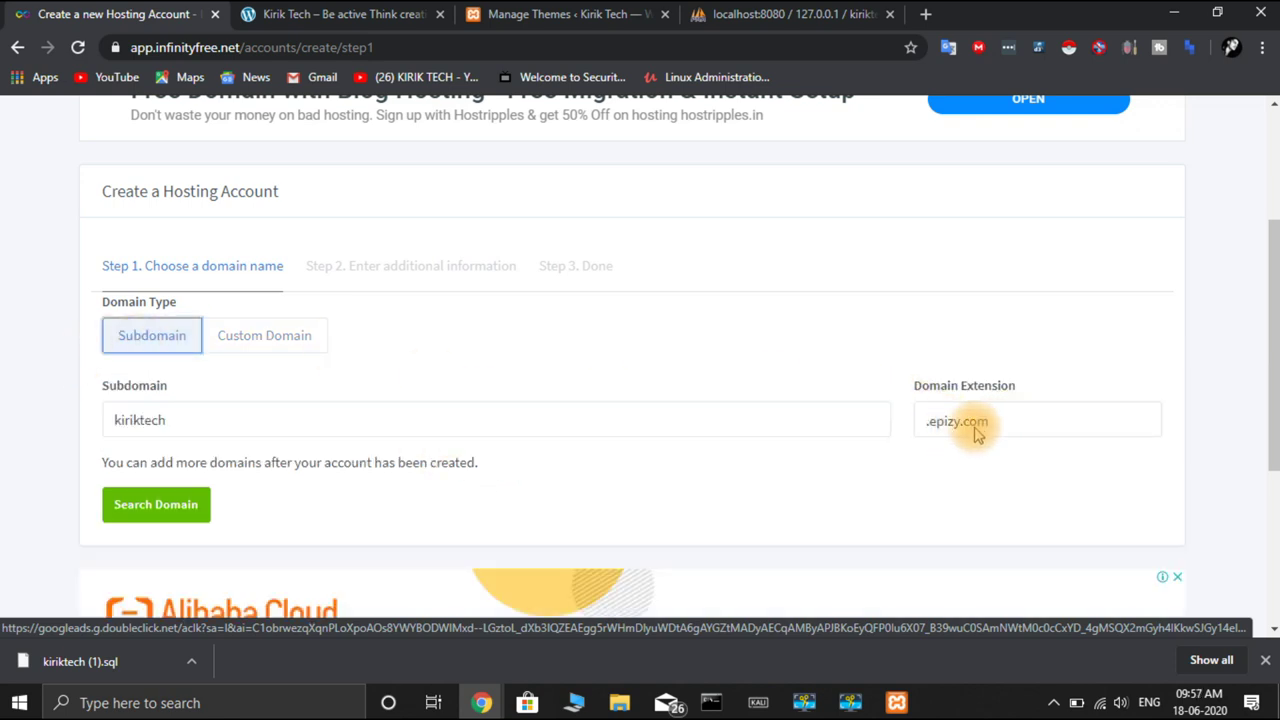
pyautogui.click(140, 509)
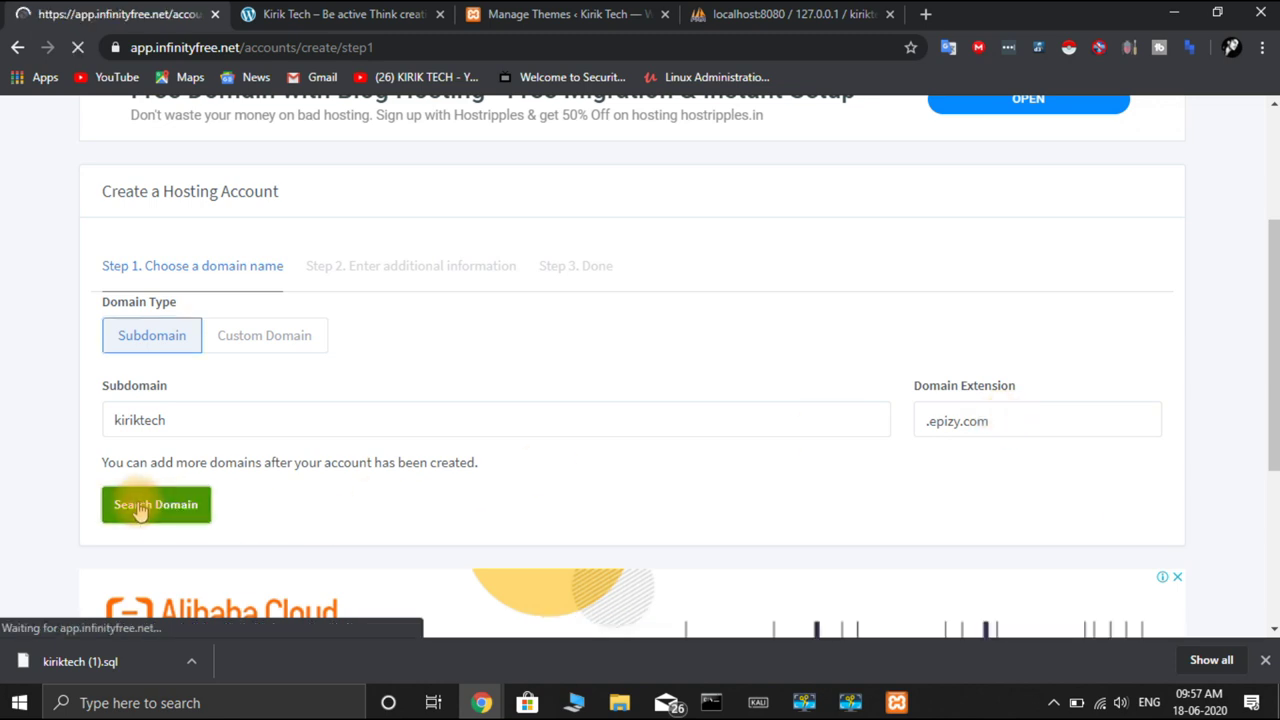
# Switch the domain extension to .rf.gd and confirm kiriktech.rf.gd is available
pyautogui.scroll(-4, 420, 523)
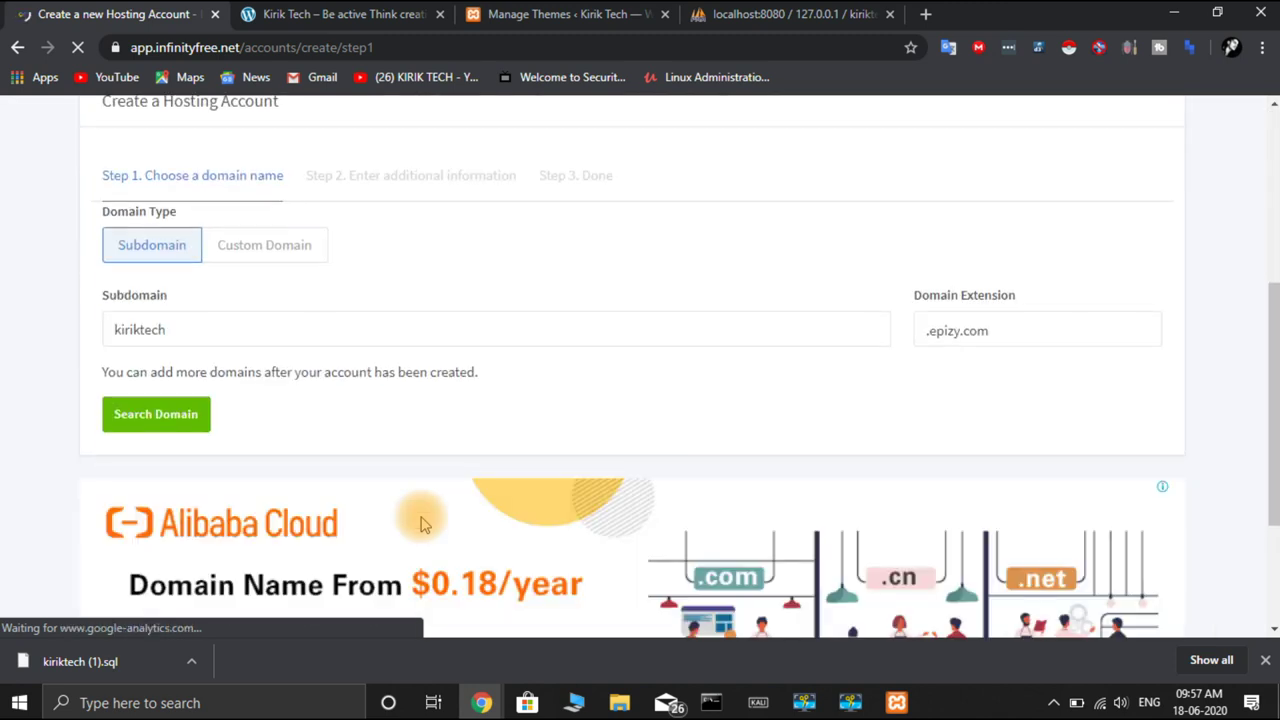
pyautogui.click(1018, 330)
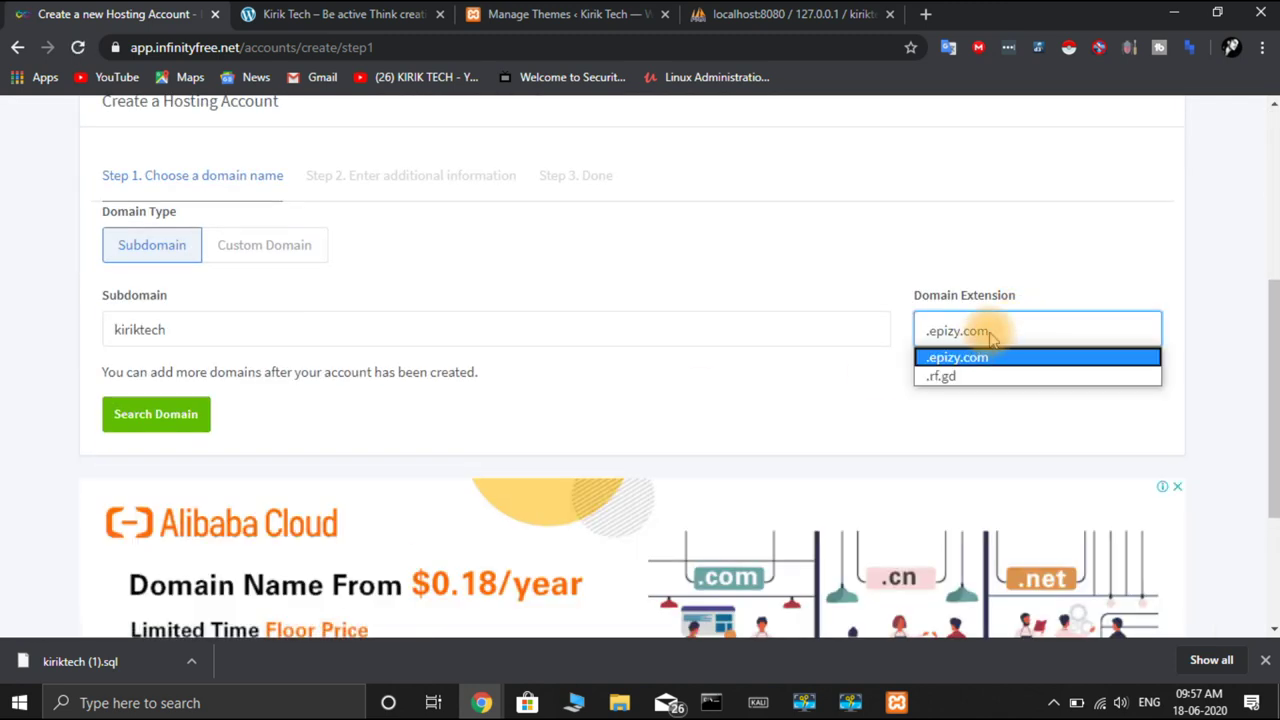
pyautogui.click(964, 378)
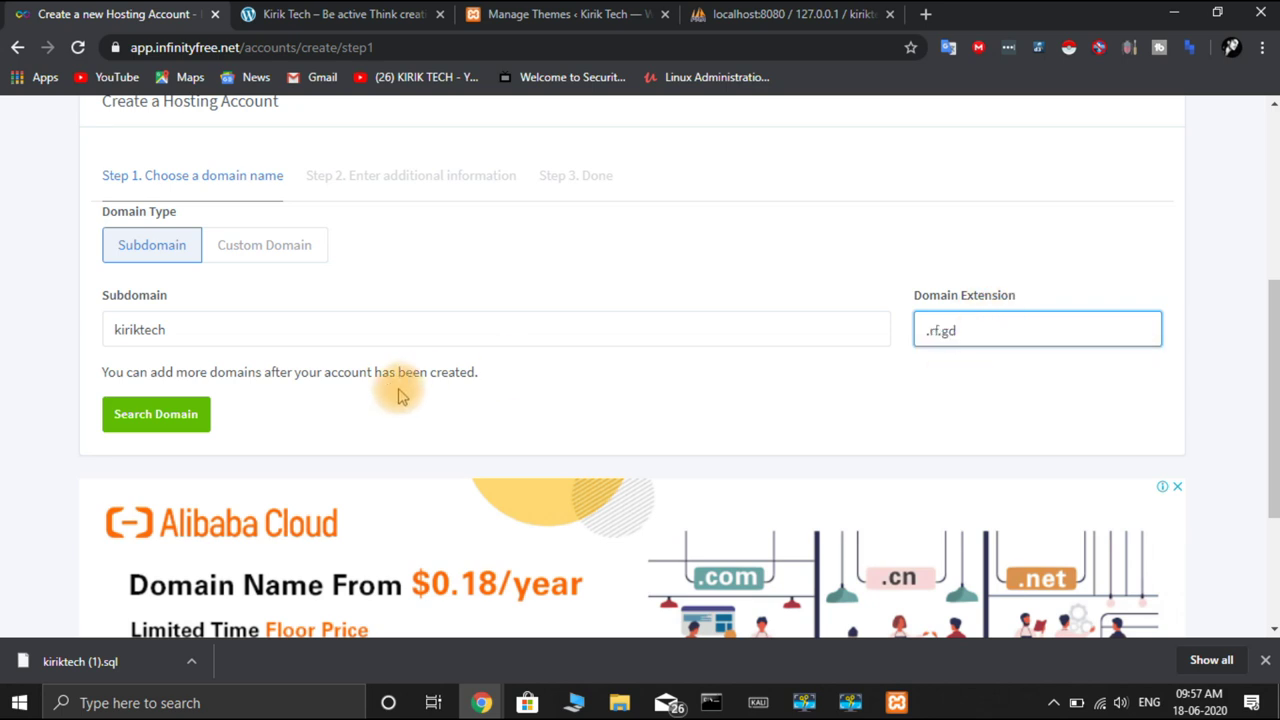
pyautogui.click(160, 416)
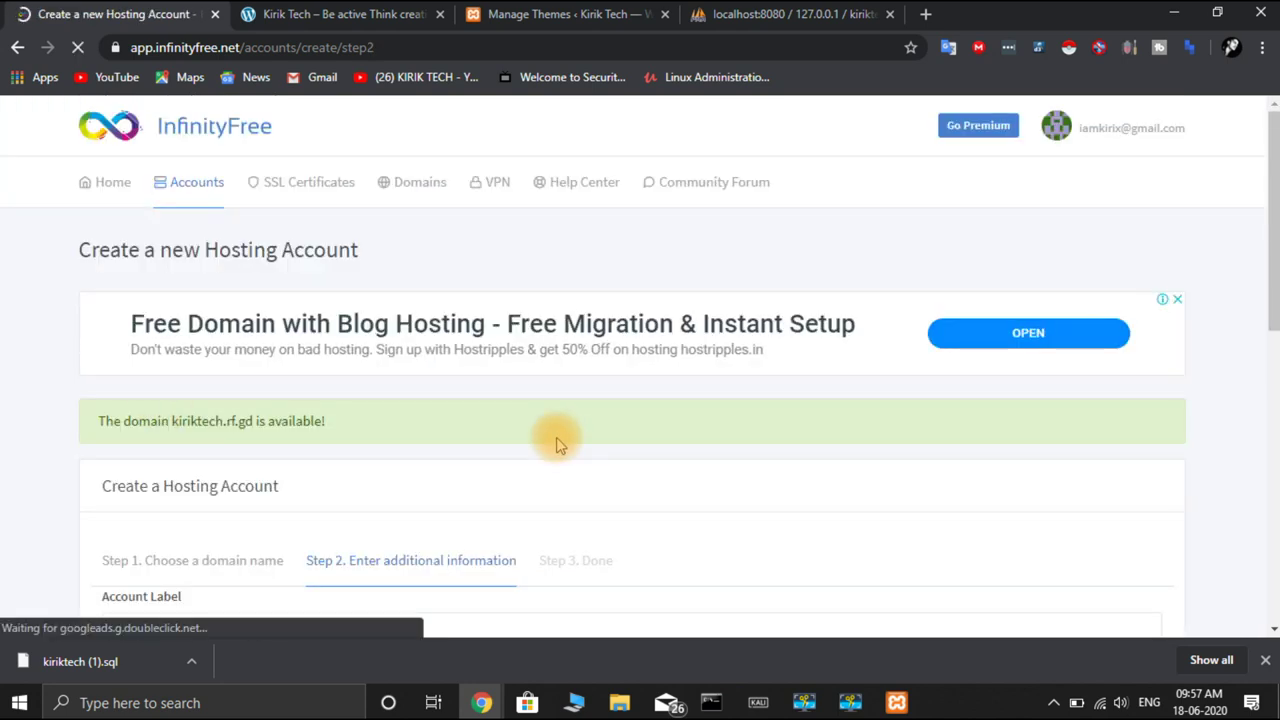
# Enter the account password, pass the reCAPTCHA, and create the kiriktech.rf.gd hosting account
pyautogui.scroll(-2, 558, 445)
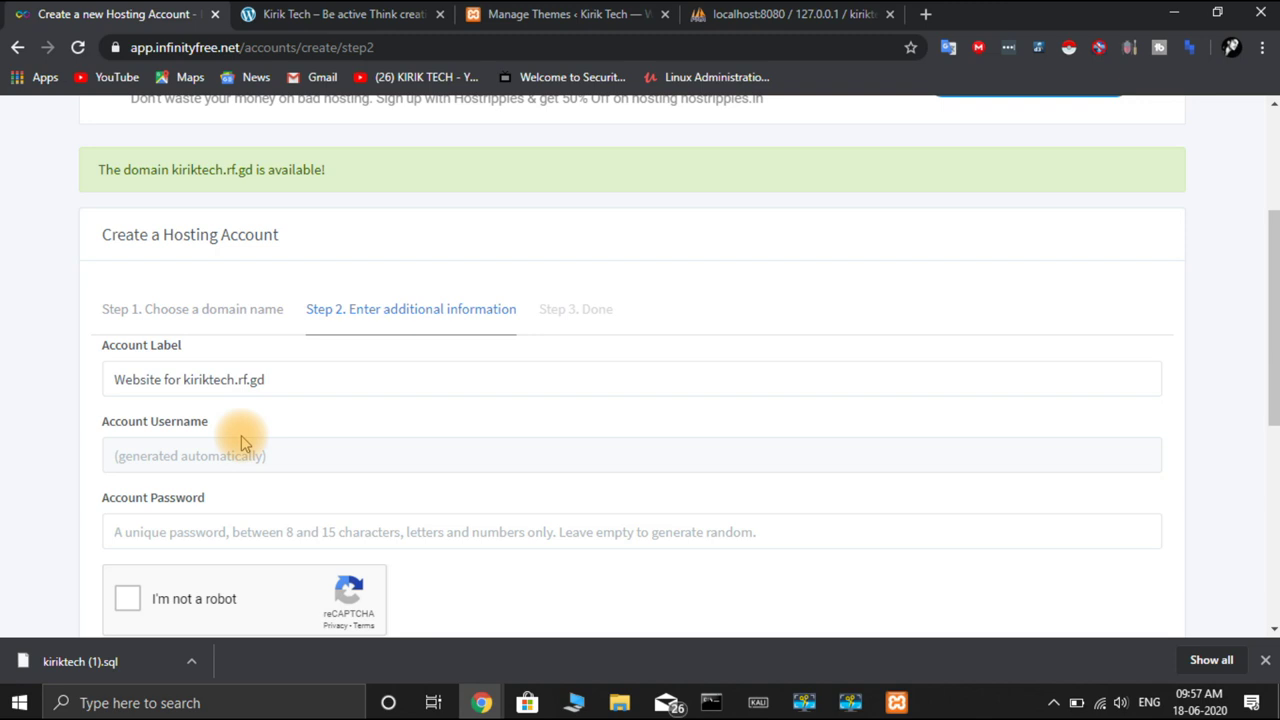
pyautogui.scroll(-2, 241, 435)
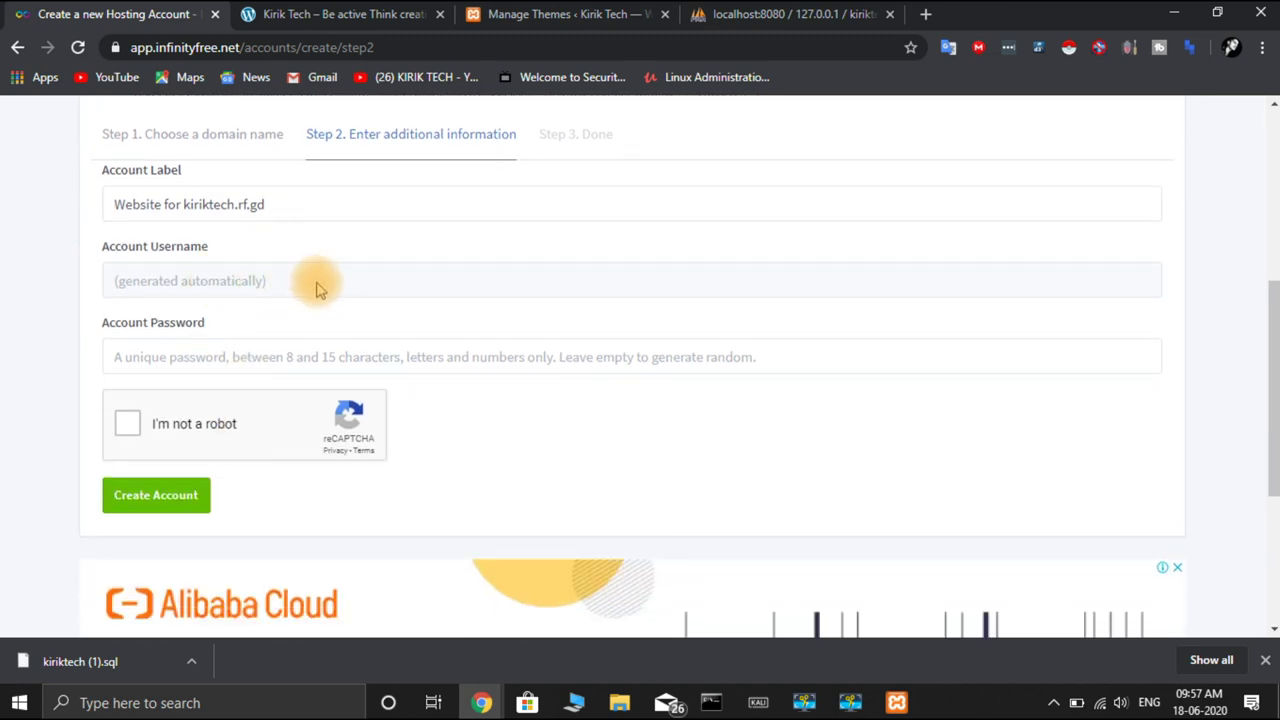
pyautogui.click(178, 362)
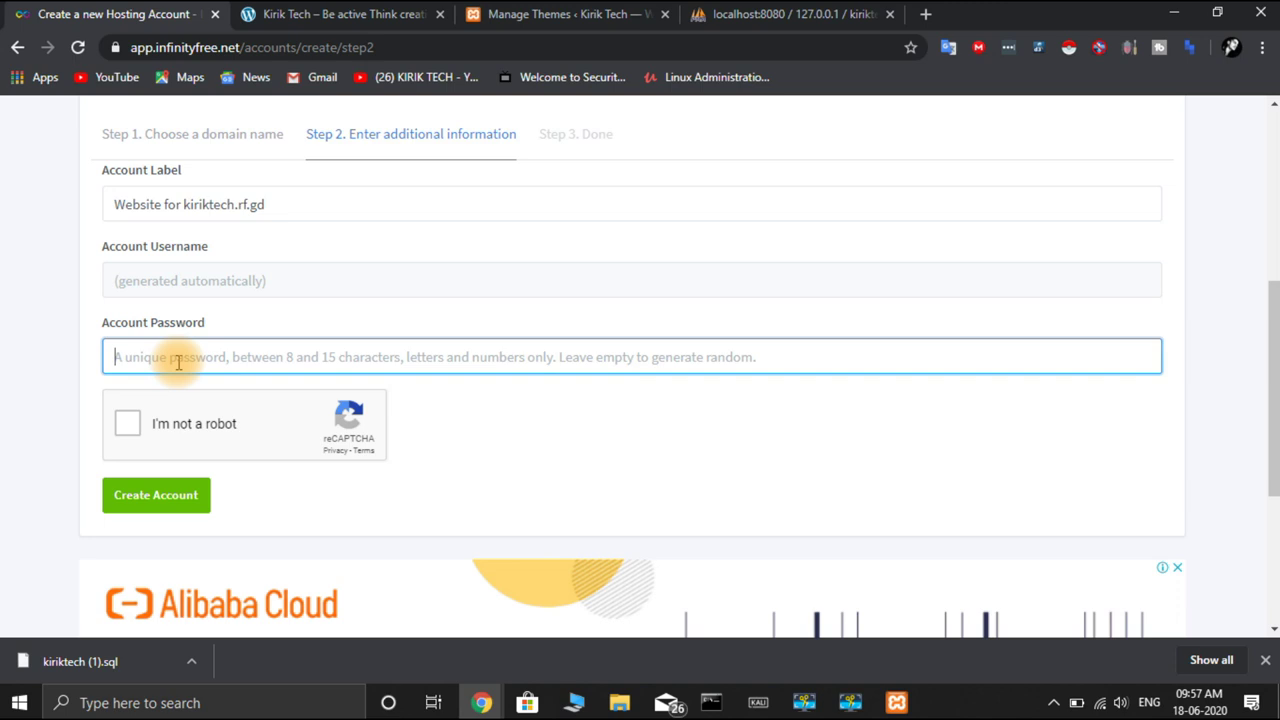
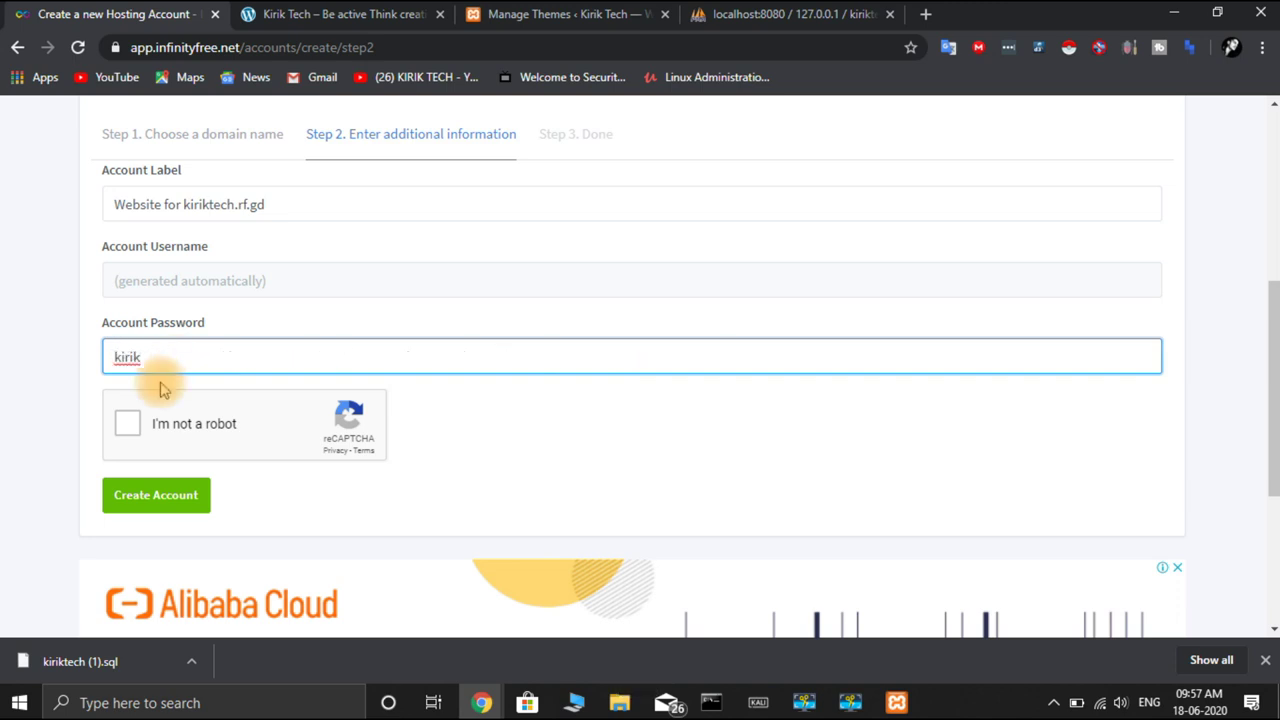
pyautogui.click(128, 424)
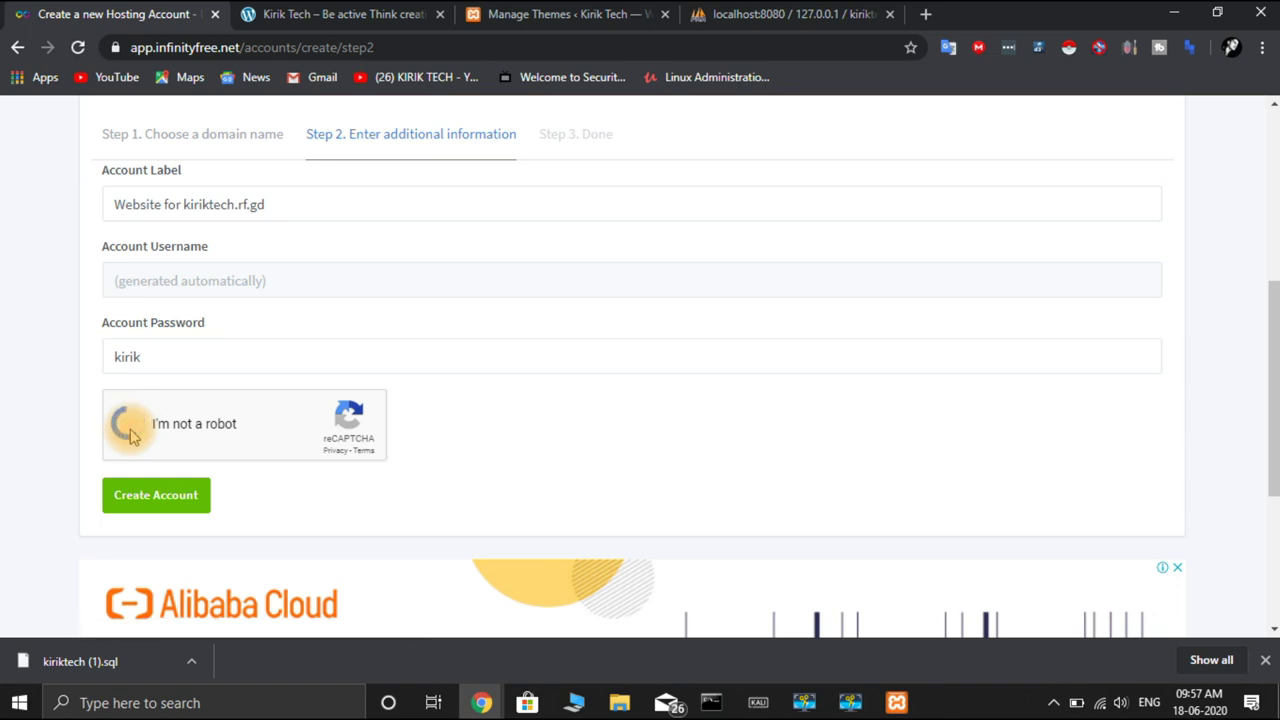
pyautogui.click(170, 498)
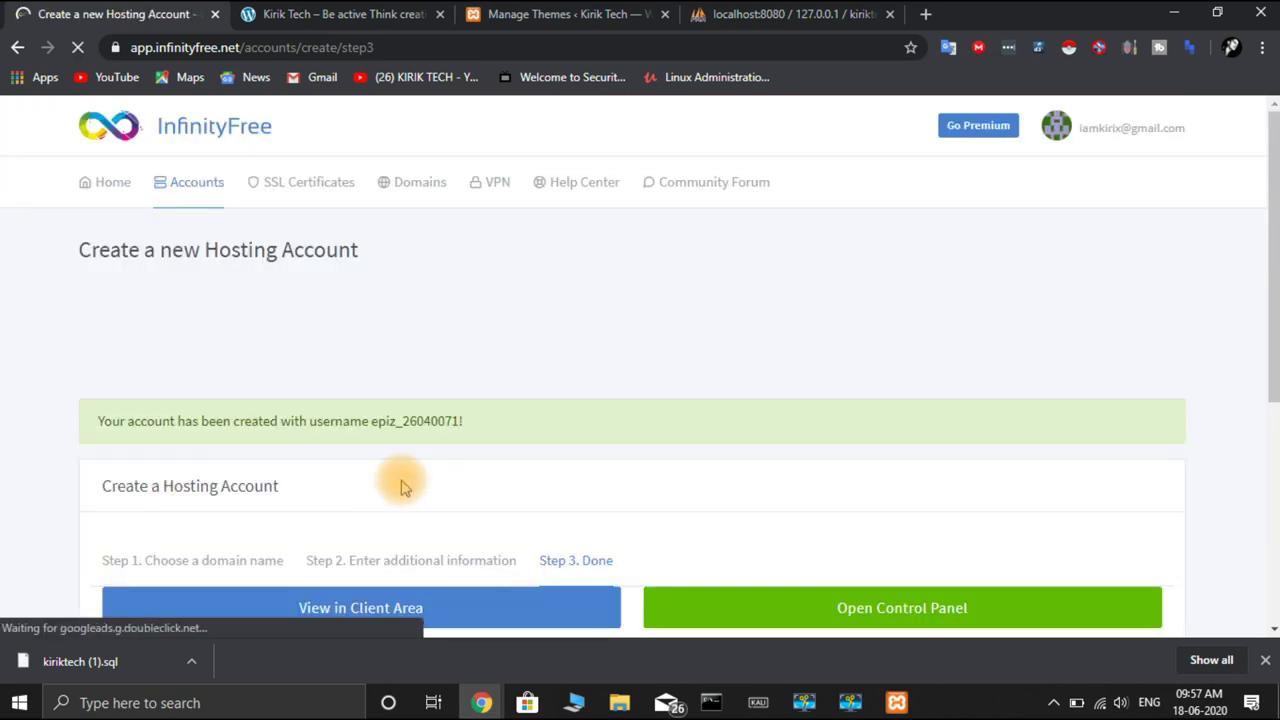
# Copy the new account's username from the success message
pyautogui.scroll(-3, 403, 487)
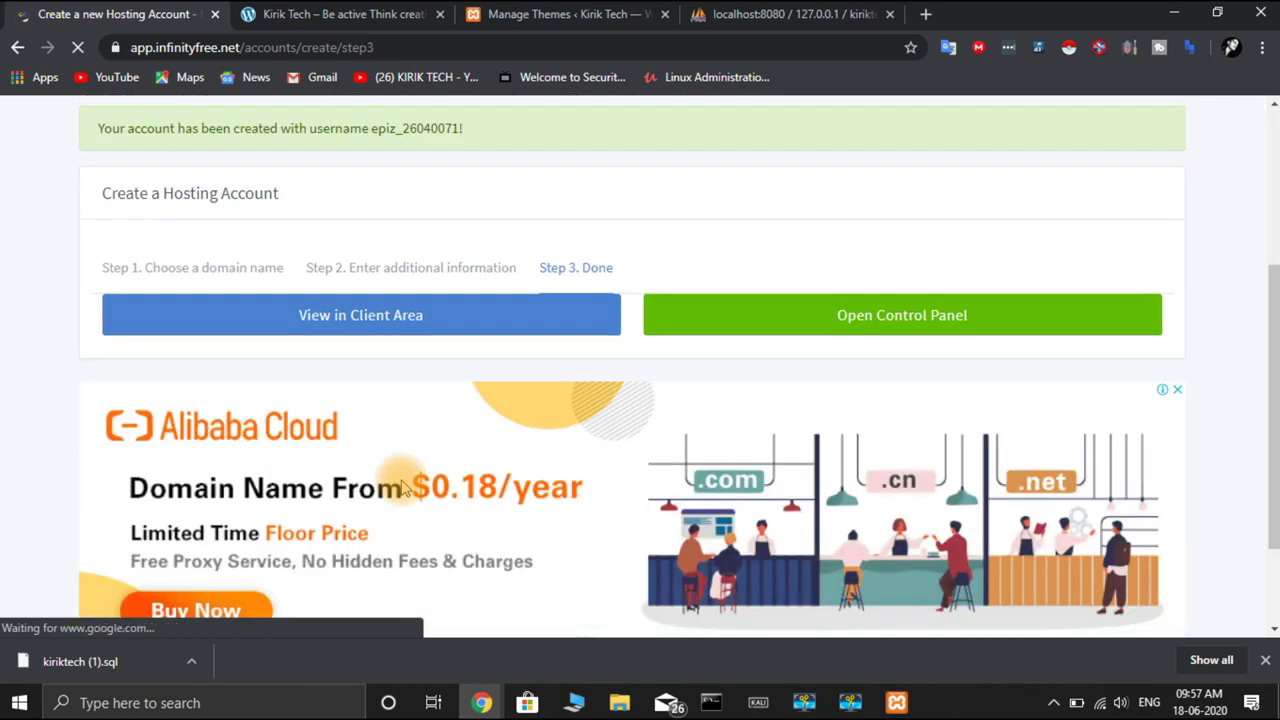
pyautogui.scroll(2, 392, 340)
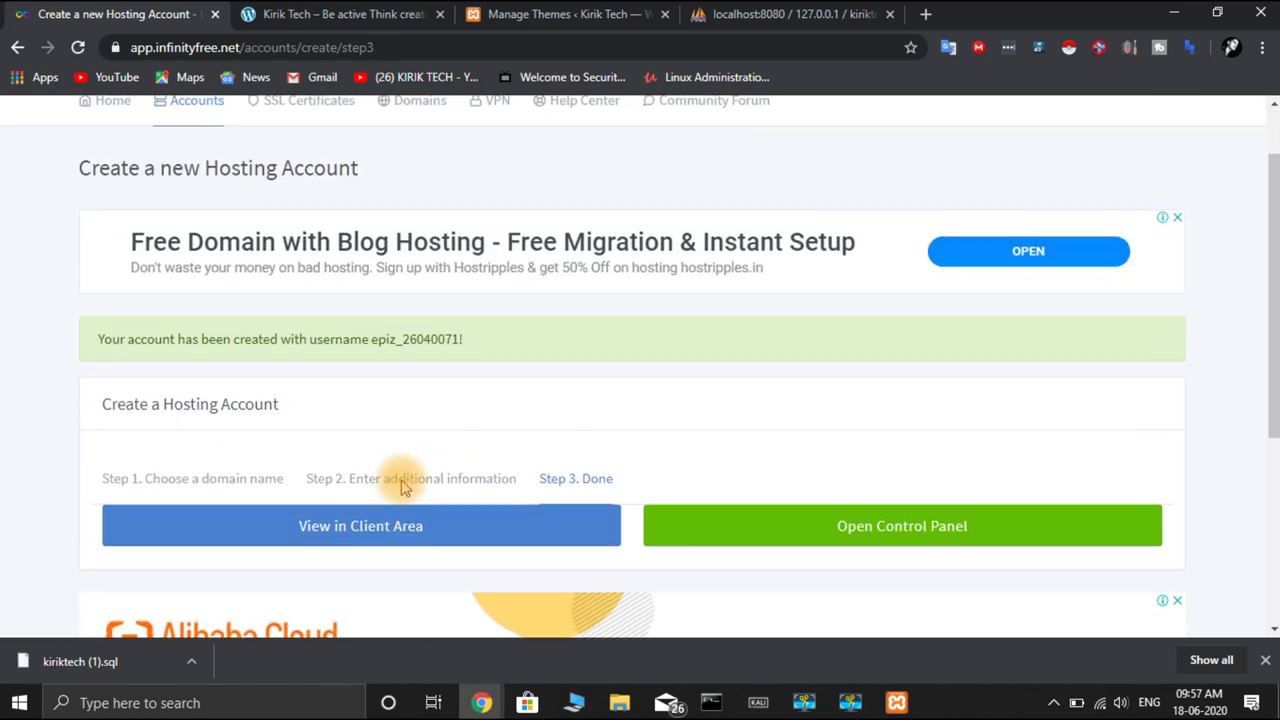
pyautogui.moveTo(371, 346); pyautogui.dragTo(464, 354)
pyautogui.hotkey('ctrl', 'c')
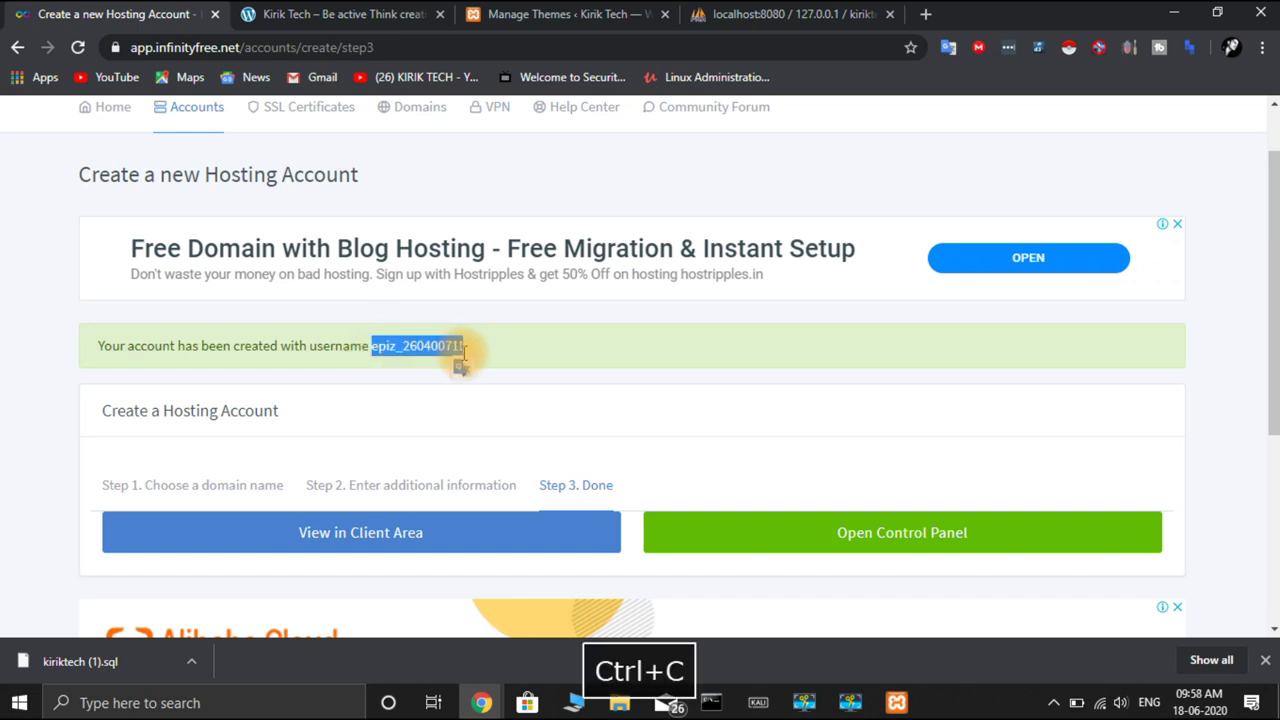
# Paste the username into a new Notepad note and return to the browser
pyautogui.click(185, 703)
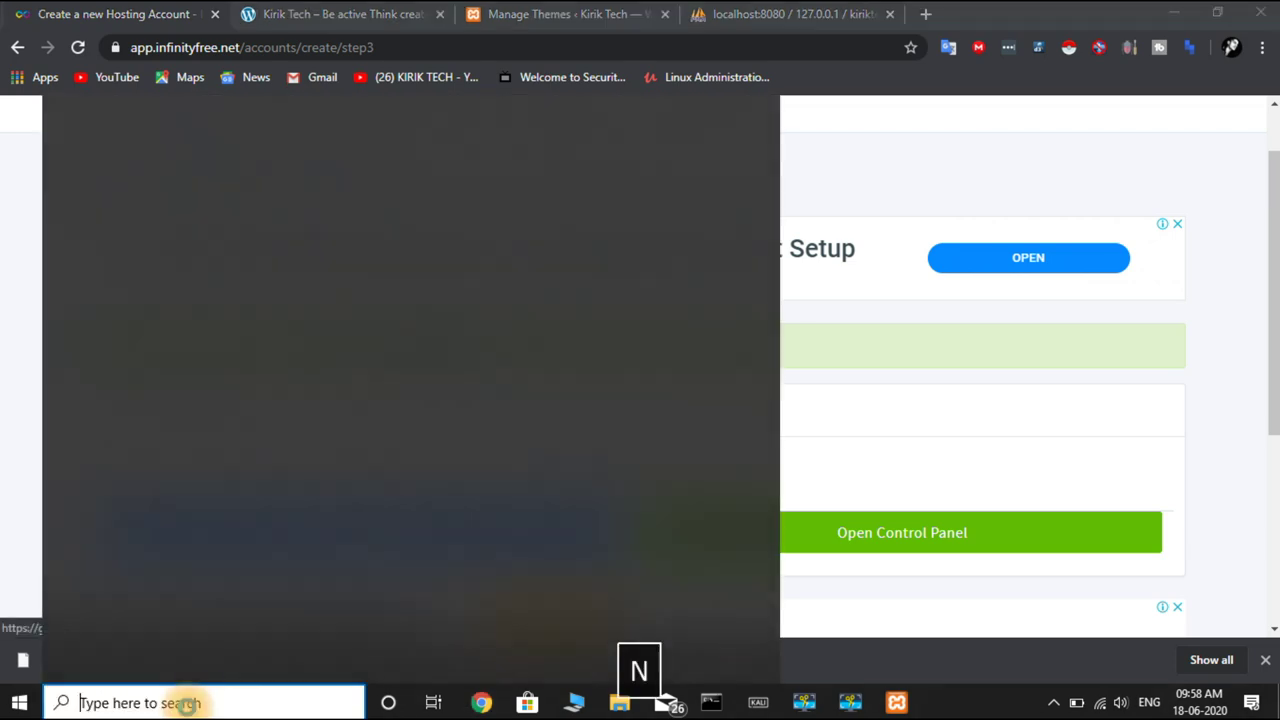
pyautogui.write('no')
pyautogui.press('Return')
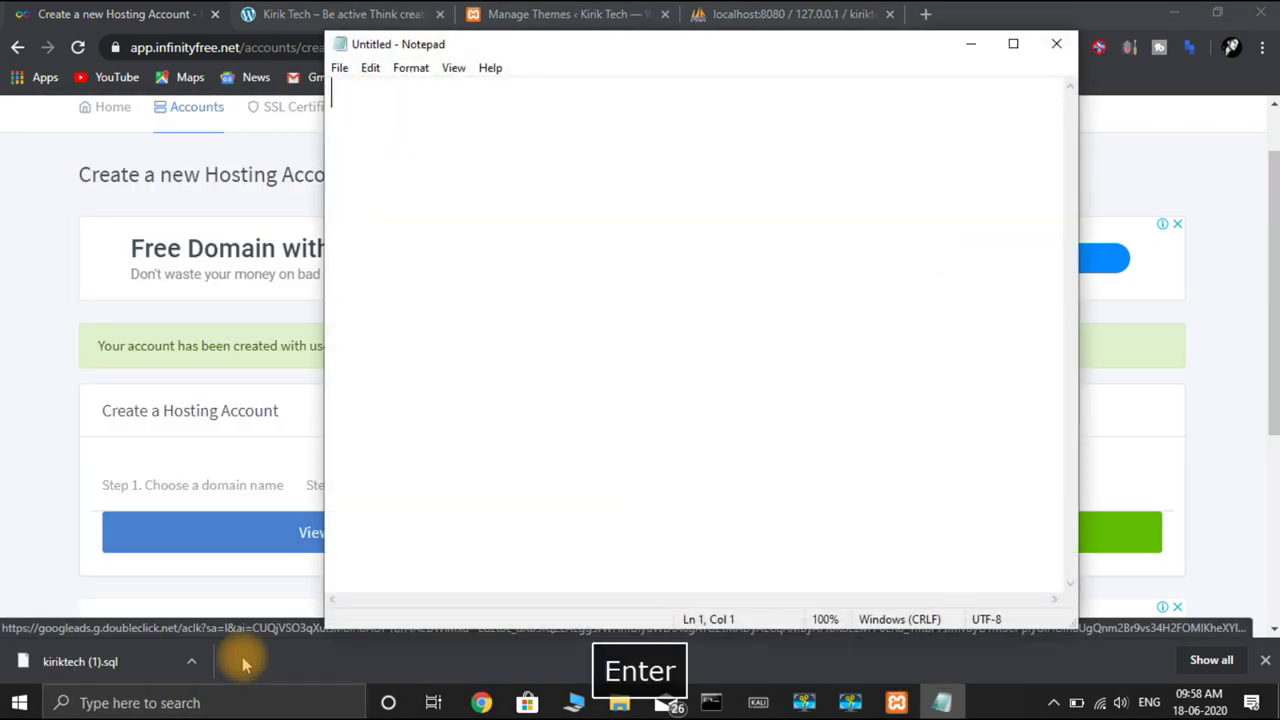
pyautogui.hotkey('ctrl', 'v')
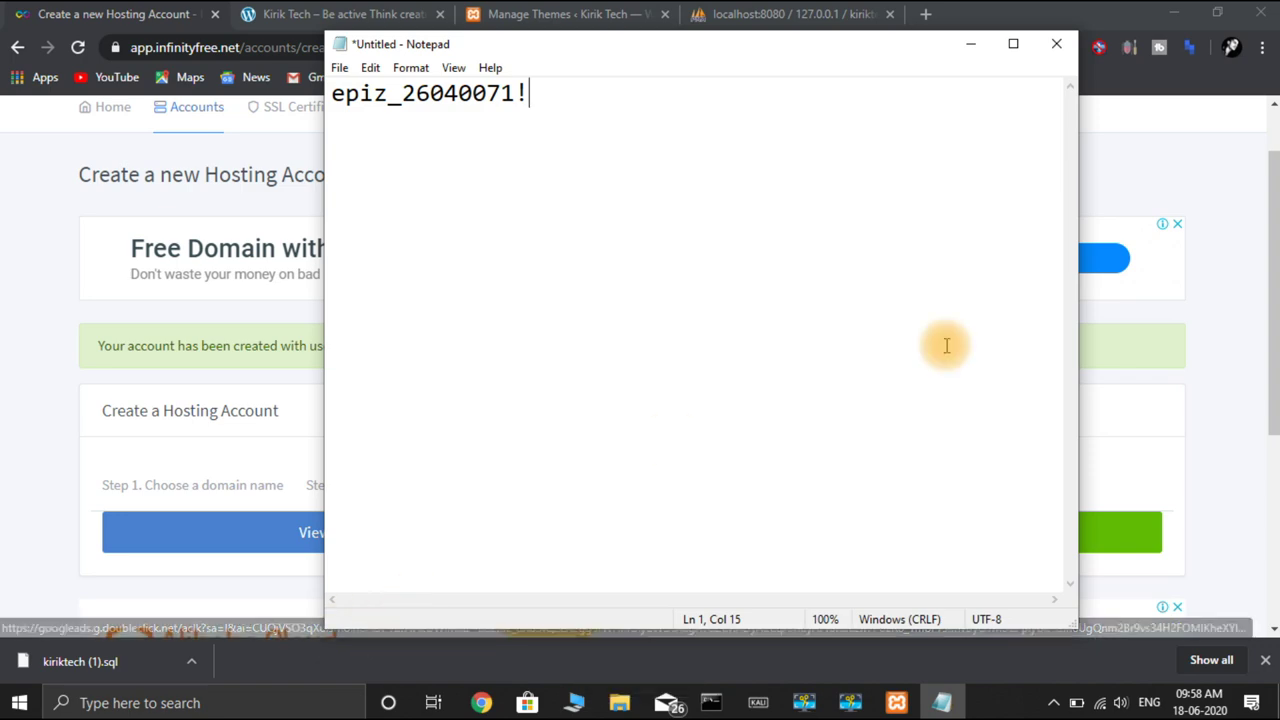
pyautogui.click(1255, 288)
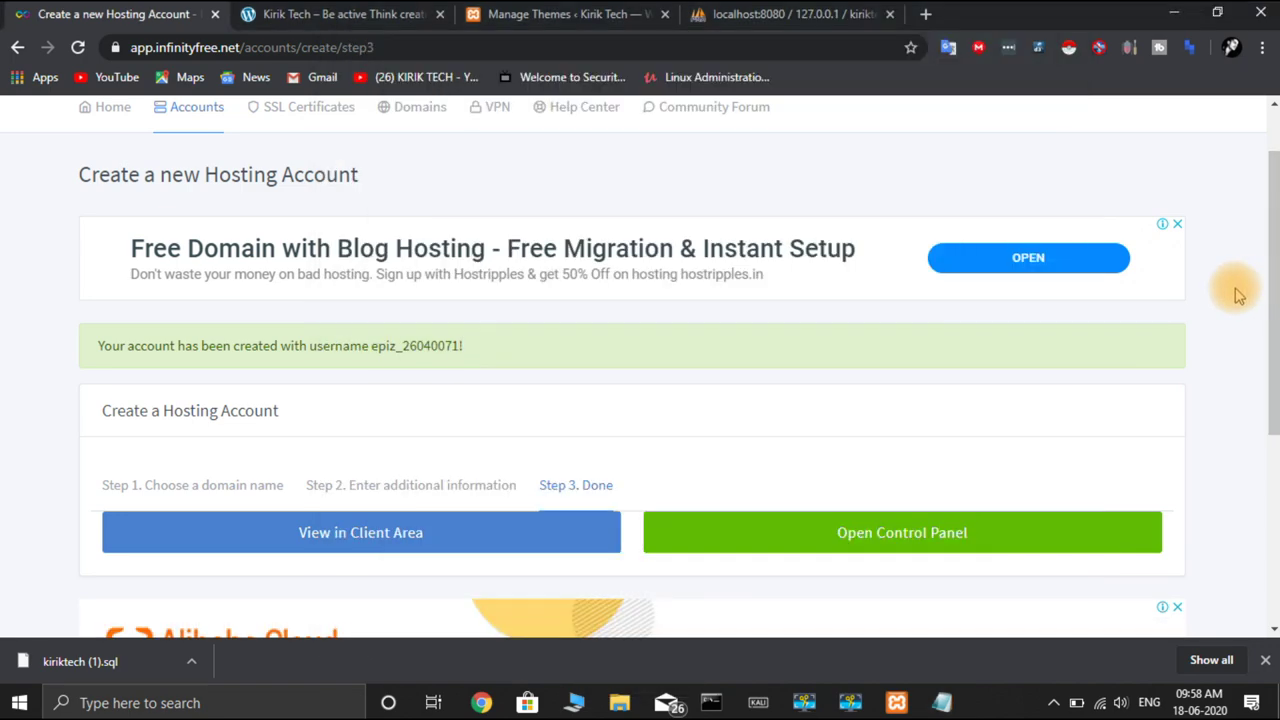
pyautogui.scroll(-4, 945, 507)
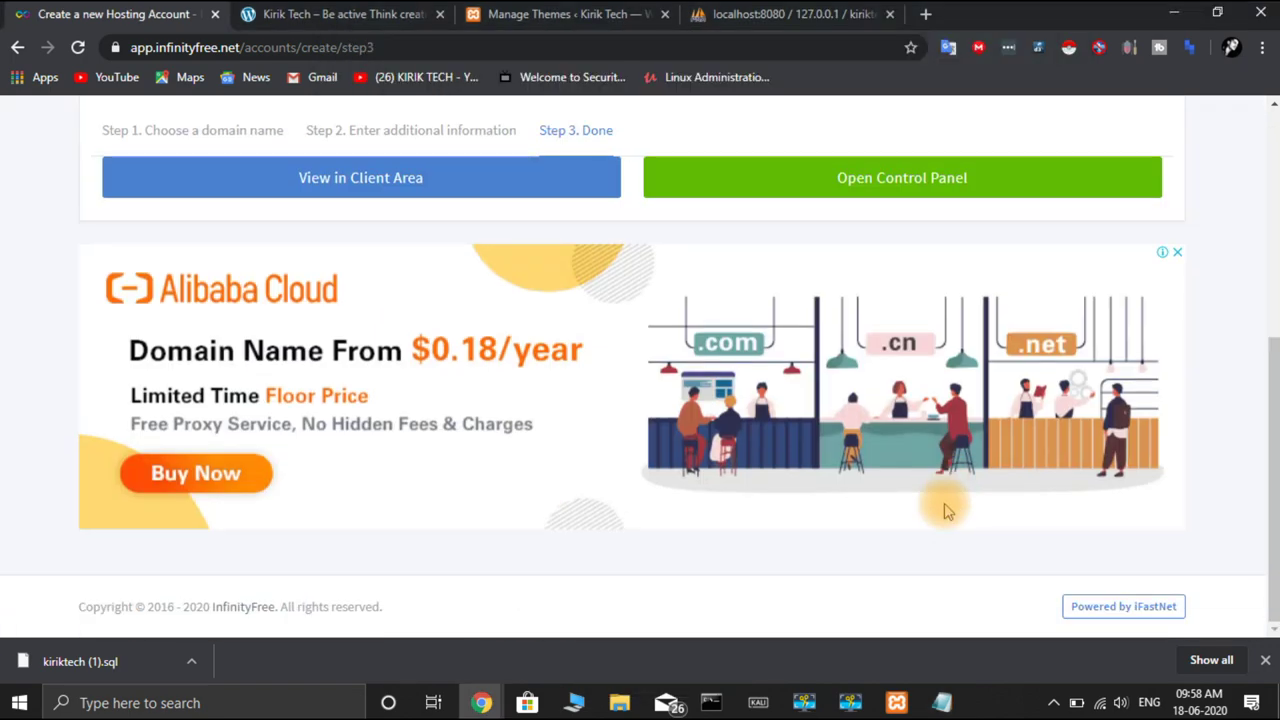
pyautogui.scroll(4, 945, 510)
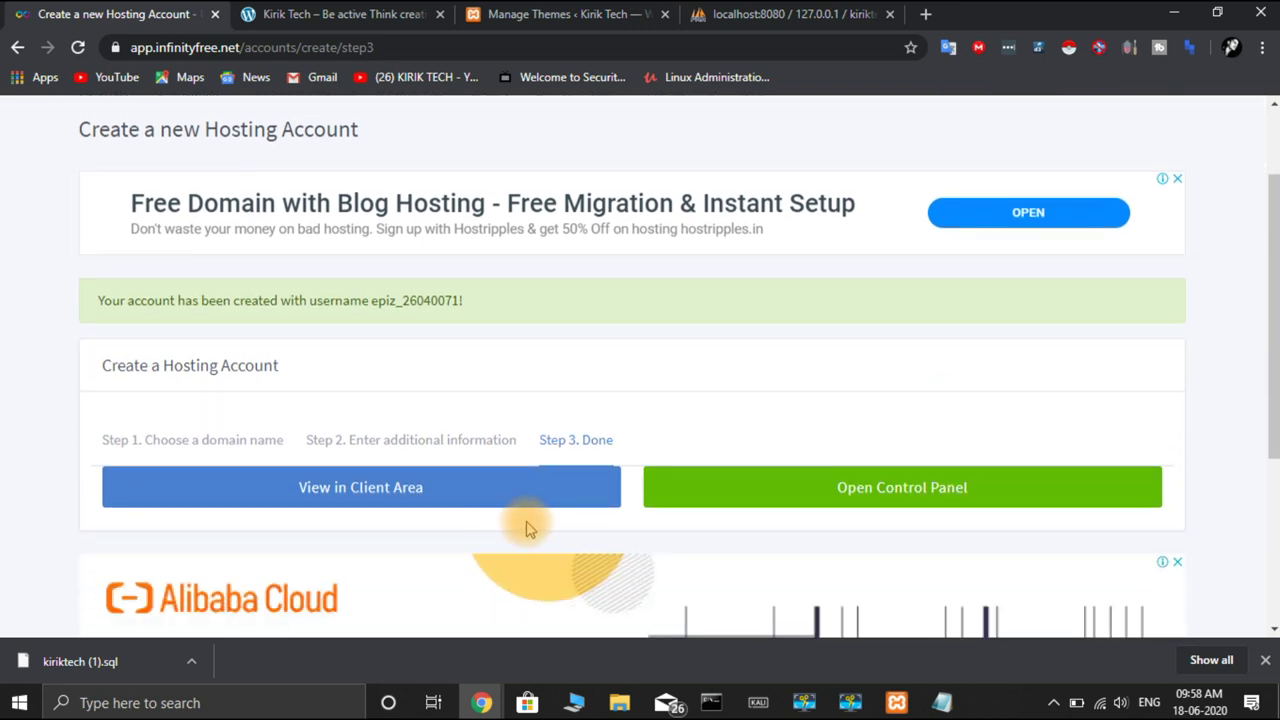
# Open the new account's control panel and approve the service email alerts
pyautogui.click(798, 502)
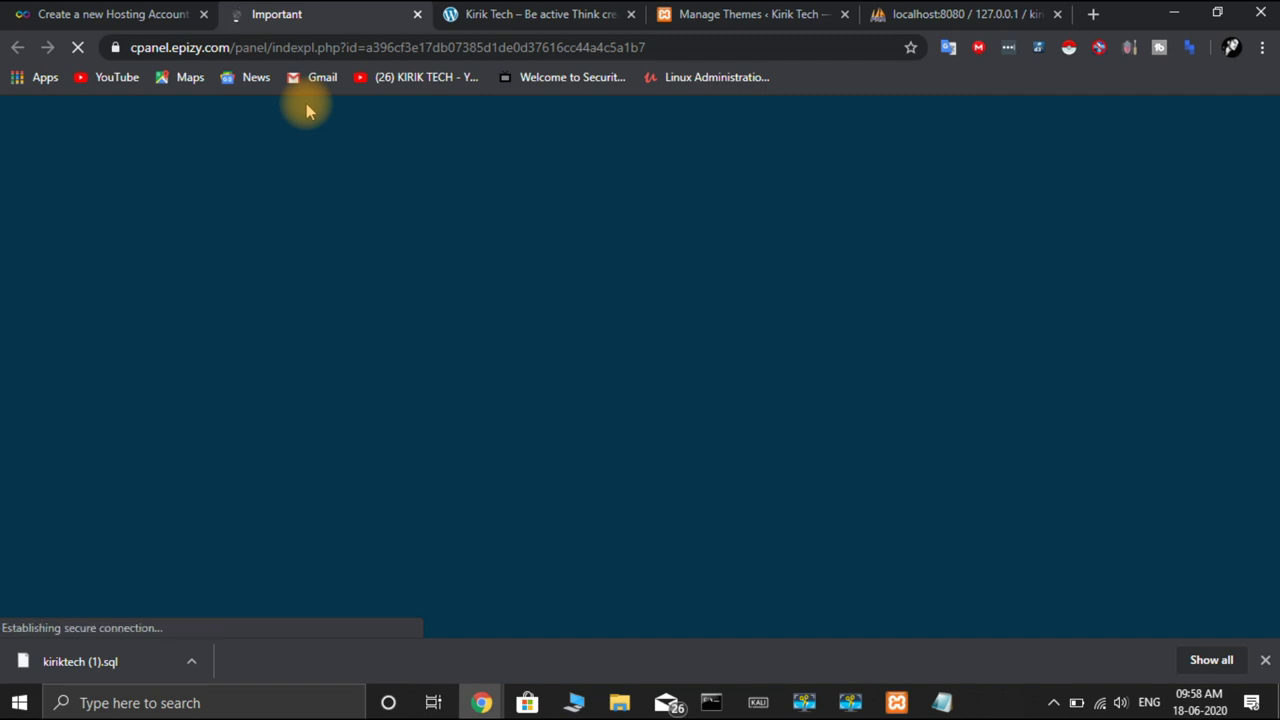
pyautogui.scroll(-3, 310, 300)
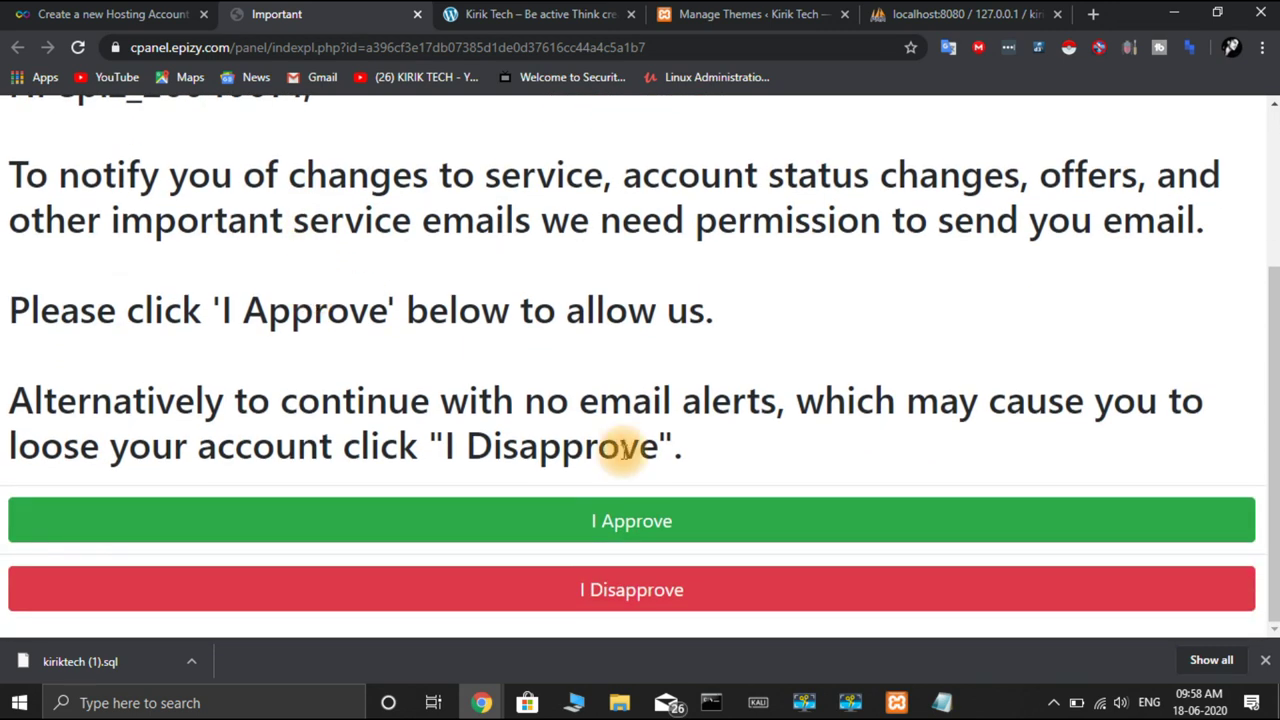
pyautogui.click(616, 521)
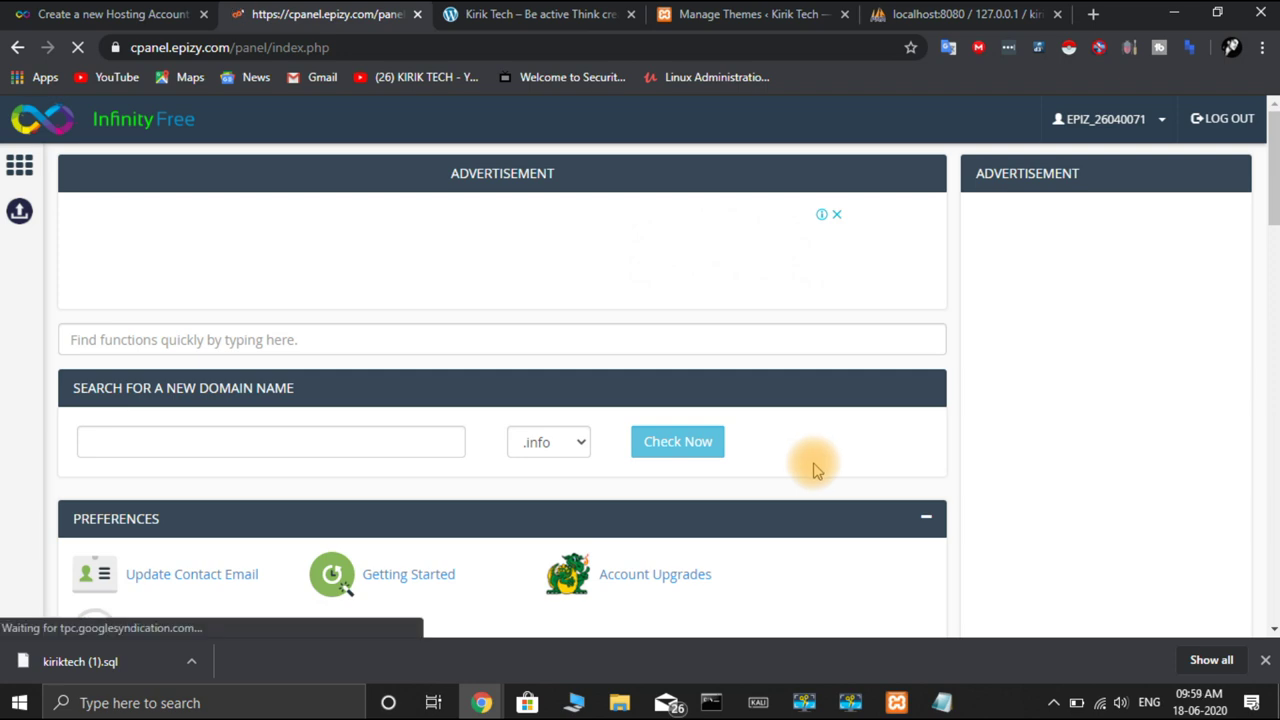
# Scroll down to the Software section and launch Softaculous Apps Installer
pyautogui.scroll(-5, 815, 470)
pyautogui.scroll(-1, 815, 470)
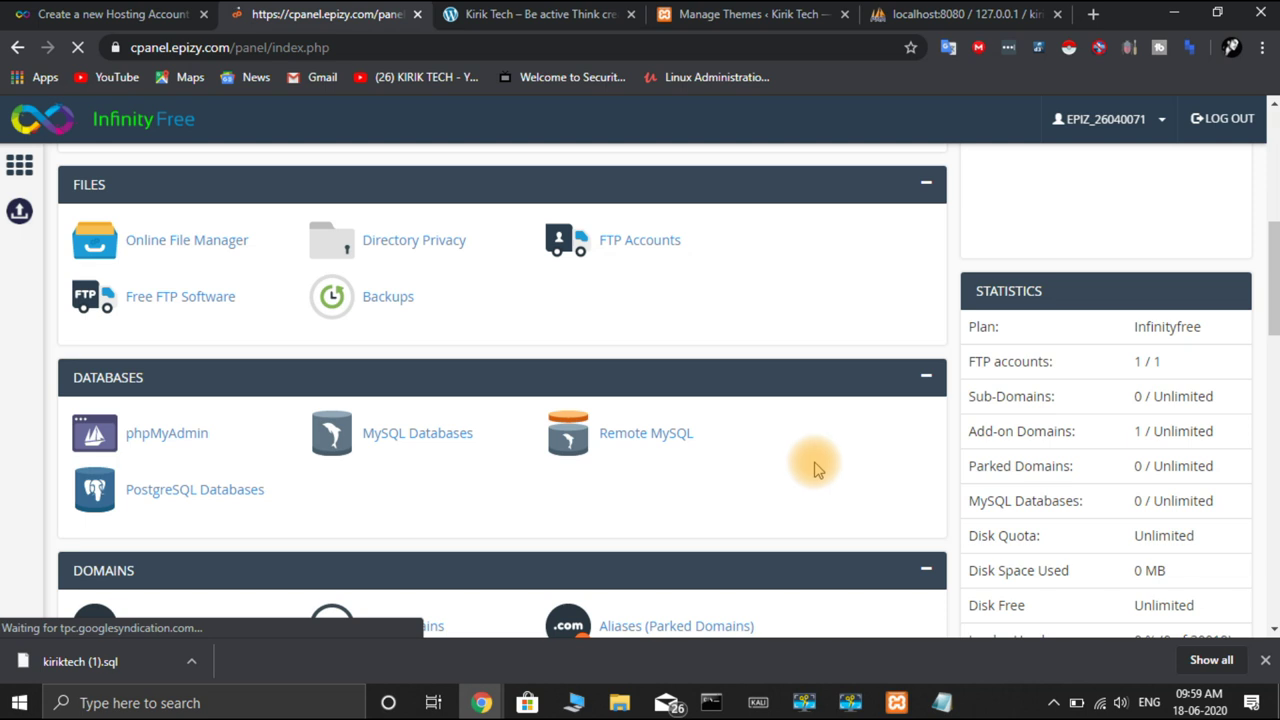
pyautogui.scroll(-3, 815, 470)
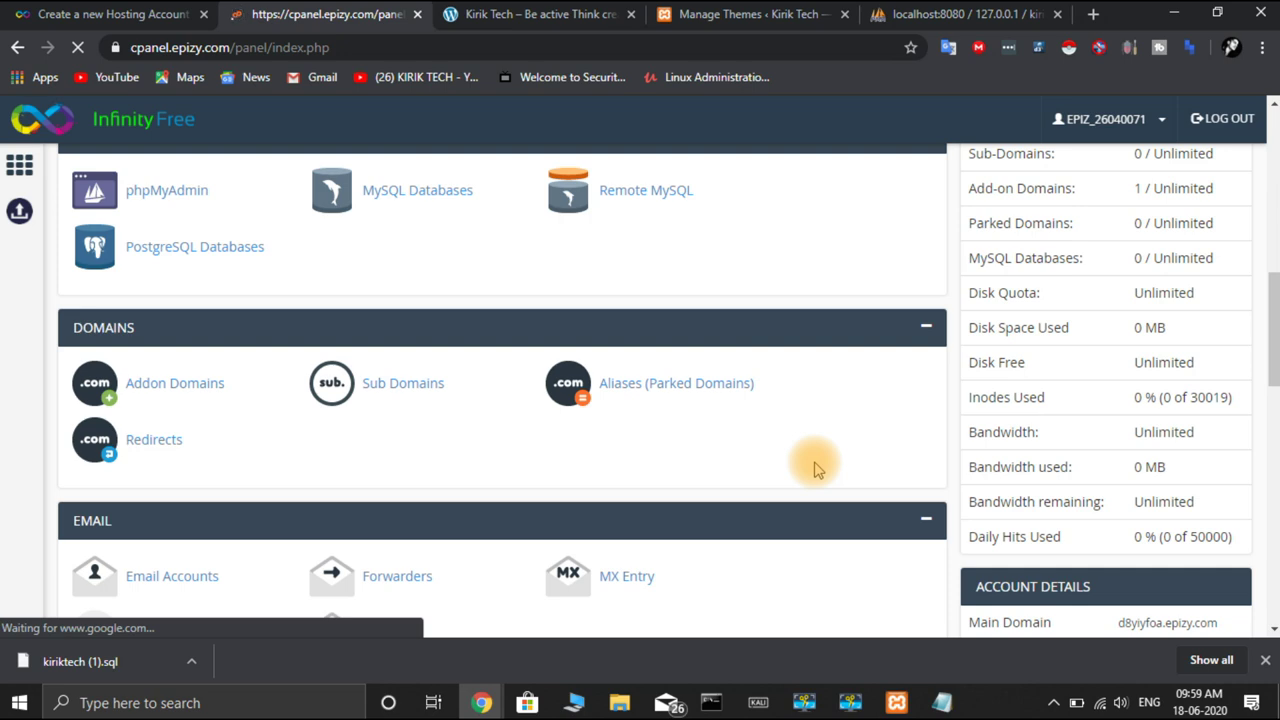
pyautogui.scroll(-4, 815, 470)
pyautogui.scroll(-2, 815, 470)
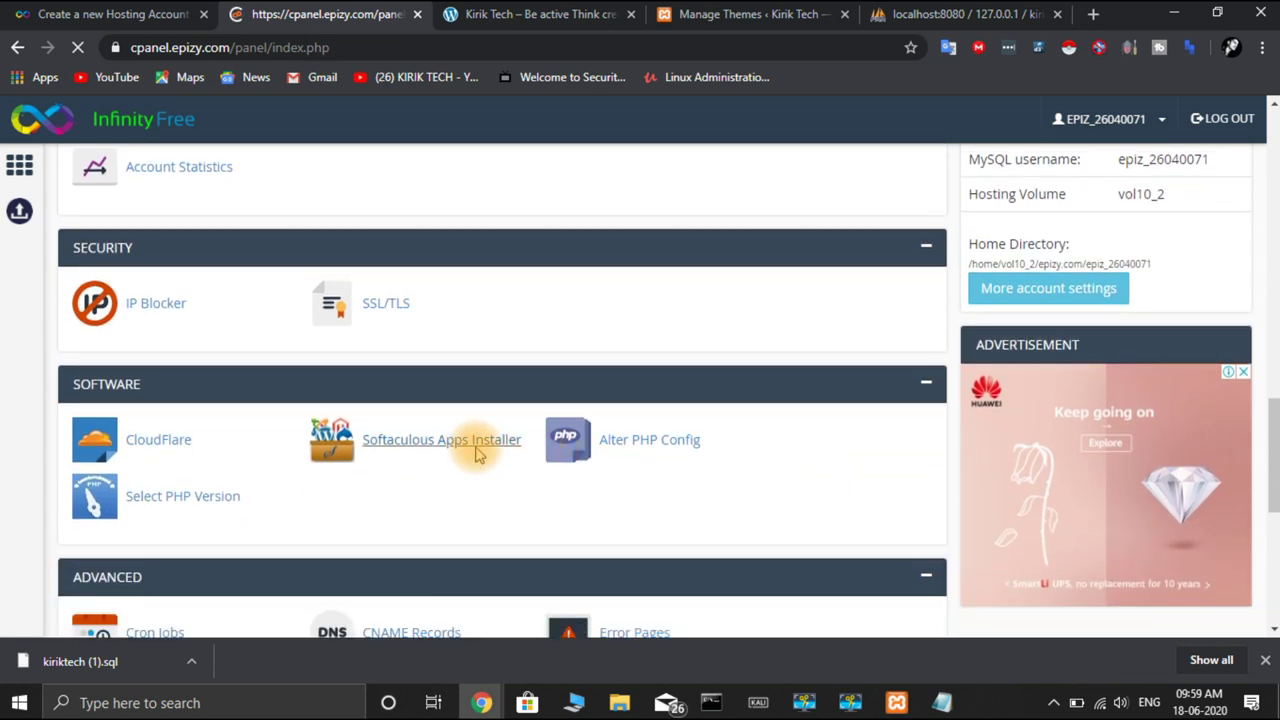
pyautogui.click(478, 452)
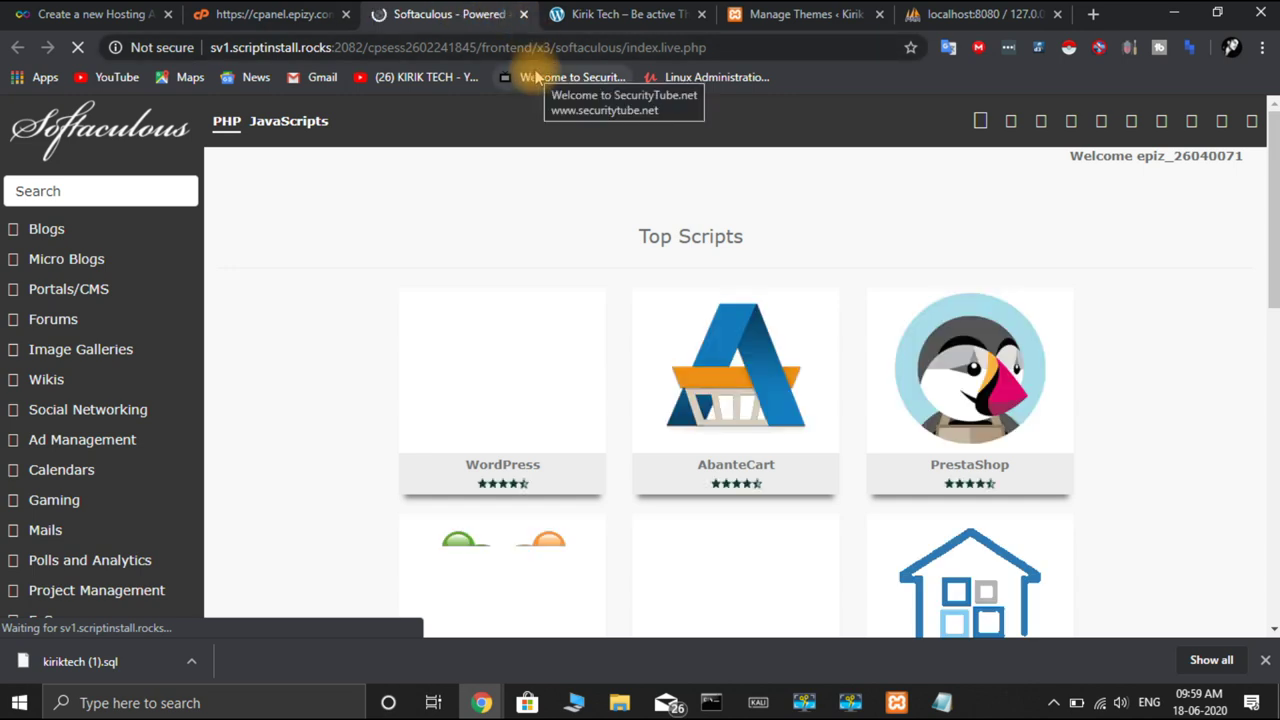
# View the control panel's Files and Databases sections, then return to the Softaculous tab
pyautogui.moveTo(600, 372)
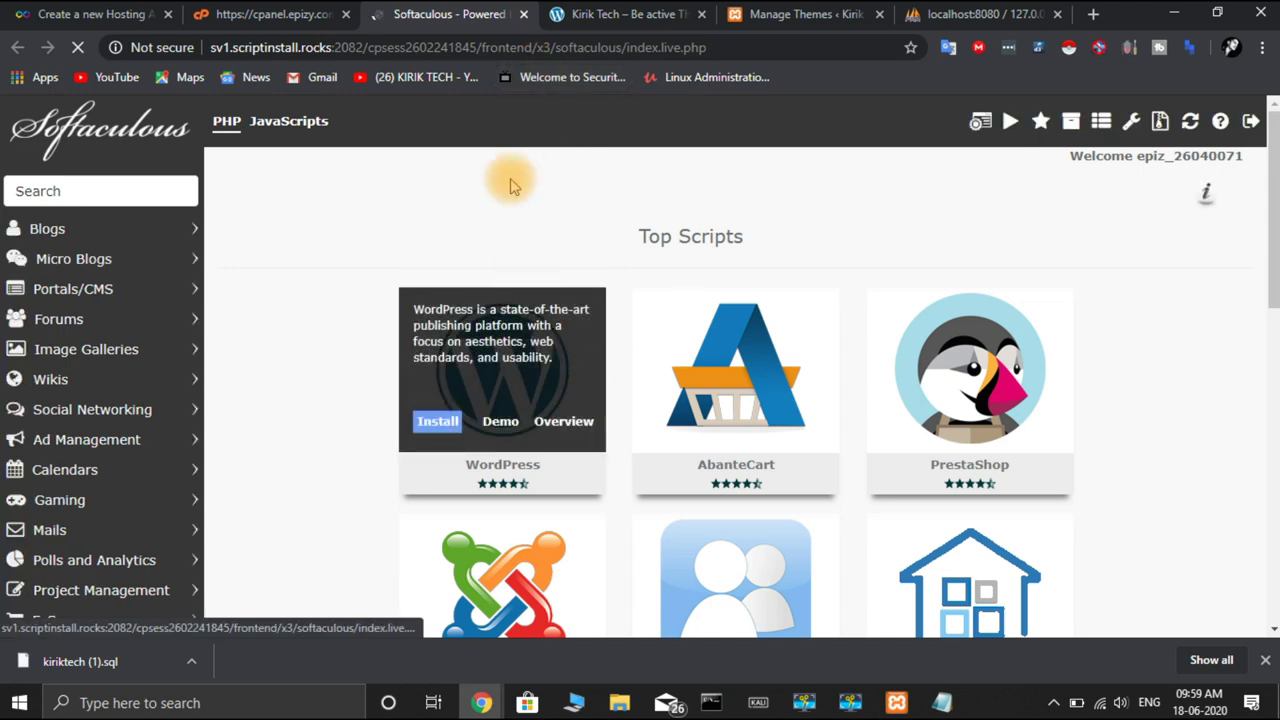
pyautogui.click(305, 22)
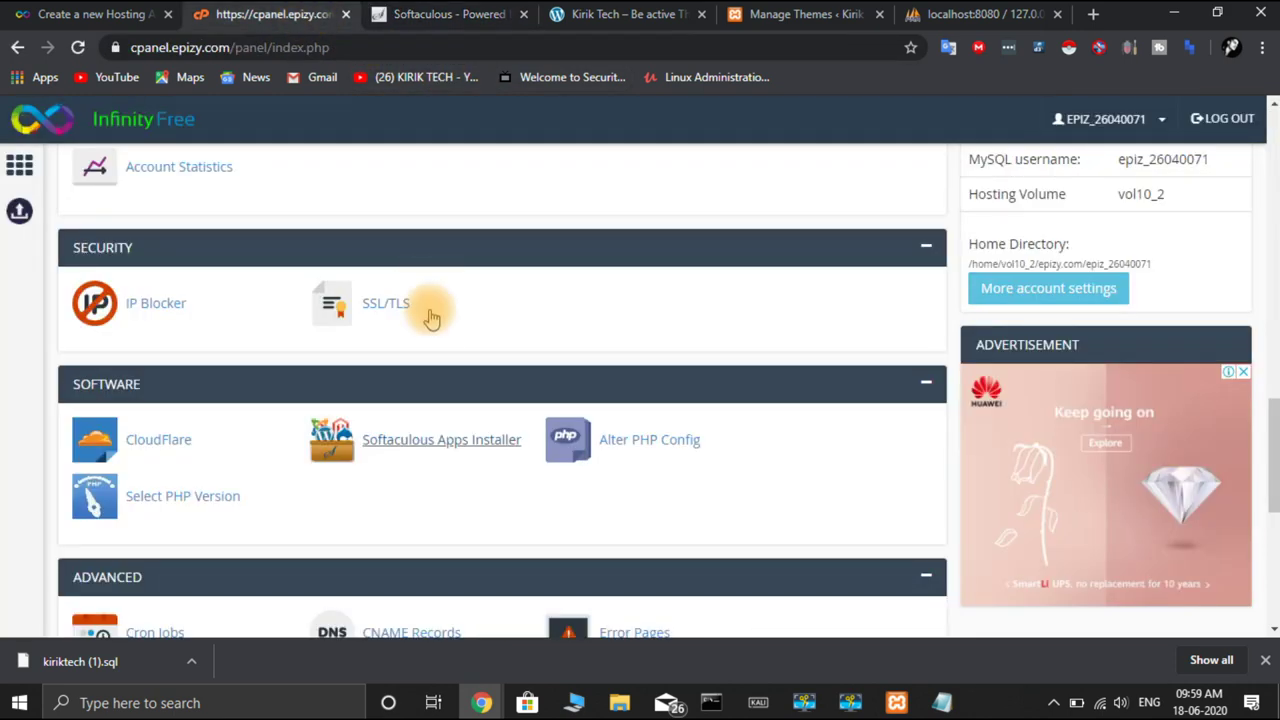
pyautogui.scroll(8, 431, 320)
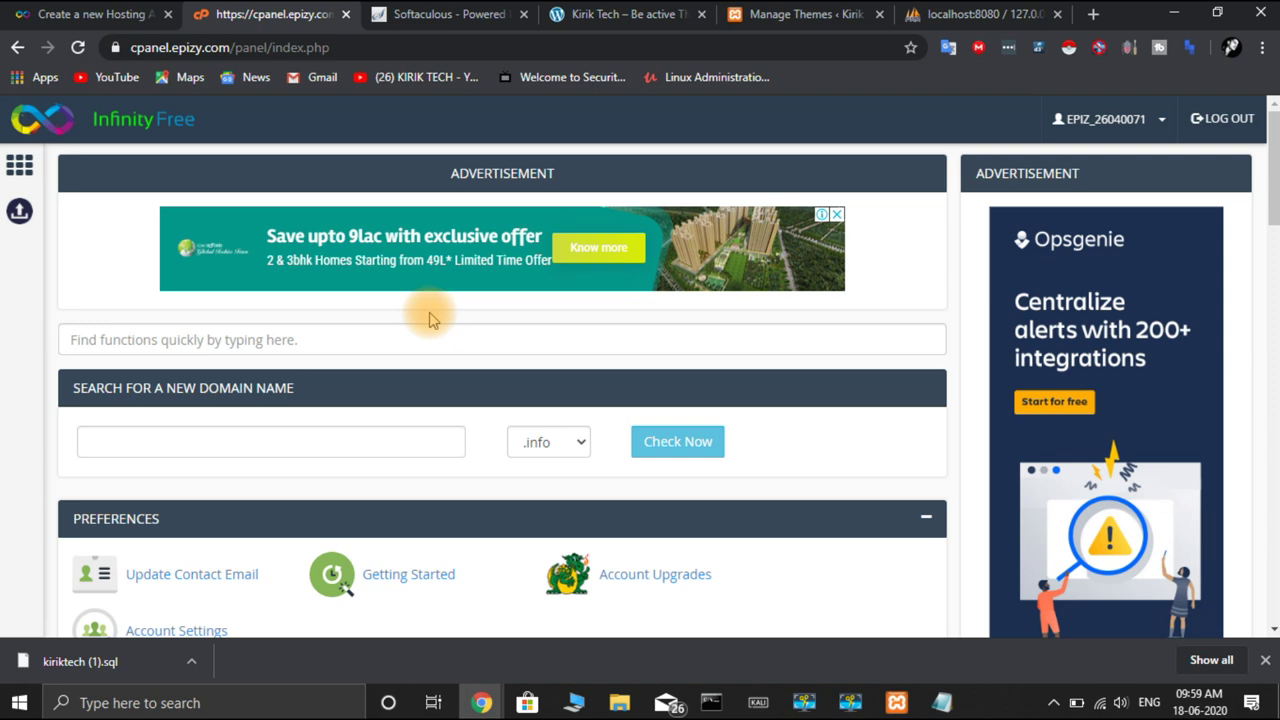
pyautogui.scroll(-5, 431, 320)
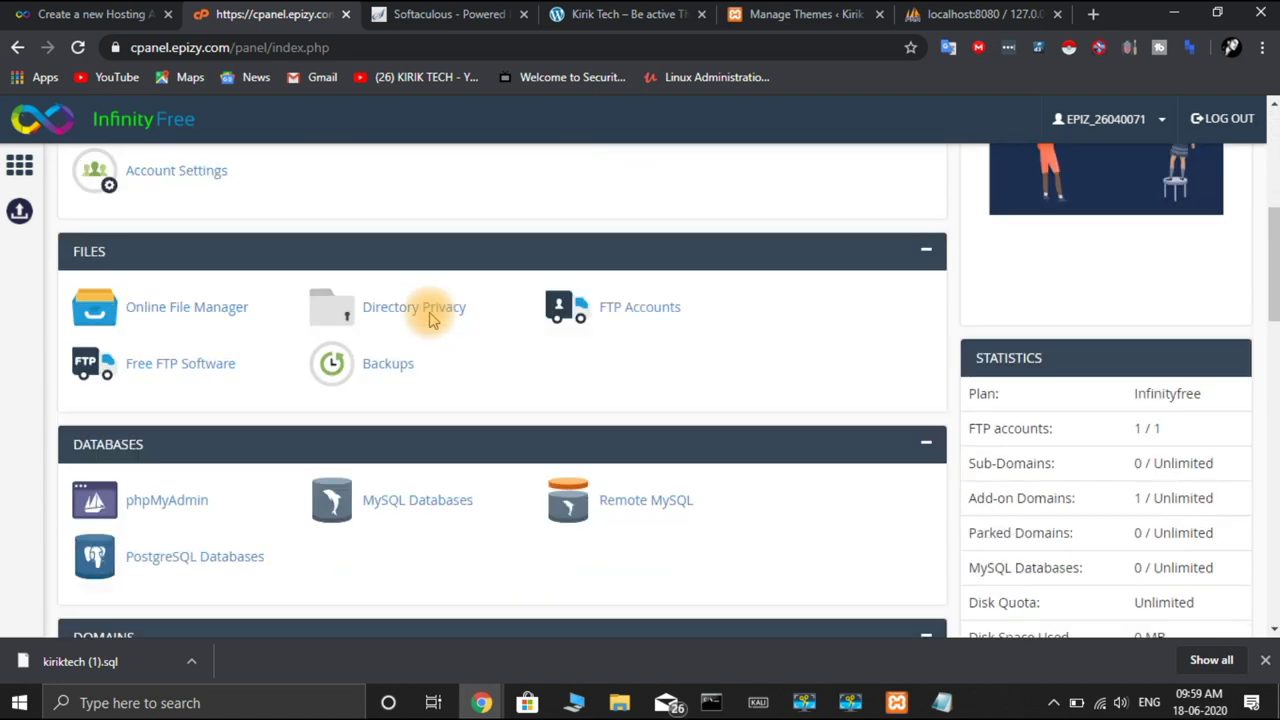
pyautogui.click(435, 22)
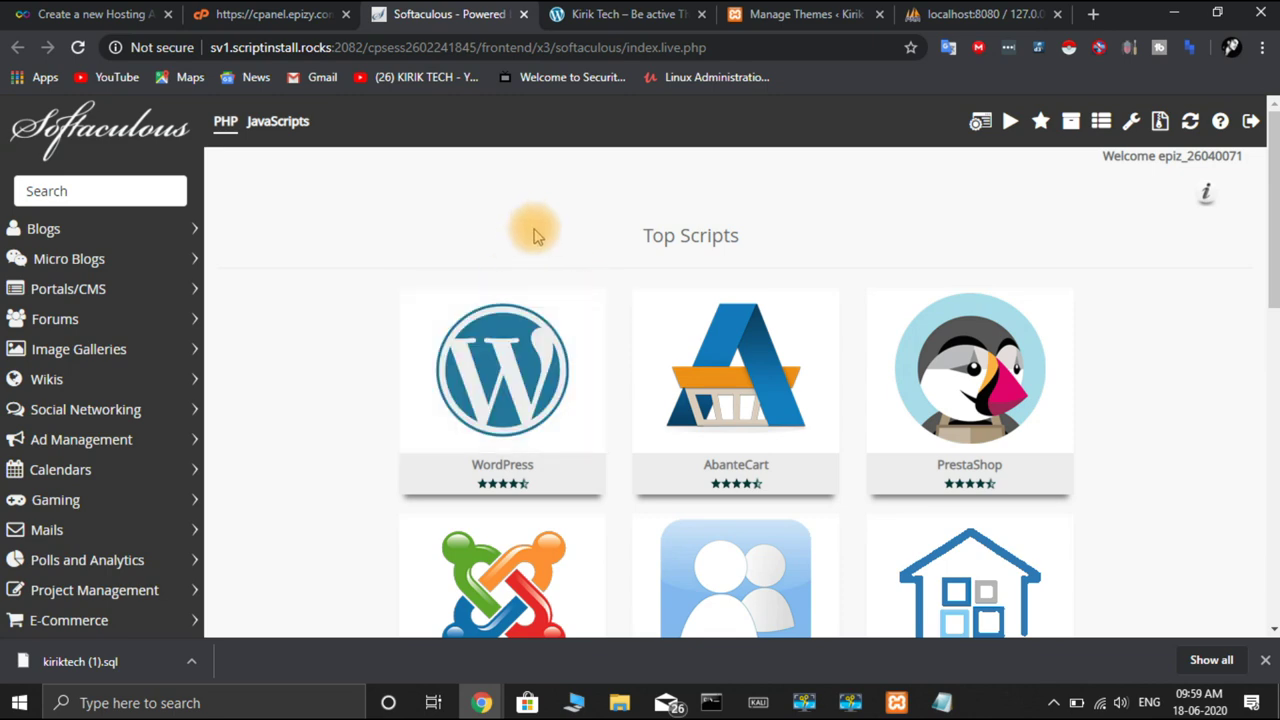
# Return to Softaculous Top Scripts showing WordPress, AbanteCart and PrestaShop
pyautogui.click(263, 22)
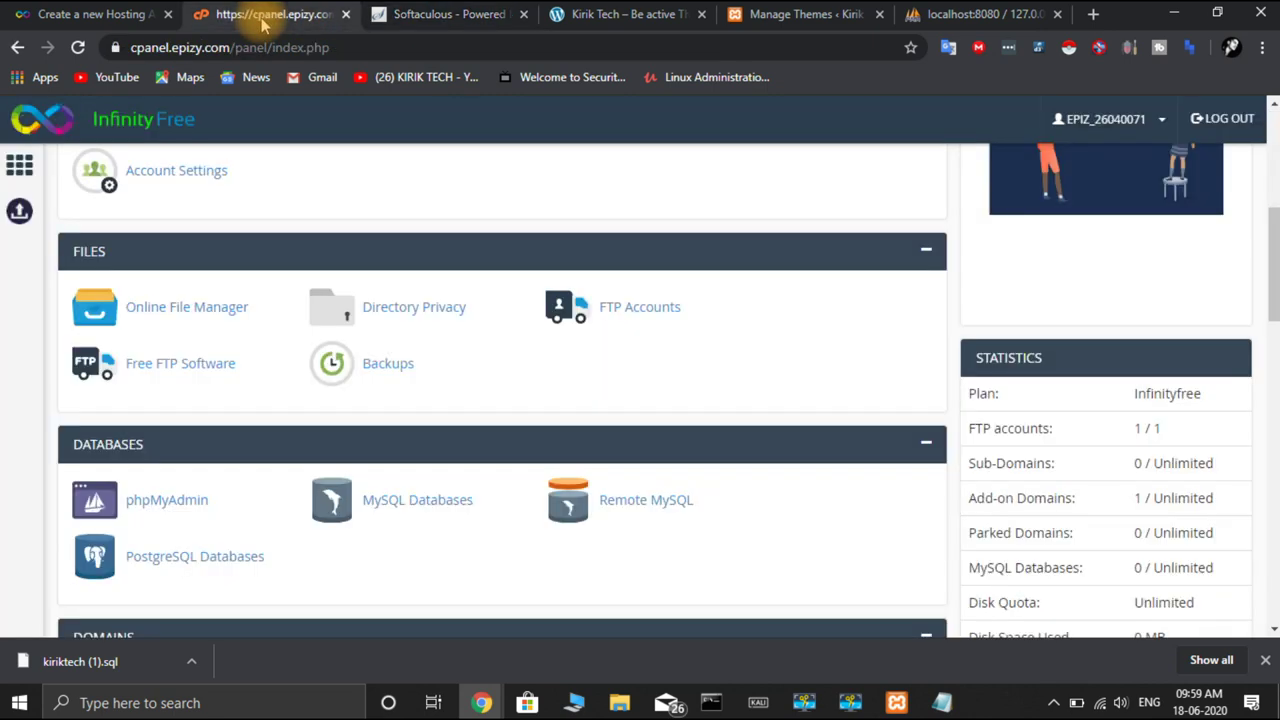
pyautogui.scroll(-5, 400, 460)
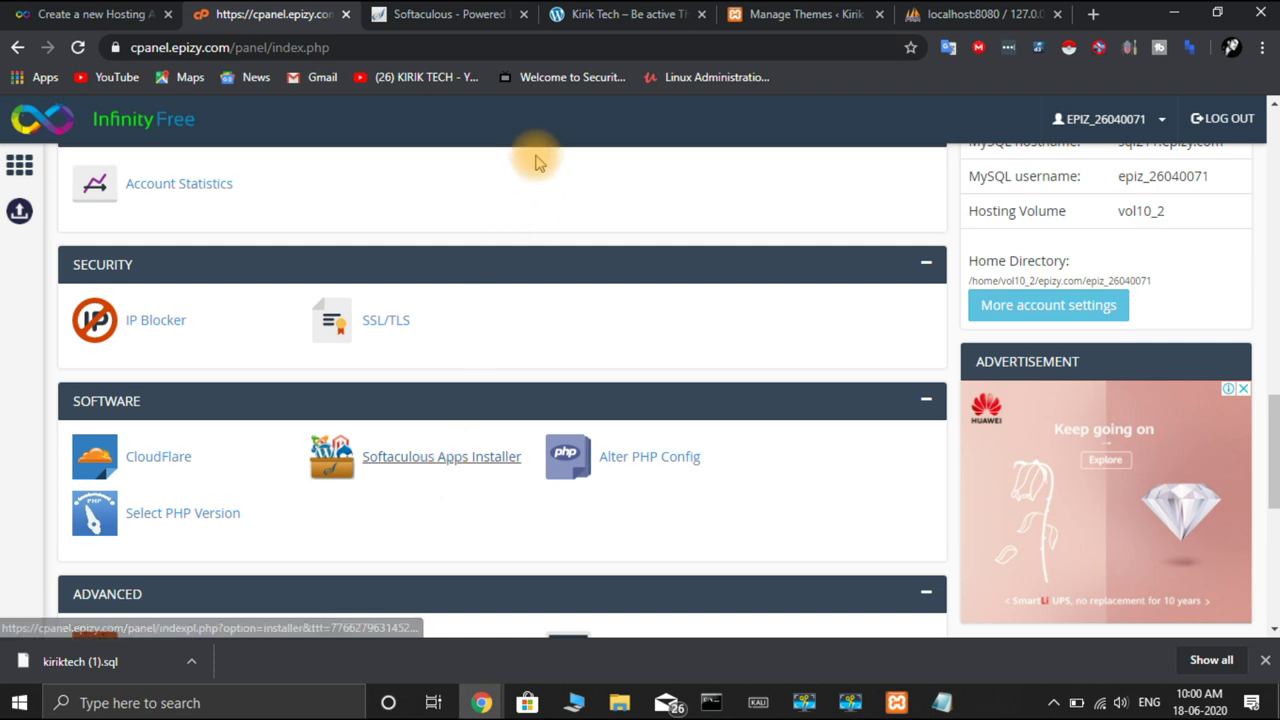
pyautogui.click(445, 16)
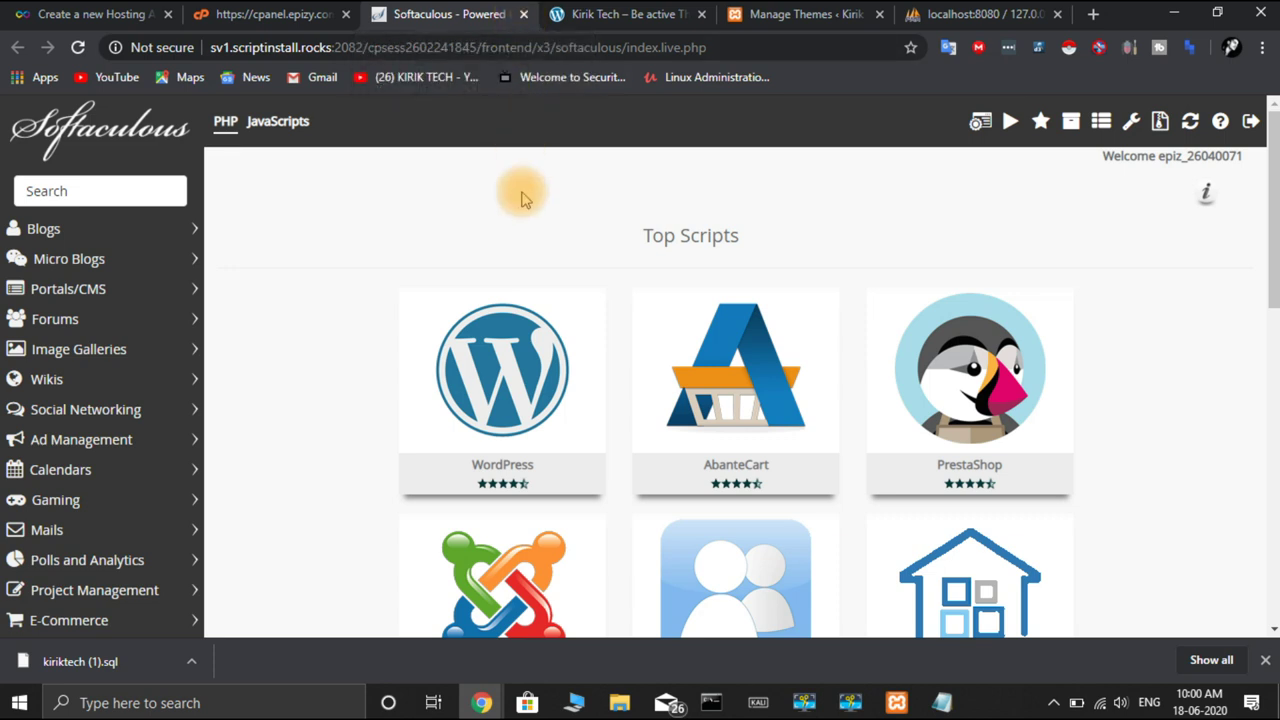
pyautogui.moveTo(482, 455)
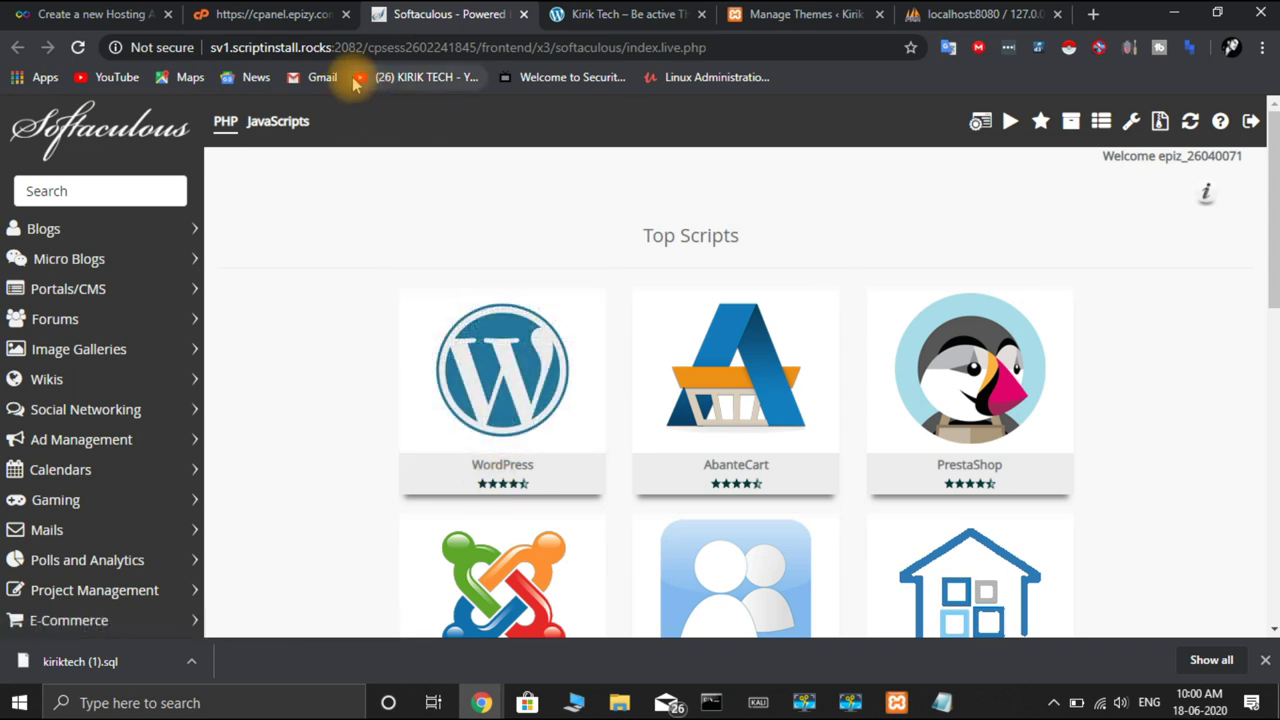
# Open the Online File Manager from the FILES section of the InfinityFree cPanel
pyautogui.click(300, 20)
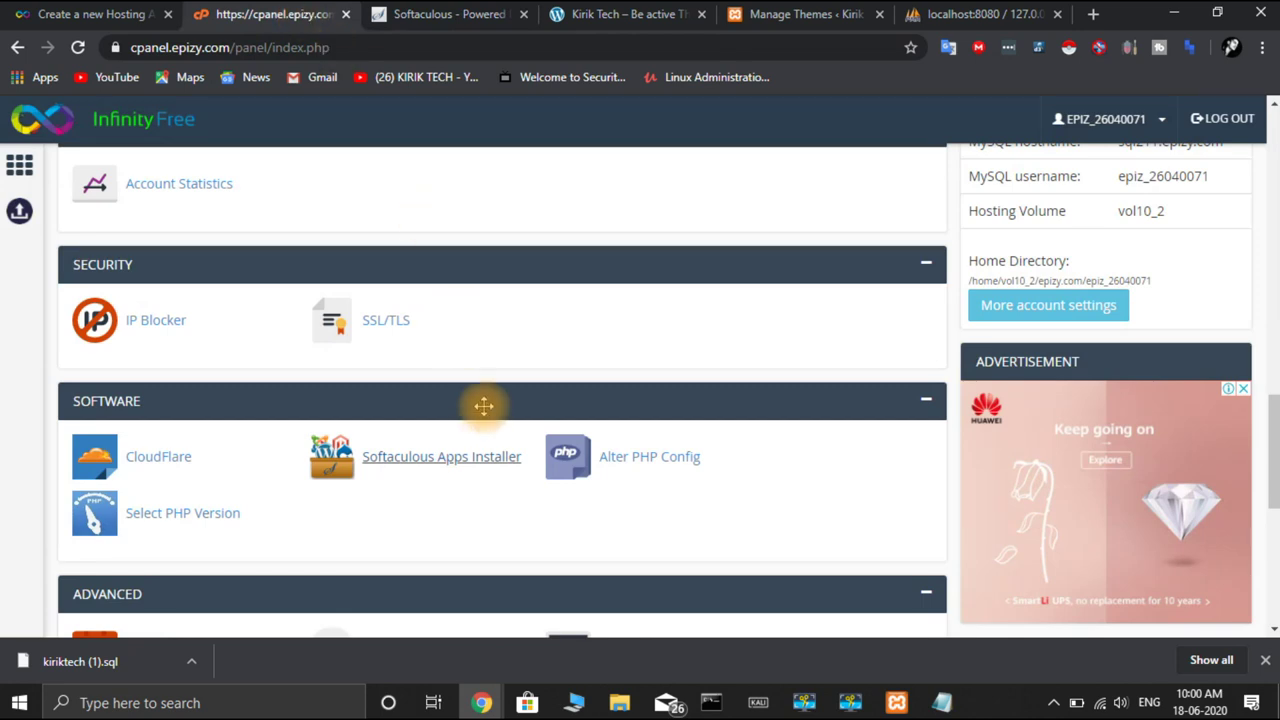
pyautogui.scroll(10, 770, 313)
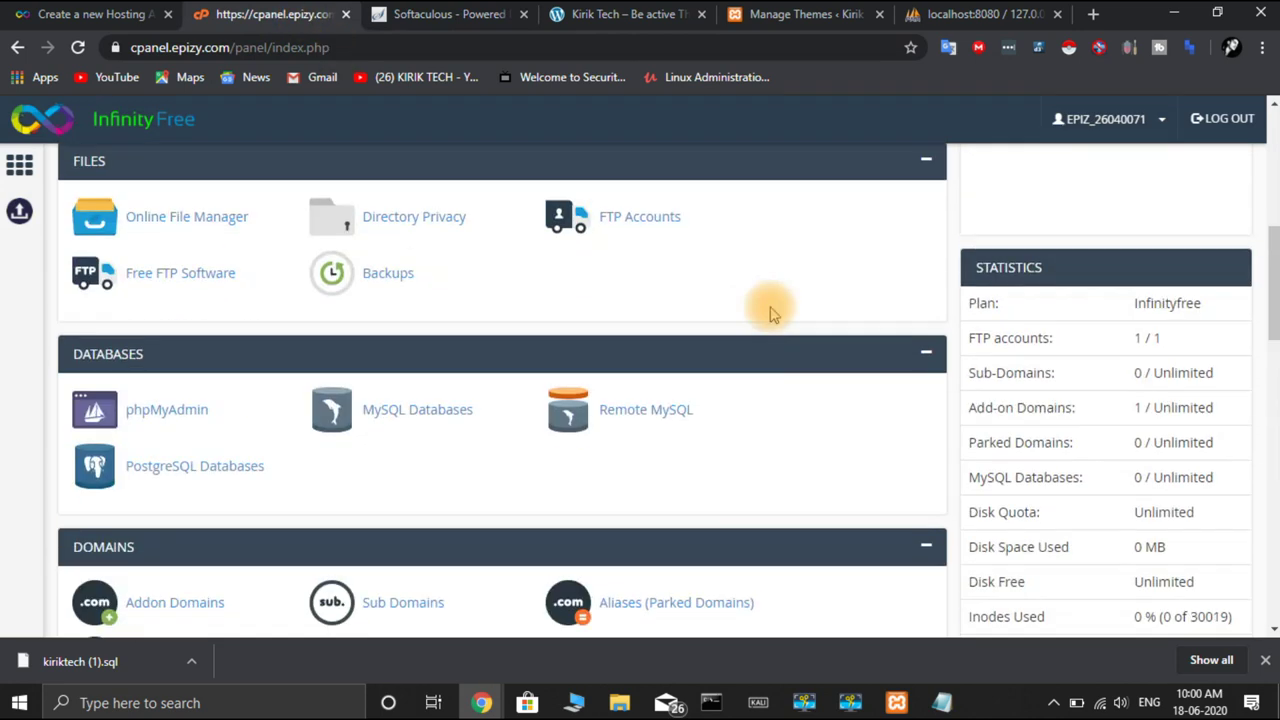
pyautogui.scroll(-3, 770, 313)
pyautogui.scroll(6, 770, 313)
pyautogui.scroll(-5, 770, 310)
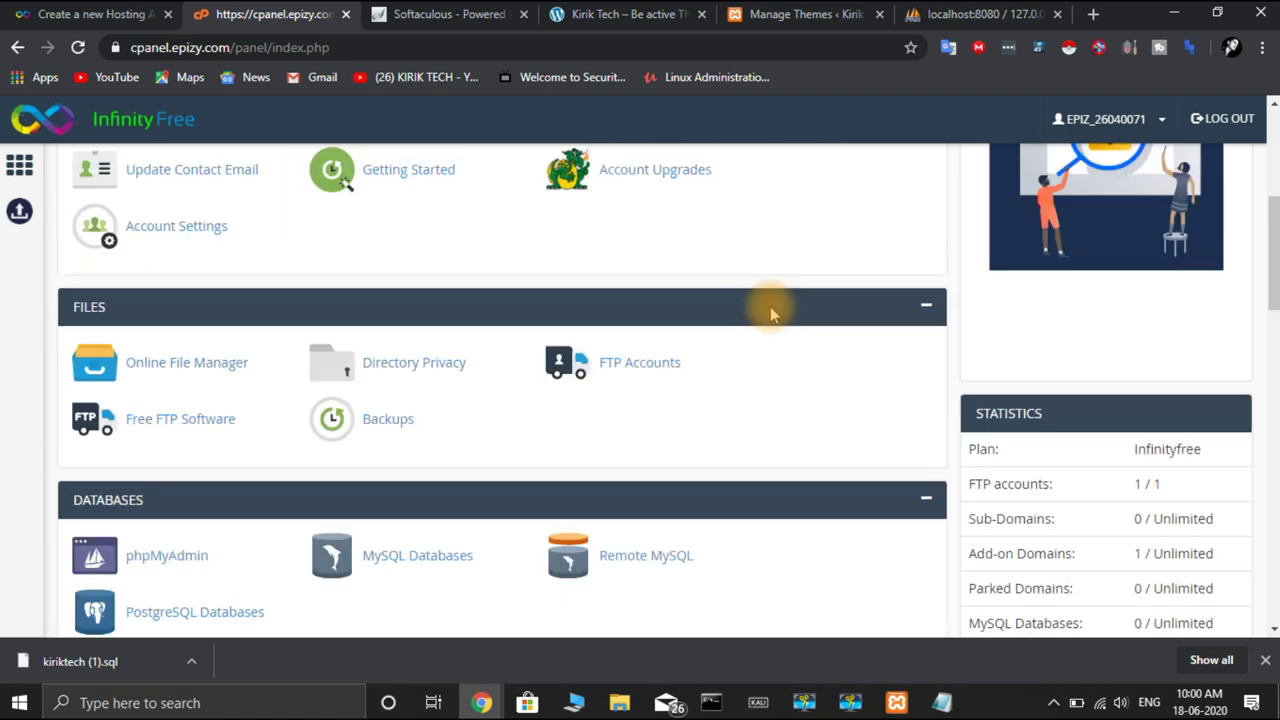
pyautogui.click(237, 182)
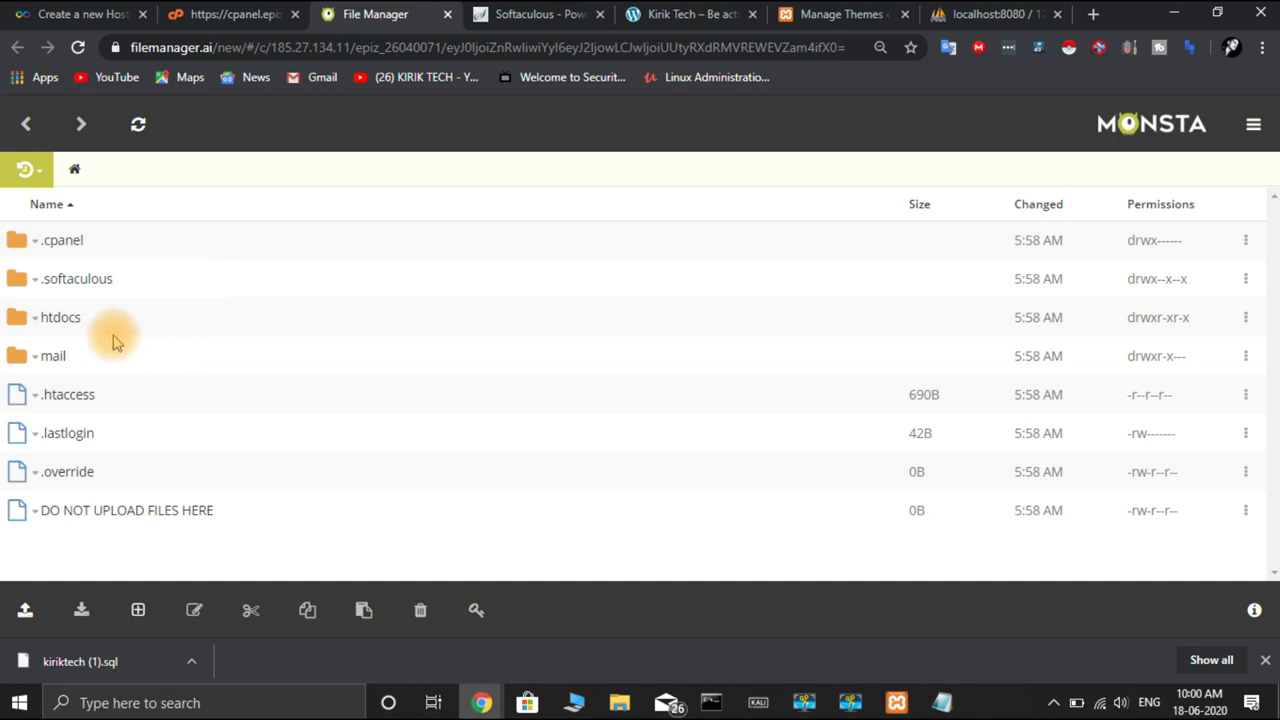
# Open the remote htdocs folder, then show Local Disk (C:) in Windows File Explorer
pyautogui.click(66, 318)
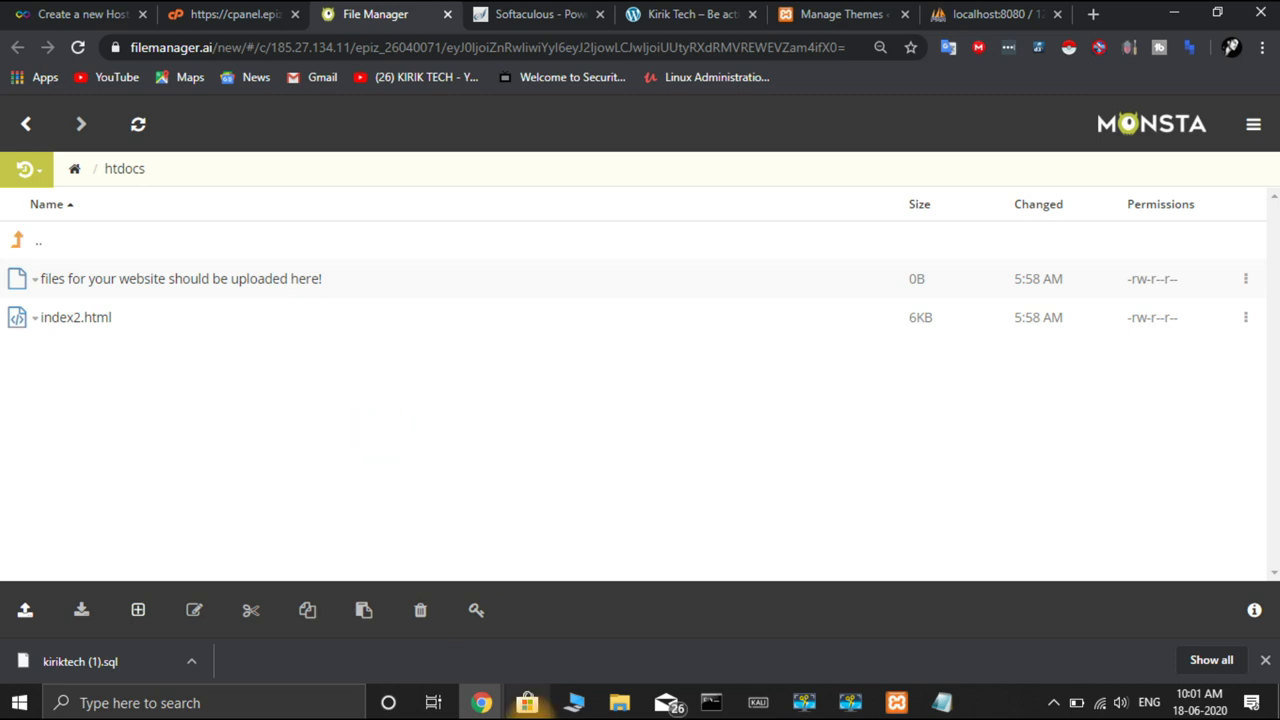
pyautogui.click(598, 690)
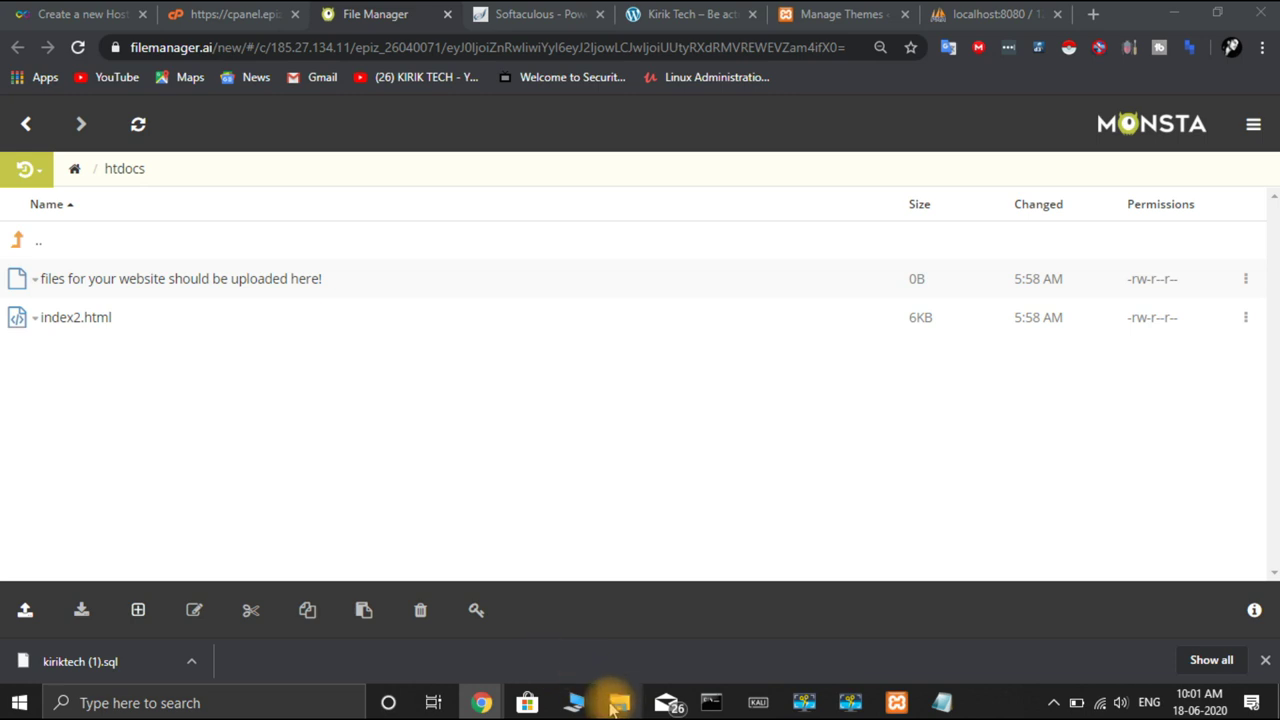
pyautogui.click(611, 694)
pyautogui.click(524, 308)
pyautogui.scroll(-5, 743, 480)
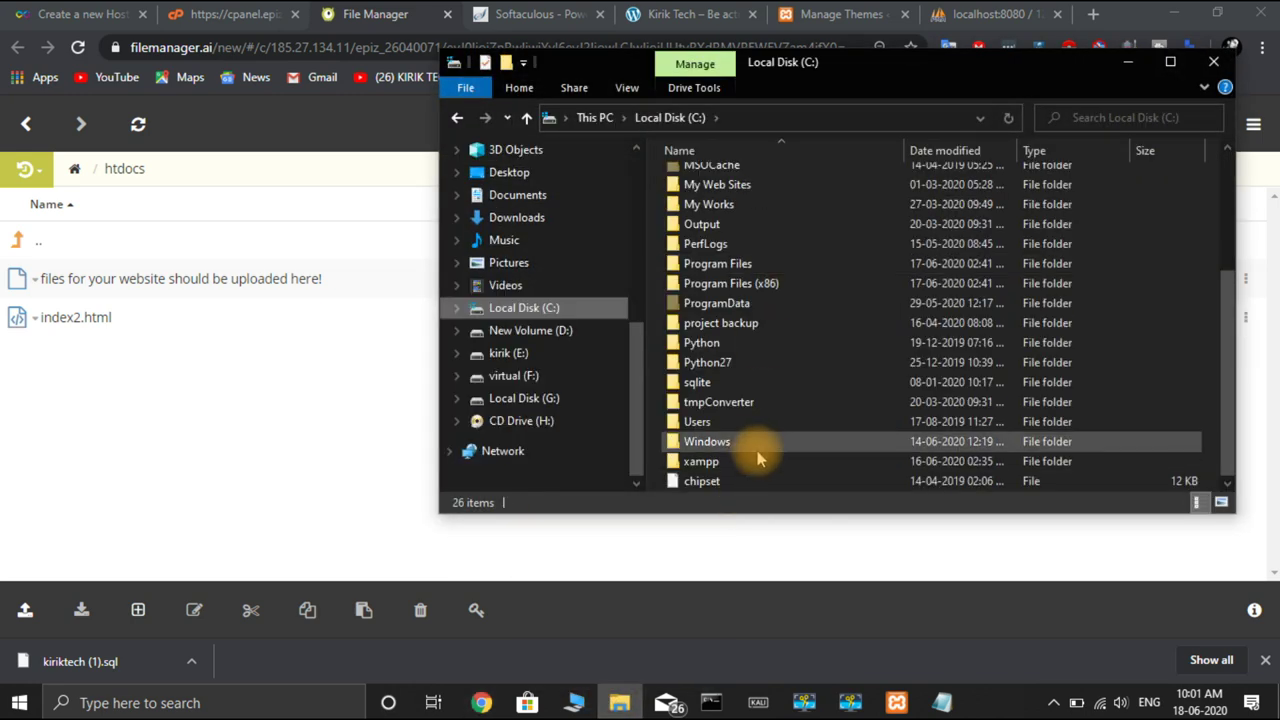
# Browse File Explorer to C:\xampp\htdocs\kiriktech and select all the local WordPress files
pyautogui.doubleClick(755, 461)
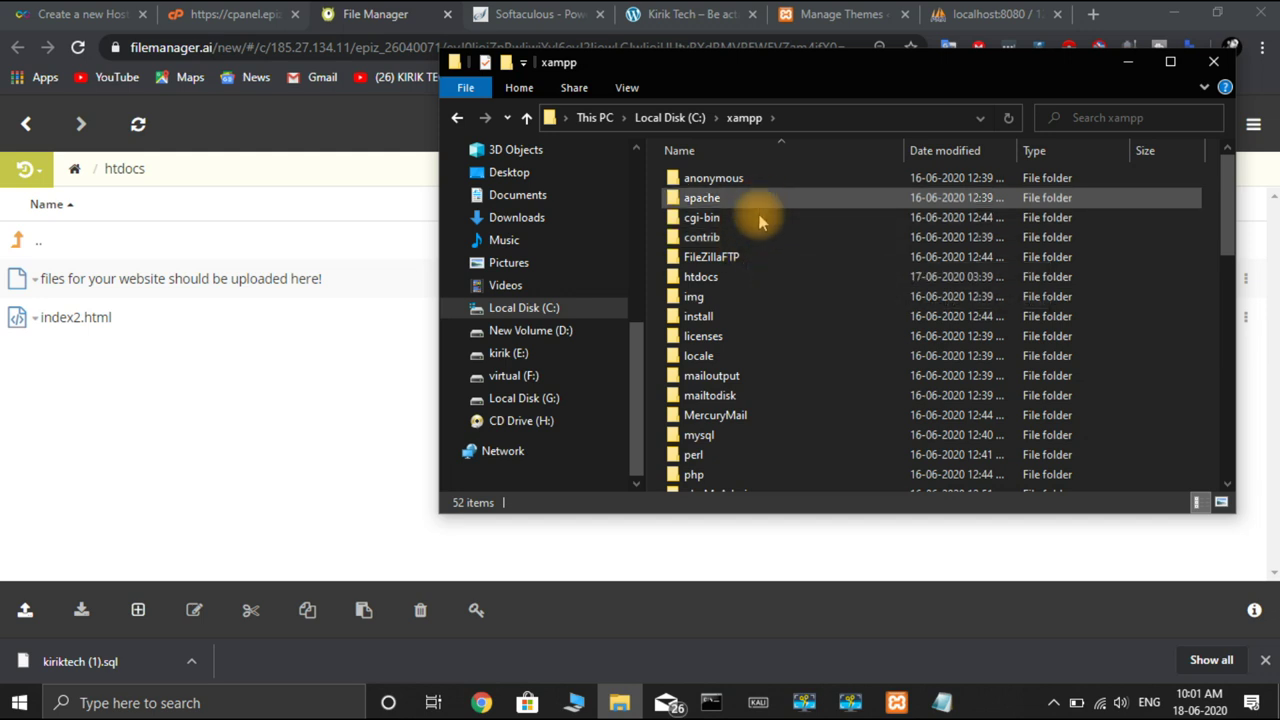
pyautogui.doubleClick(748, 279)
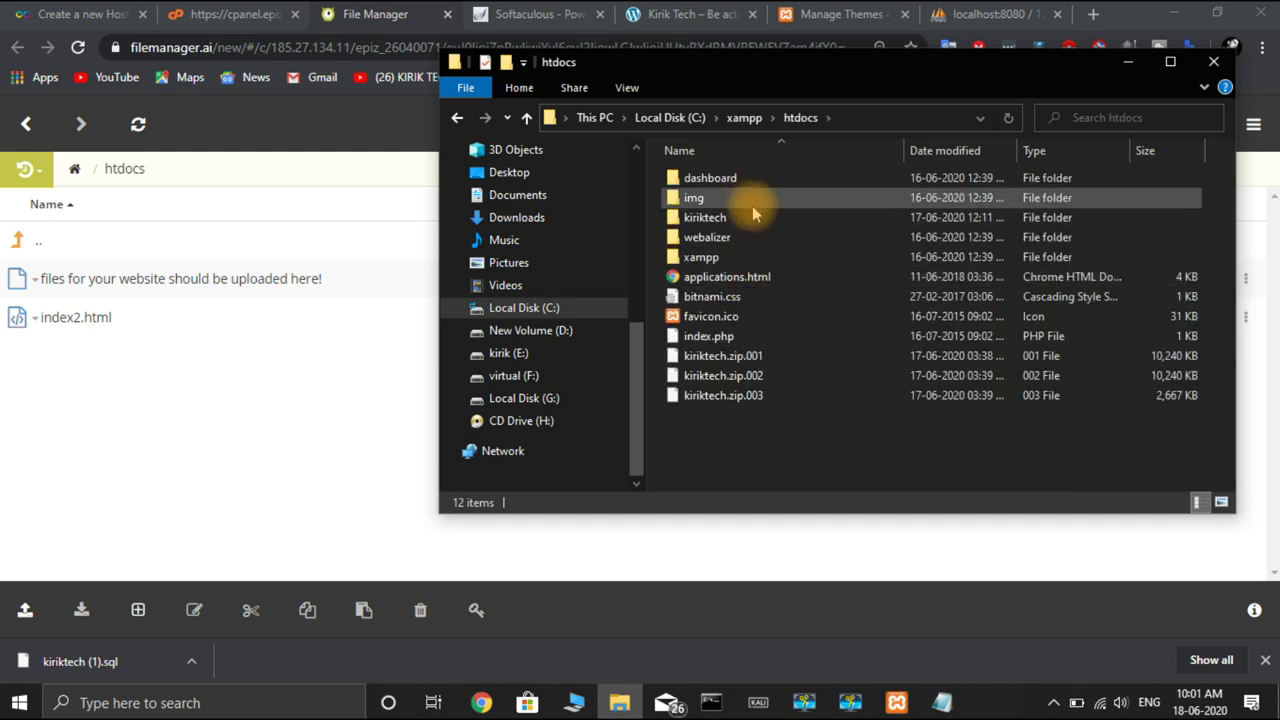
pyautogui.doubleClick(755, 217)
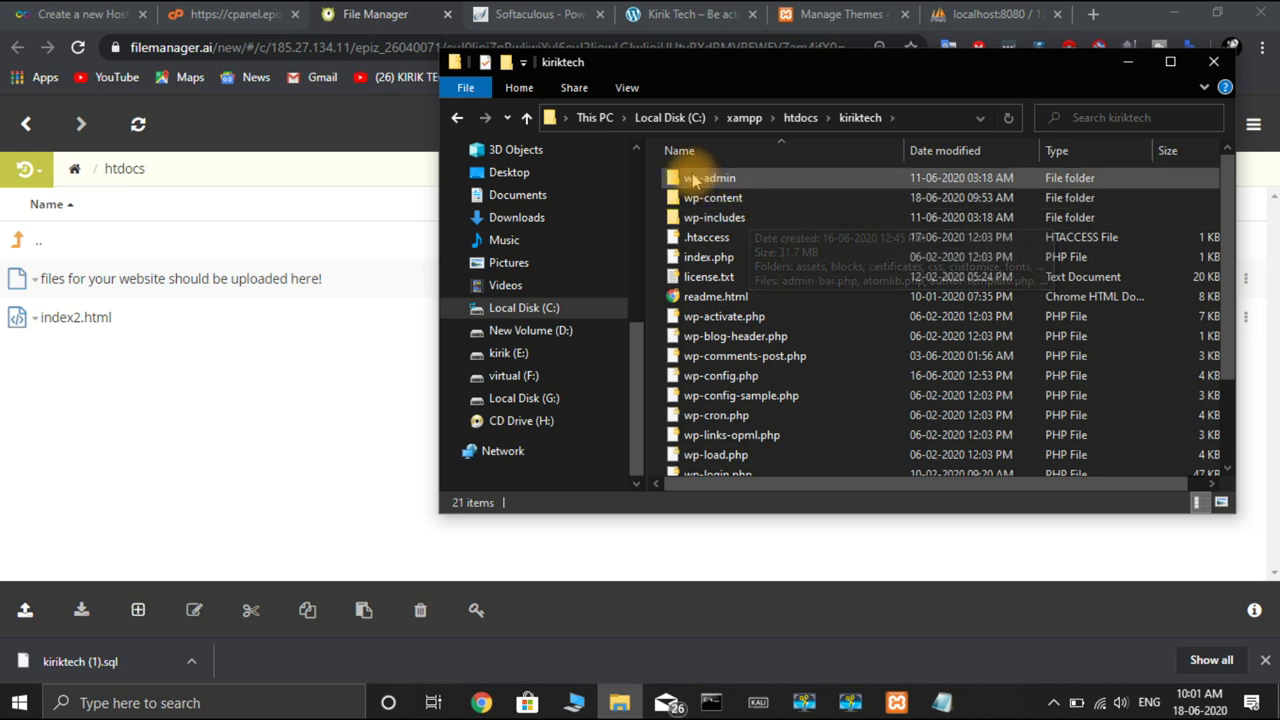
pyautogui.moveTo(668, 177); pyautogui.dragTo(265, 428)
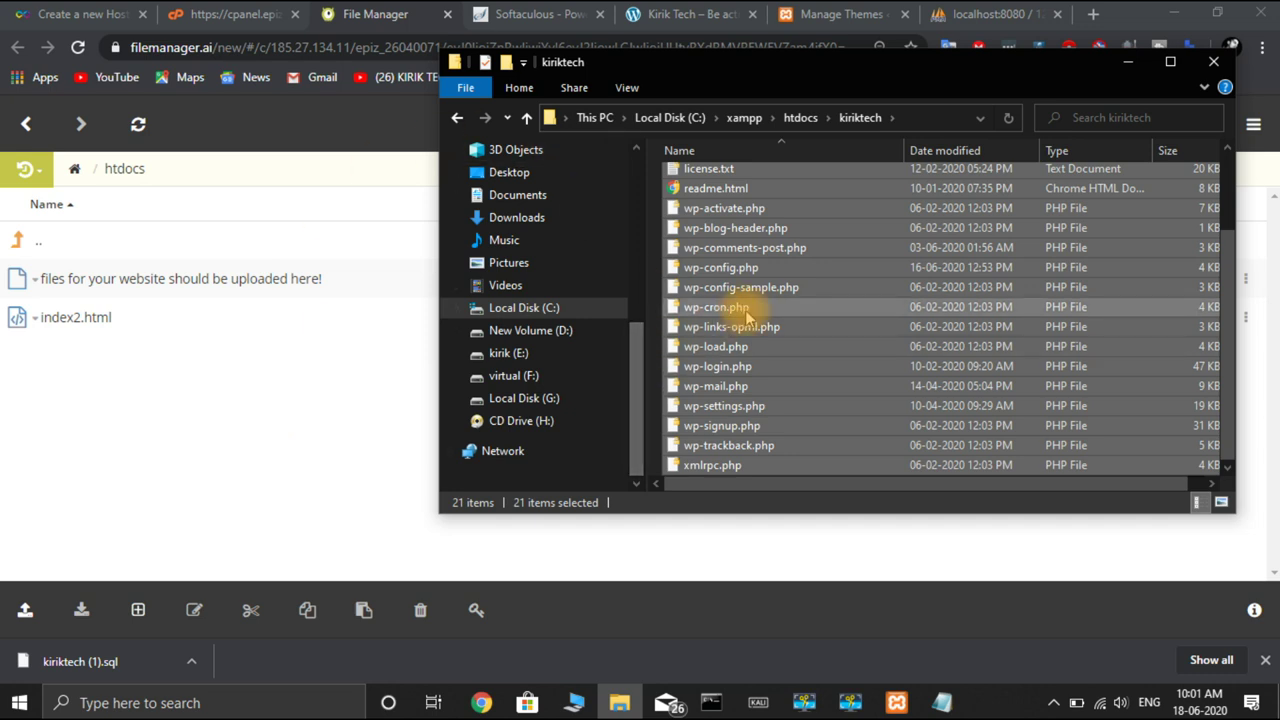
pyautogui.scroll(2, 748, 320)
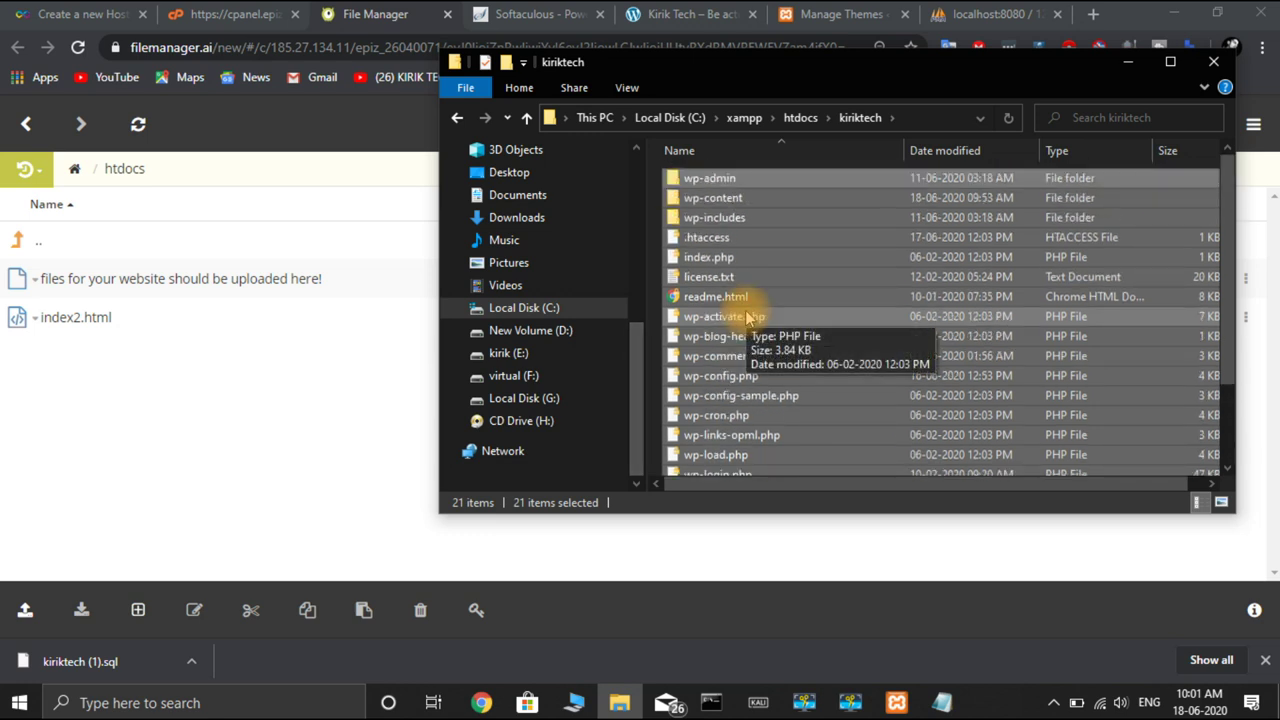
pyautogui.click(280, 373)
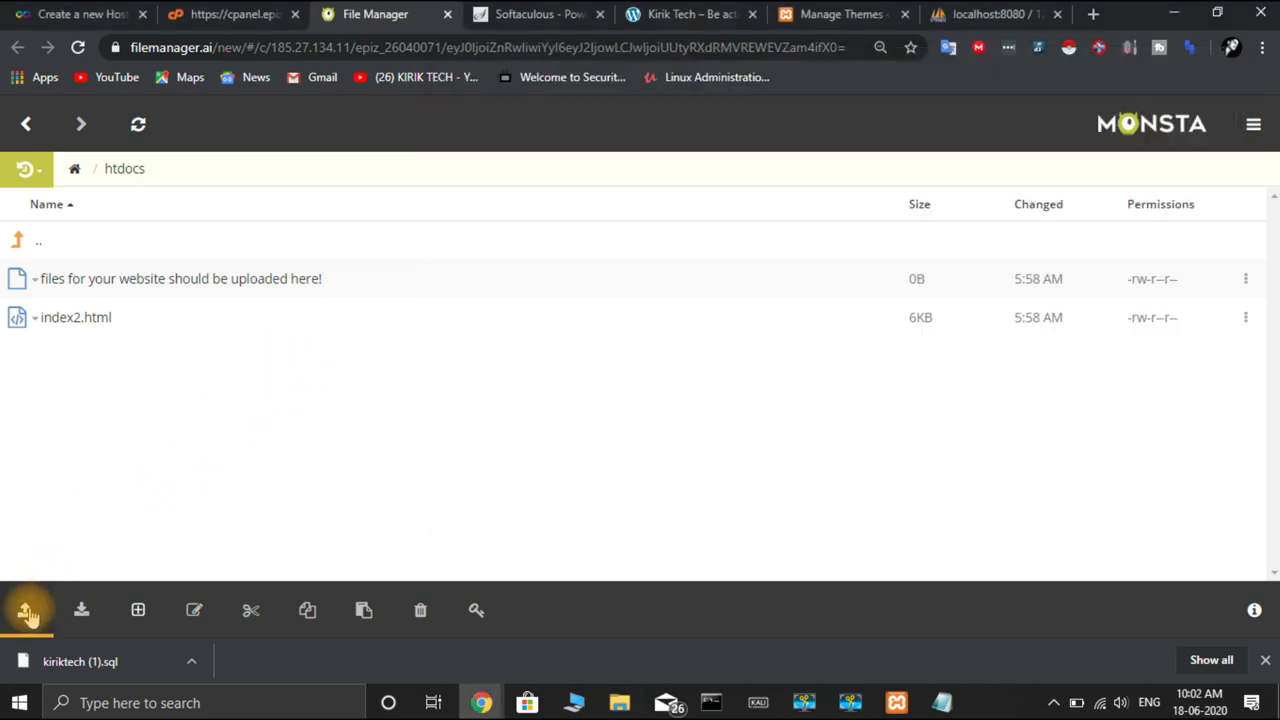
# Bring up the Upload File/Folder/Zip menu while inside the remote htdocs folder
pyautogui.click(29, 615)
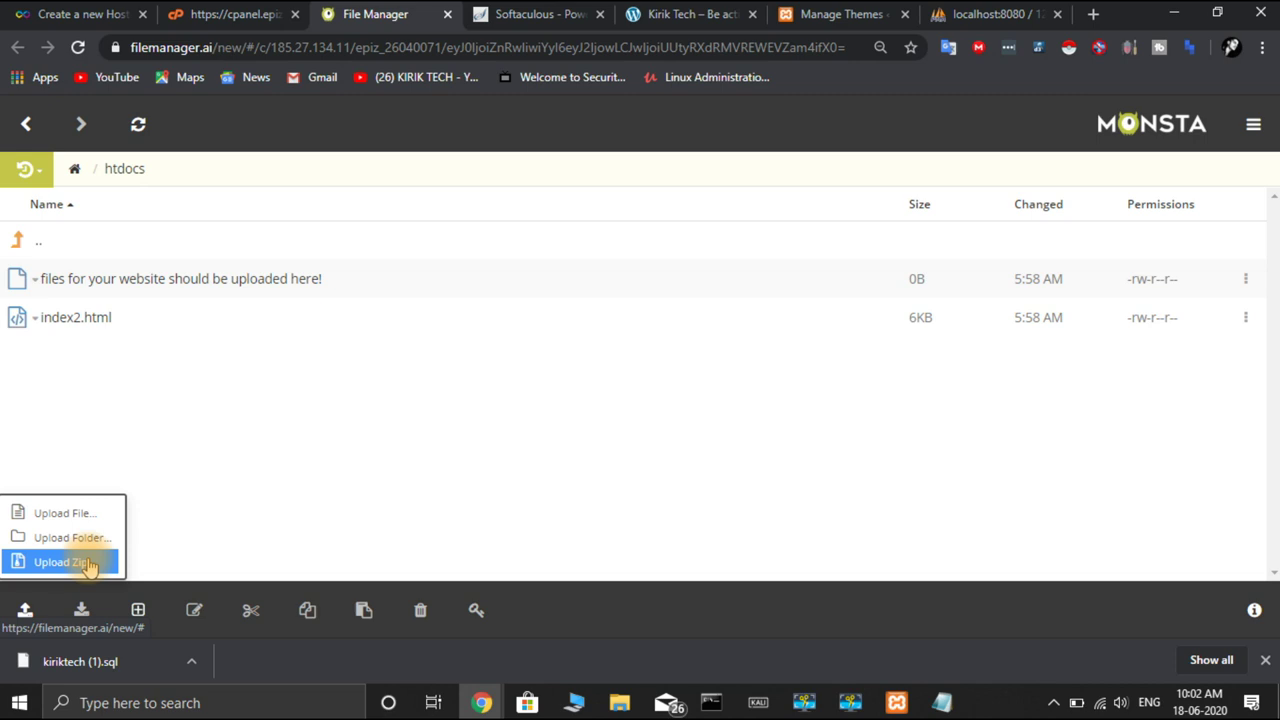
pyautogui.click(305, 487)
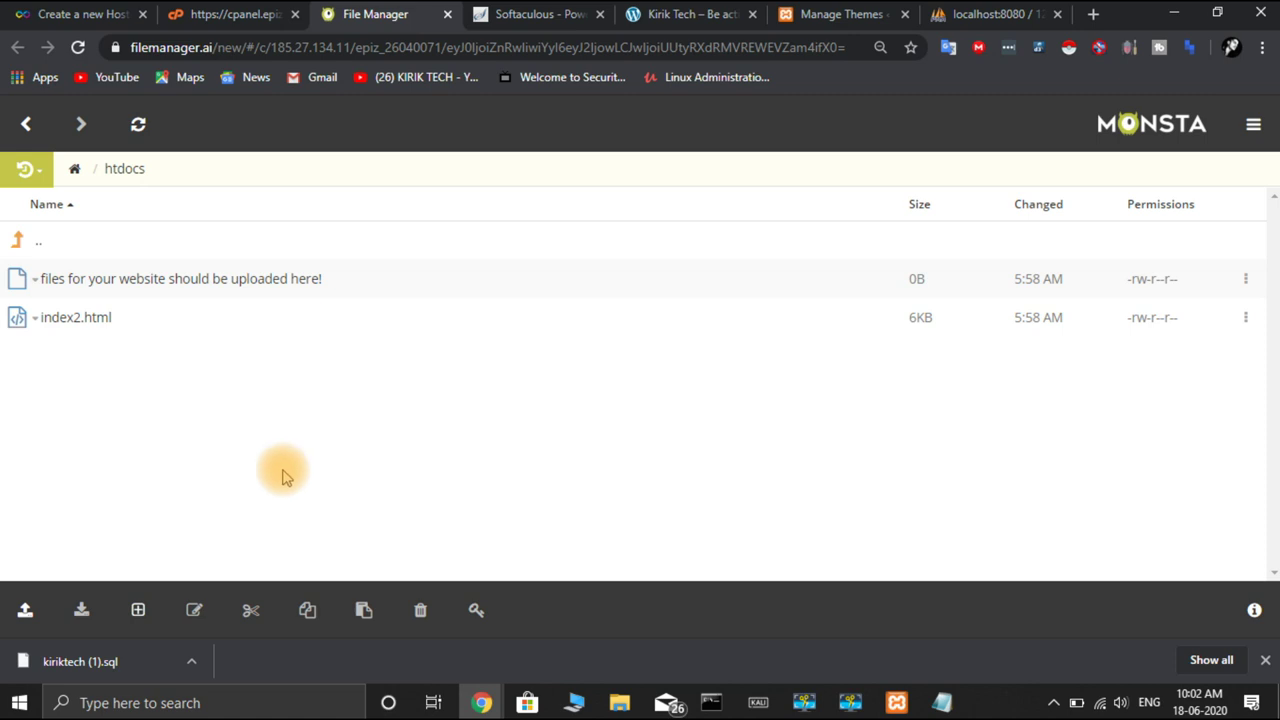
pyautogui.click(27, 125)
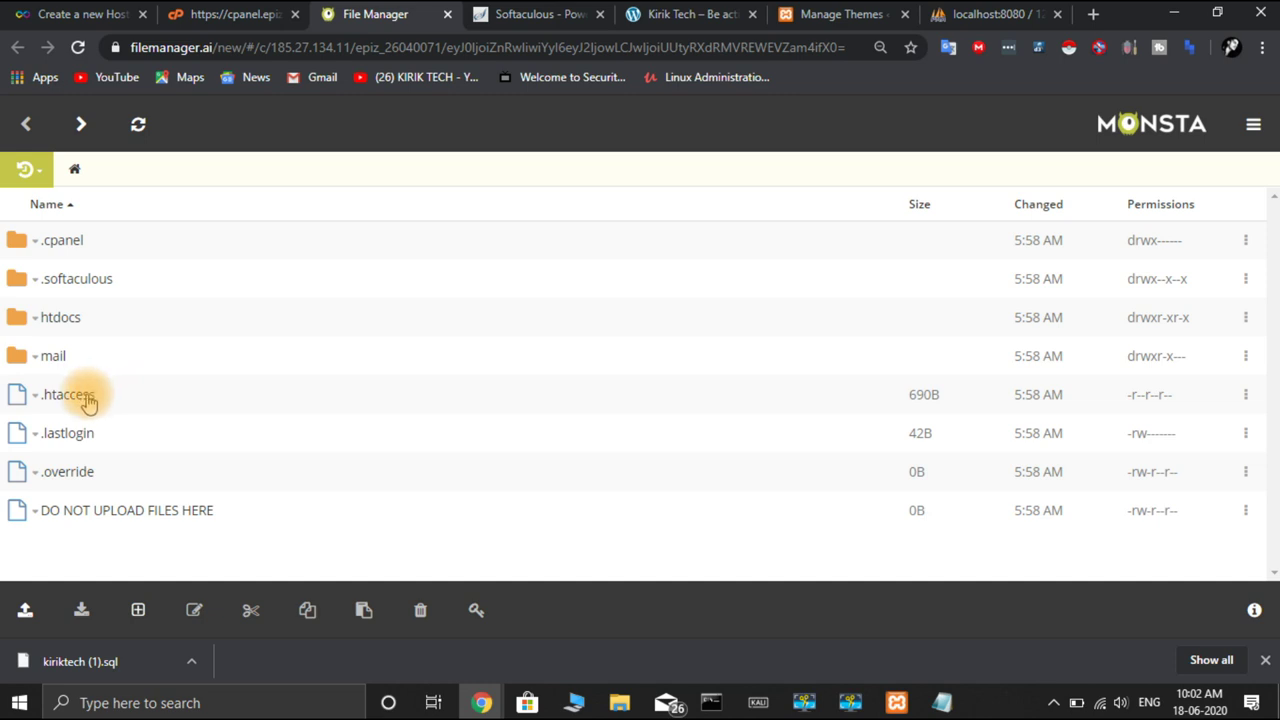
pyautogui.click(82, 126)
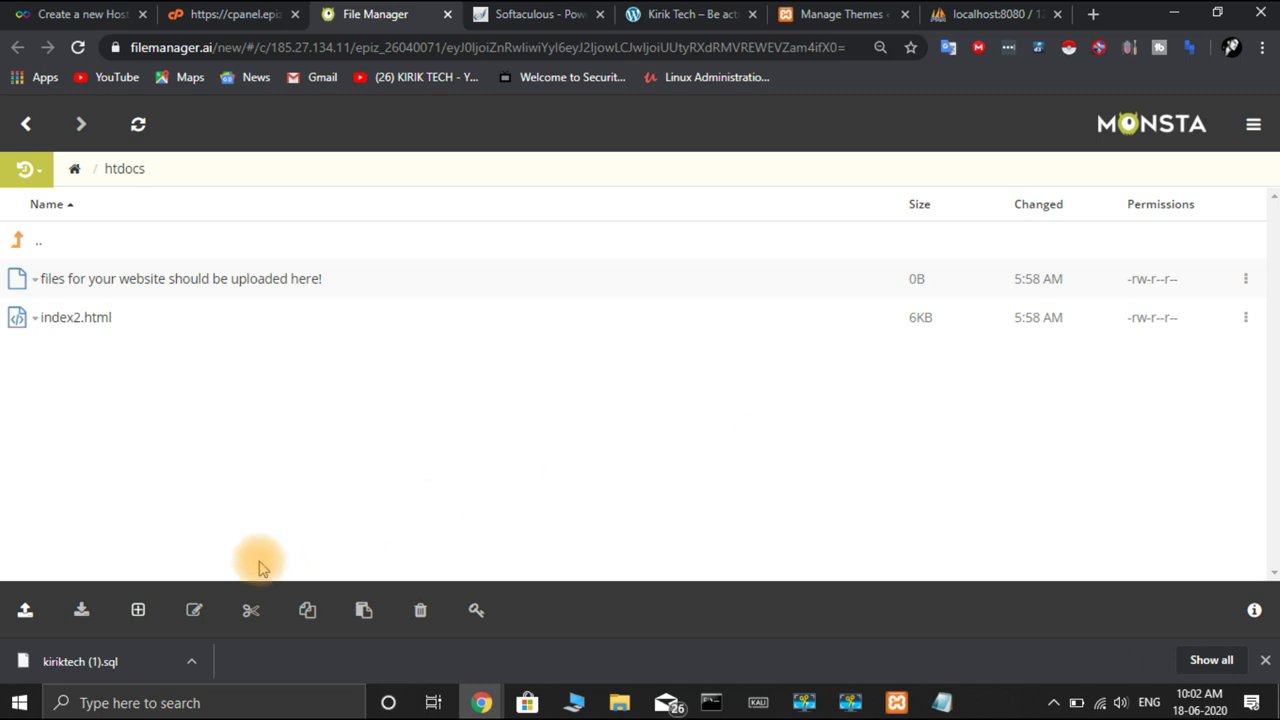
pyautogui.click(25, 612)
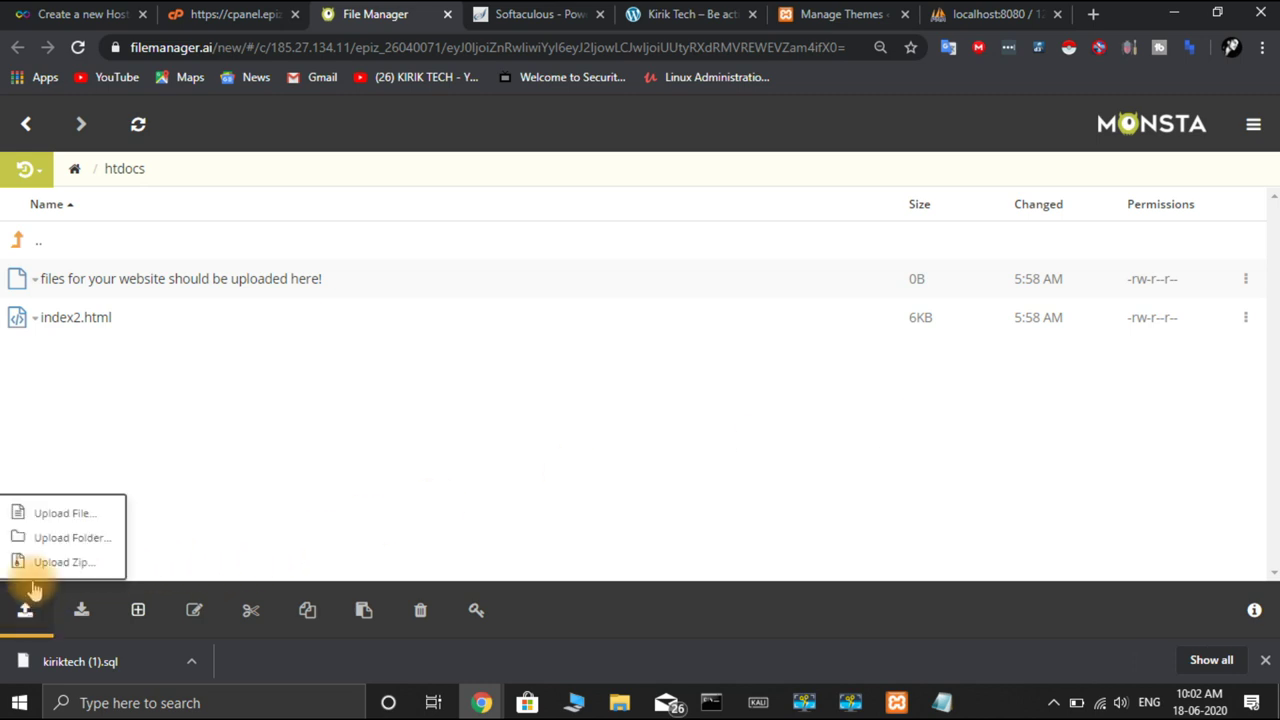
# Choose Upload File and browse the file picker to C:\xampp\htdocs\kiriktech
pyautogui.click(64, 514)
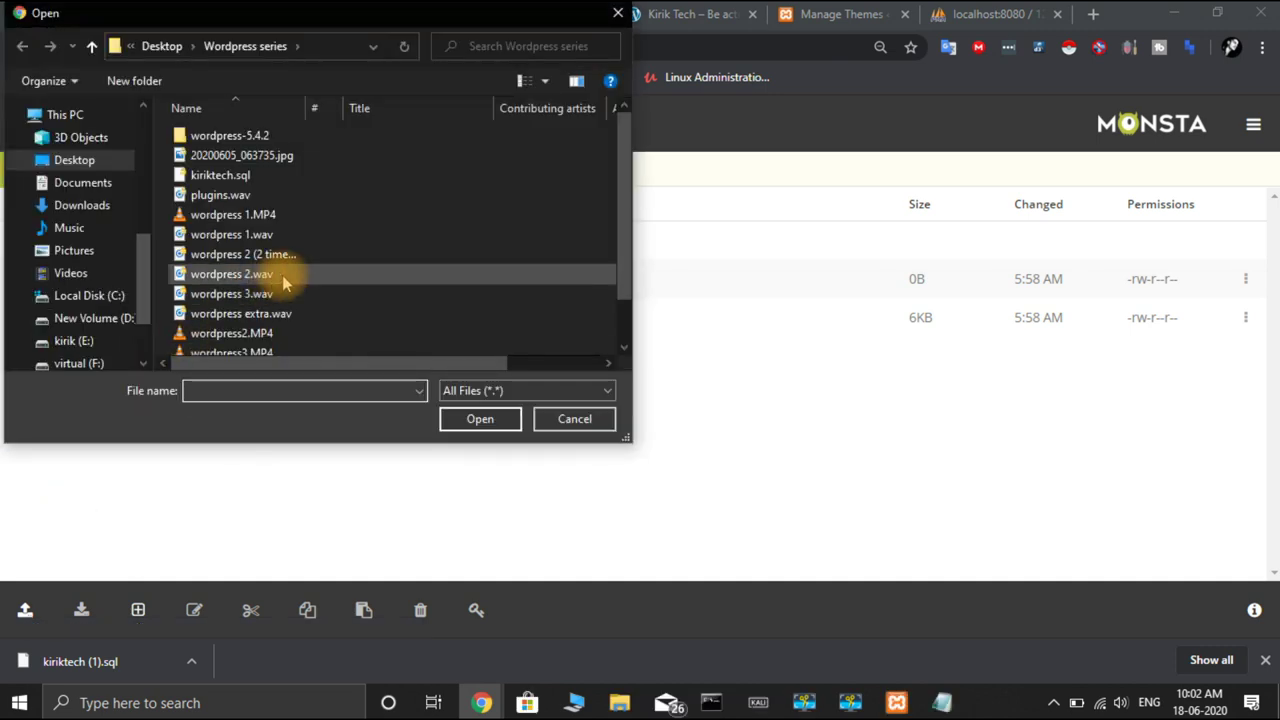
pyautogui.click(84, 300)
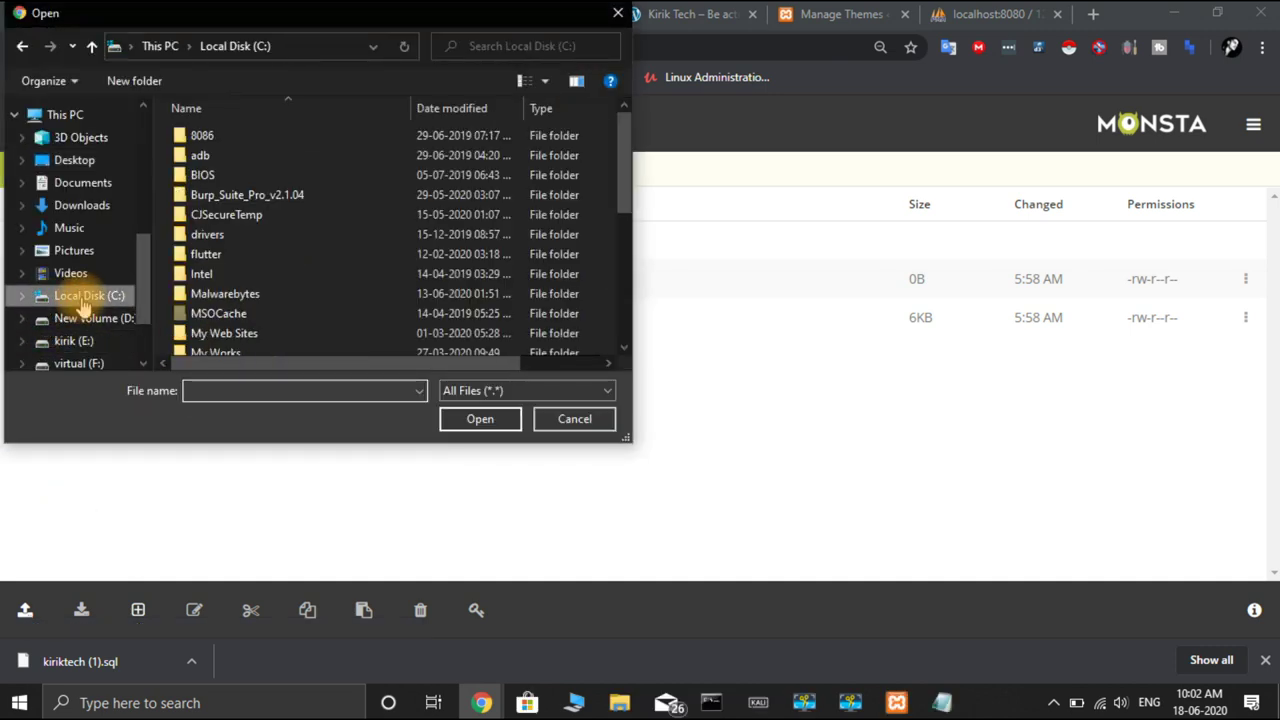
pyautogui.scroll(-5, 346, 186)
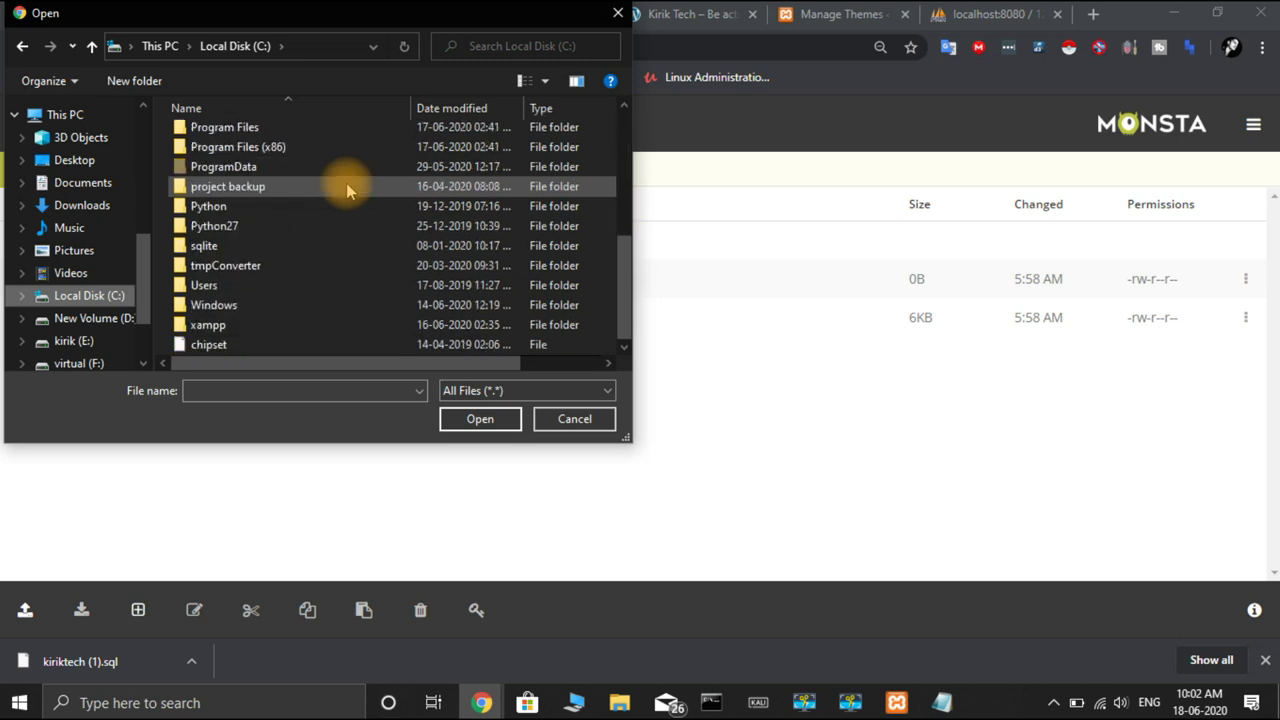
pyautogui.doubleClick(288, 328)
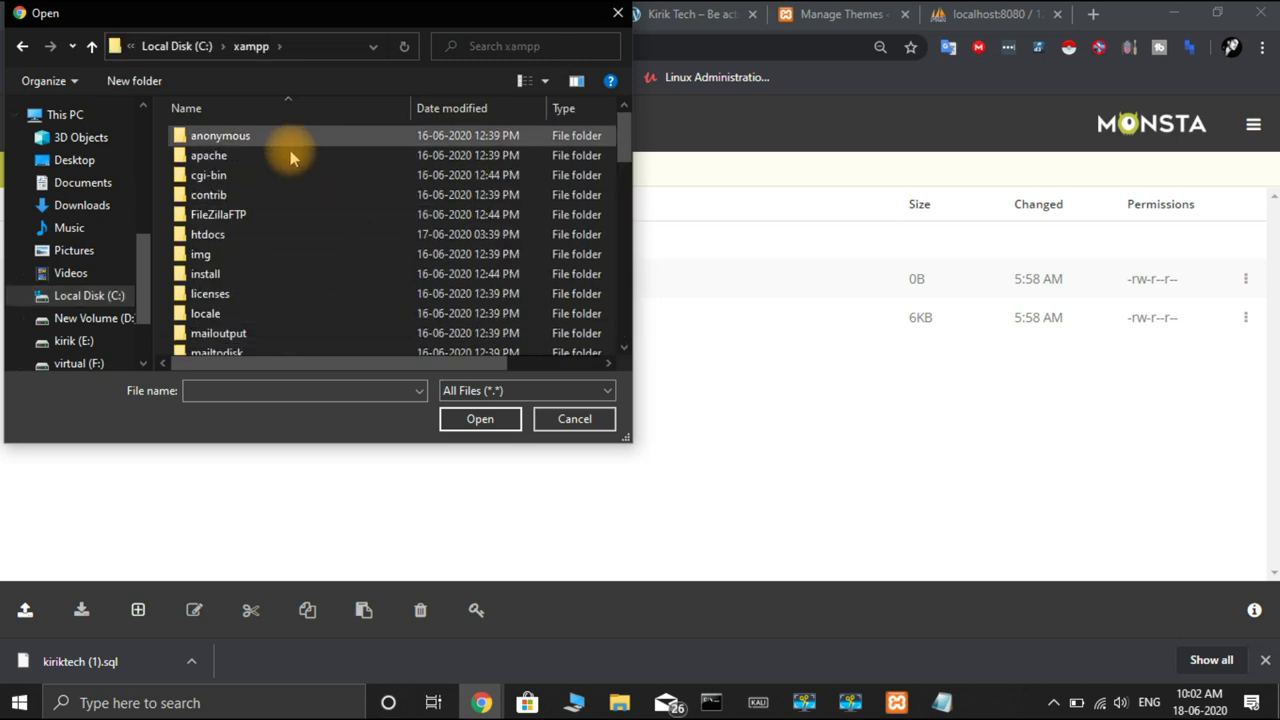
pyautogui.doubleClick(278, 236)
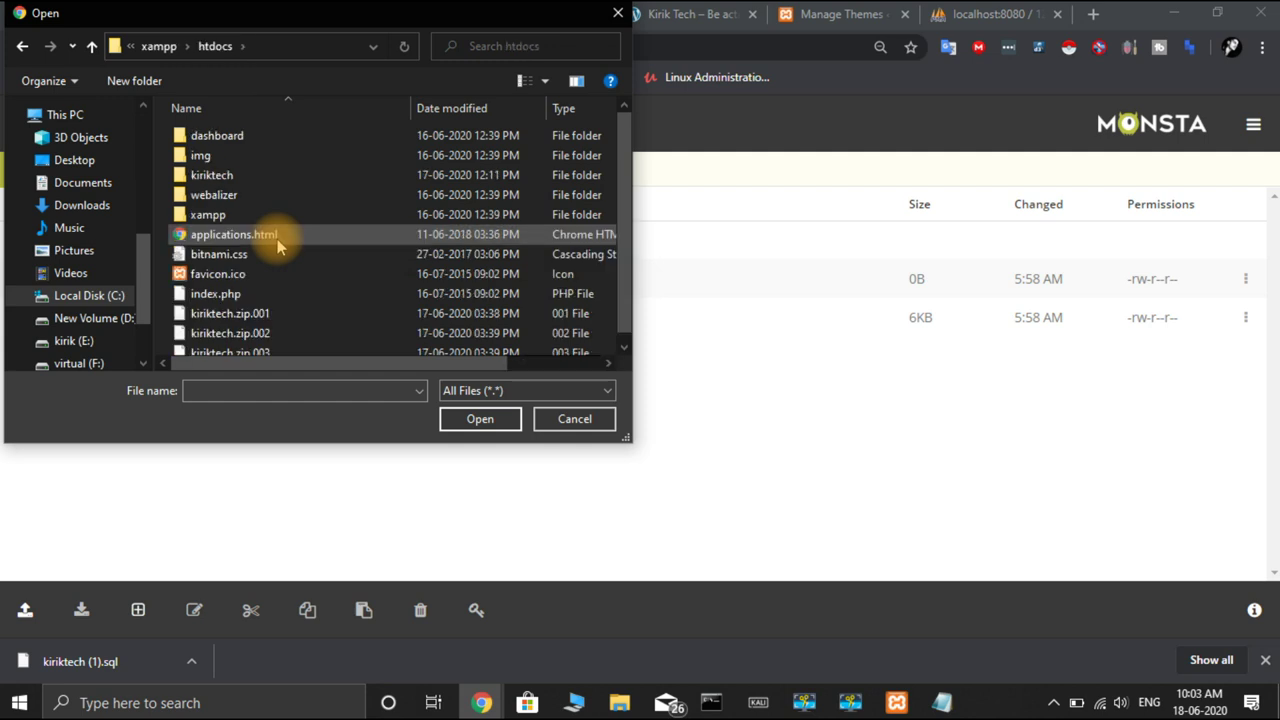
pyautogui.doubleClick(291, 178)
pyautogui.scroll(-1, 291, 178)
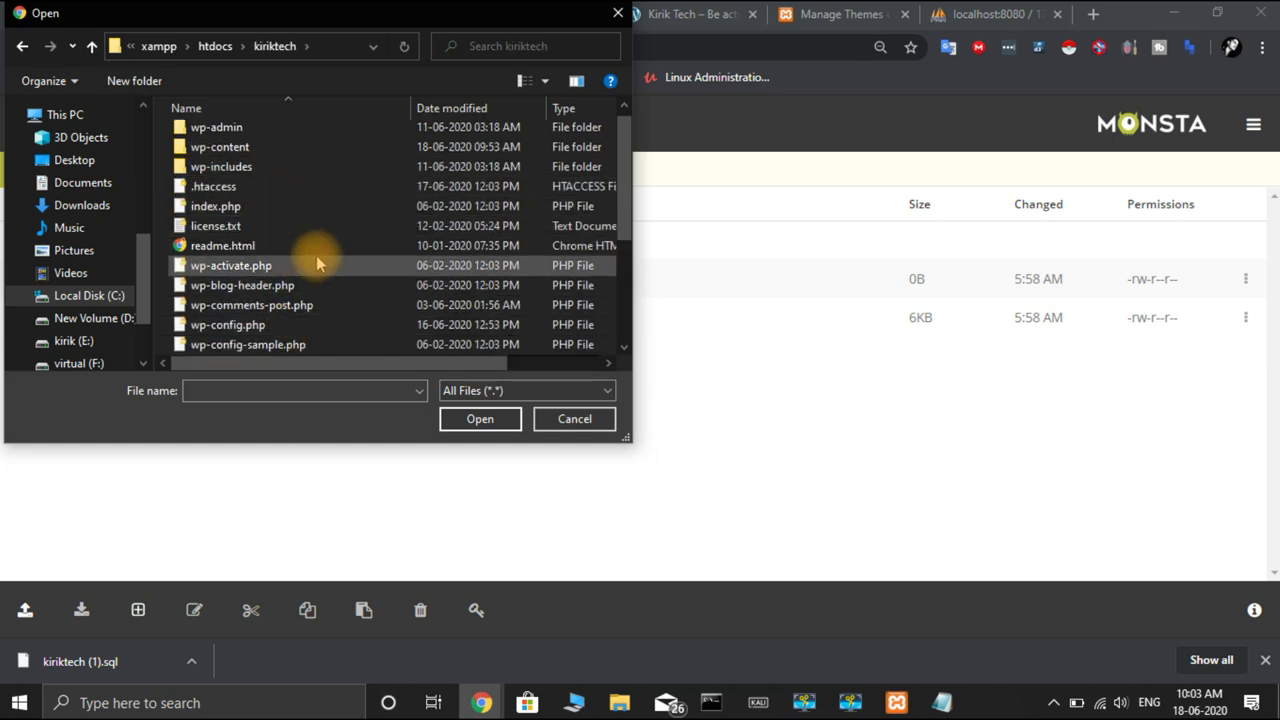
# Select all kiriktech files to upload, then cancel once .htaccess and index.php arrive
pyautogui.click(480, 420)
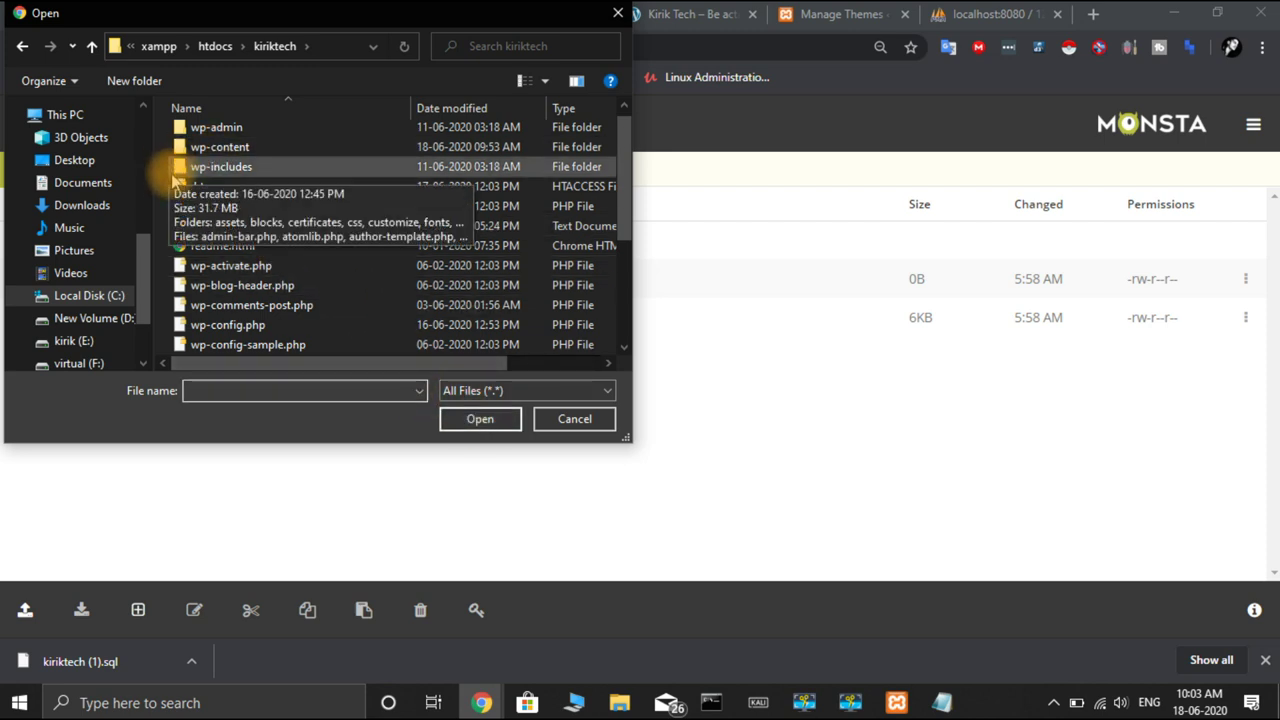
pyautogui.hotkey('ctrl', 'a')
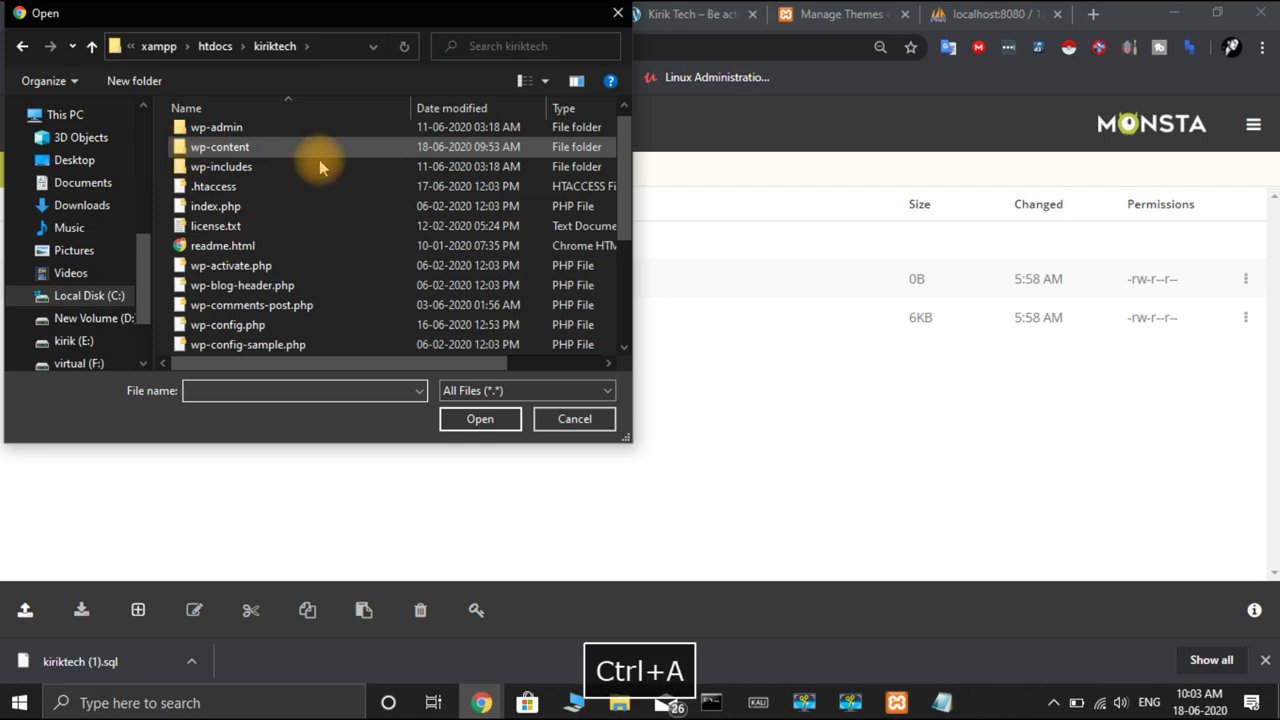
pyautogui.moveTo(163, 124); pyautogui.dragTo(306, 463)
pyautogui.click(478, 419)
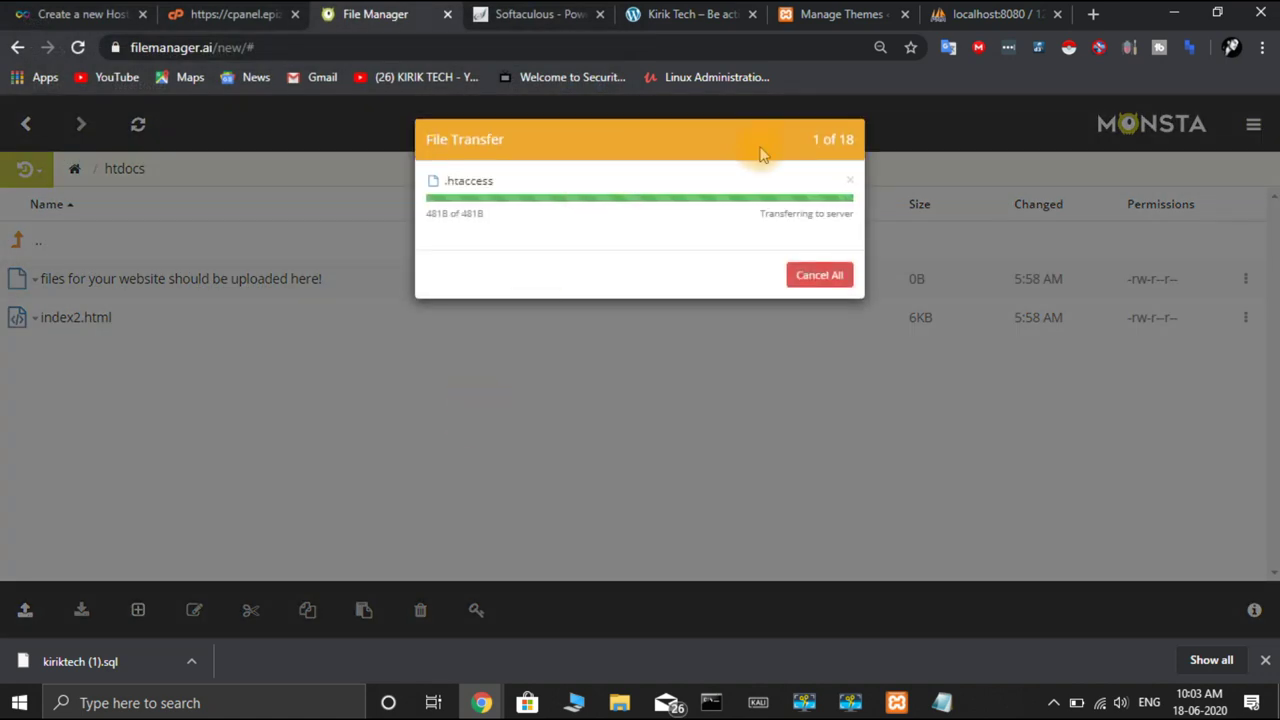
pyautogui.click(827, 279)
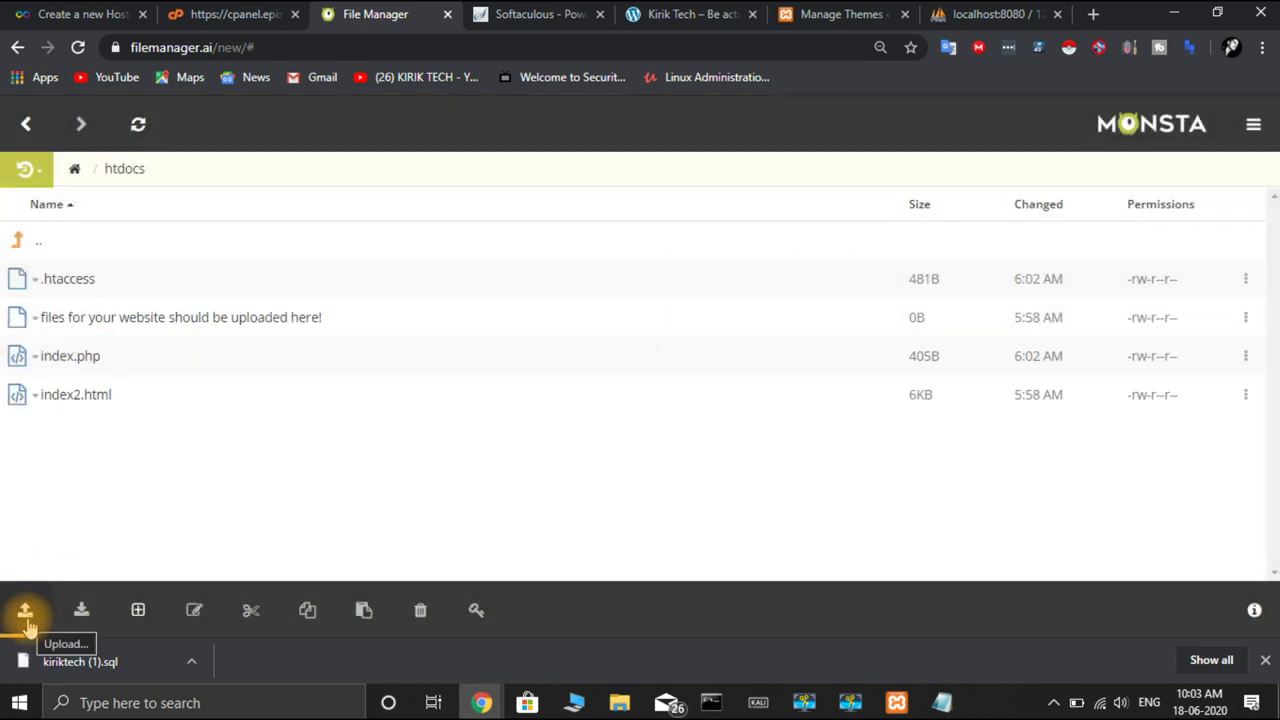
# Start an Upload Folder, pick wp-content, then close the dialog without uploading
pyautogui.click(26, 614)
pyautogui.click(72, 538)
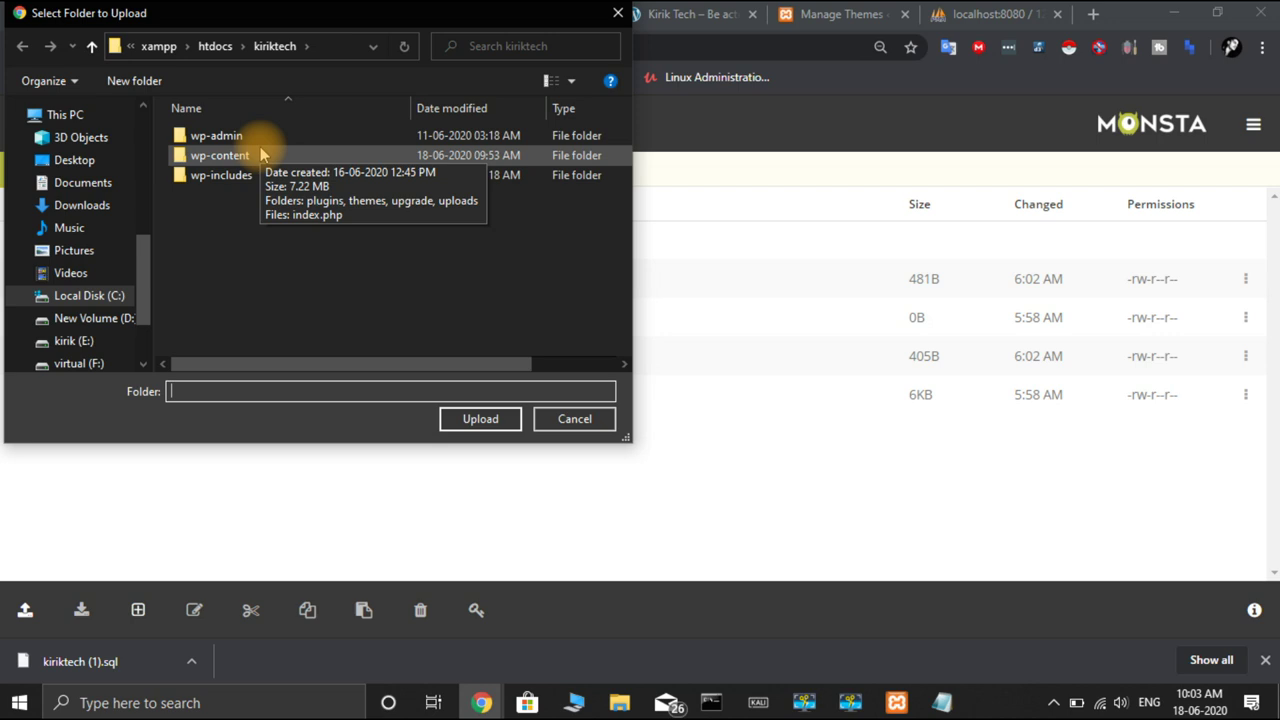
pyautogui.moveTo(260, 155)
pyautogui.mouseDown()
pyautogui.moveTo(240, 158)
pyautogui.moveTo(251, 143)
pyautogui.moveTo(243, 160)
pyautogui.mouseUp()
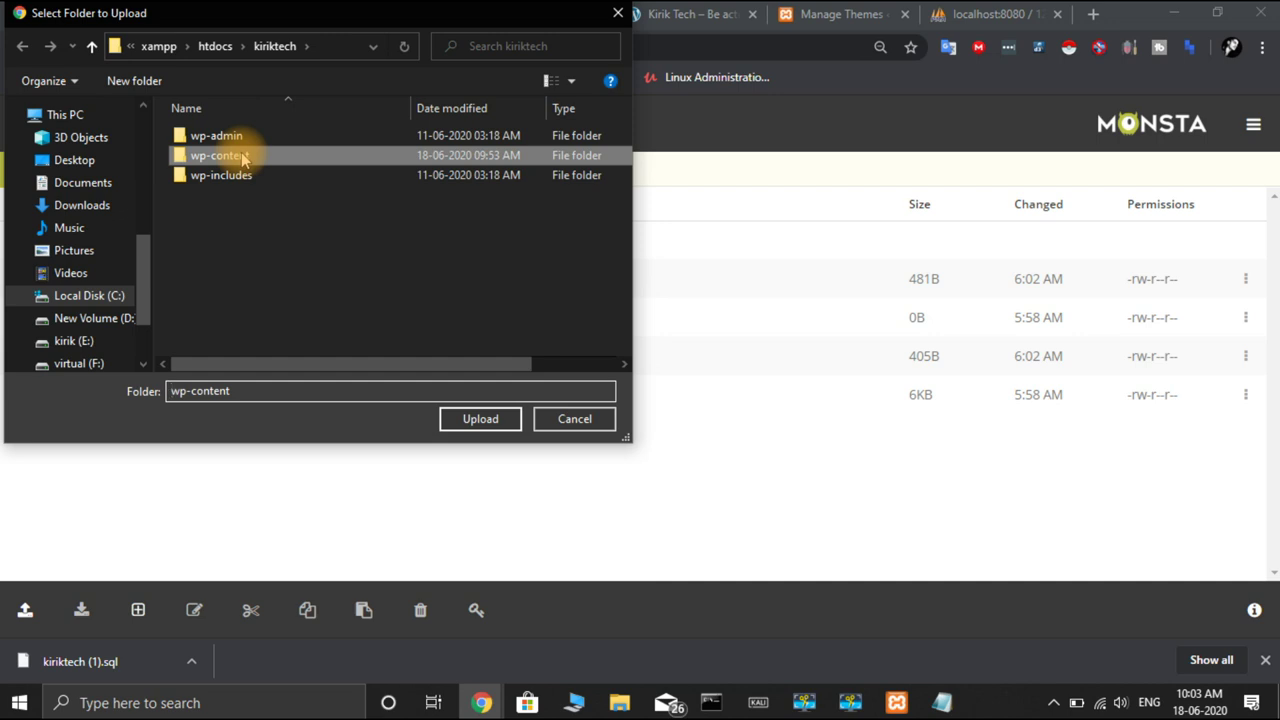
pyautogui.click(617, 14)
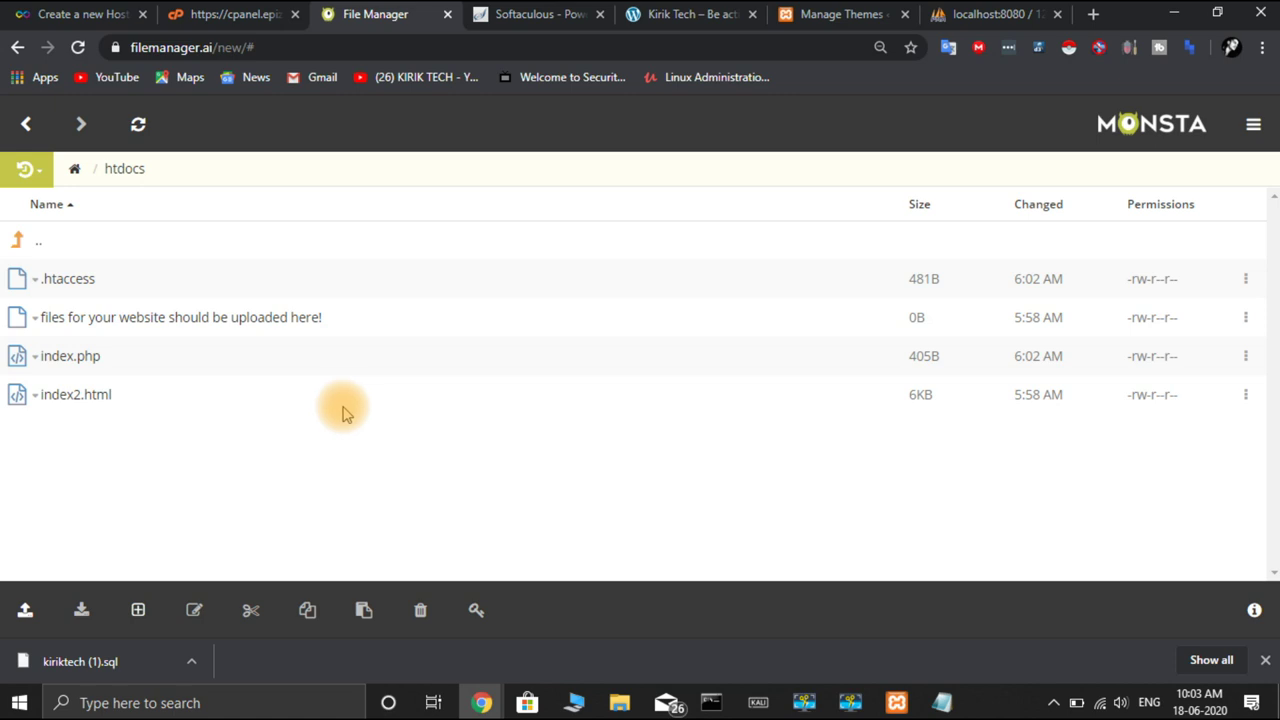
pyautogui.click(620, 703)
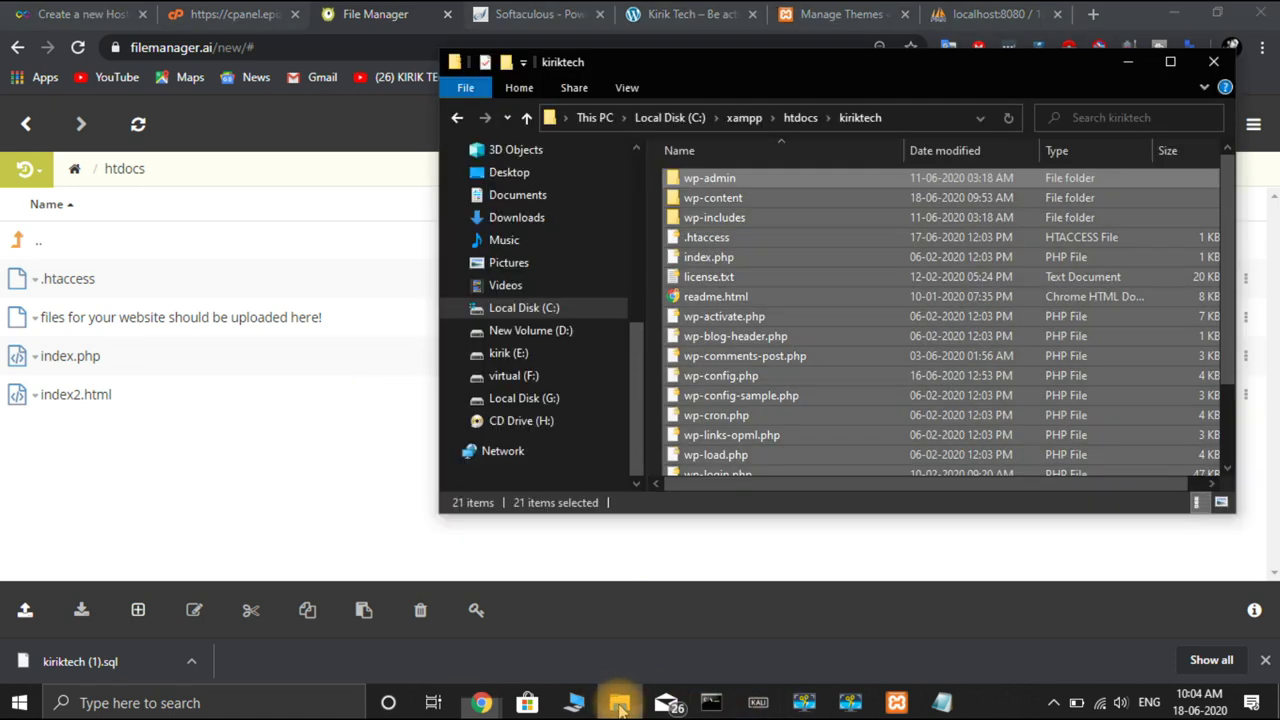
pyautogui.scroll(-1, 820, 263)
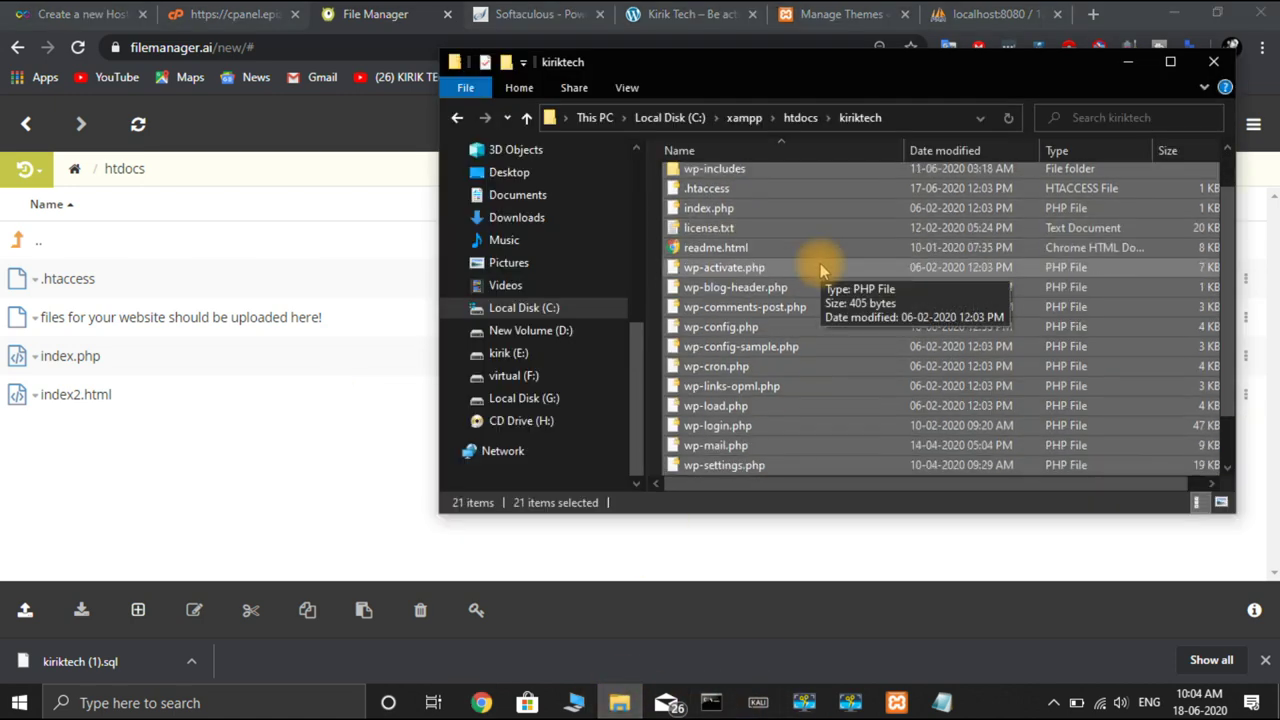
pyautogui.scroll(-1, 820, 268)
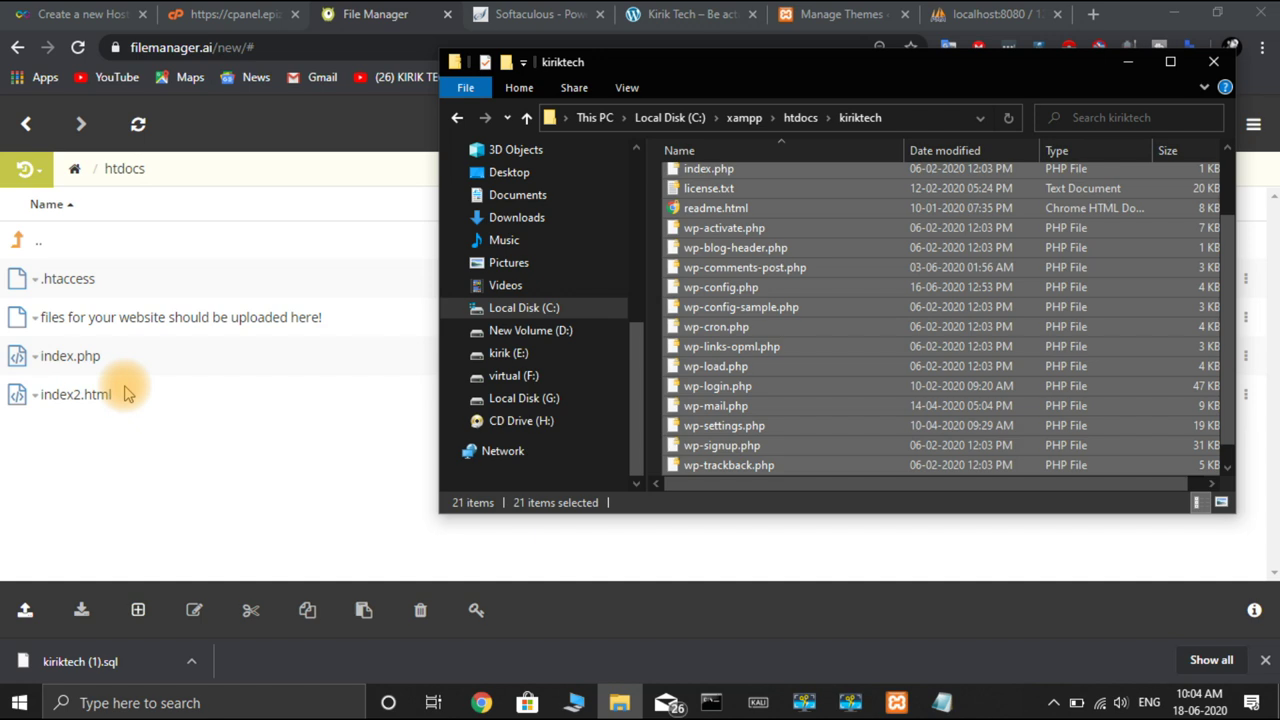
pyautogui.click(165, 470)
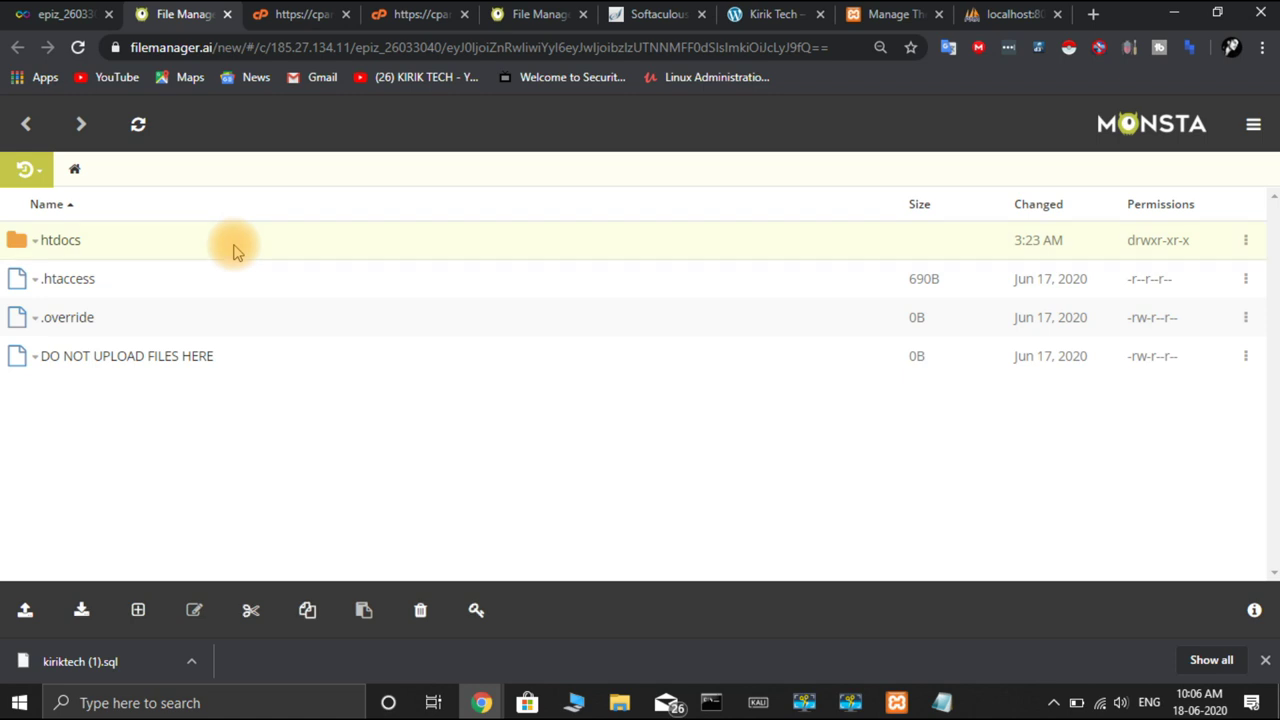
# Open the remote htdocs folder and scroll its WordPress files from wp-admin to xmlrpc.php
pyautogui.click(58, 244)
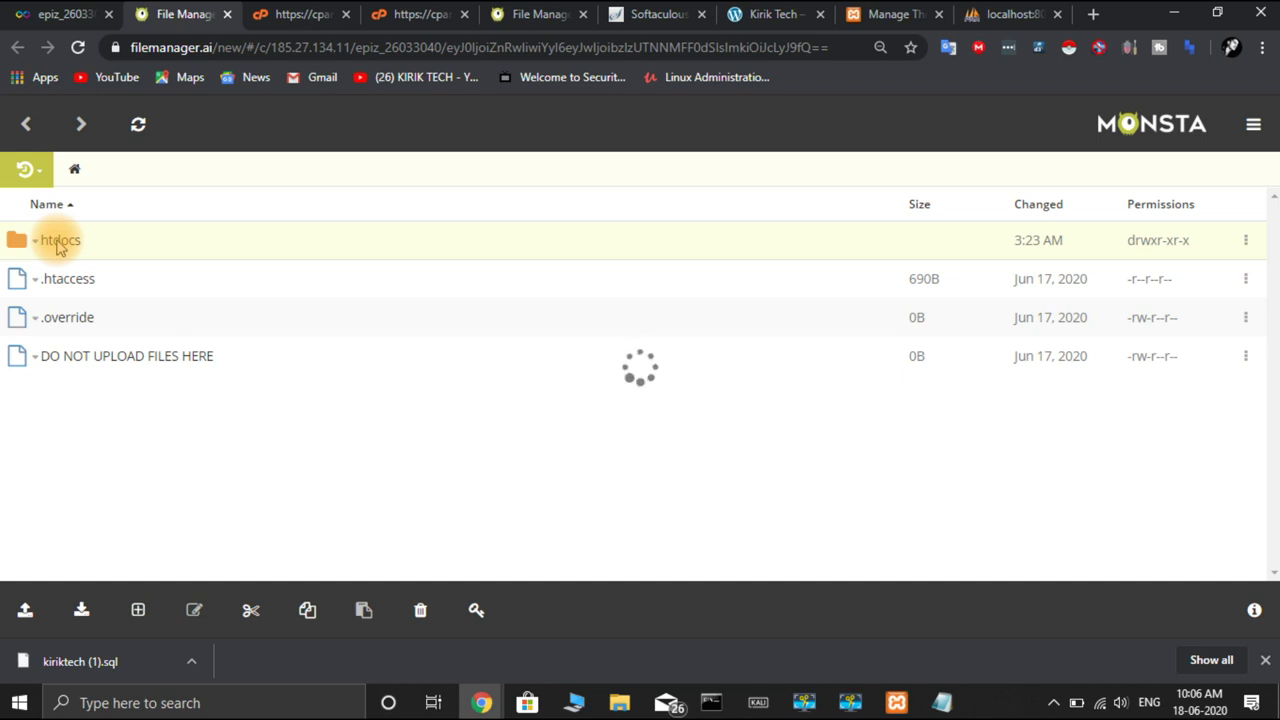
pyautogui.scroll(-5, 350, 495)
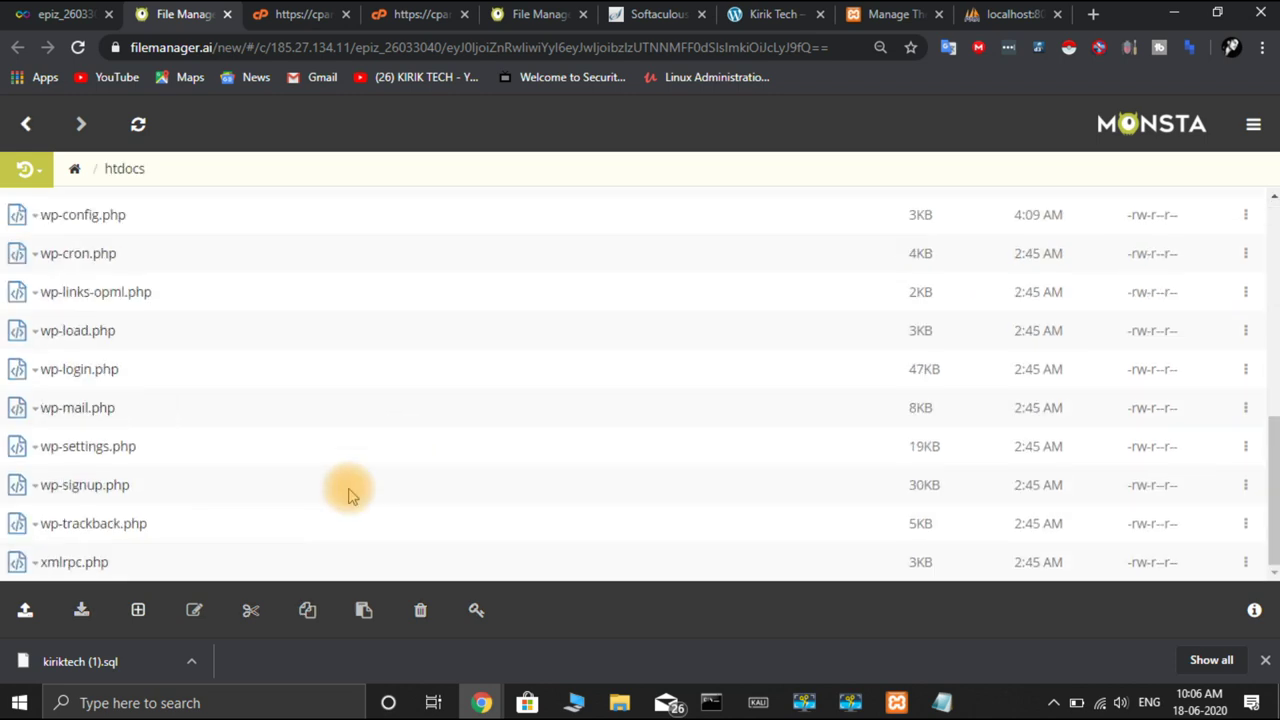
pyautogui.scroll(5, 350, 495)
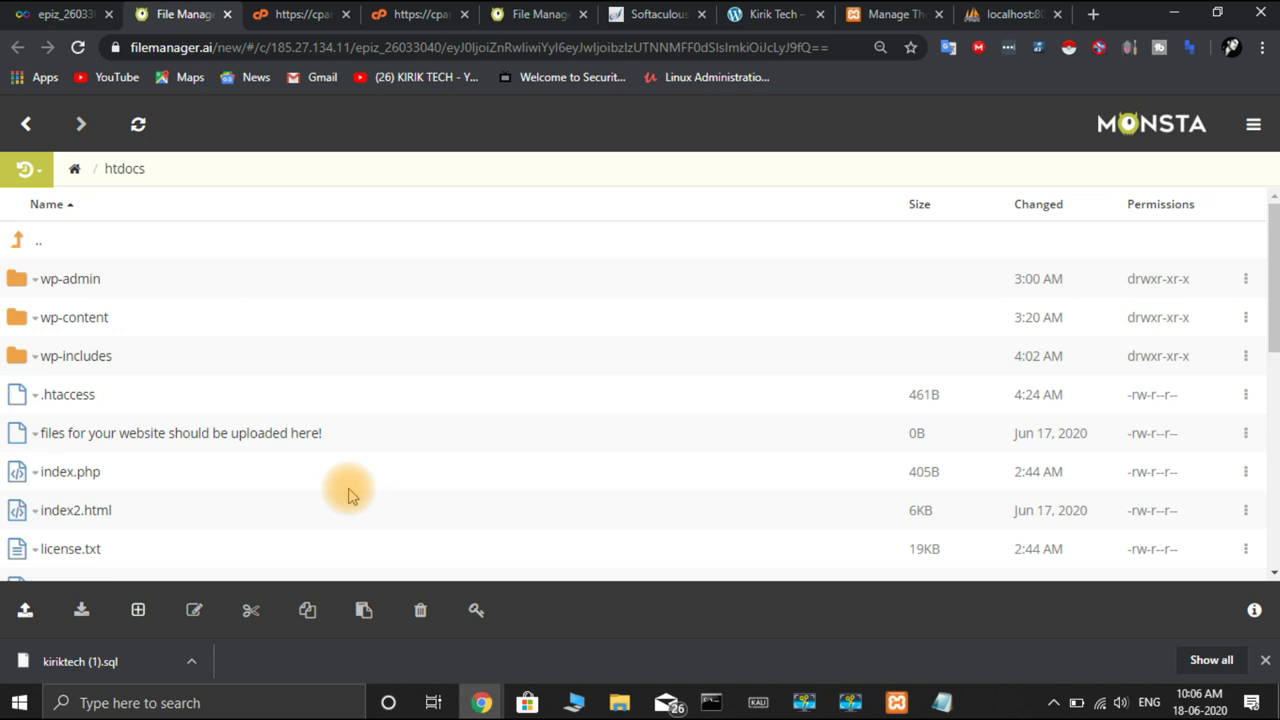
pyautogui.scroll(-5, 350, 495)
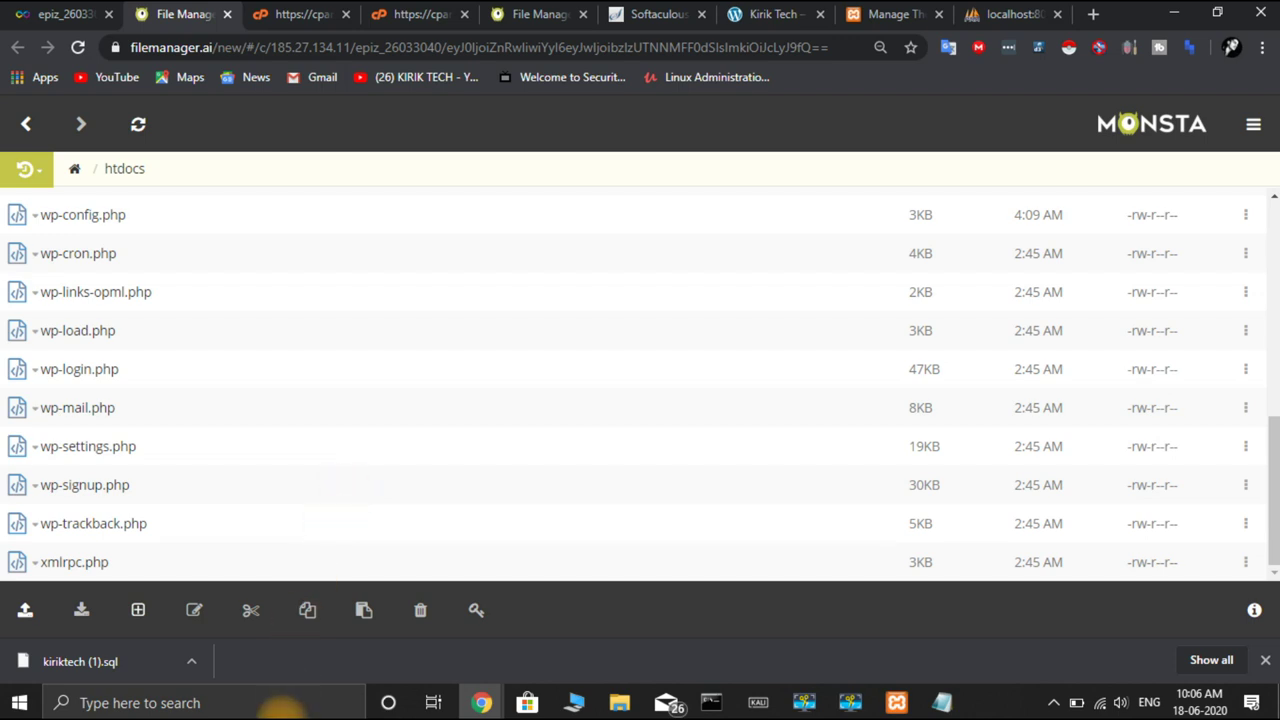
pyautogui.click(295, 703)
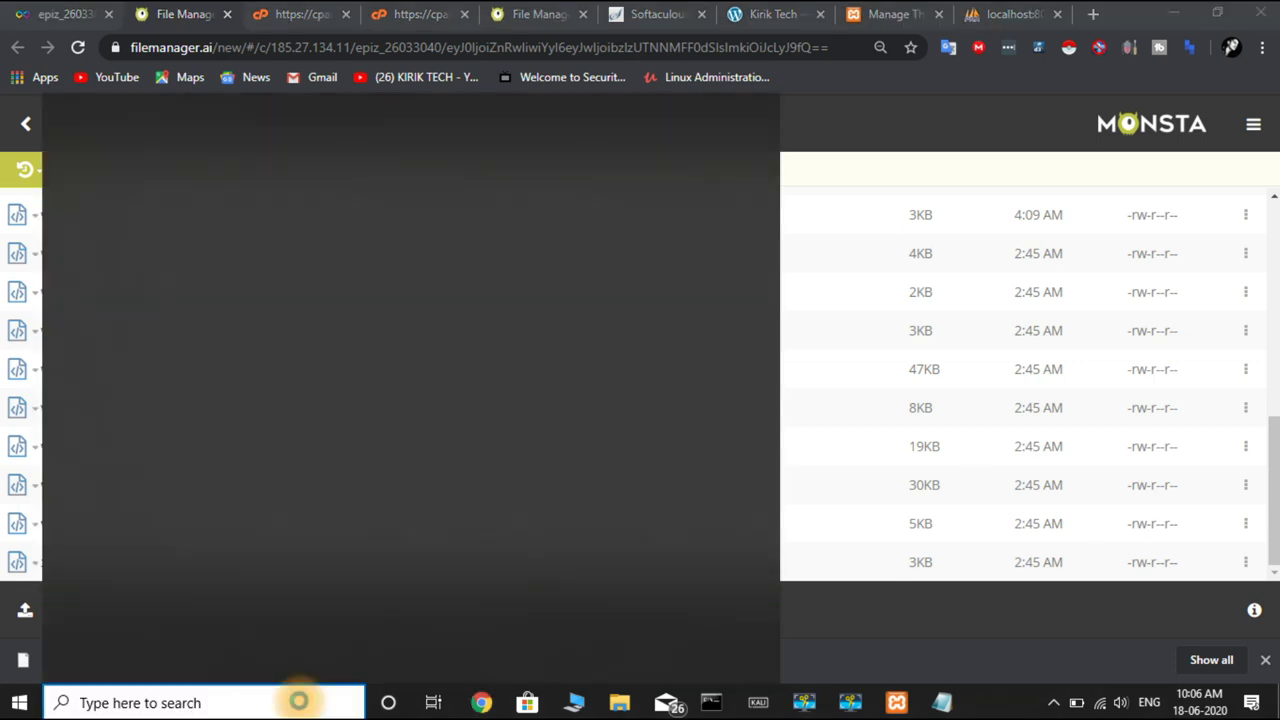
# Launch FileZilla by searching 'fil' in Windows Search, then bring Chrome back in front
pyautogui.write('fi')
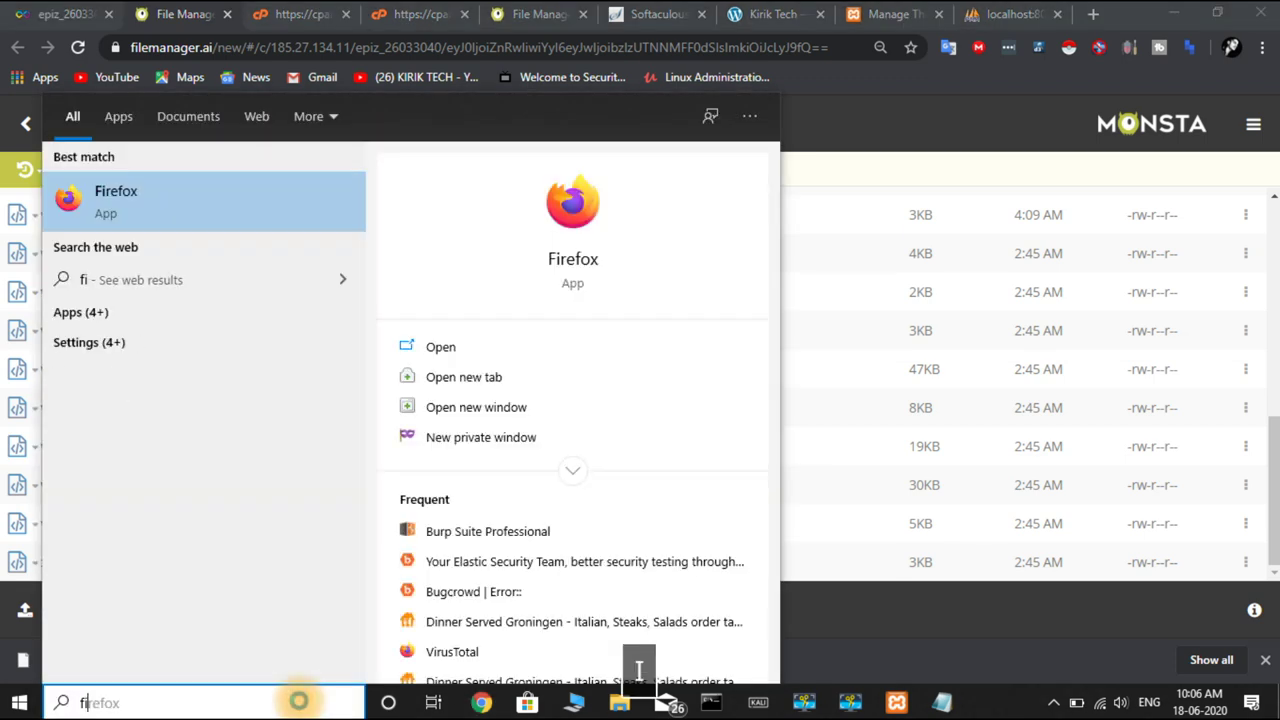
pyautogui.write('l')
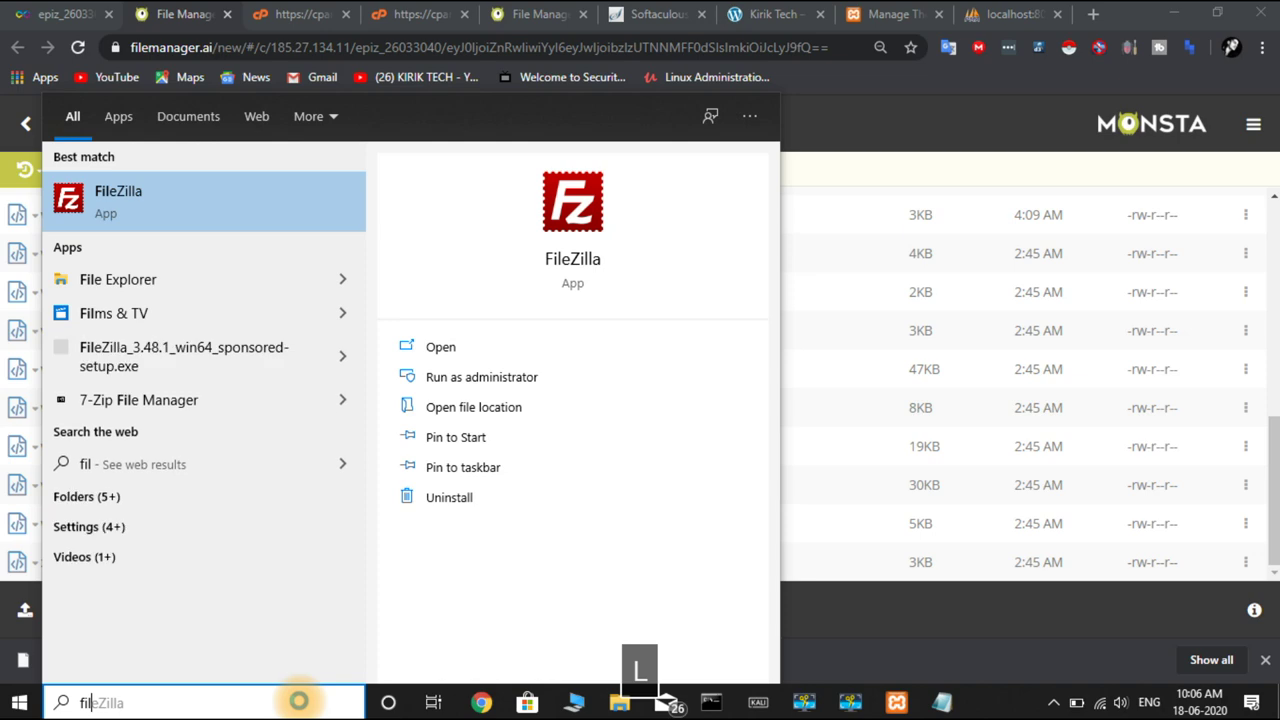
pyautogui.press('Return')
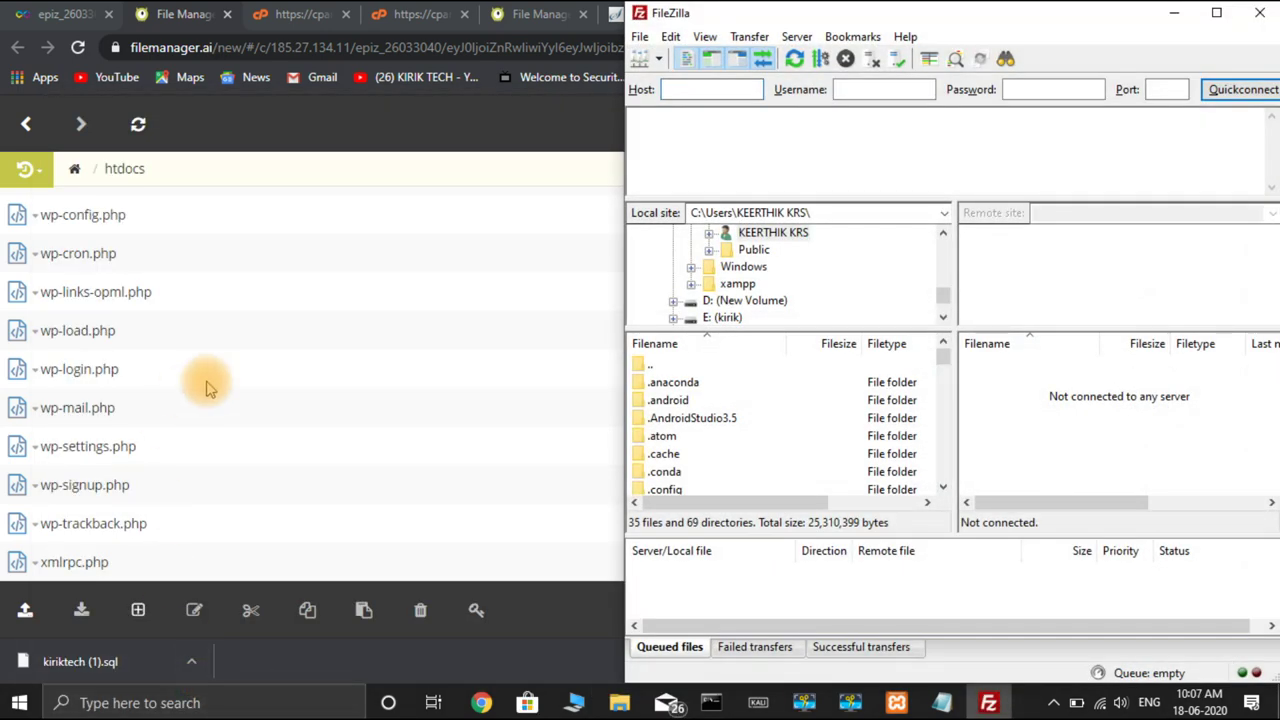
pyautogui.click(362, 130)
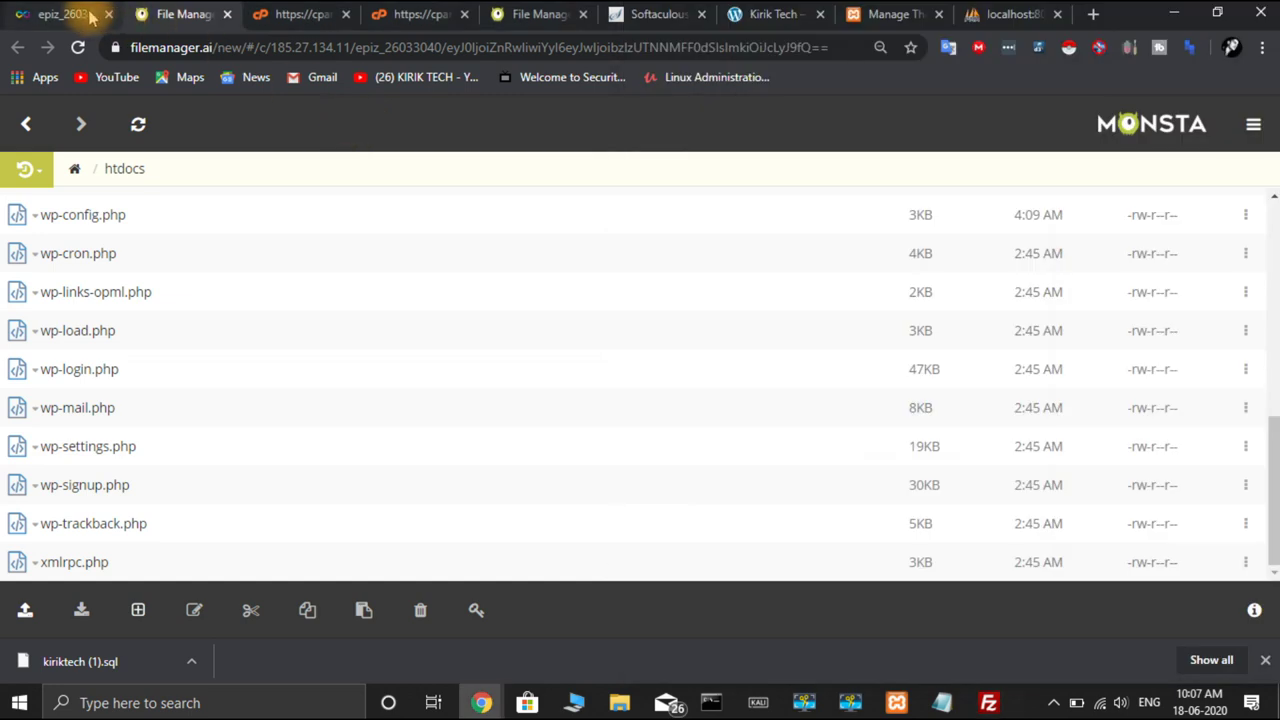
# Go back to the InfinityFree accounts list and manage the kiriktech.epizy.com hosting account
pyautogui.click(92, 16)
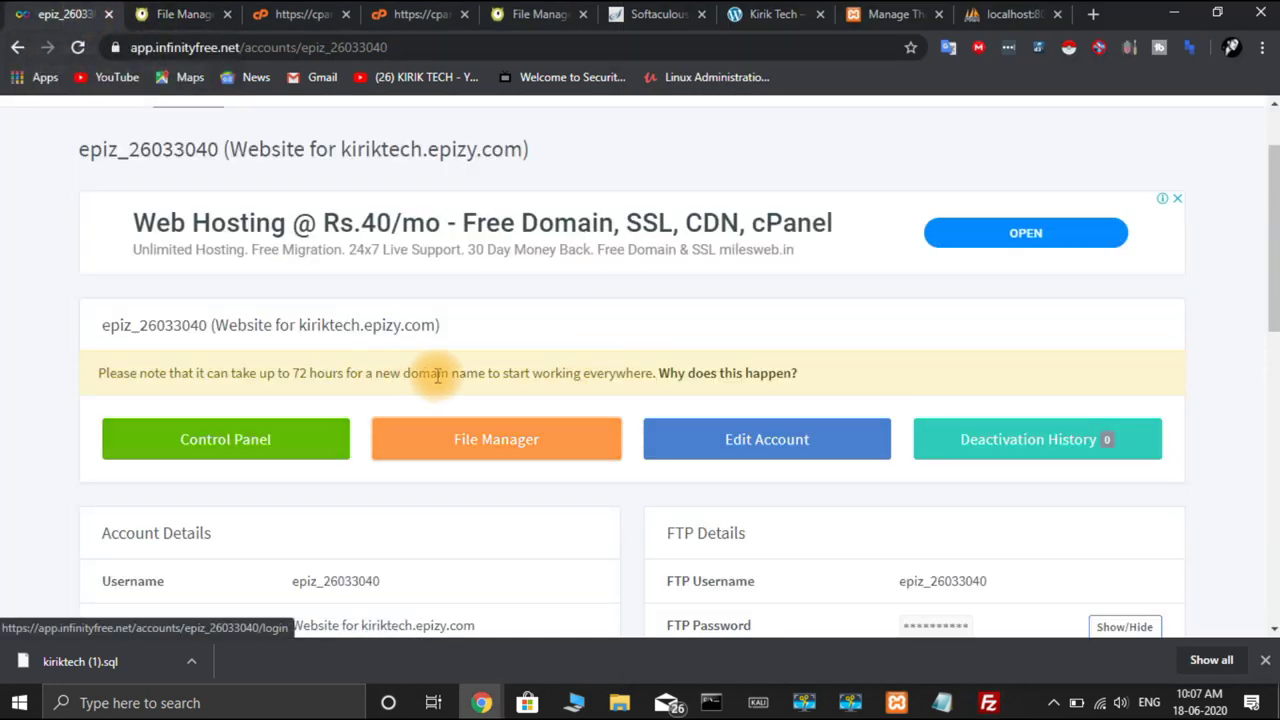
pyautogui.scroll(-3, 492, 356)
pyautogui.scroll(-4, 492, 360)
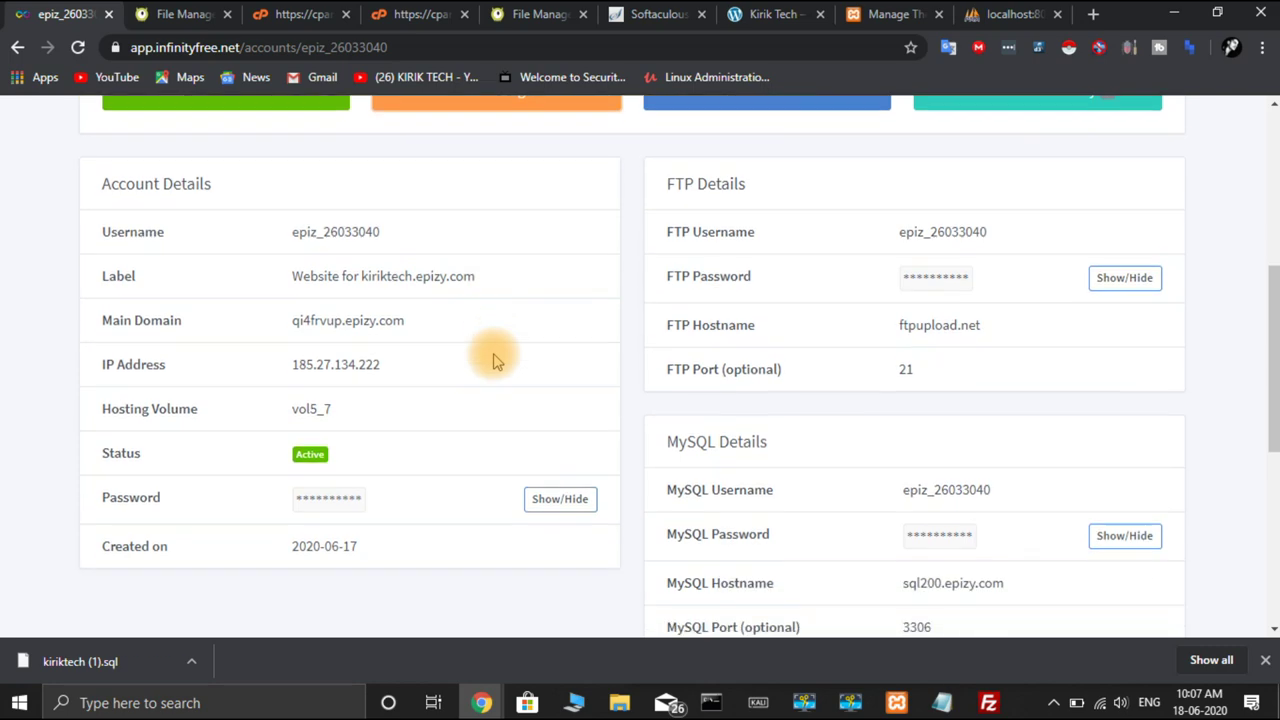
pyautogui.scroll(7, 492, 360)
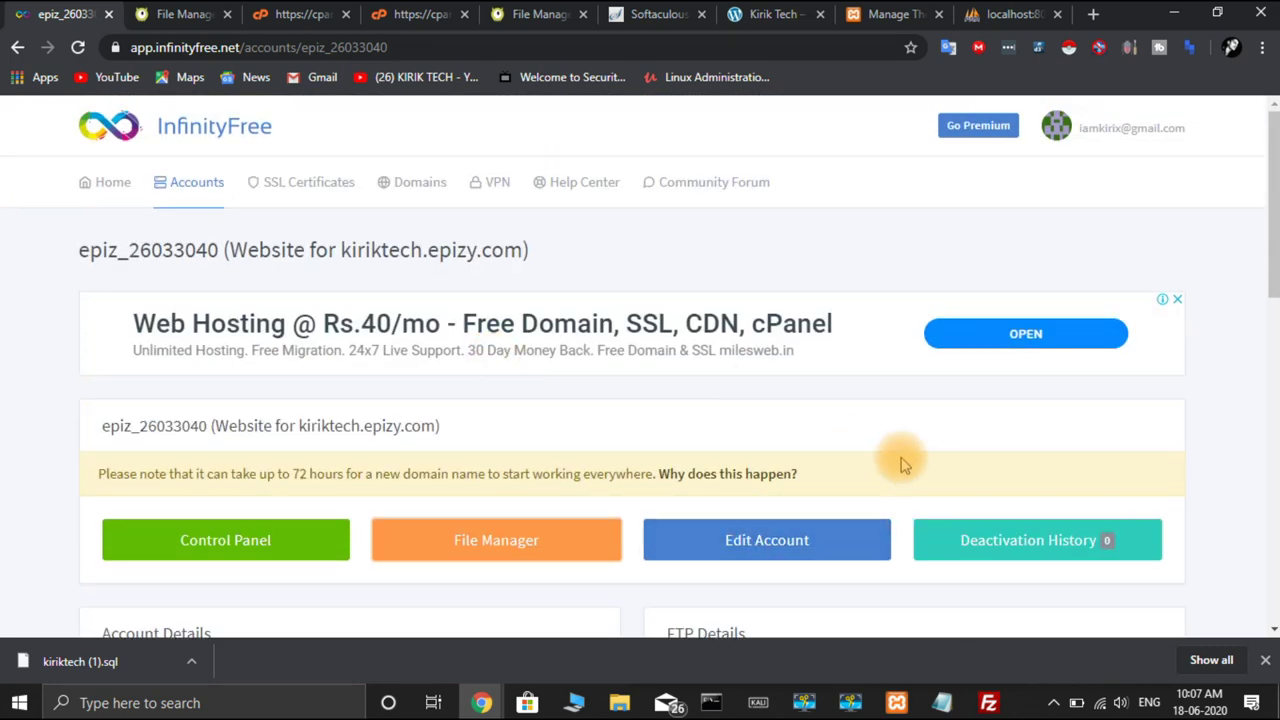
pyautogui.click(17, 48)
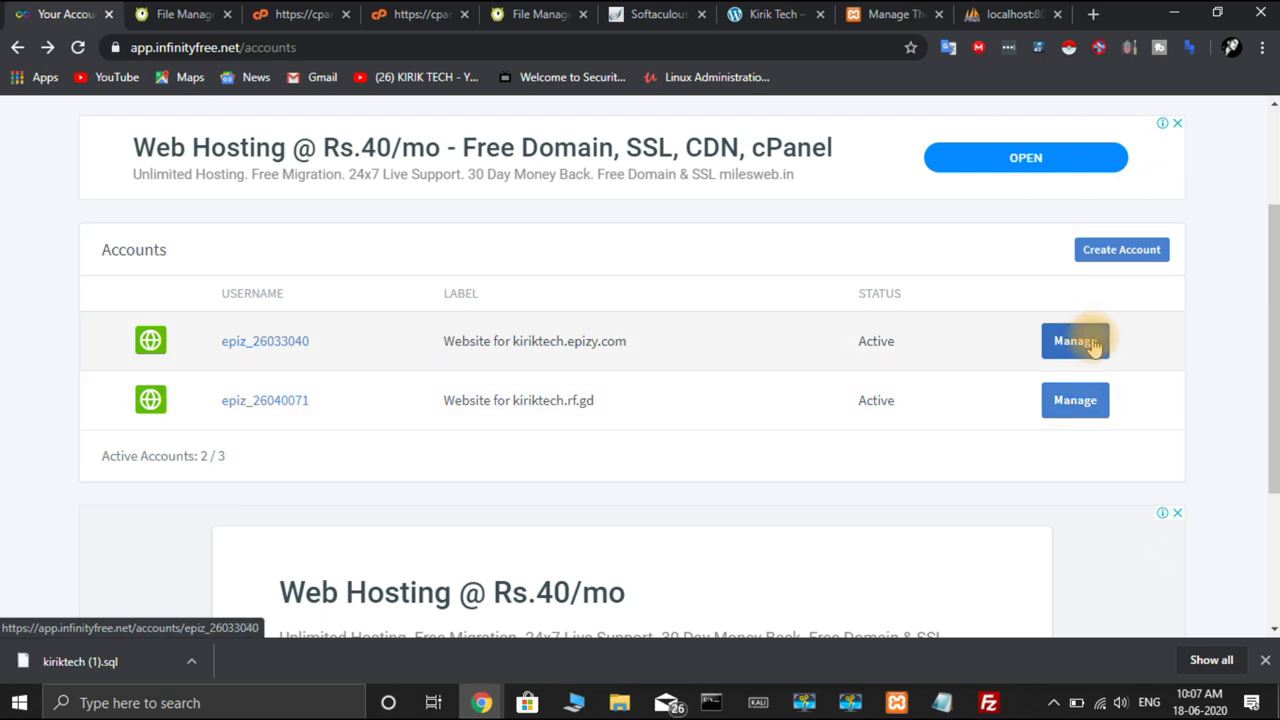
pyautogui.click(1094, 345)
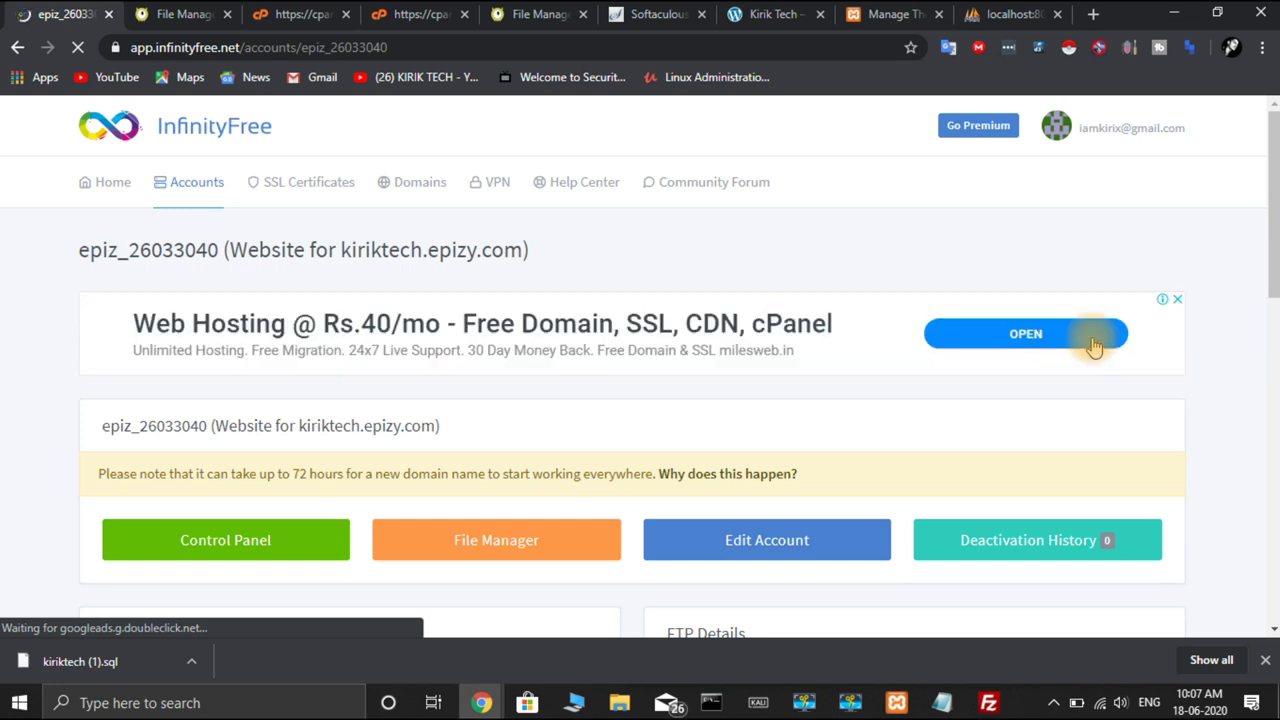
# Reveal the account's FTP password and bring FileZilla up beside the FTP details
pyautogui.scroll(-4, 1094, 345)
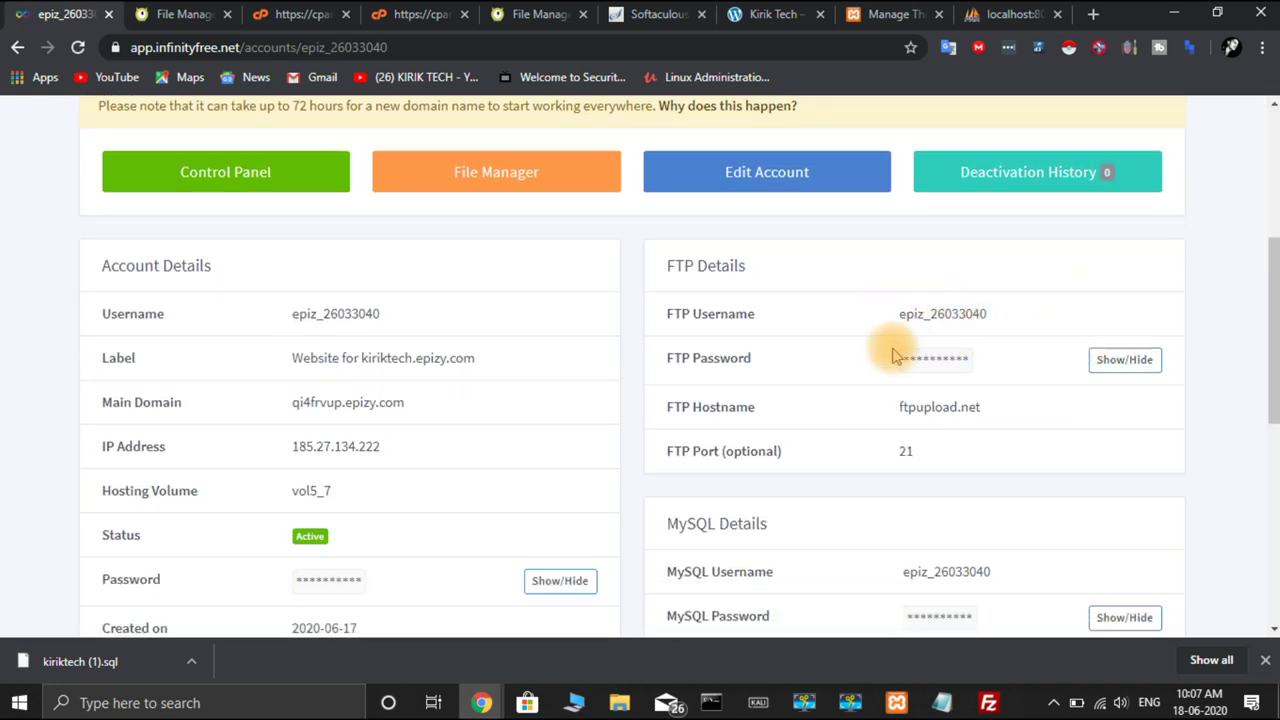
pyautogui.click(1124, 359)
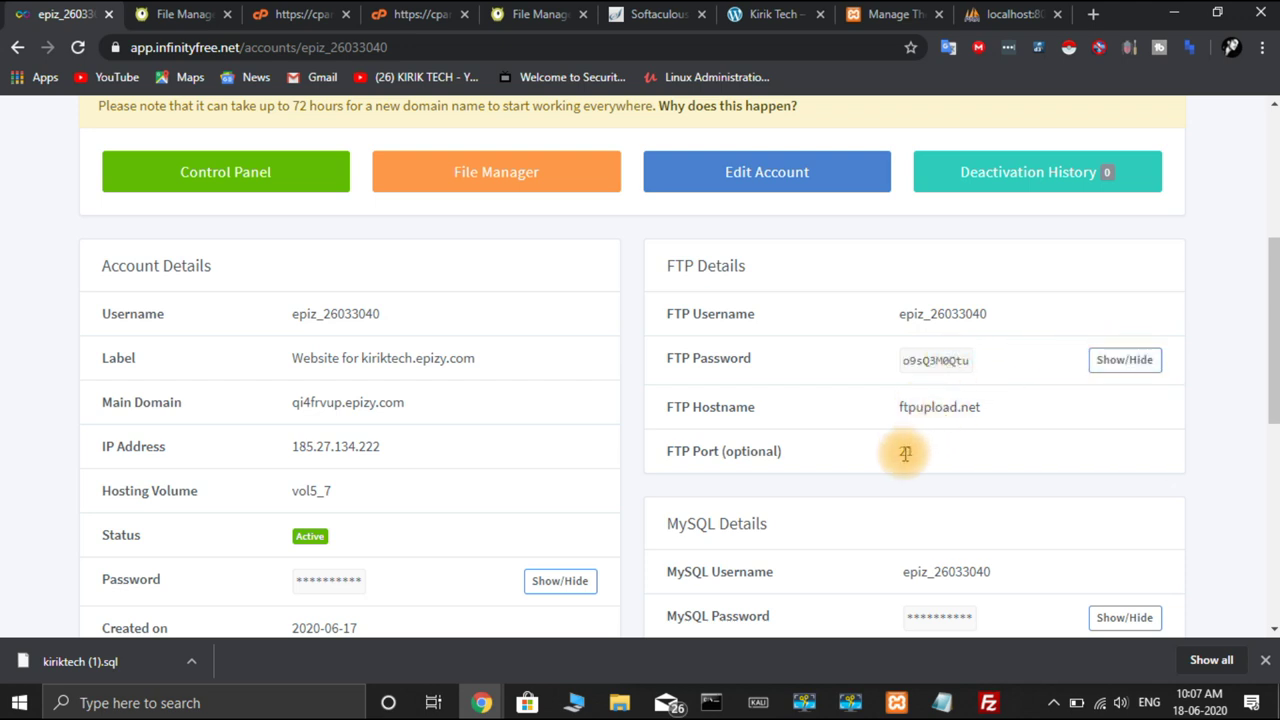
pyautogui.click(988, 703)
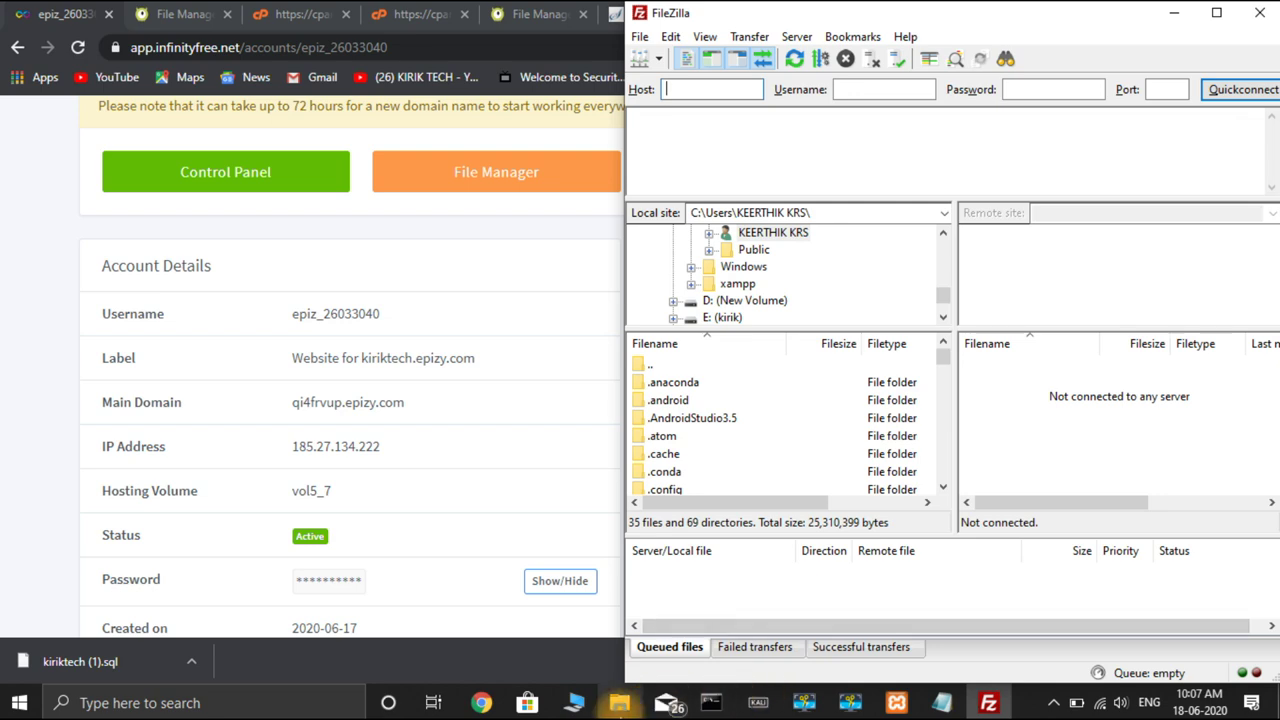
# Select all 21 local kiriktech site files, drag them into FileZilla's remote pane, then close the folder window
pyautogui.click(620, 703)
pyautogui.moveTo(1057, 72); pyautogui.dragTo(450, 105)
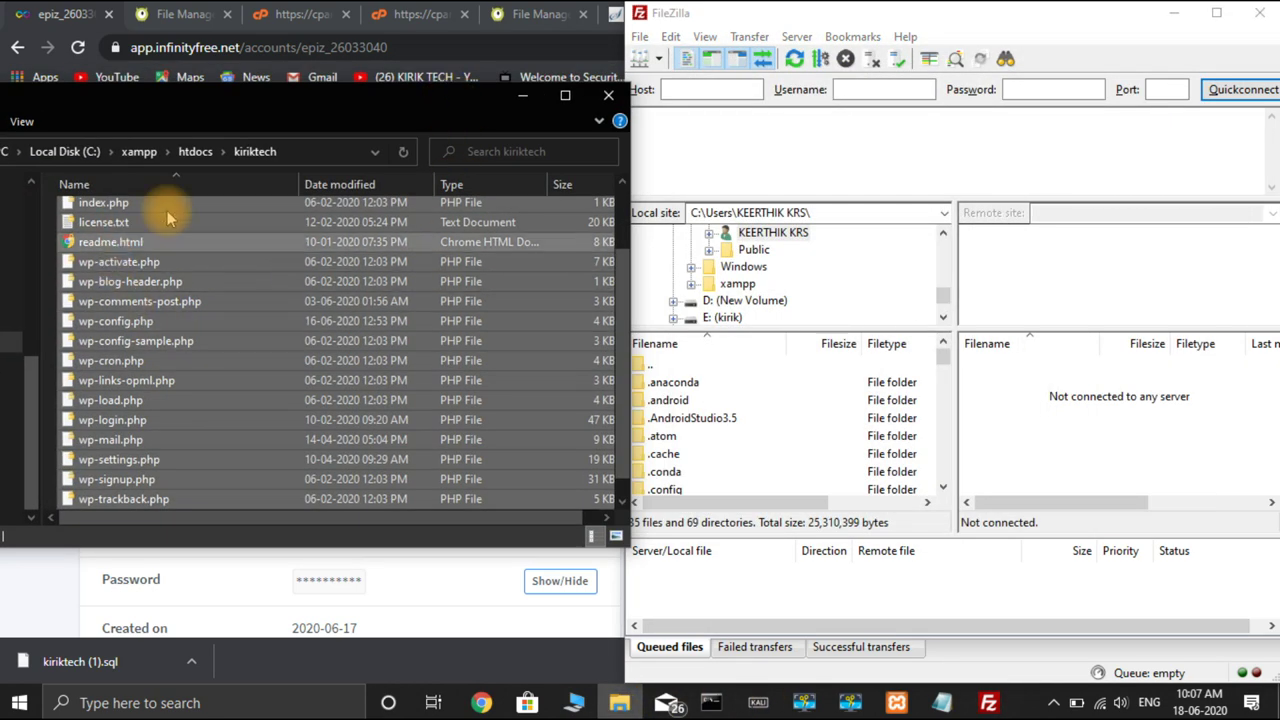
pyautogui.click(281, 340)
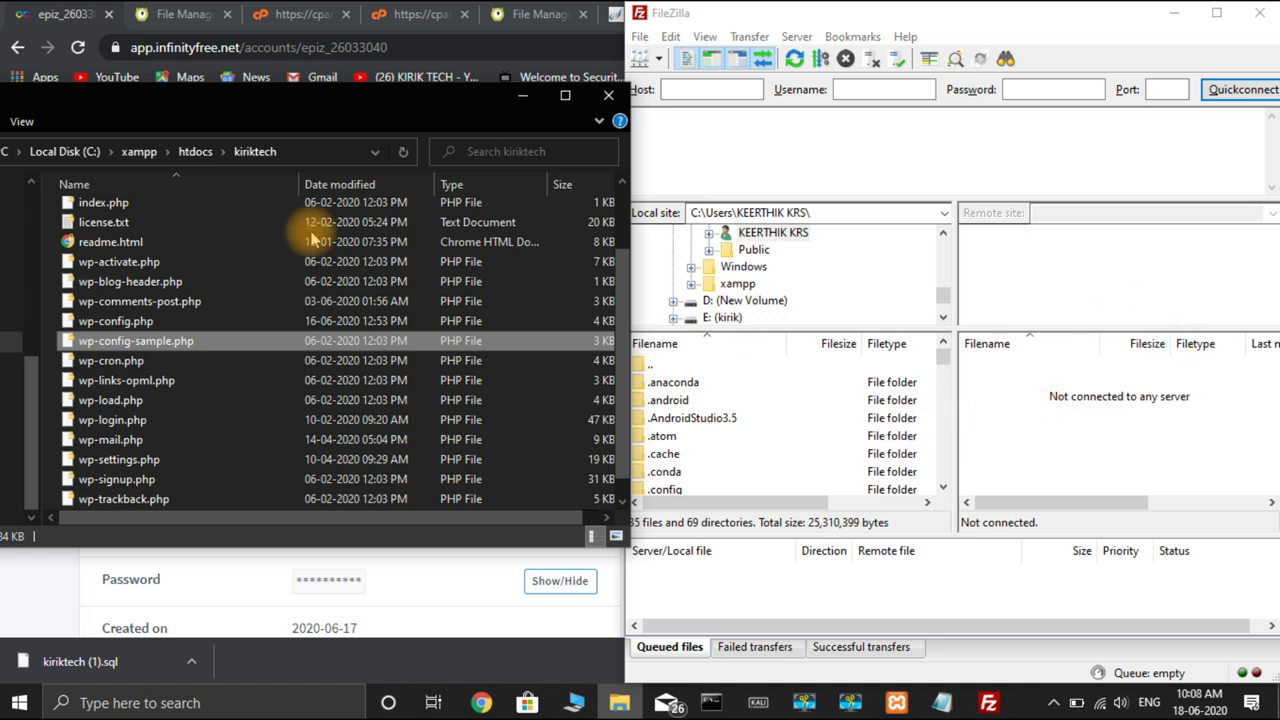
pyautogui.hotkey('ctrl', 'a')
pyautogui.moveTo(190, 222); pyautogui.dragTo(447, 425)
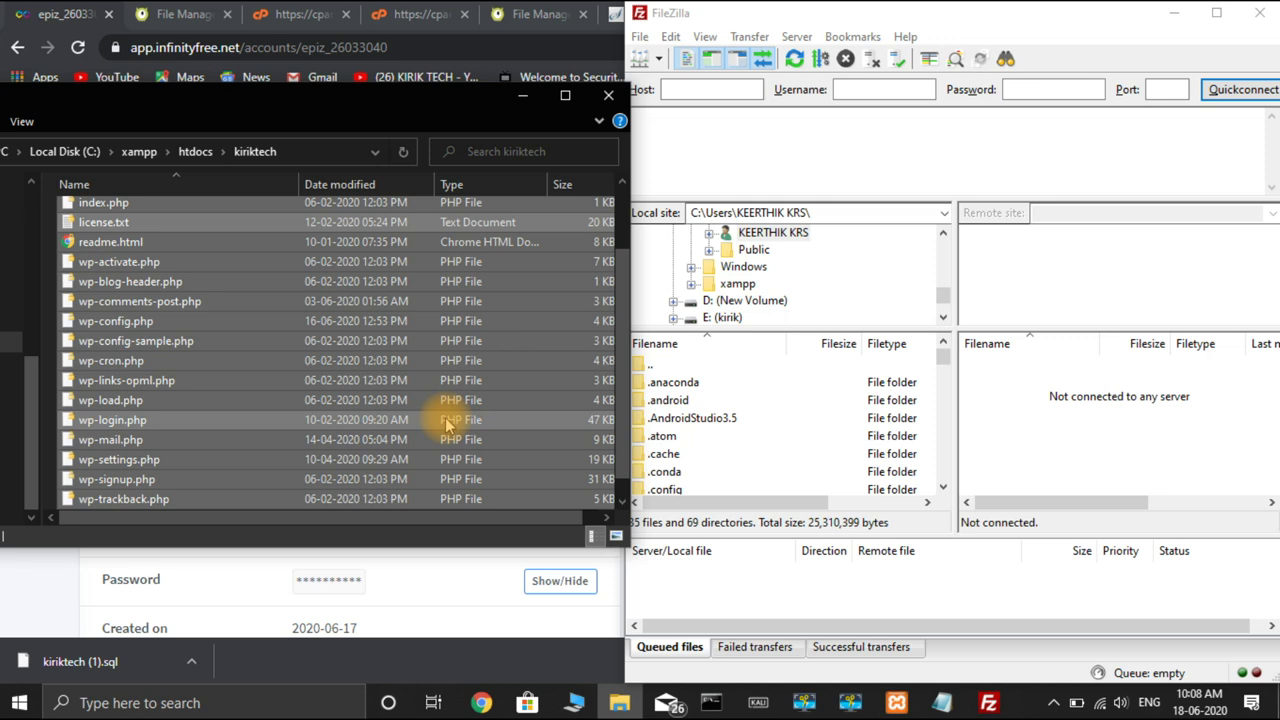
pyautogui.click(608, 97)
# Close FileZilla and launch the kiriktech.epizy.com account's Control Panel from the Client Area
pyautogui.click(1259, 13)
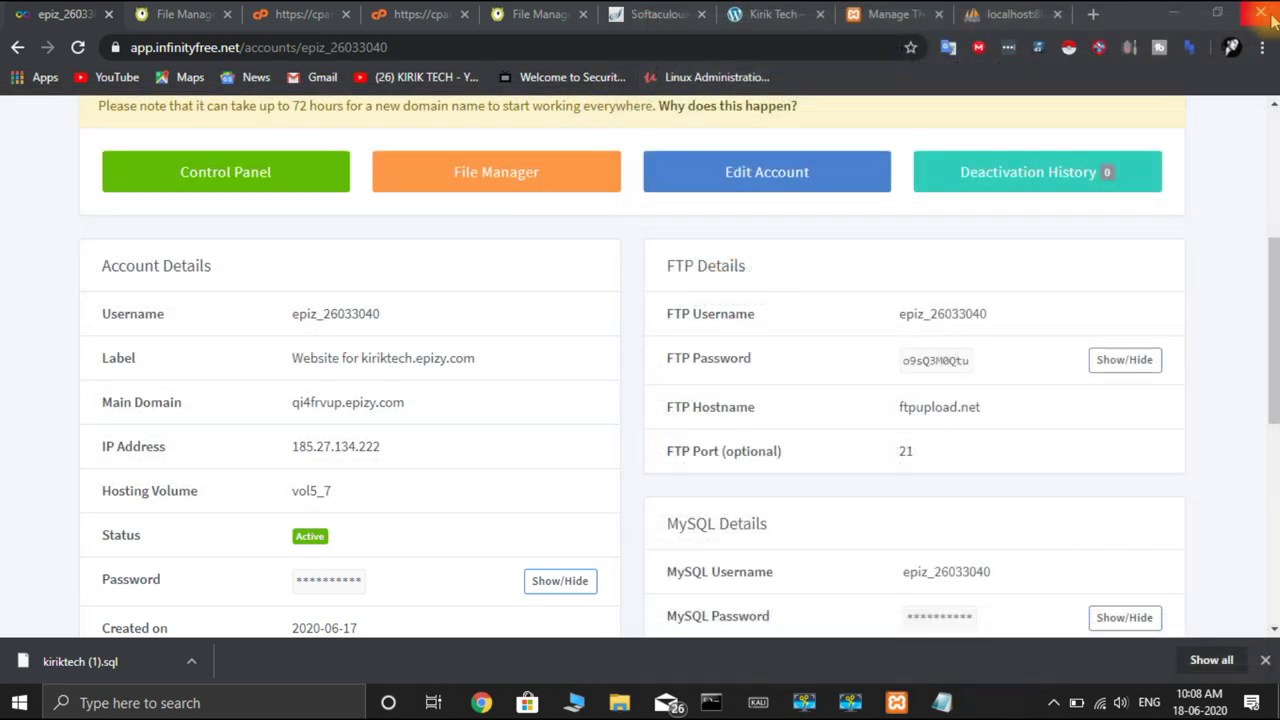
pyautogui.click(905, 407)
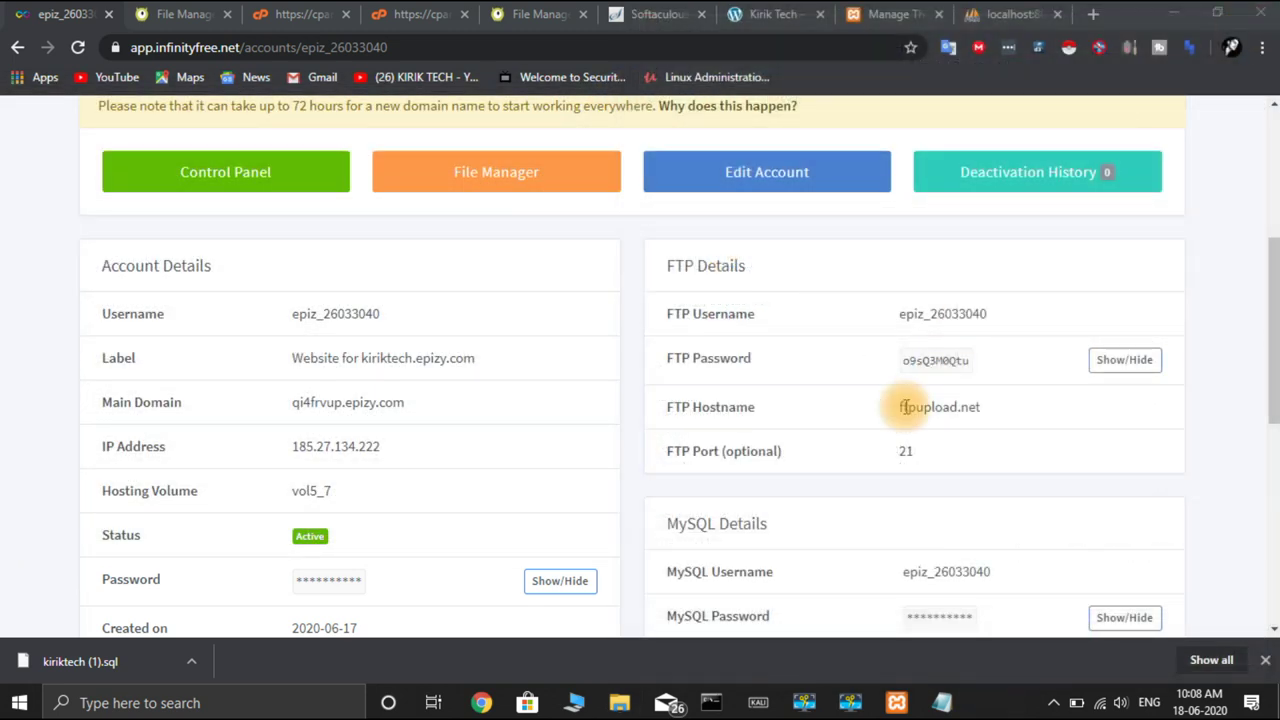
pyautogui.scroll(-1, 905, 407)
pyautogui.scroll(5, 904, 406)
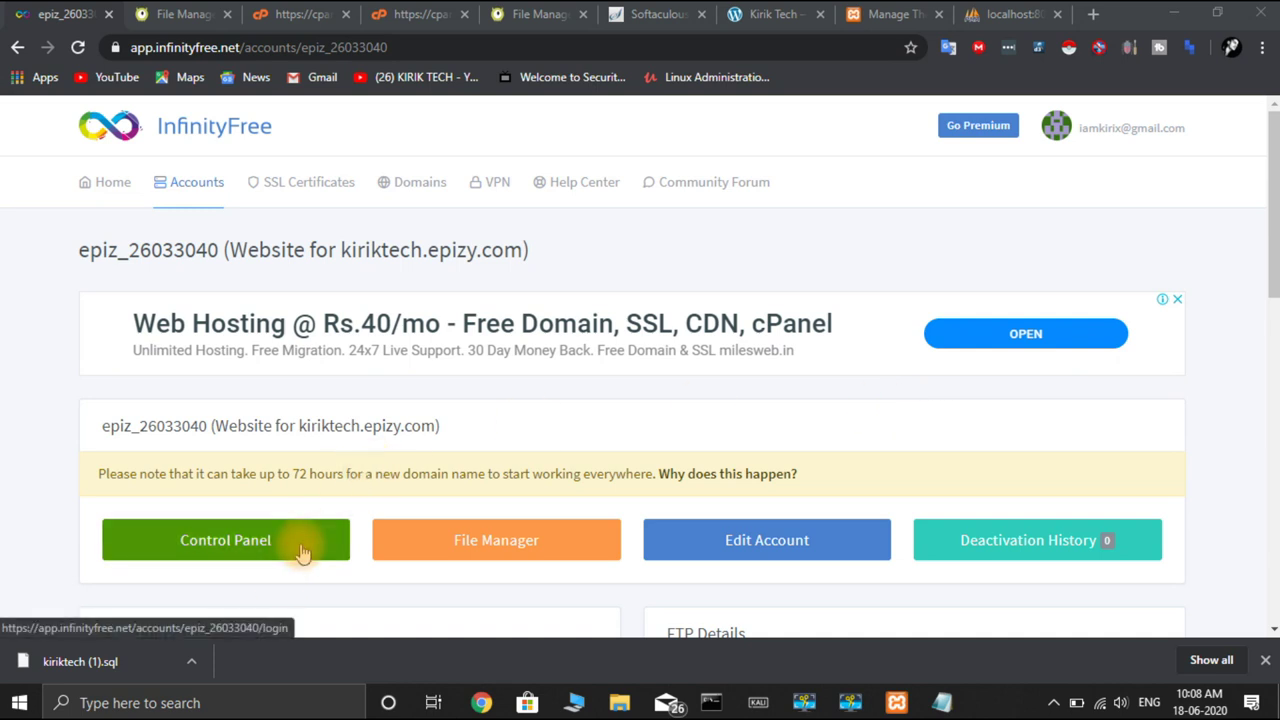
pyautogui.click(303, 553)
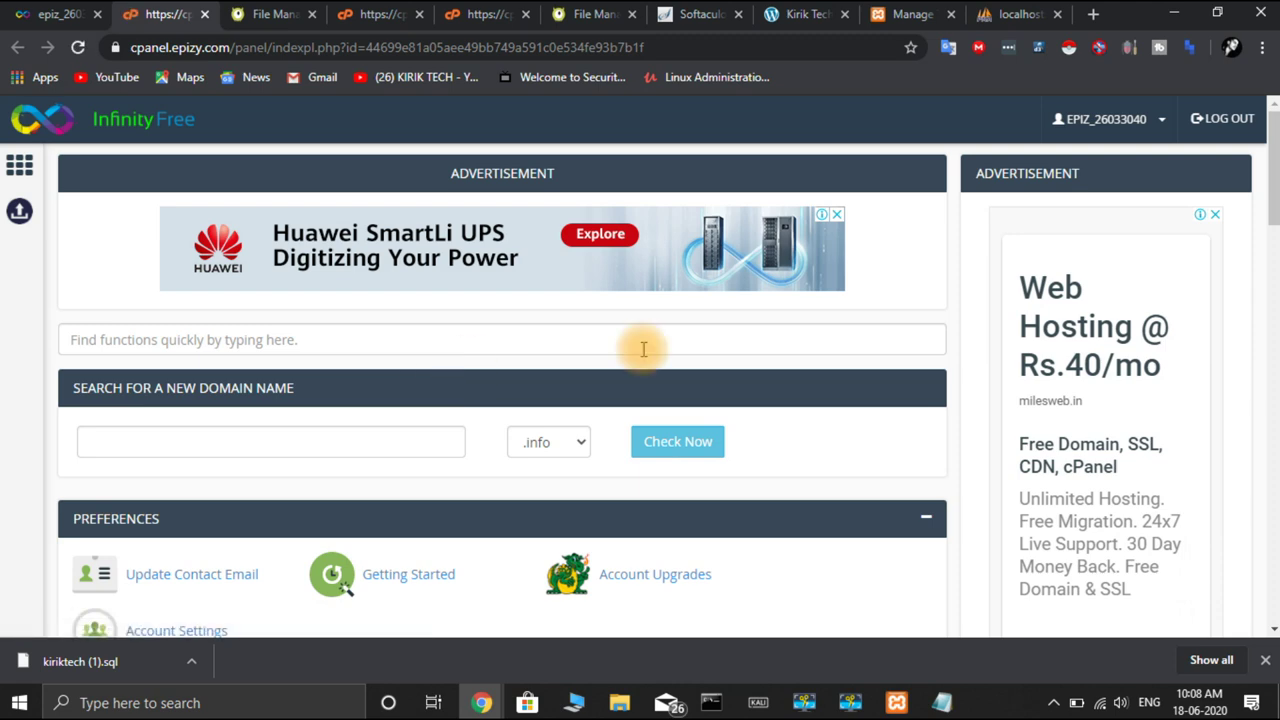
pyautogui.scroll(-5, 812, 418)
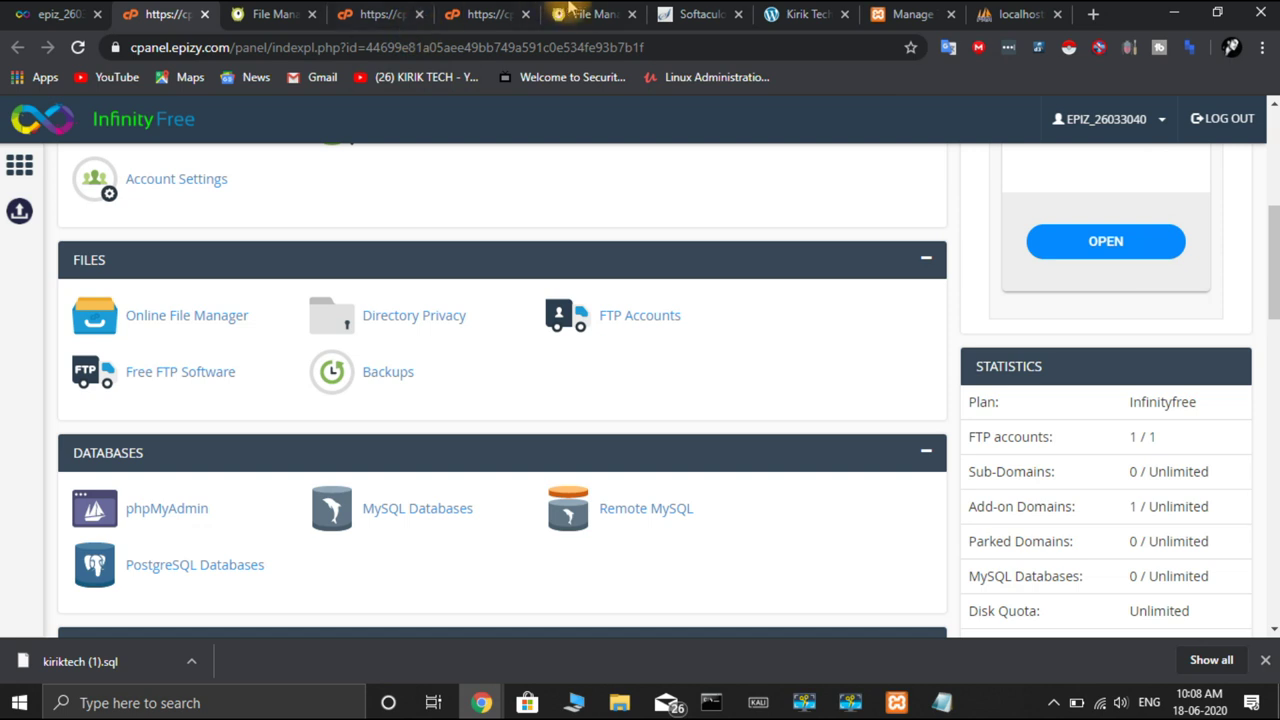
pyautogui.click(808, 16)
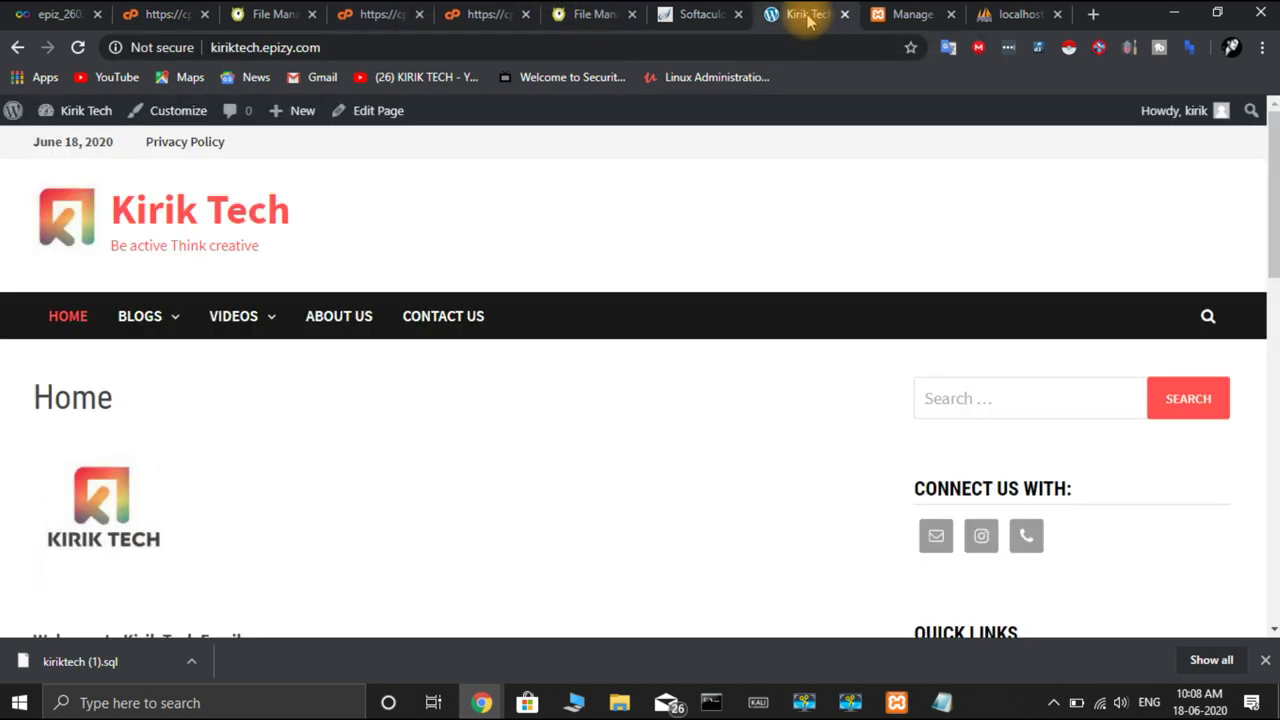
pyautogui.click(78, 47)
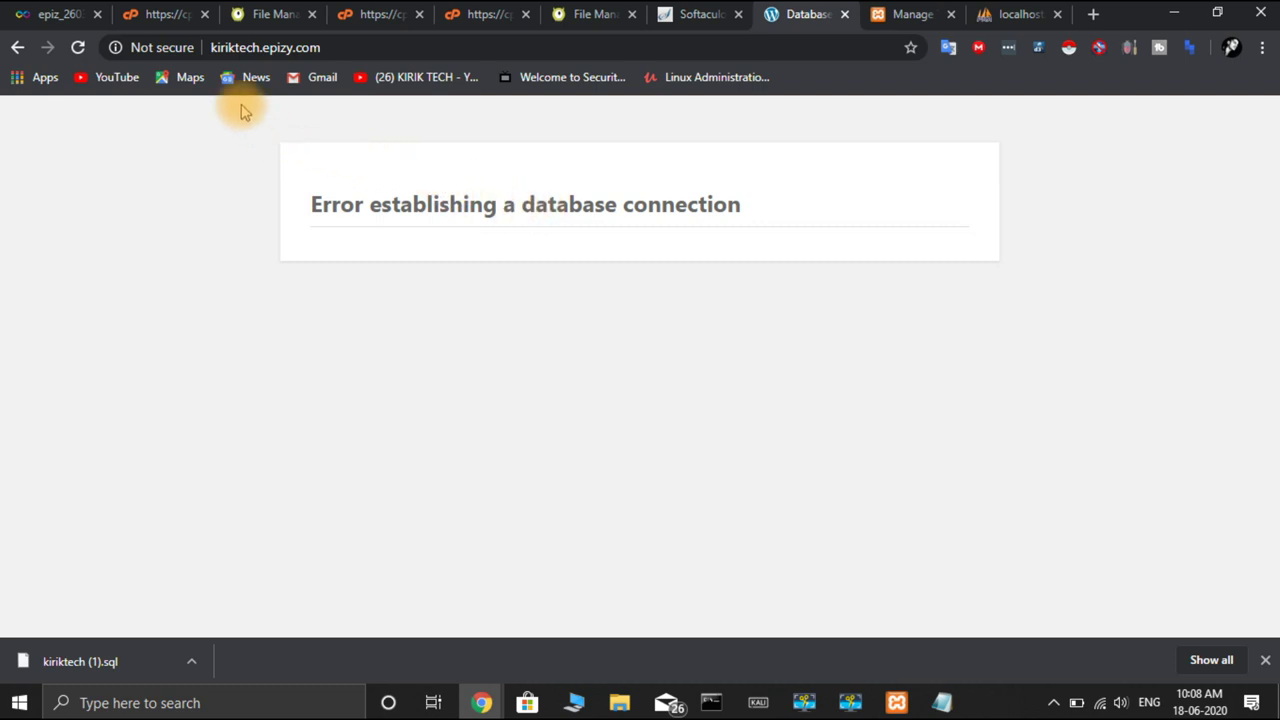
pyautogui.click(150, 16)
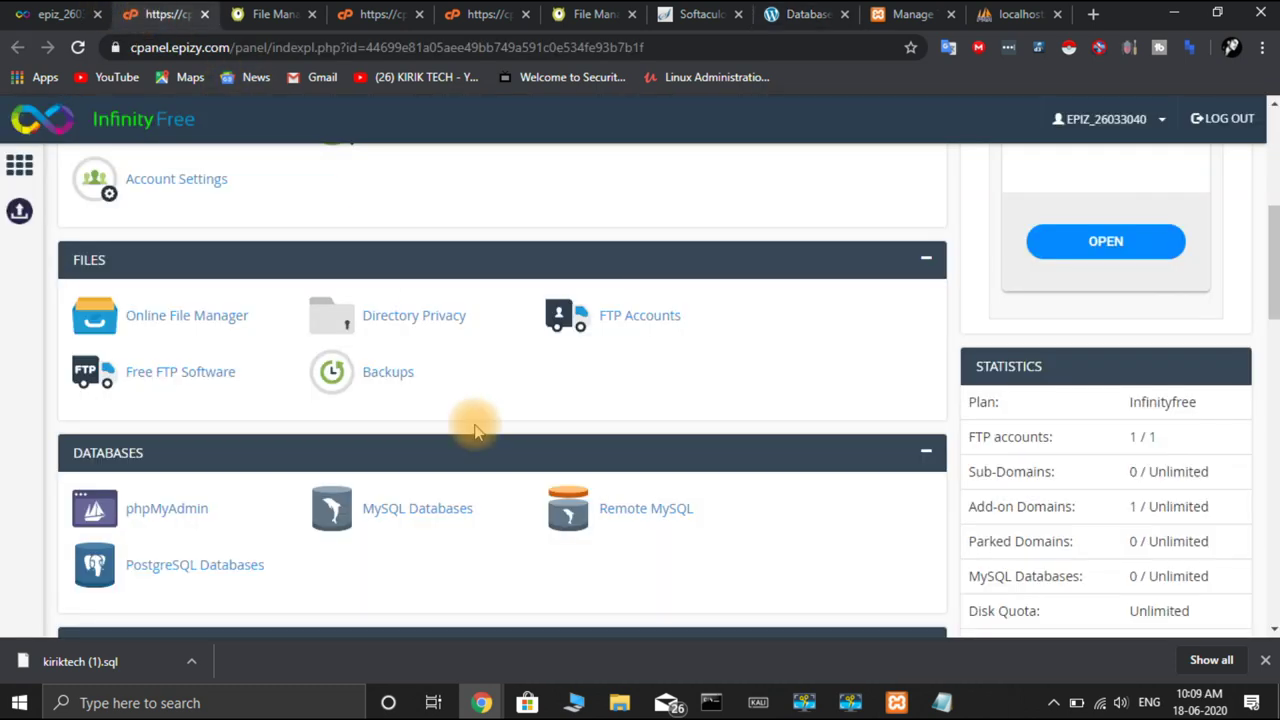
pyautogui.scroll(-3, 473, 428)
pyautogui.scroll(3, 471, 424)
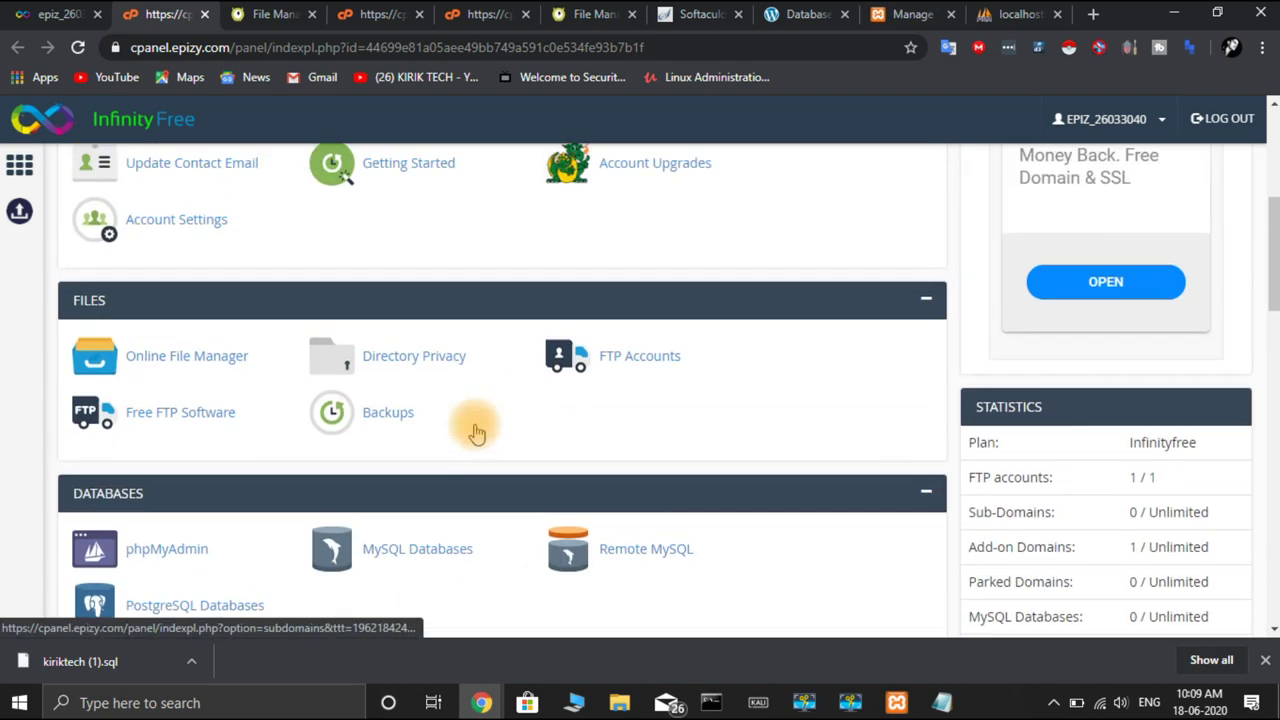
# Create a MySQL database named kiriktech on the MySQL Databases page
pyautogui.click(437, 563)
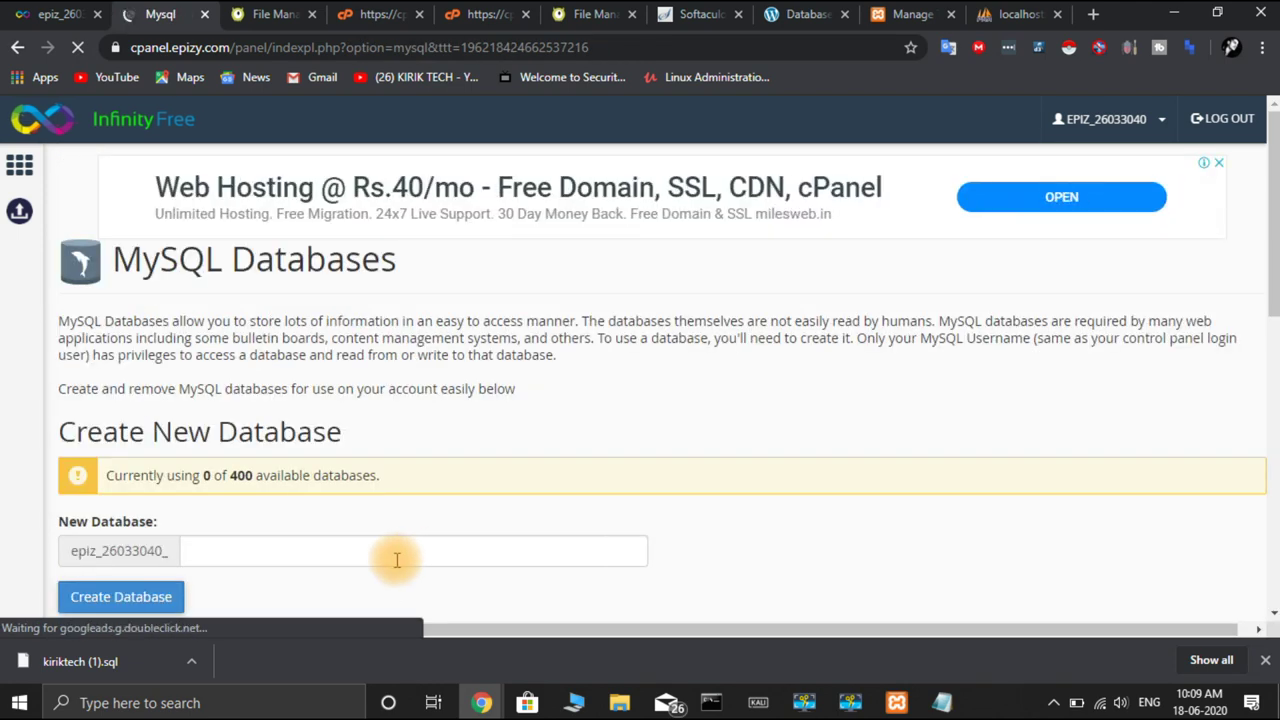
pyautogui.scroll(-3, 397, 560)
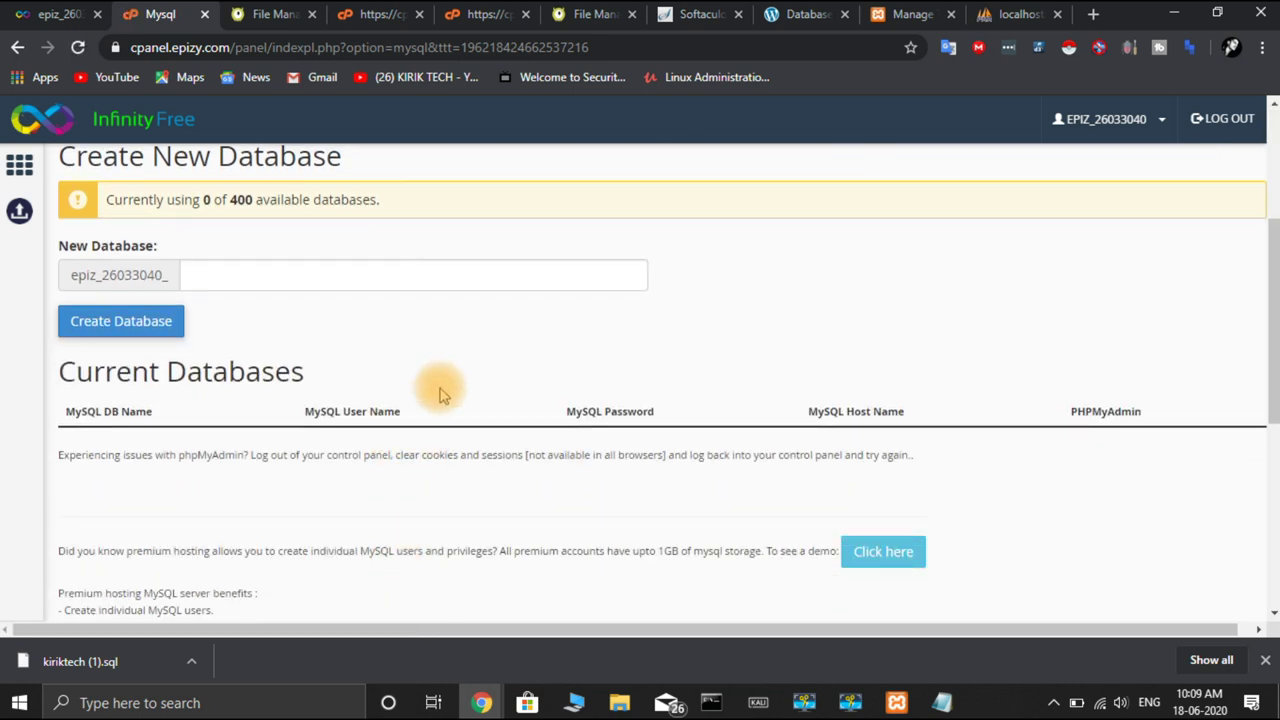
pyautogui.click(491, 277)
pyautogui.write('kiriktech')
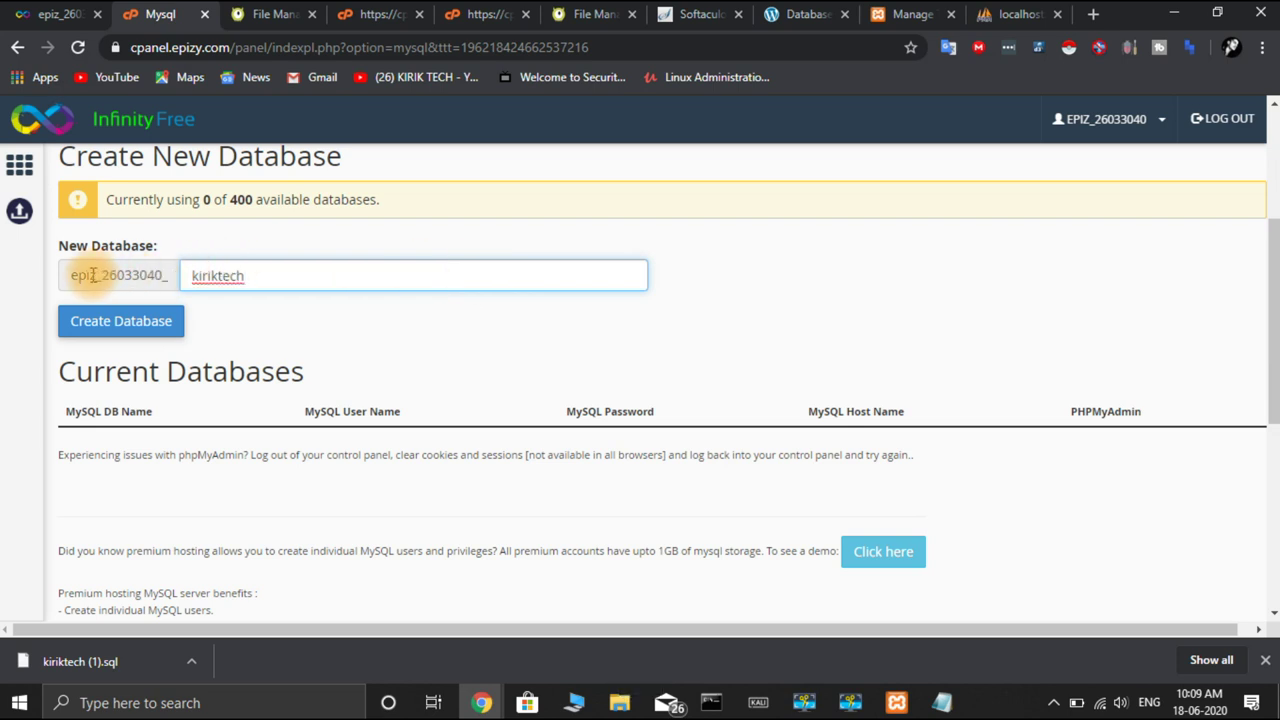
pyautogui.click(152, 318)
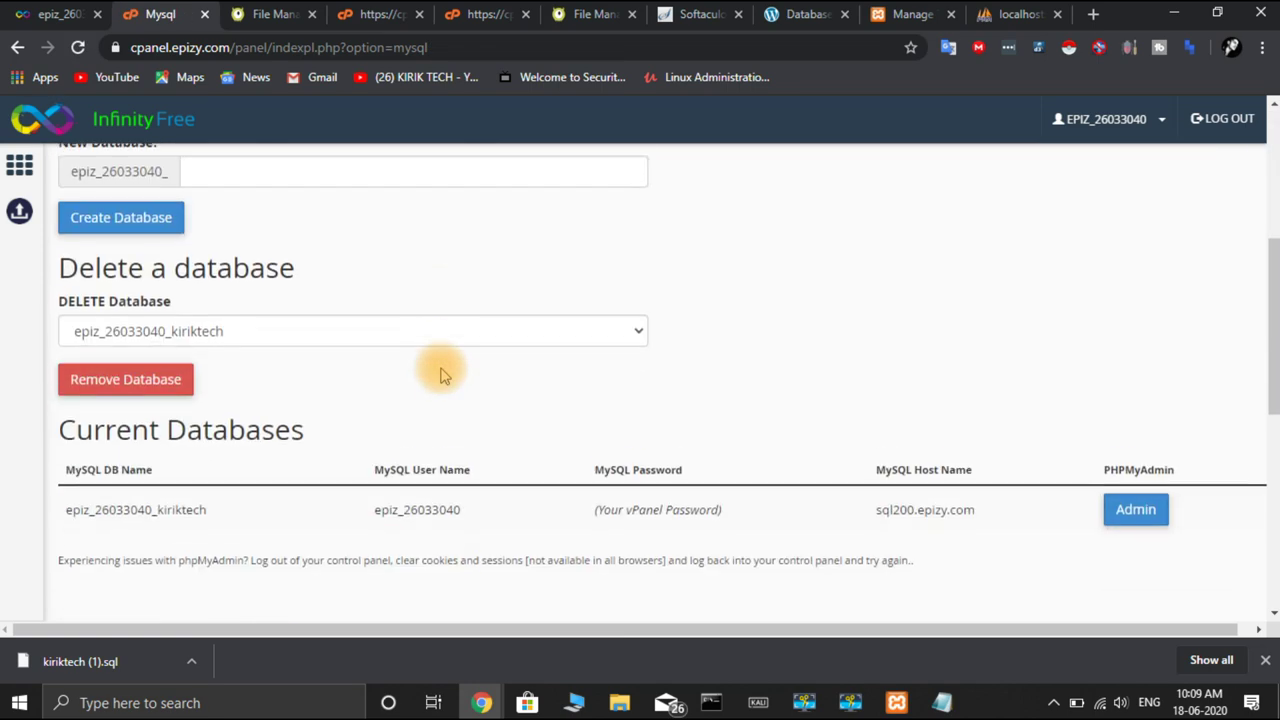
pyautogui.scroll(-1, 440, 372)
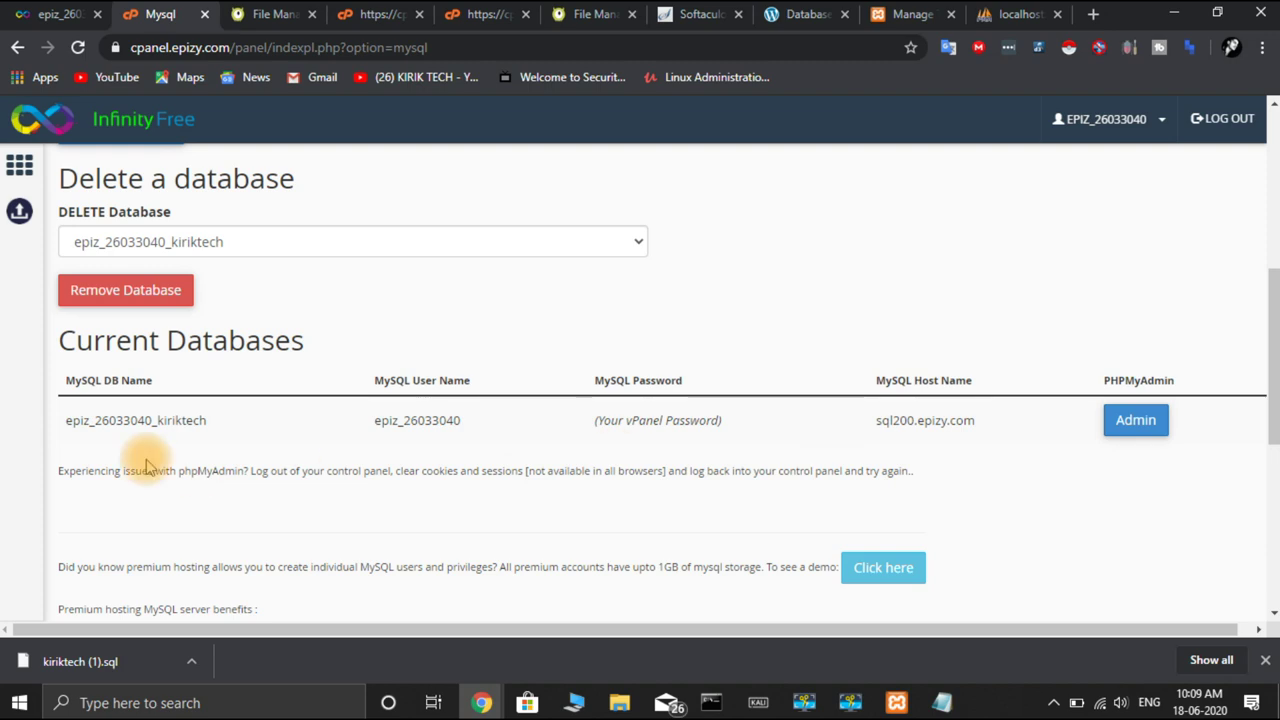
# Launch a blank Notepad window from Windows search
pyautogui.click(158, 705)
pyautogui.write('note')
pyautogui.press('Return')
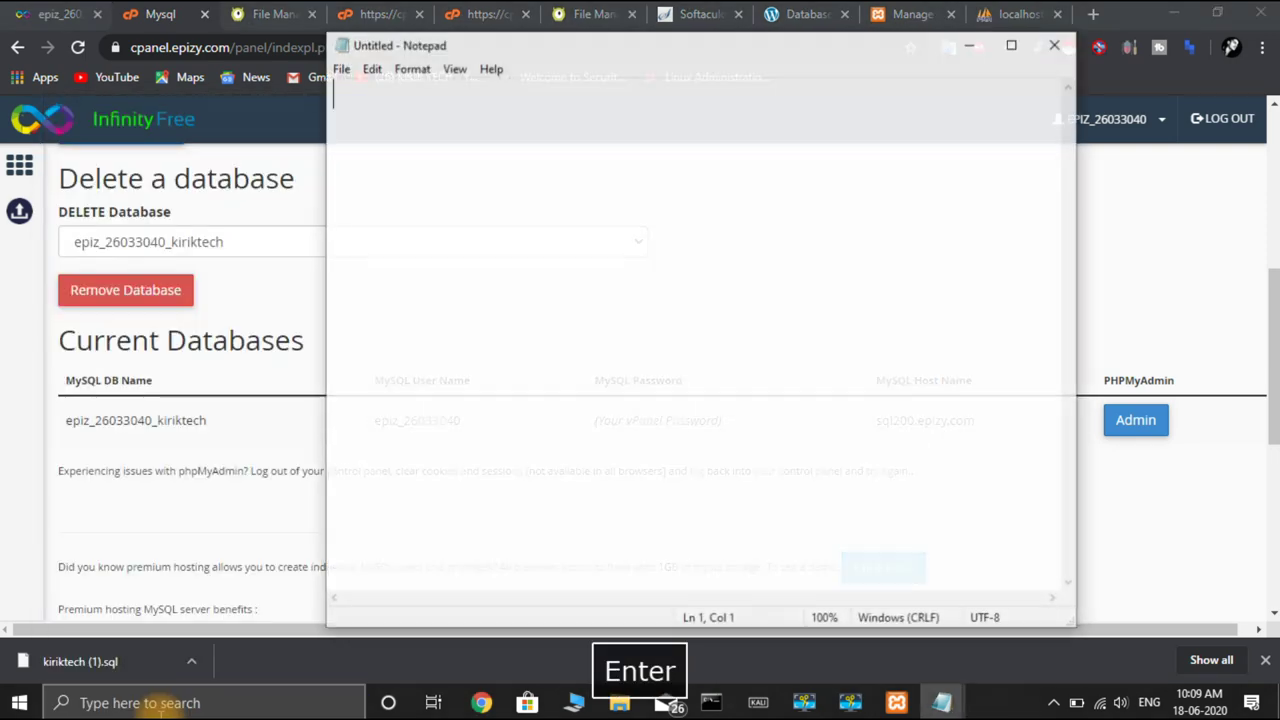
# Copy the new database's full name into the Notepad notes
pyautogui.click(207, 420)
pyautogui.moveTo(207, 420); pyautogui.dragTo(66, 421)
pyautogui.hotkey('ctrl', 'c')
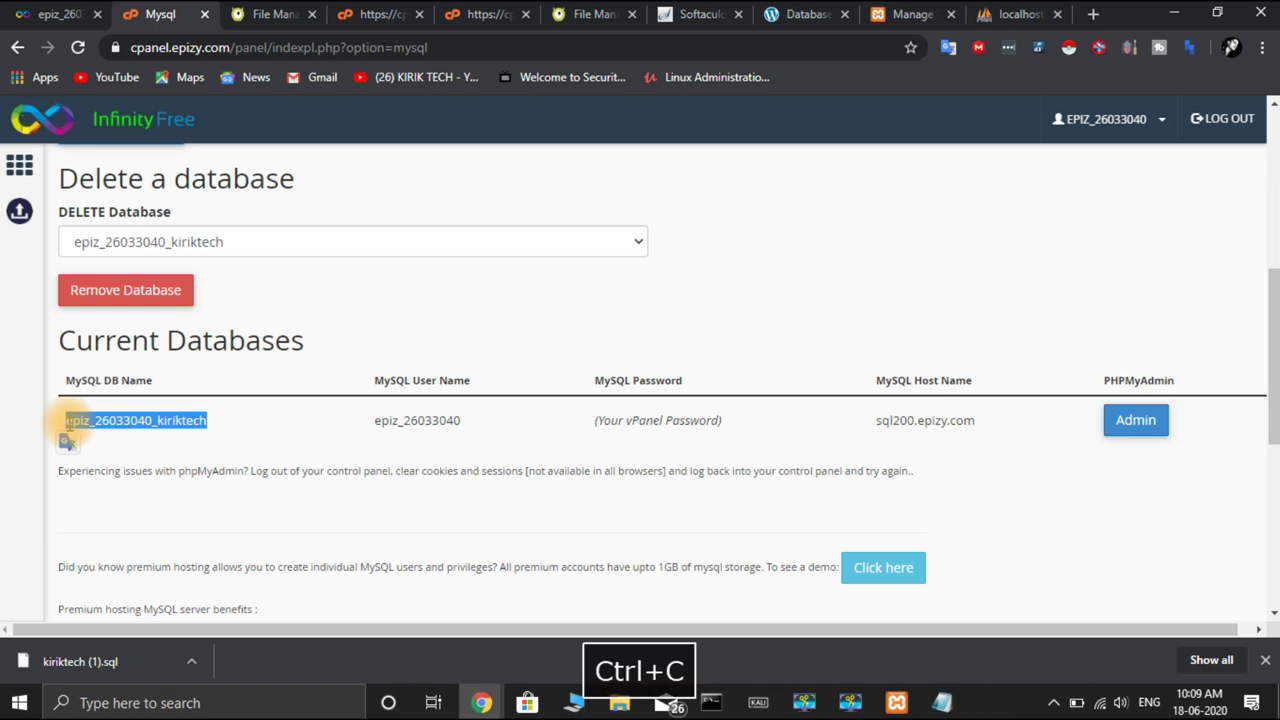
pyautogui.click(942, 703)
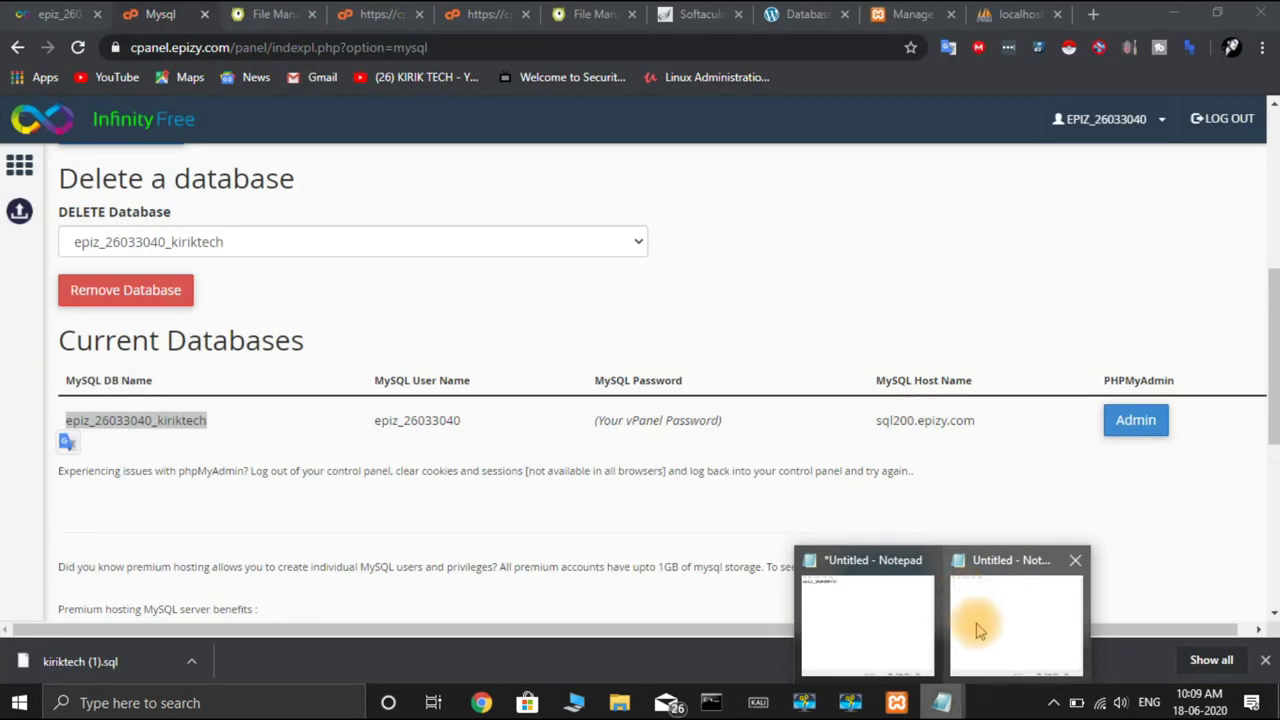
pyautogui.click(982, 622)
pyautogui.hotkey('ctrl', 'v')
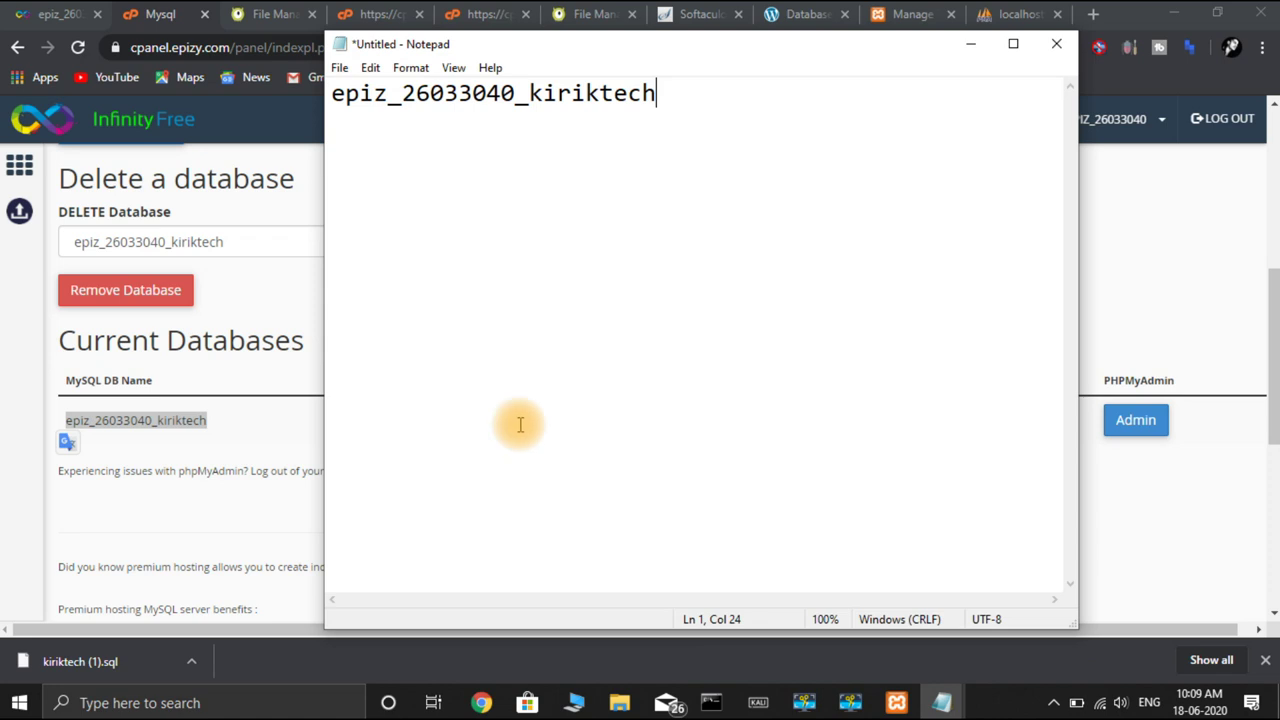
# Add the MySQL user name to the notes on its own line
pyautogui.click(269, 457)
pyautogui.moveTo(463, 427); pyautogui.dragTo(381, 427)
pyautogui.hotkey('ctrl', 'c')
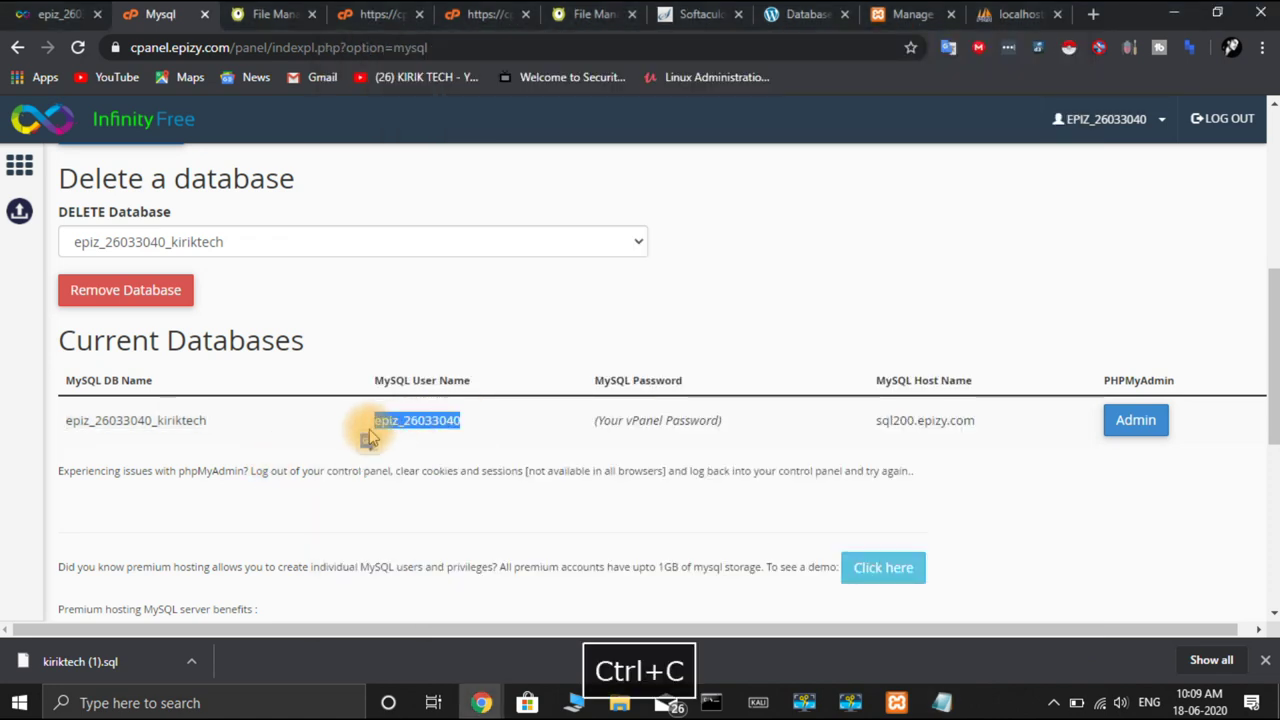
pyautogui.click(941, 703)
pyautogui.click(1000, 615)
pyautogui.press('Return')
pyautogui.press('Return')
pyautogui.hotkey('ctrl', 'v')
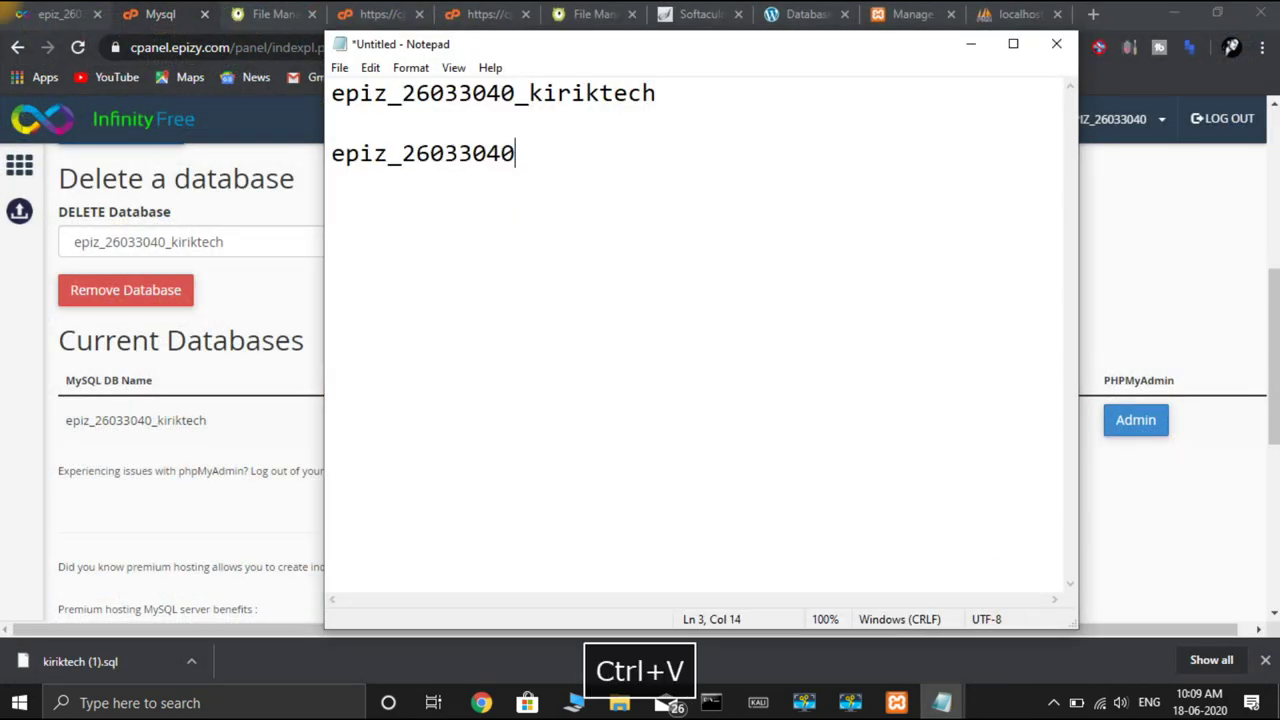
# Add the host sql200.epizy.com to the notes on a new line
pyautogui.click(1205, 485)
pyautogui.moveTo(978, 425); pyautogui.dragTo(872, 438)
pyautogui.hotkey('ctrl', 'c')
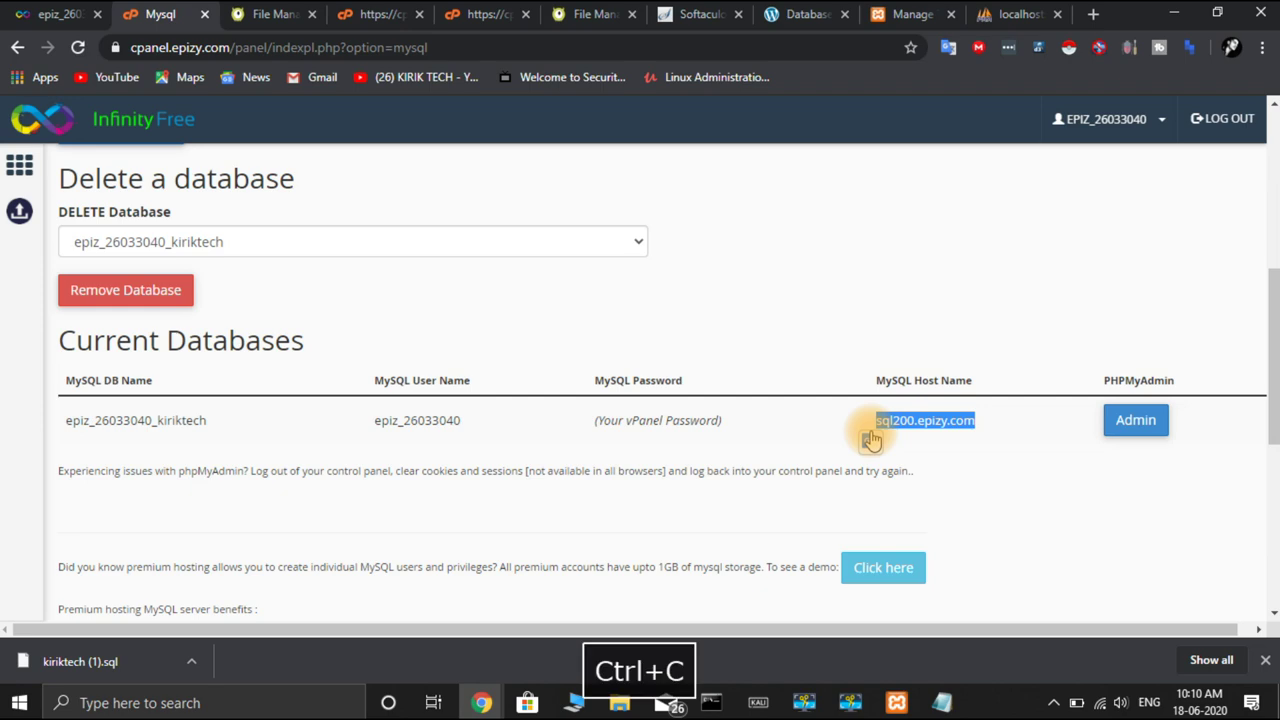
pyautogui.moveTo(942, 703)
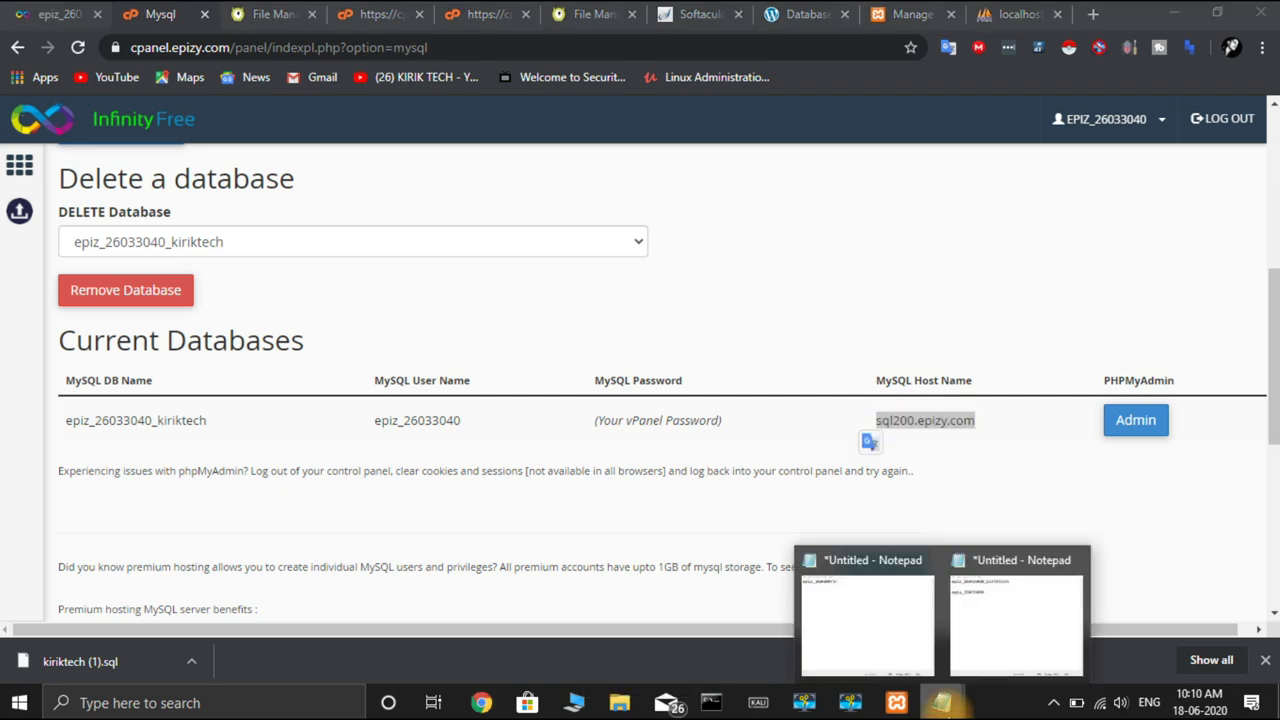
pyautogui.click(978, 659)
pyautogui.press('Return')
pyautogui.press('Return')
pyautogui.hotkey('ctrl', 'v')
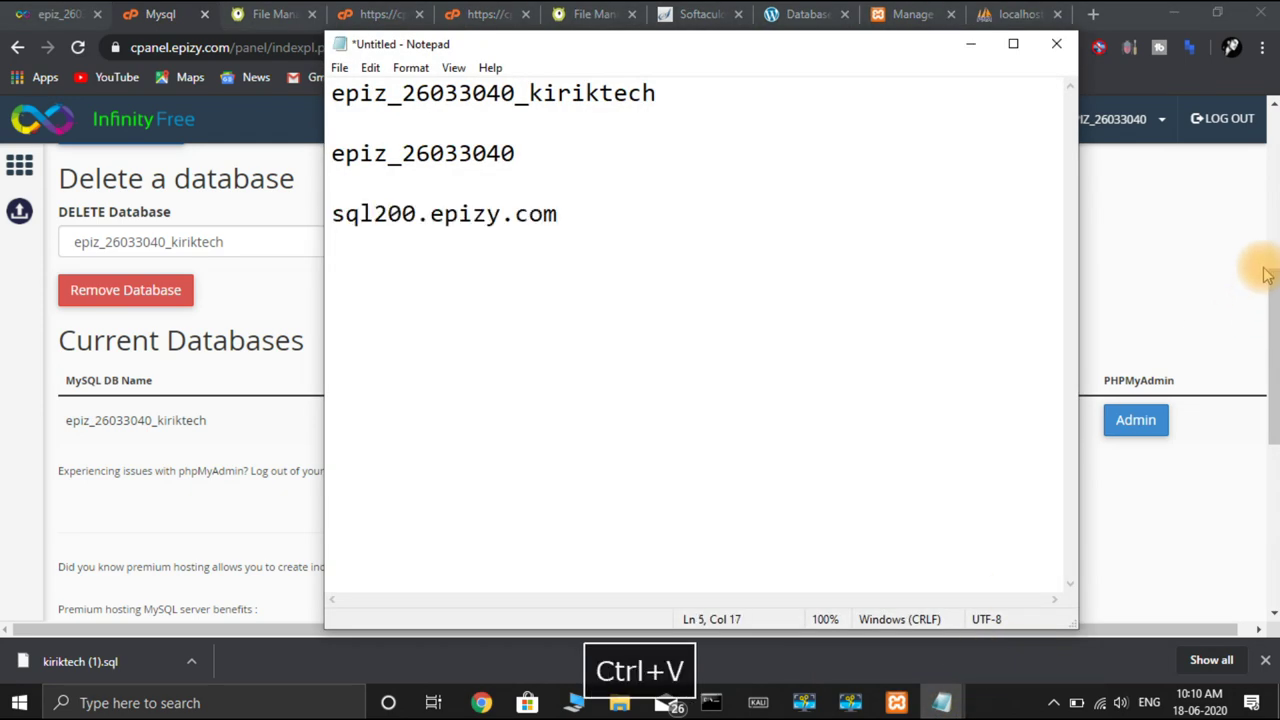
pyautogui.click(1238, 280)
# From the control panel home, launch the Online File Manager and right-click wp-config.php in htdocs
pyautogui.scroll(-4, 1010, 340)
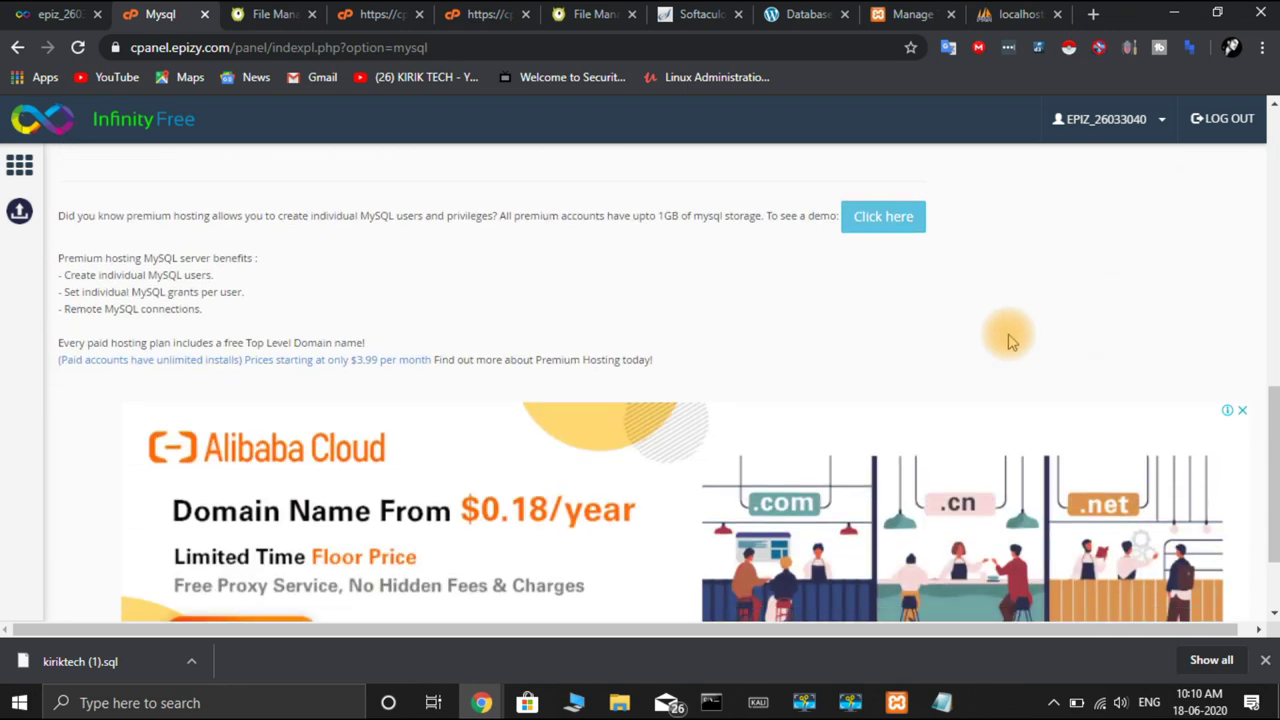
pyautogui.scroll(5, 1008, 340)
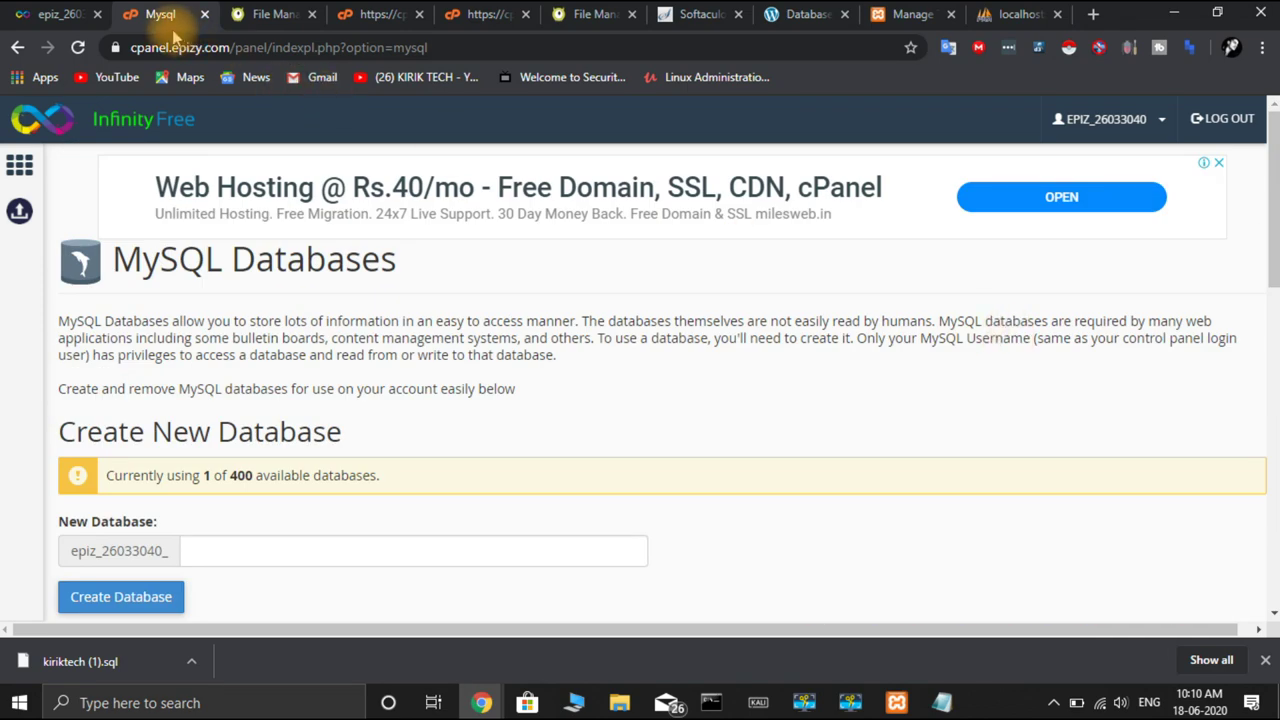
pyautogui.click(18, 50)
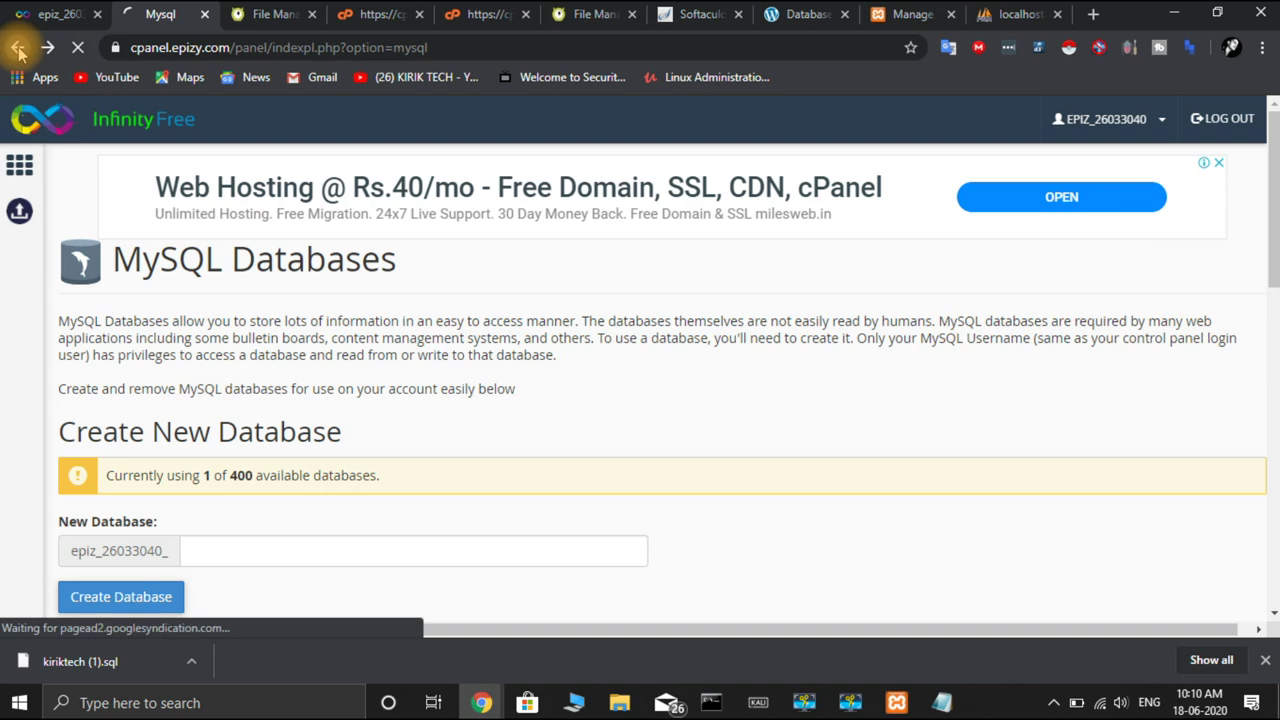
pyautogui.scroll(-4, 262, 280)
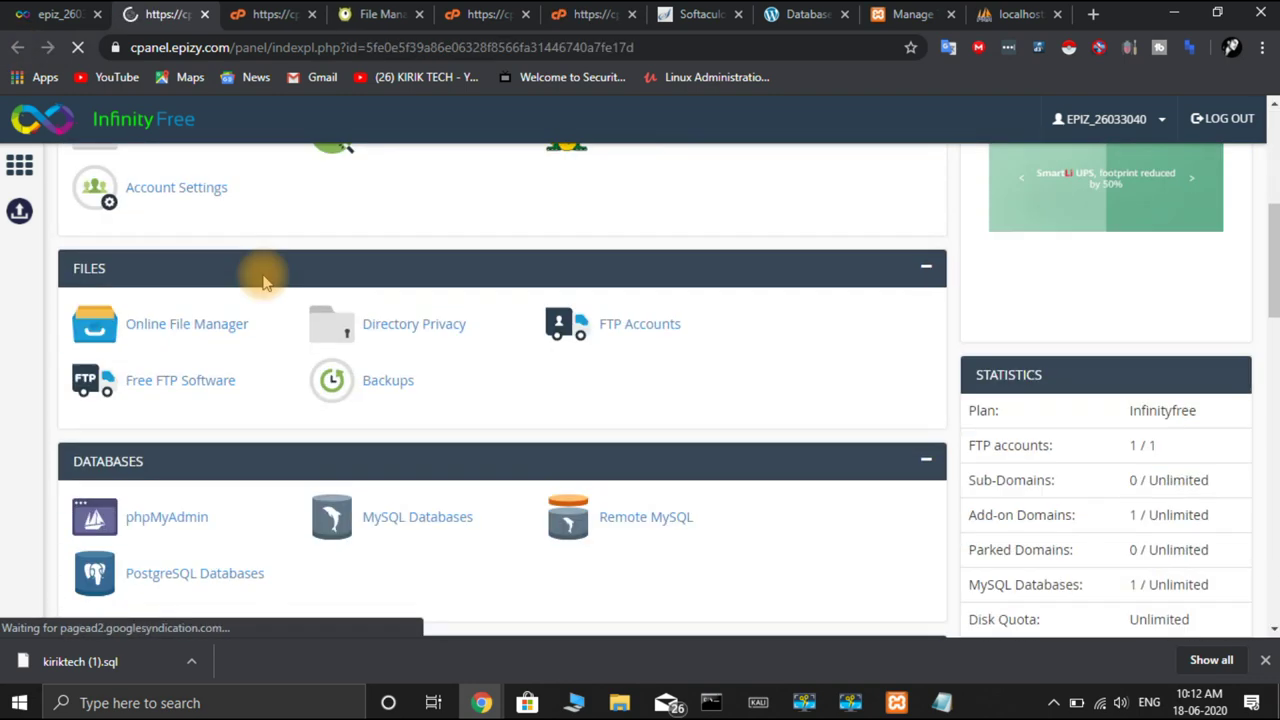
pyautogui.click(183, 328)
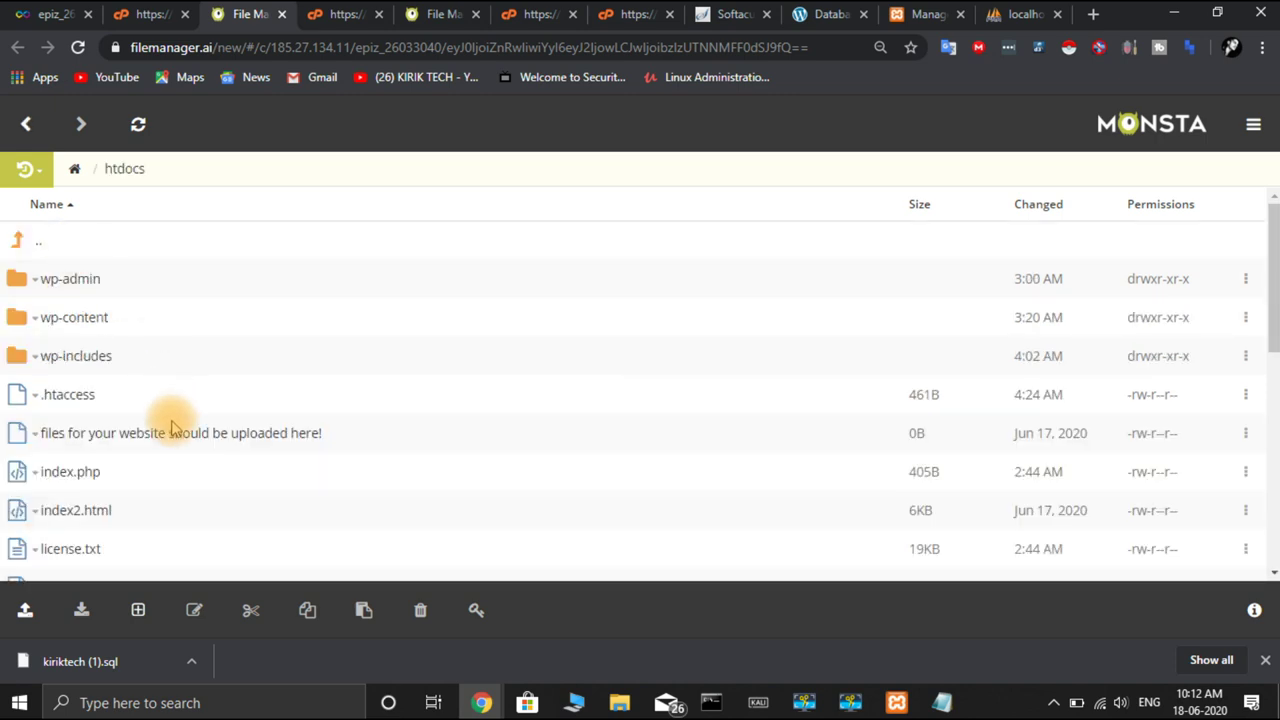
pyautogui.scroll(-3, 171, 420)
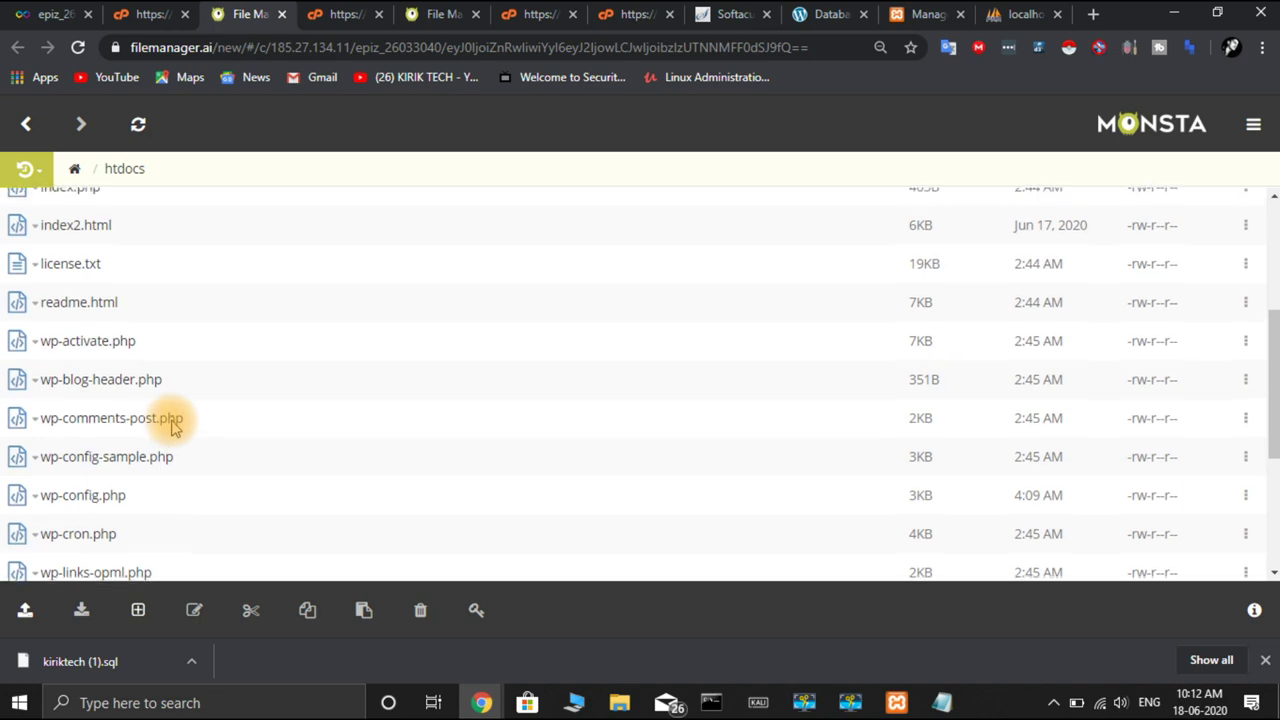
pyautogui.scroll(1, 171, 425)
pyautogui.scroll(-1, 173, 428)
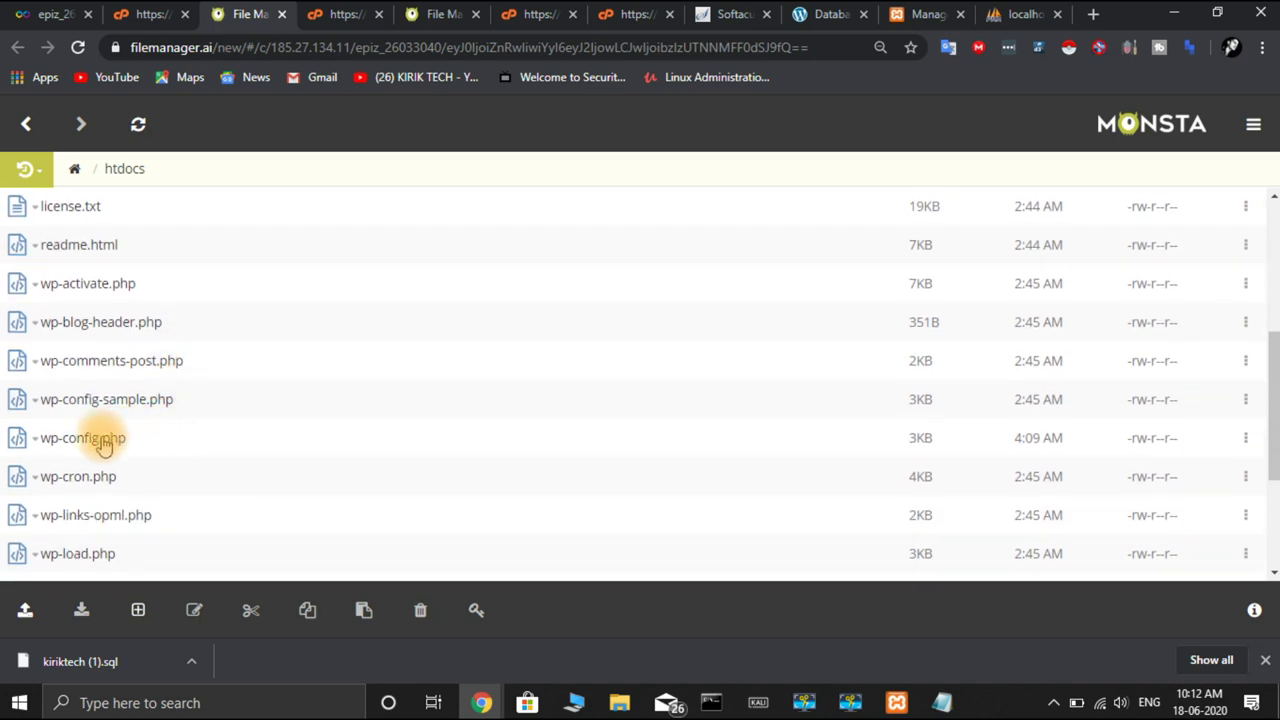
pyautogui.rightClick(104, 444)
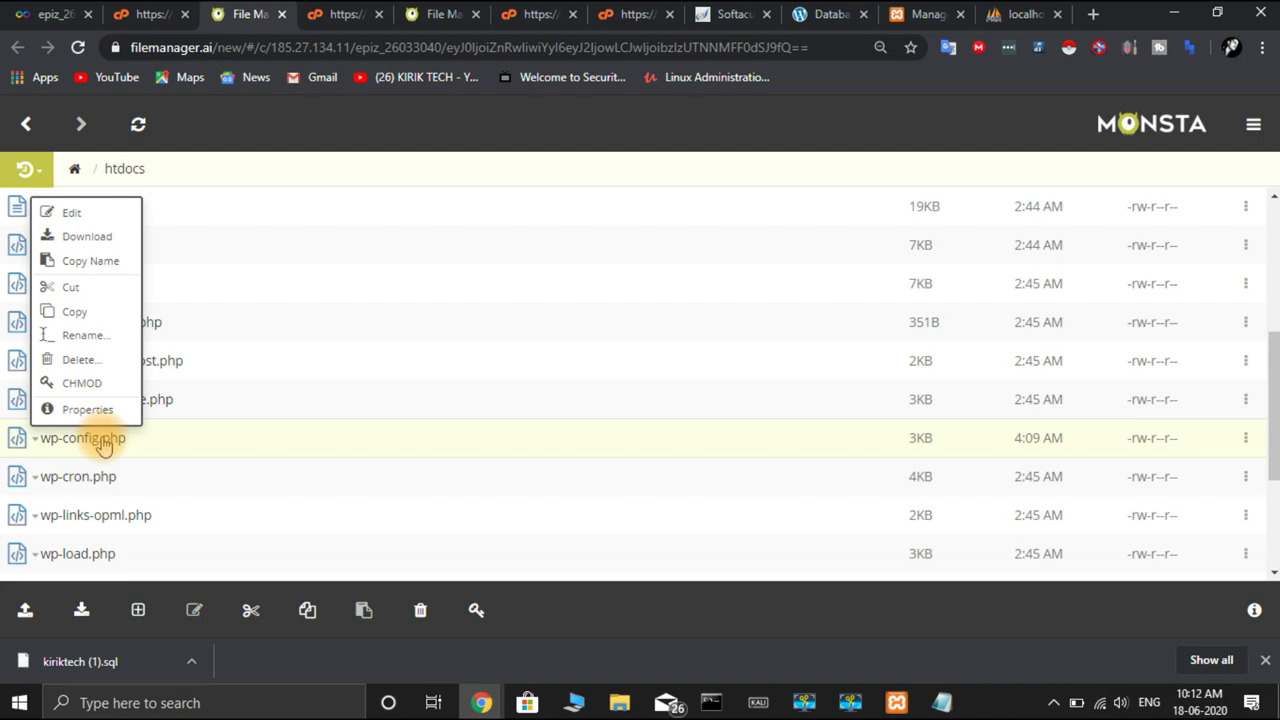
# Edit wp-config.php, replacing the DB_NAME value with the hosted database name copied from the notes
pyautogui.click(102, 222)
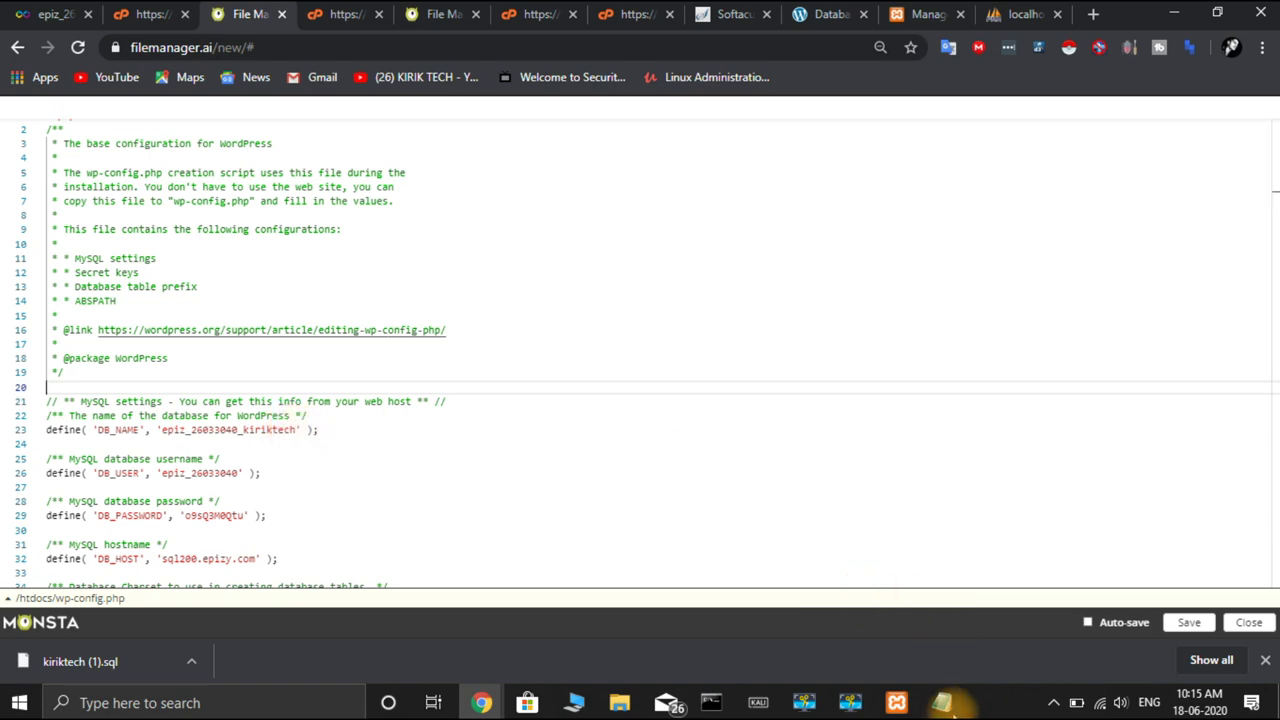
pyautogui.moveTo(950, 708)
pyautogui.click(971, 686)
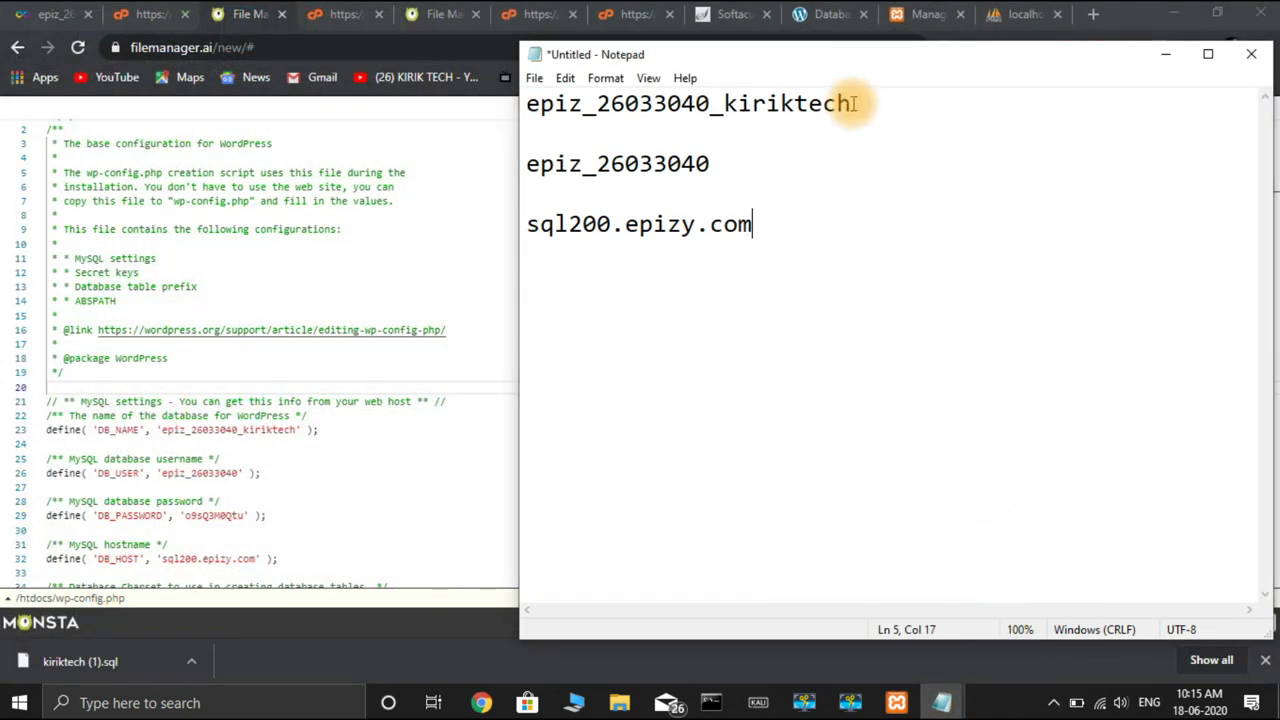
pyautogui.moveTo(850, 103); pyautogui.dragTo(527, 107)
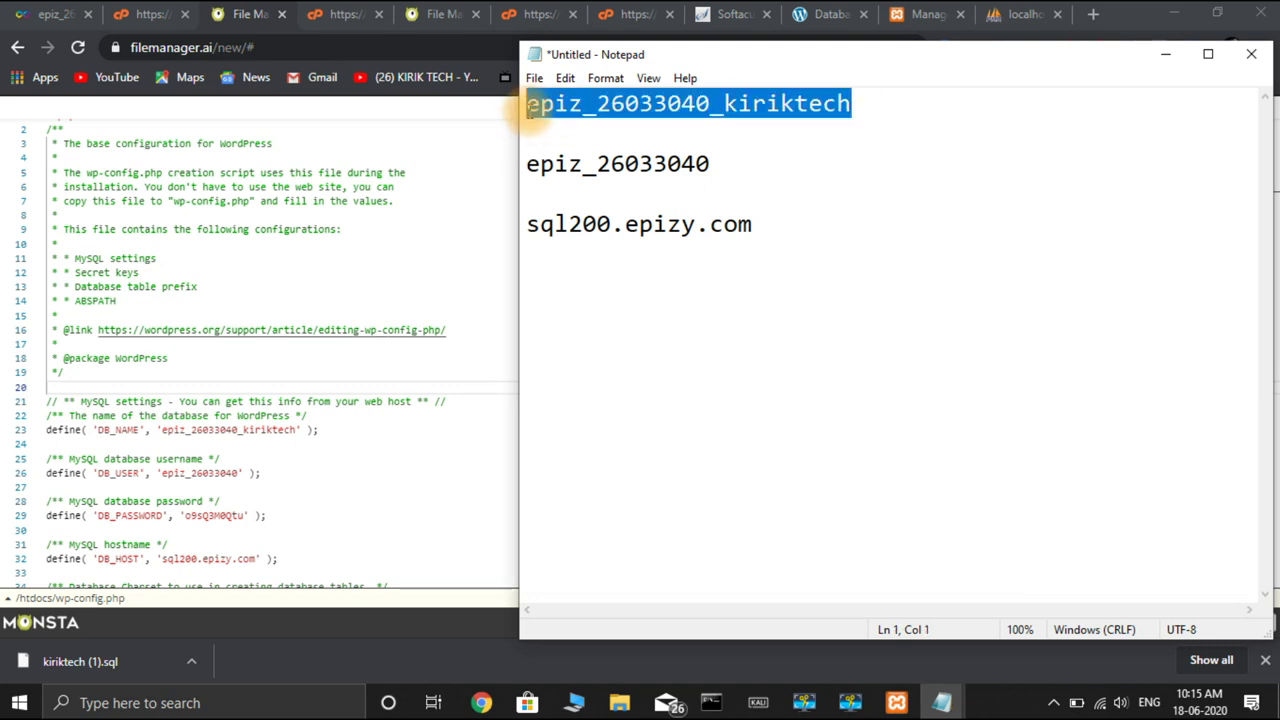
pyautogui.hotkey('ctrl', 'c')
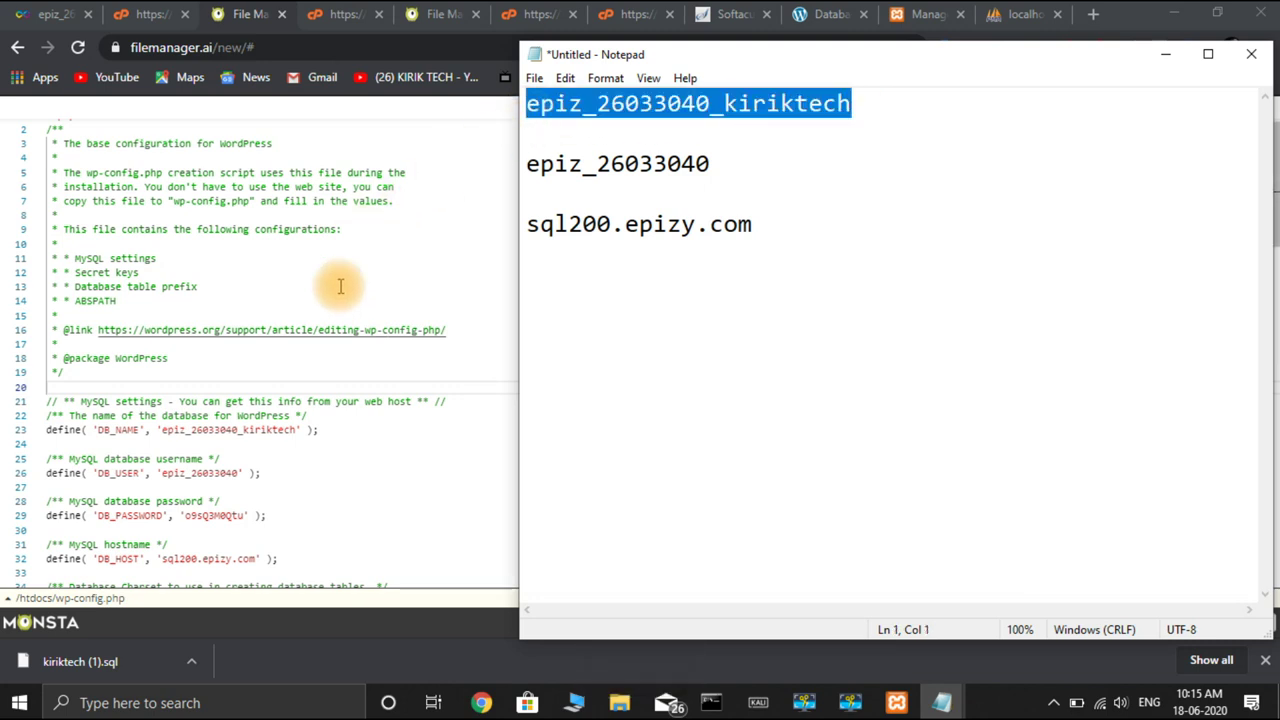
pyautogui.click(298, 430)
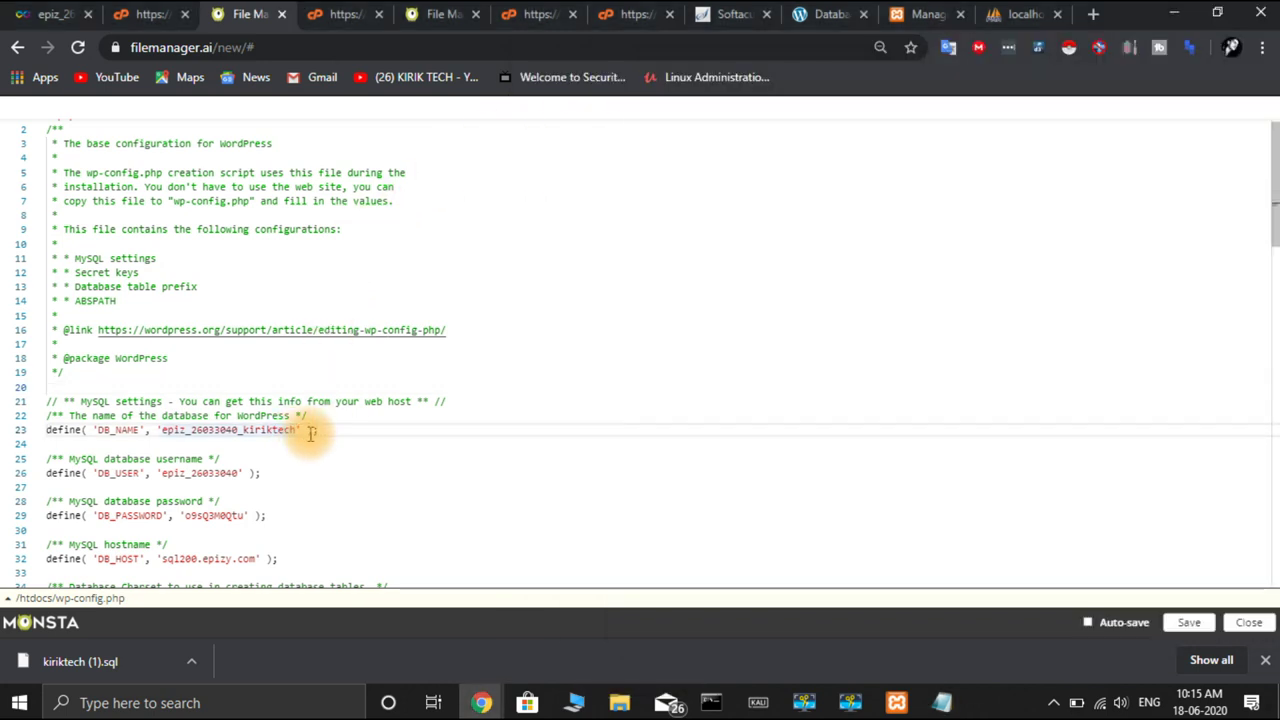
pyautogui.press('Right')
pyautogui.press('BackSpace')
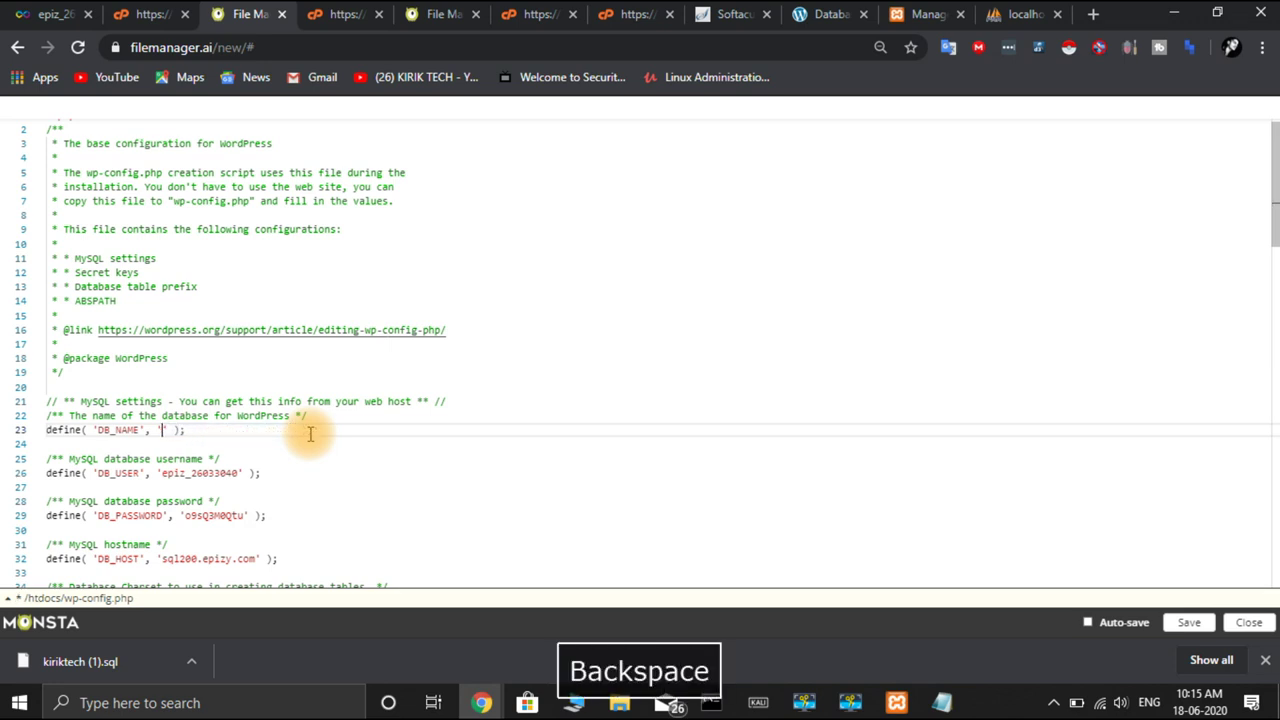
pyautogui.hotkey('ctrl', 'v')
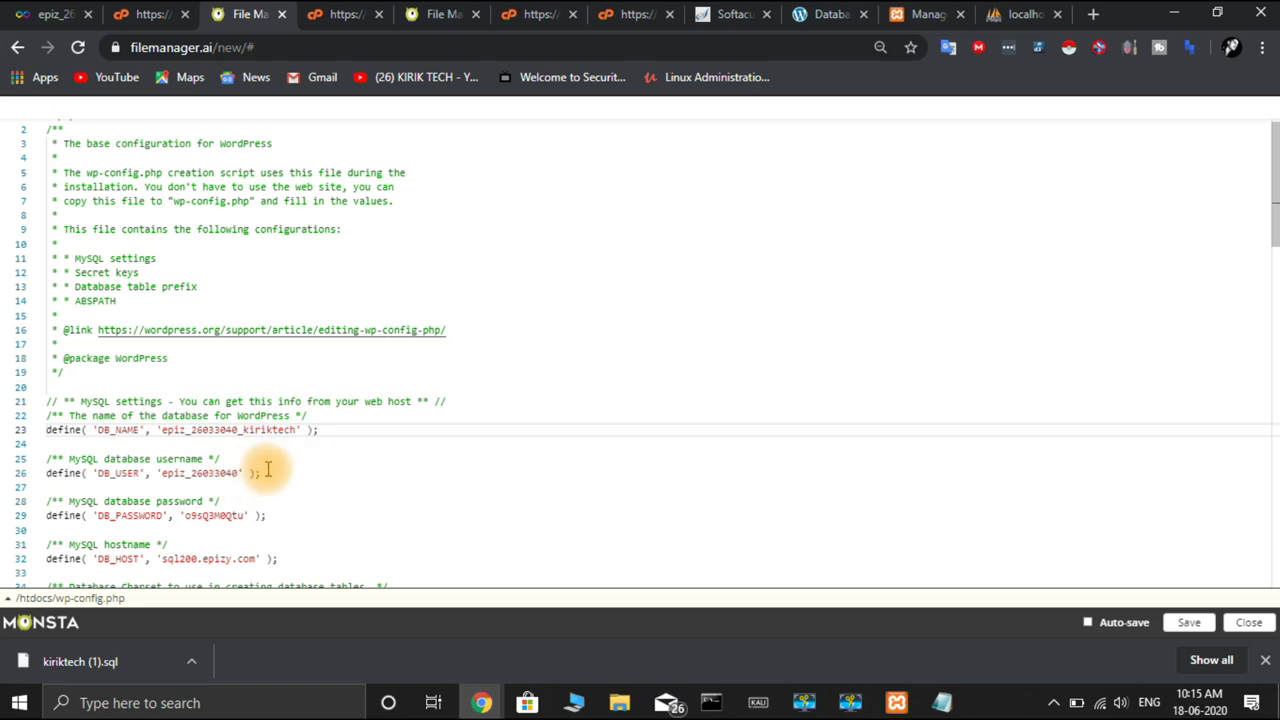
# Copy the hosted MySQL username from the Notepad notes
pyautogui.moveTo(942, 703)
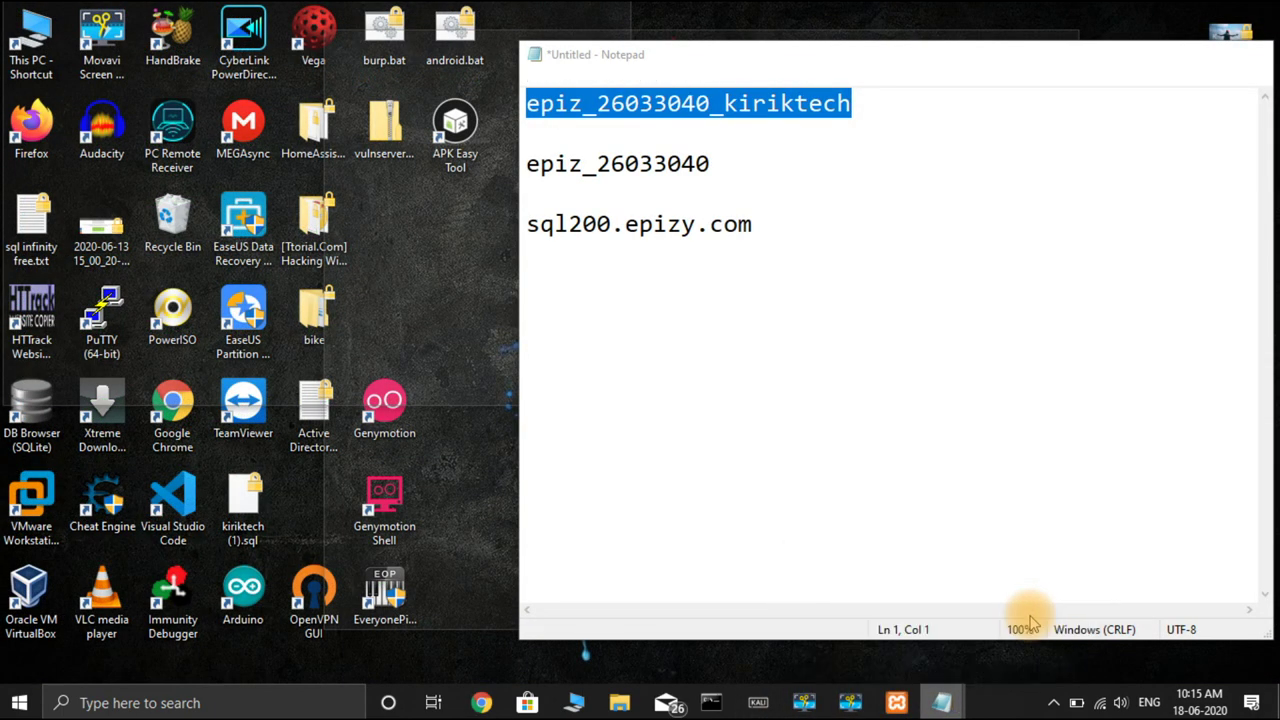
pyautogui.click(1033, 622)
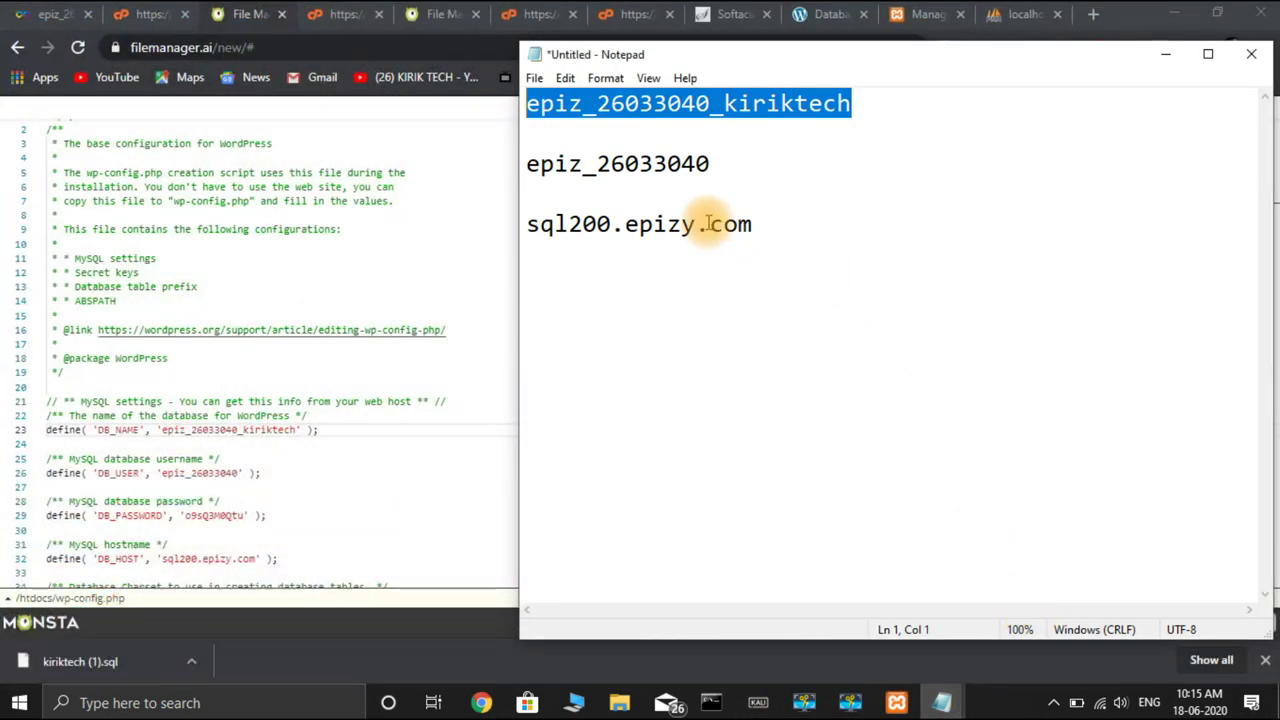
pyautogui.click(710, 162)
pyautogui.click(556, 185)
pyautogui.moveTo(556, 185); pyautogui.dragTo(533, 170)
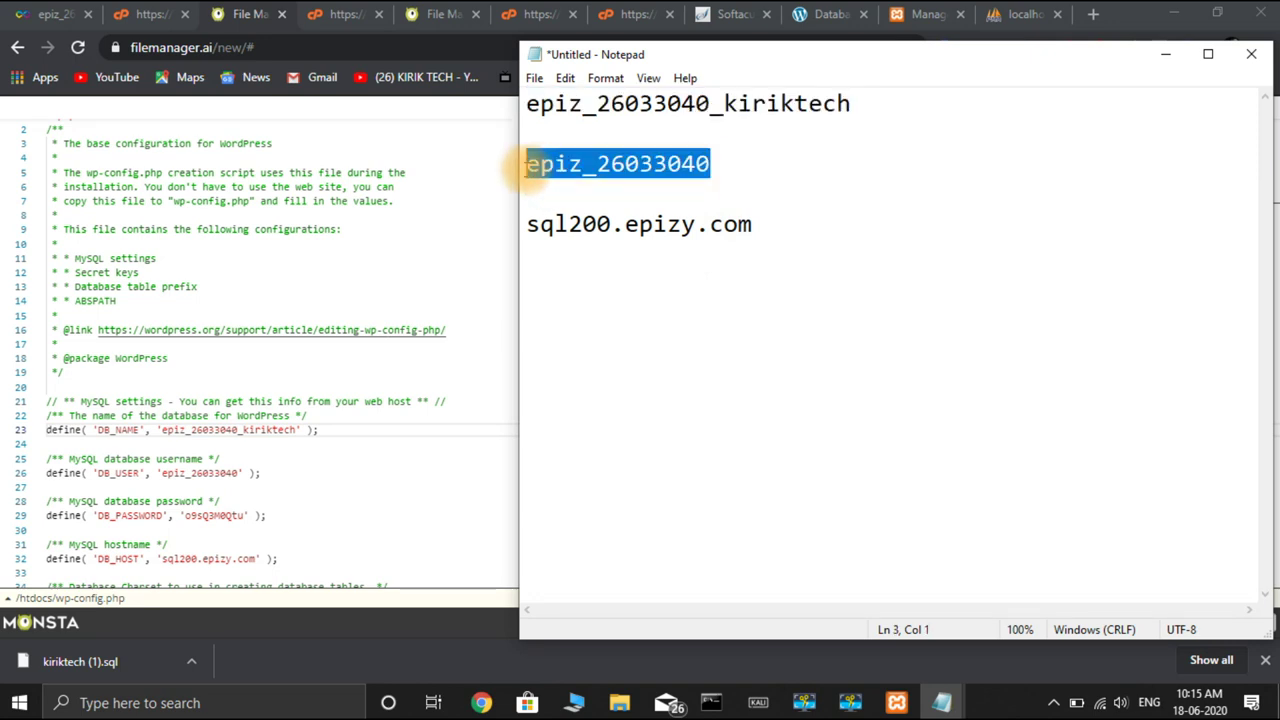
pyautogui.hotkey('ctrl', 'c')
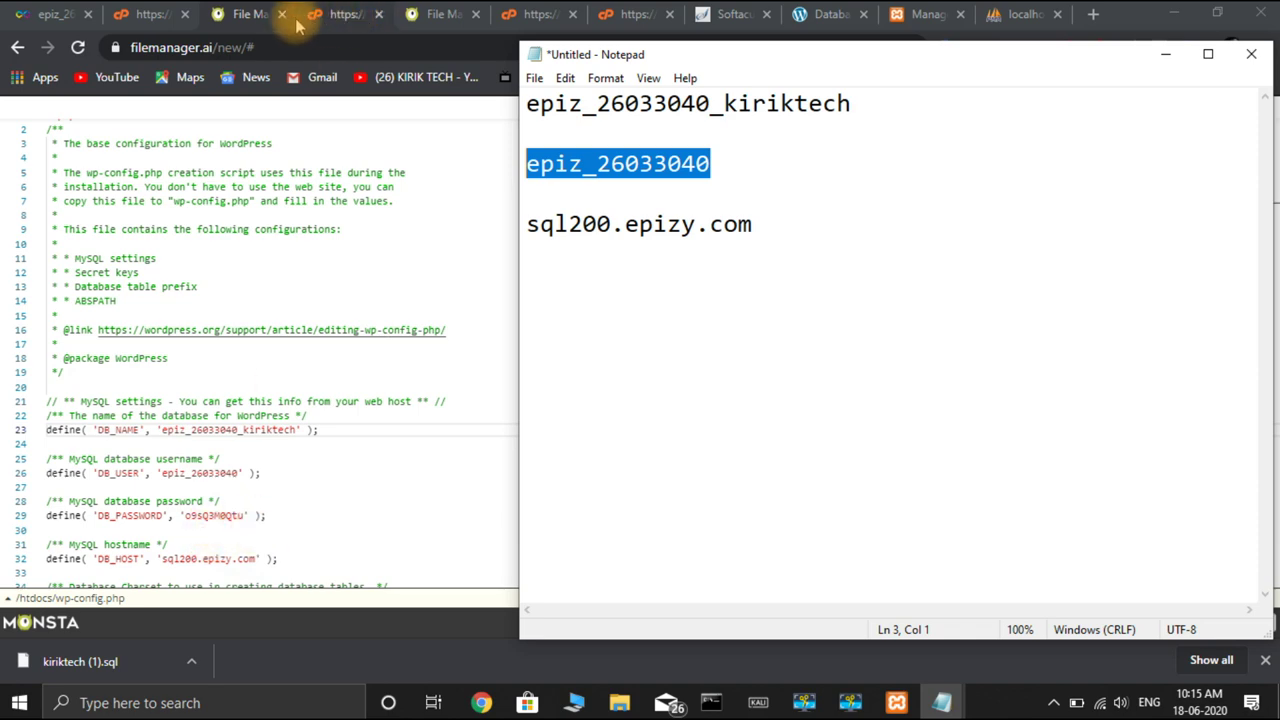
# Reveal and copy the MySQL password from the InfinityFree account details, then return to the wp-config.php editor
pyautogui.click(334, 22)
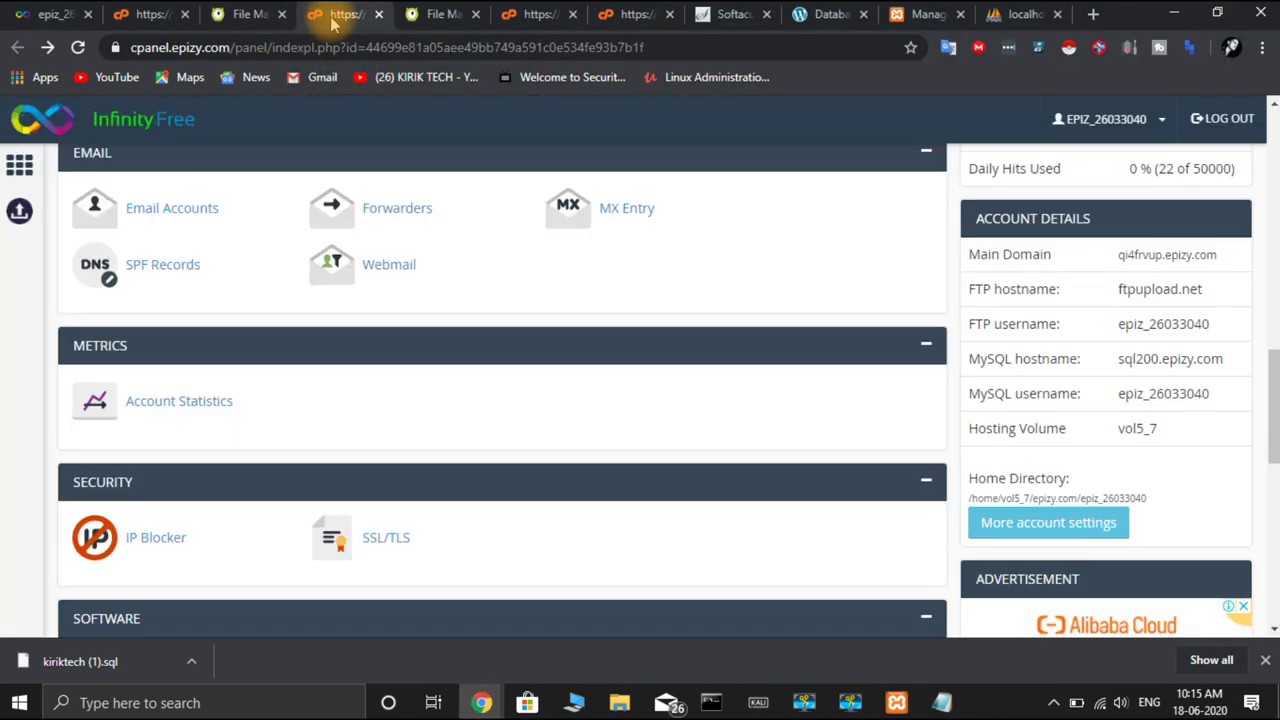
pyautogui.scroll(7, 580, 414)
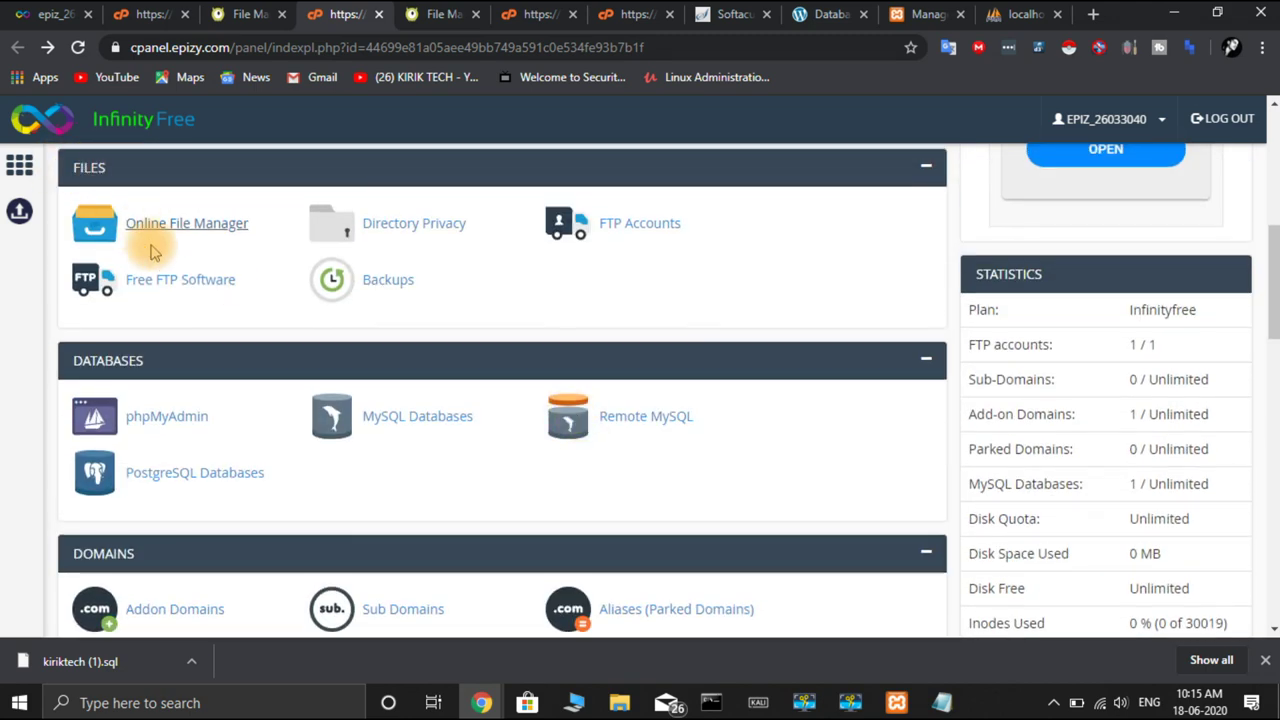
pyautogui.scroll(10, 150, 248)
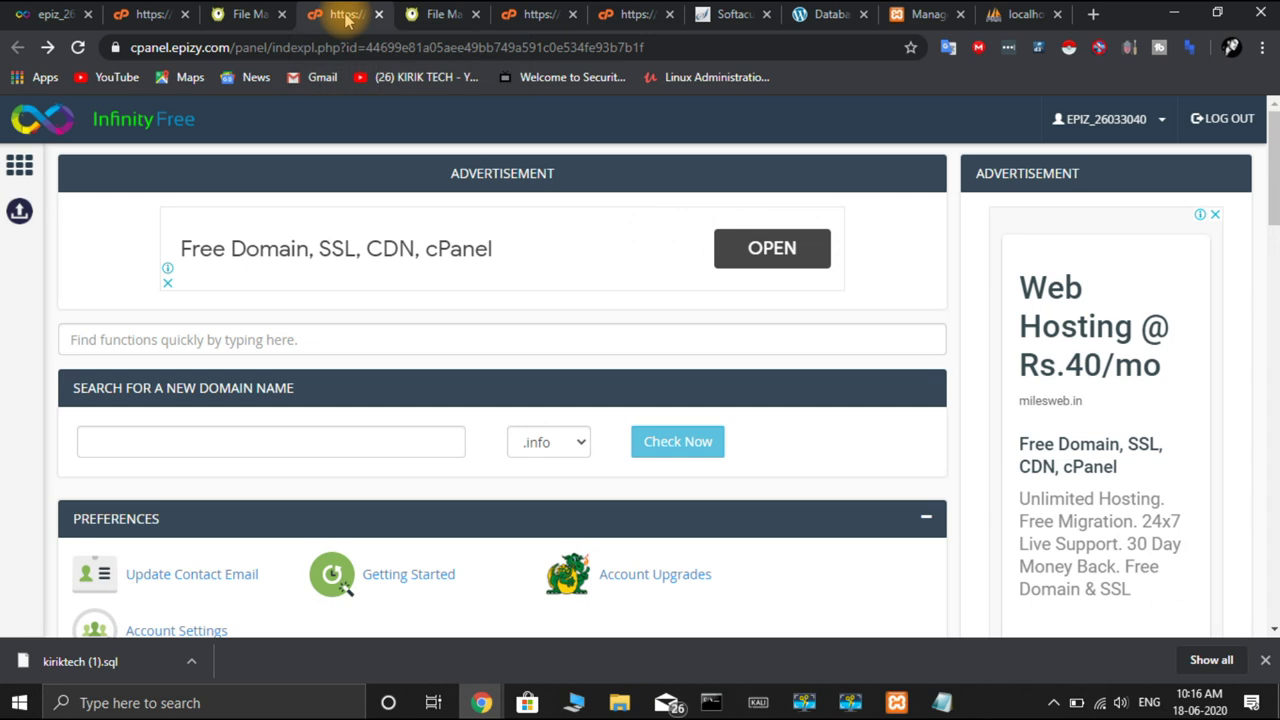
pyautogui.click(50, 16)
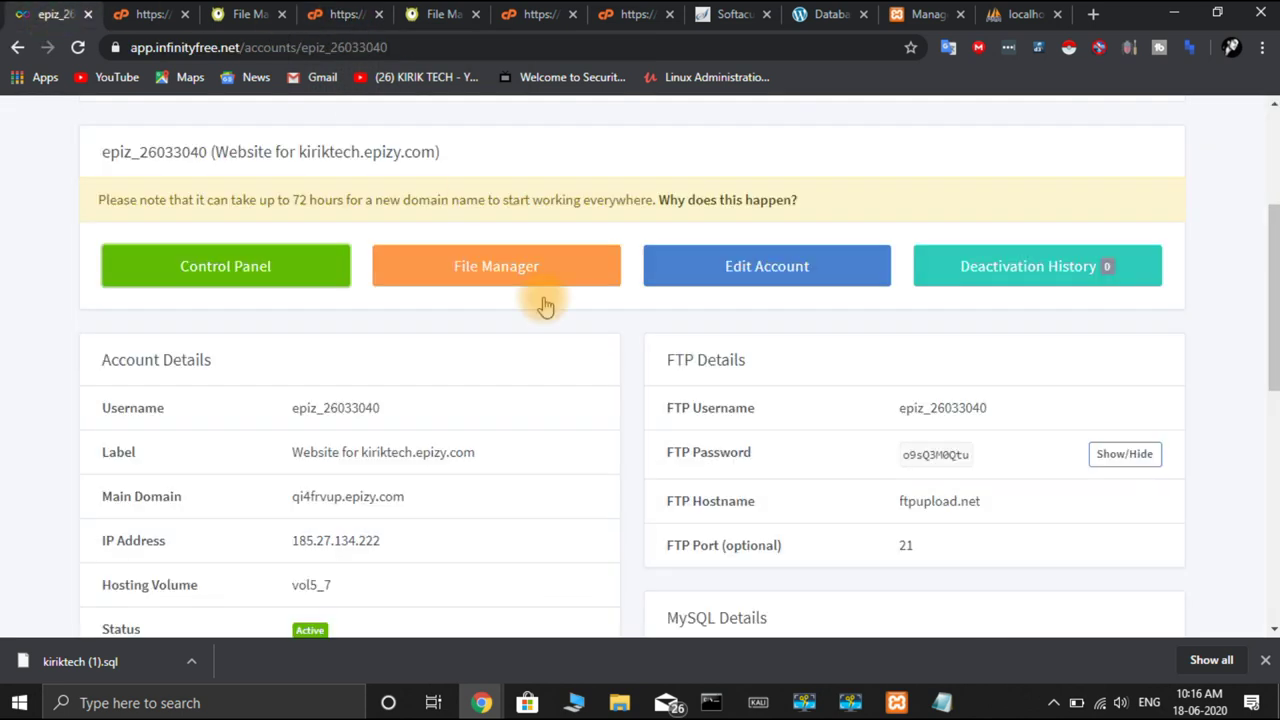
pyautogui.scroll(-2, 558, 326)
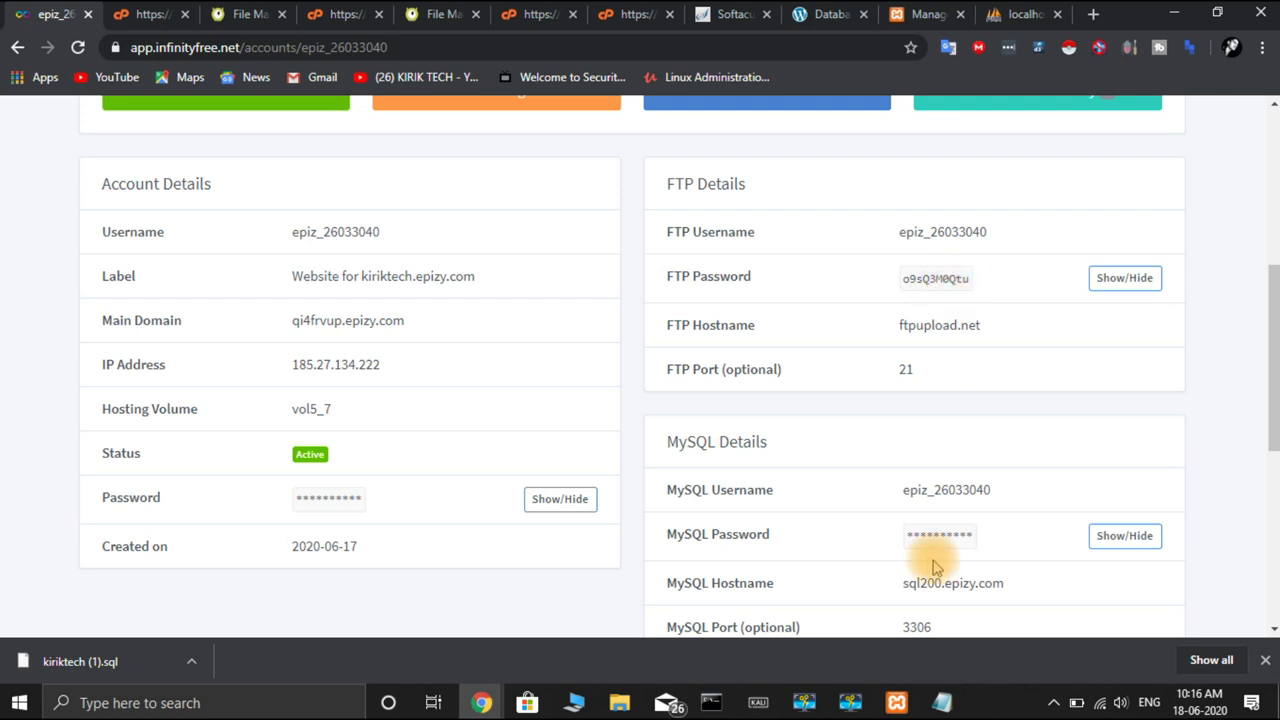
pyautogui.click(1148, 540)
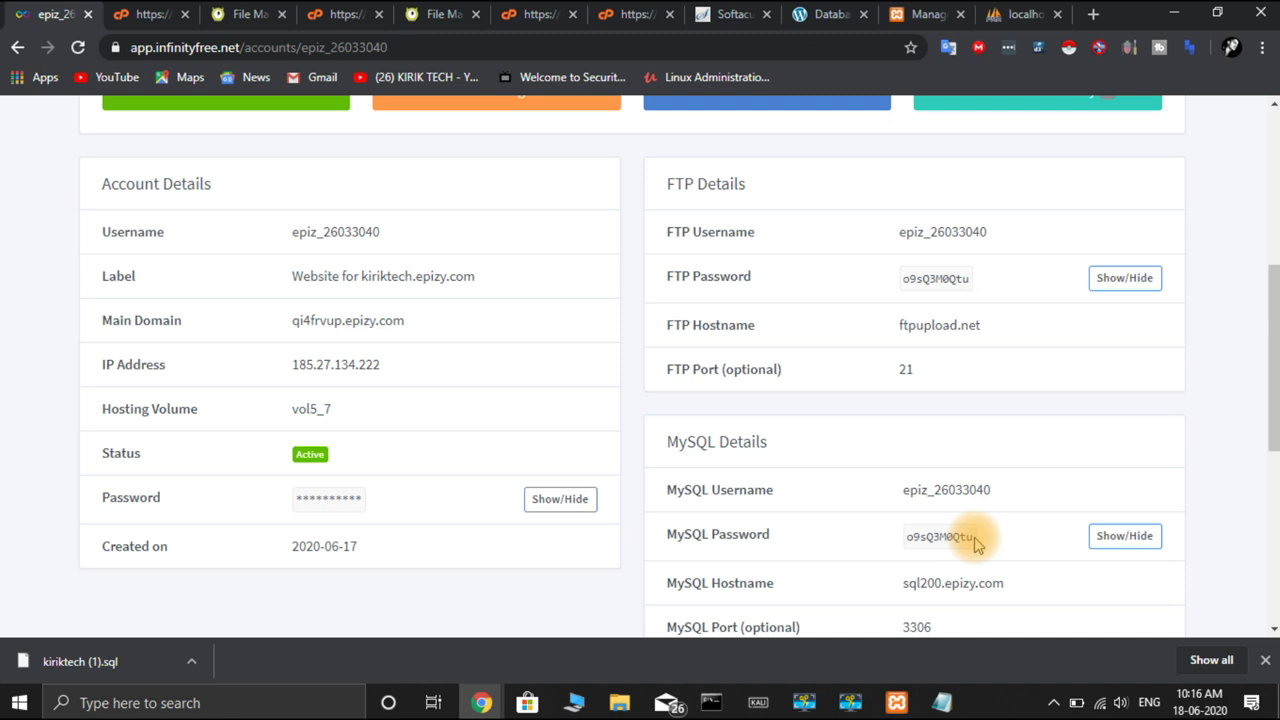
pyautogui.moveTo(978, 545); pyautogui.dragTo(912, 541)
pyautogui.hotkey('ctrl', 'c')
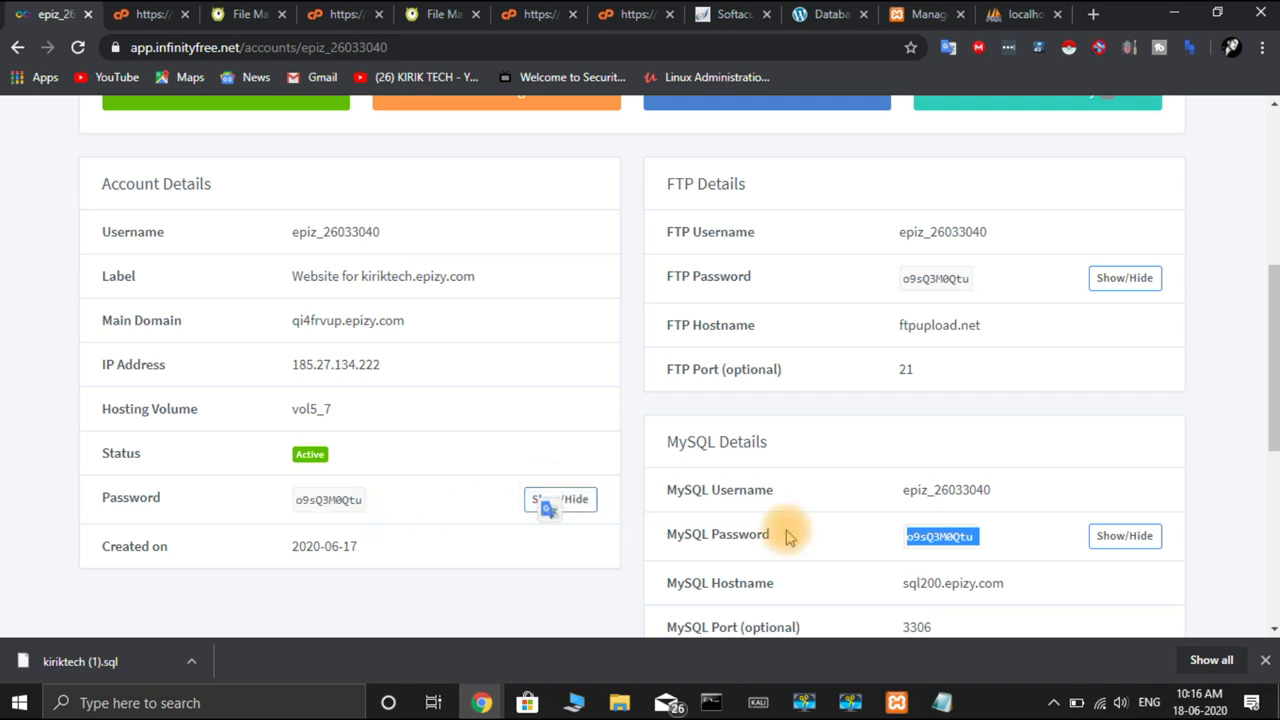
pyautogui.click(145, 15)
pyautogui.click(243, 15)
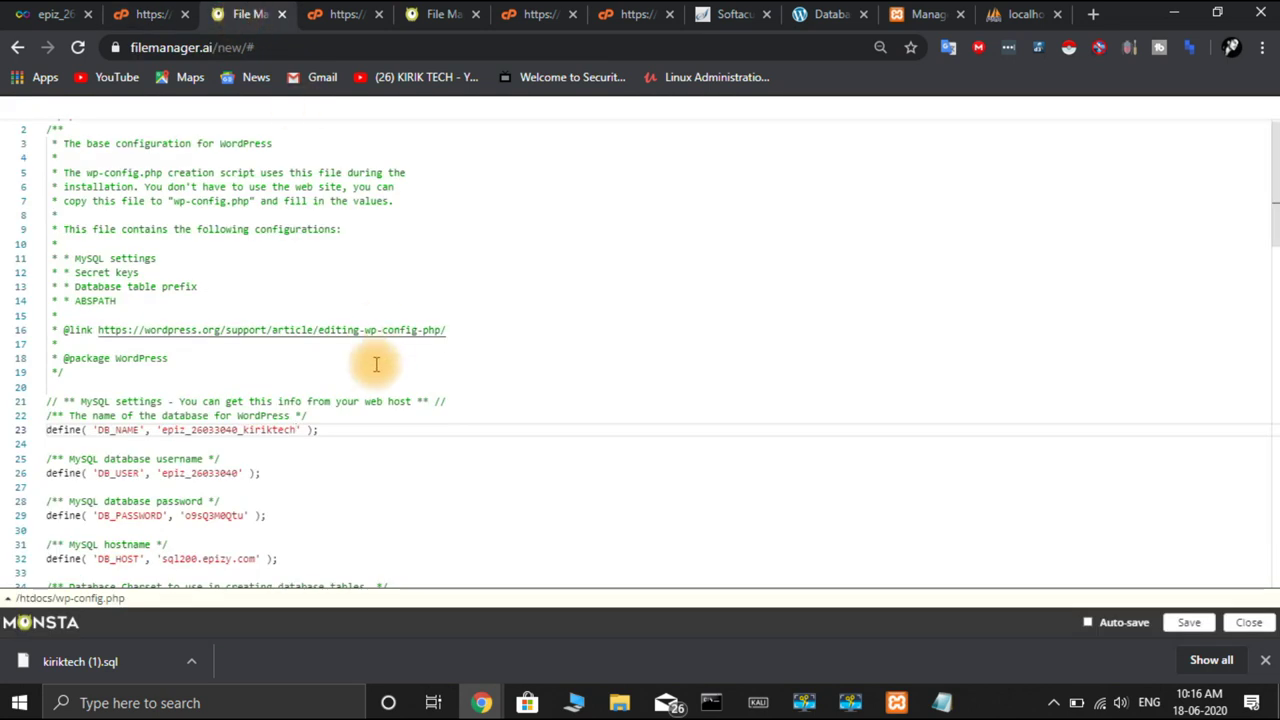
# Replace the DB_PASSWORD value with the copied MySQL password, keeping it on one line
pyautogui.click(243, 515)
pyautogui.press('BackSpace')
pyautogui.press('BackSpace')
pyautogui.press('BackSpace')
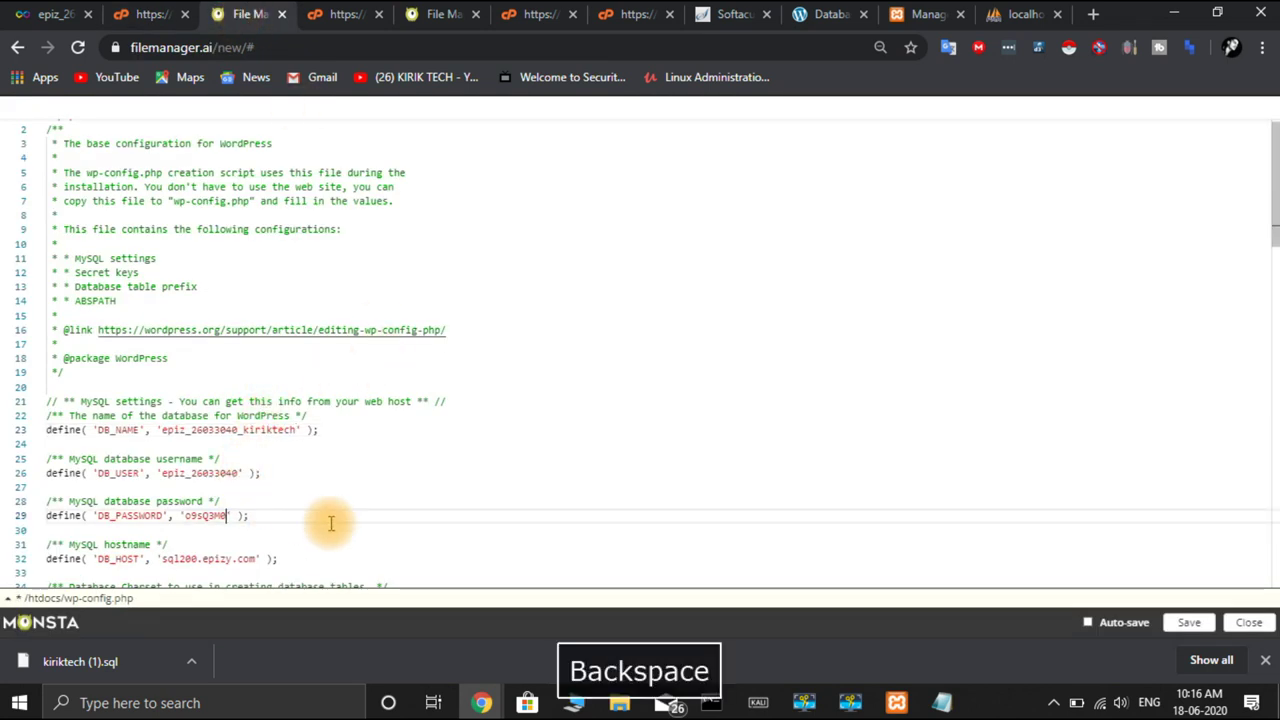
pyautogui.hotkey('ctrl', 'v')
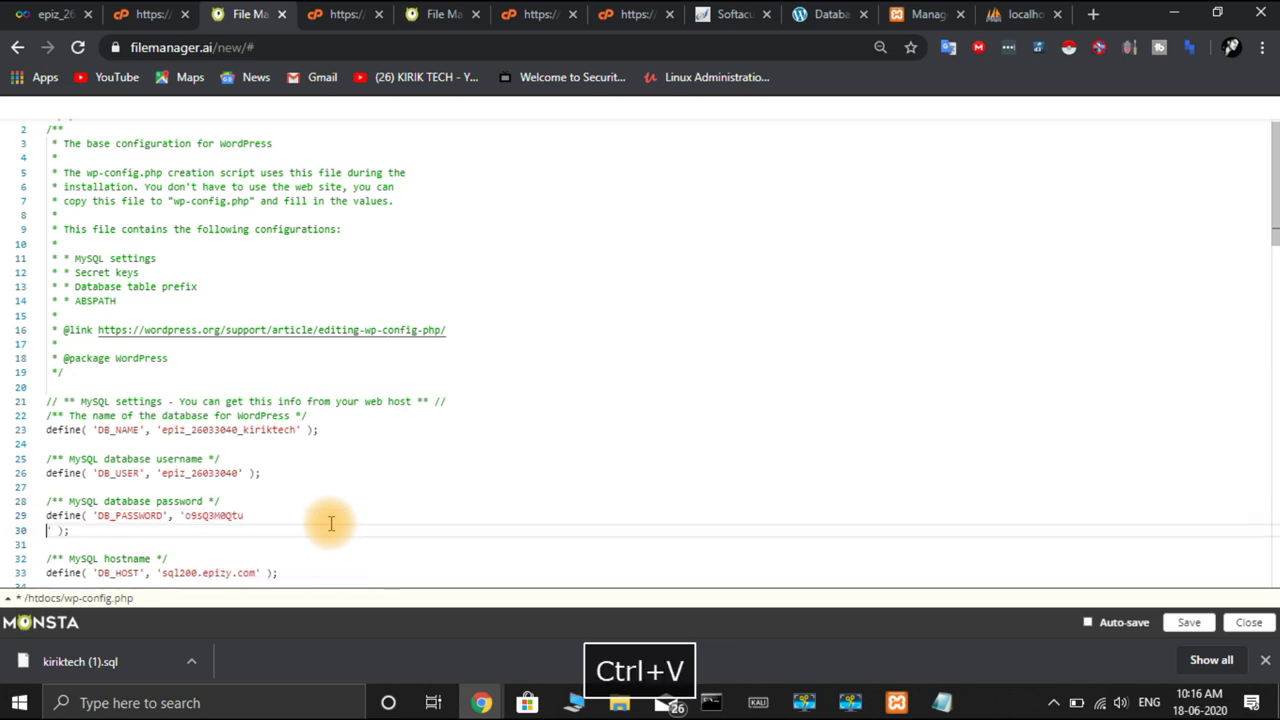
pyautogui.press('BackSpace')
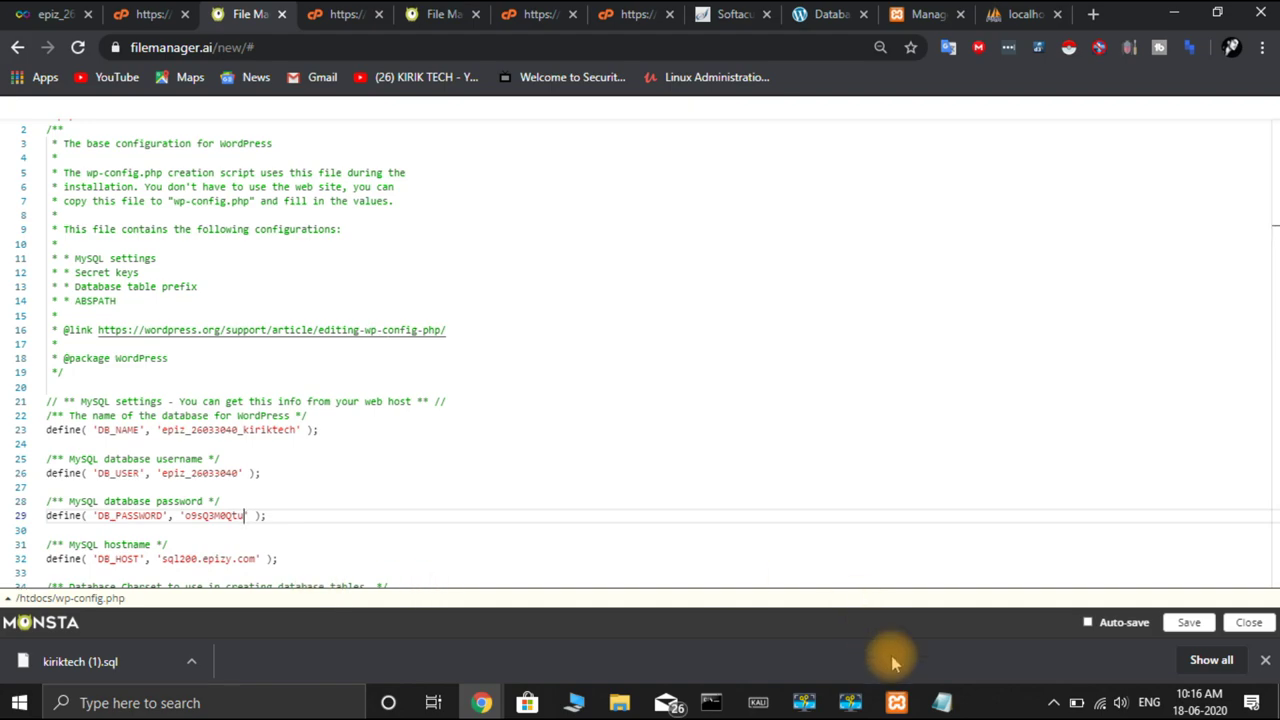
# Check the database settings against the notes and save wp-config.php
pyautogui.moveTo(940, 705)
pyautogui.click(977, 643)
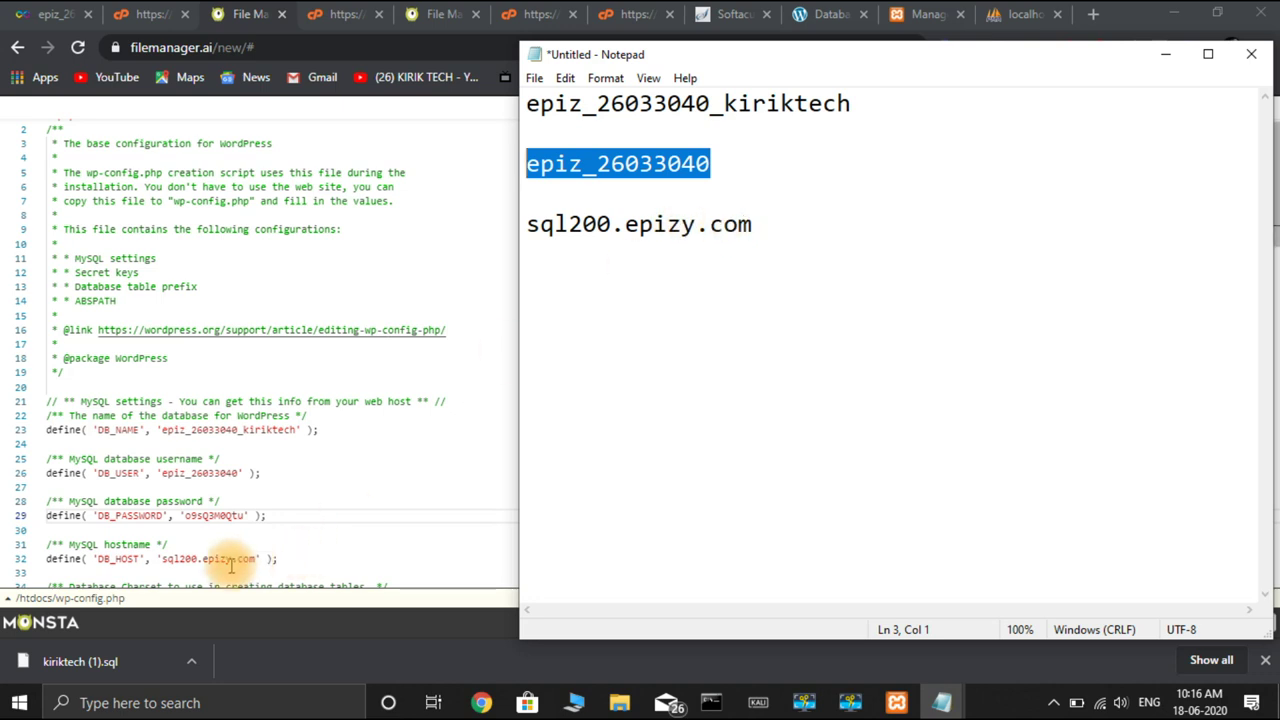
pyautogui.click(382, 536)
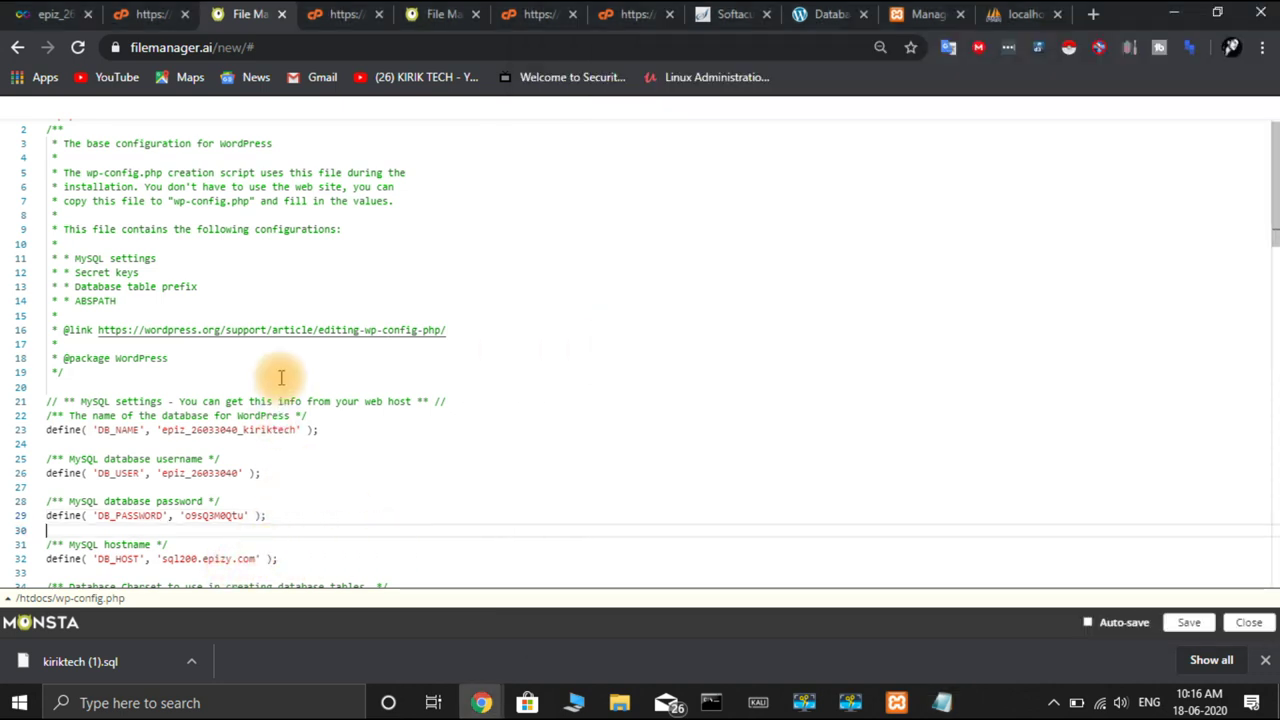
pyautogui.click(1191, 623)
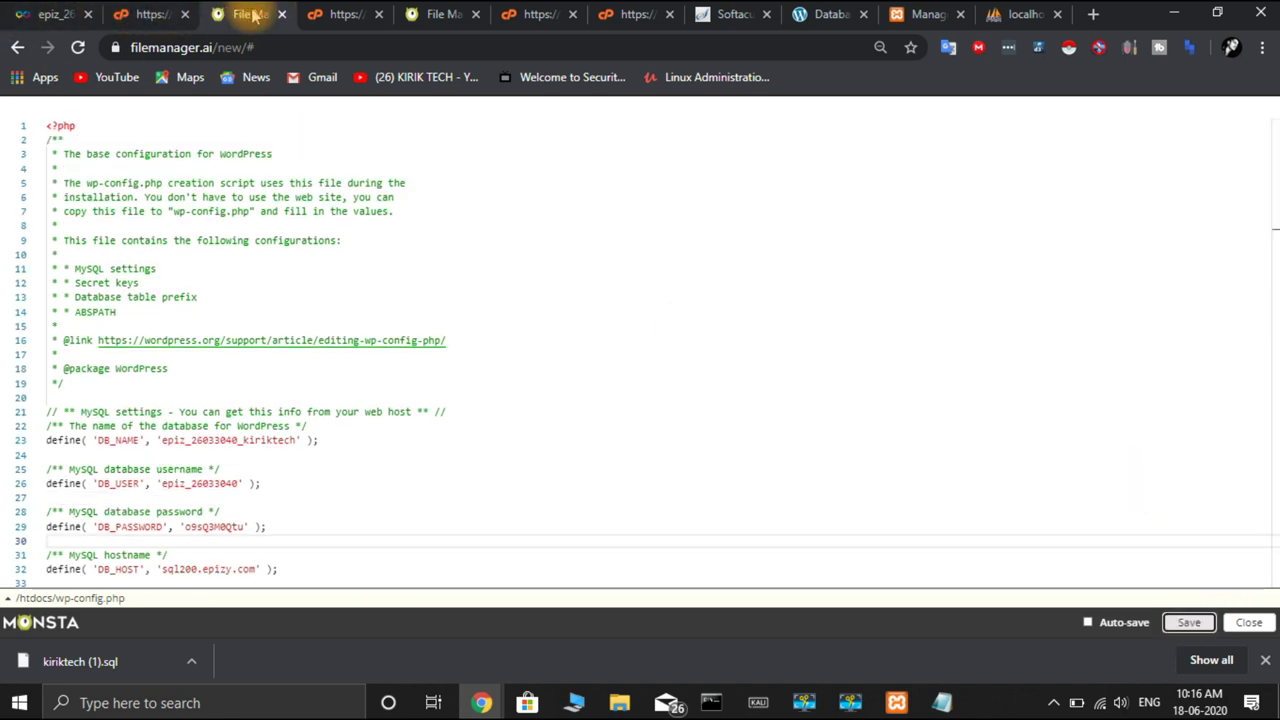
# Launch phpMyAdmin from the control panel and connect it to the kiriktech database
pyautogui.click(145, 18)
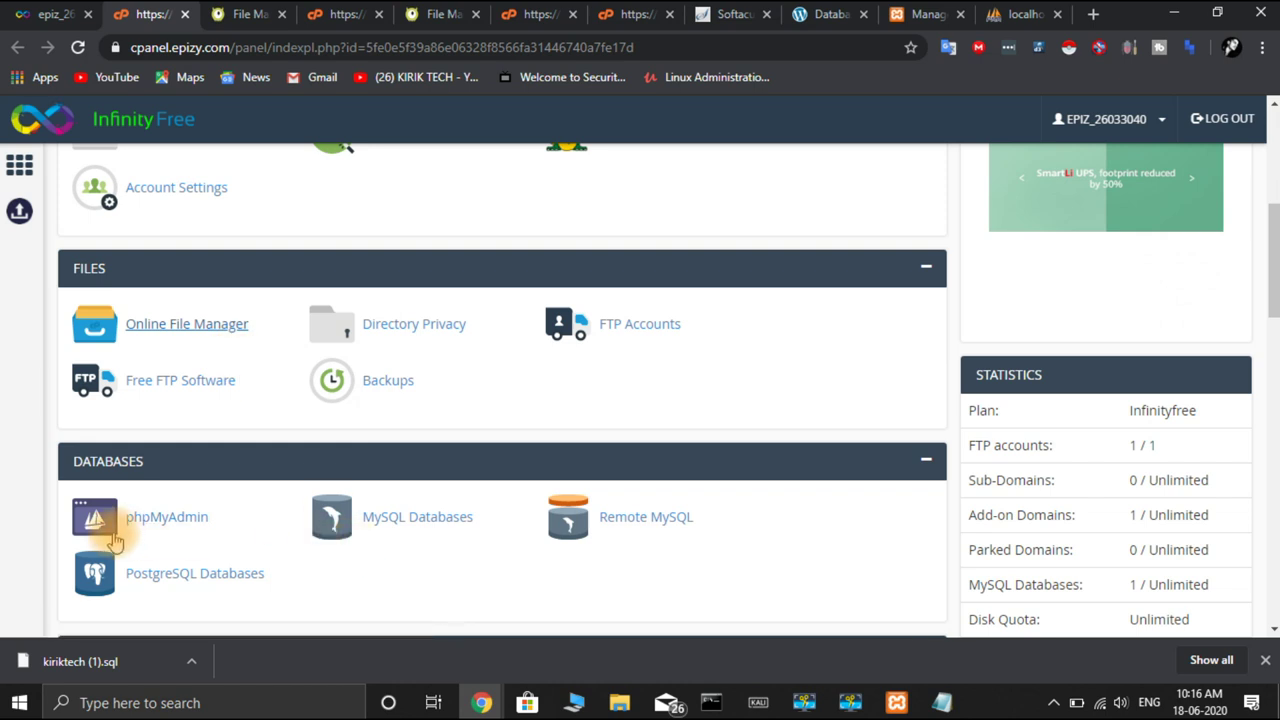
pyautogui.click(165, 530)
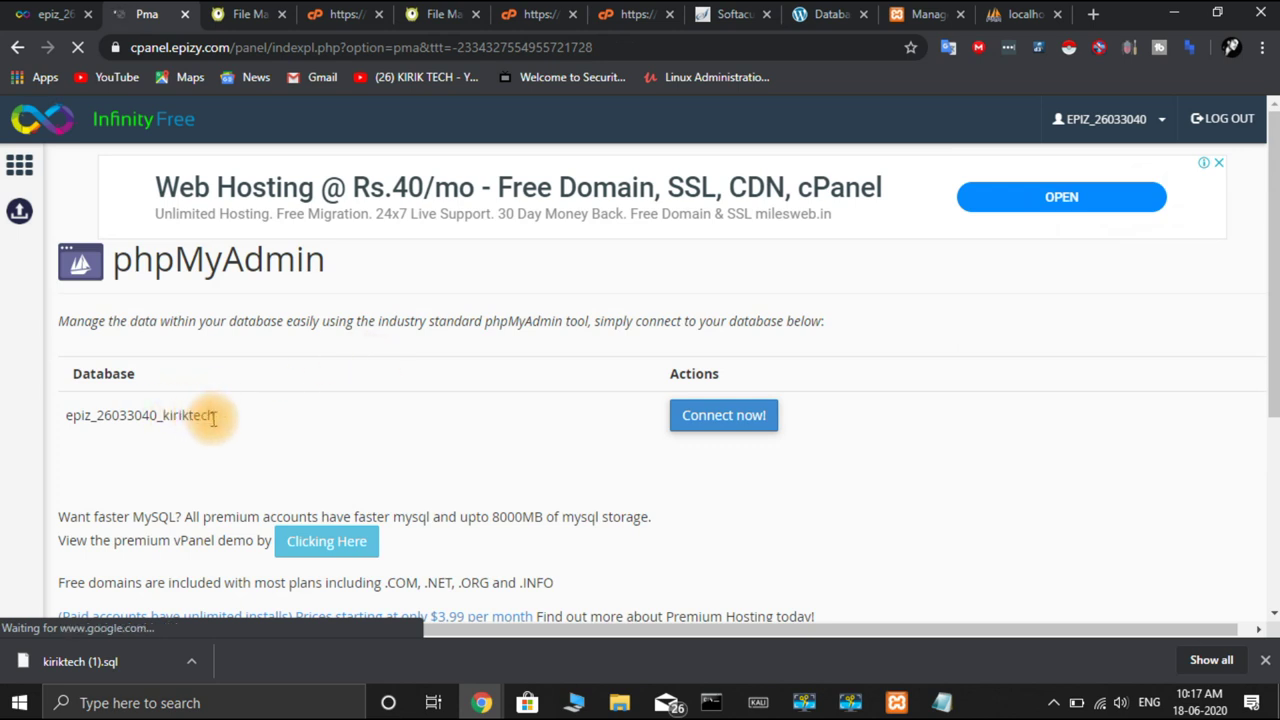
pyautogui.click(716, 418)
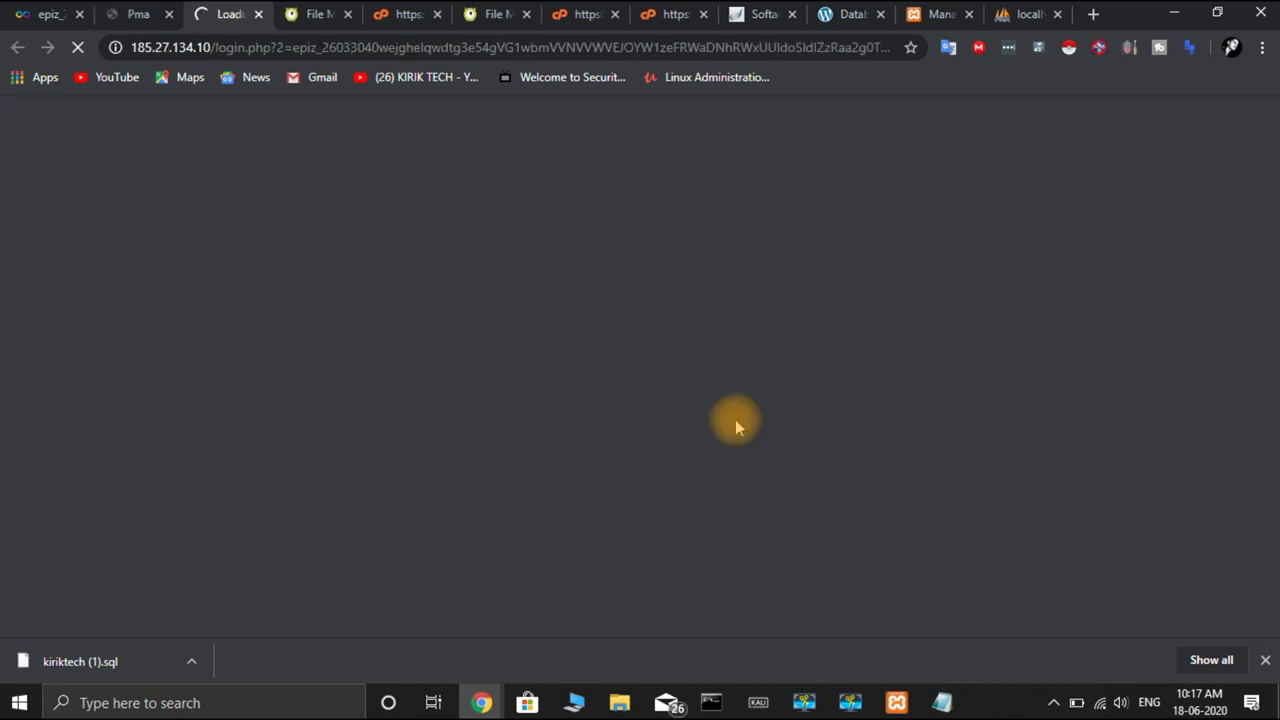
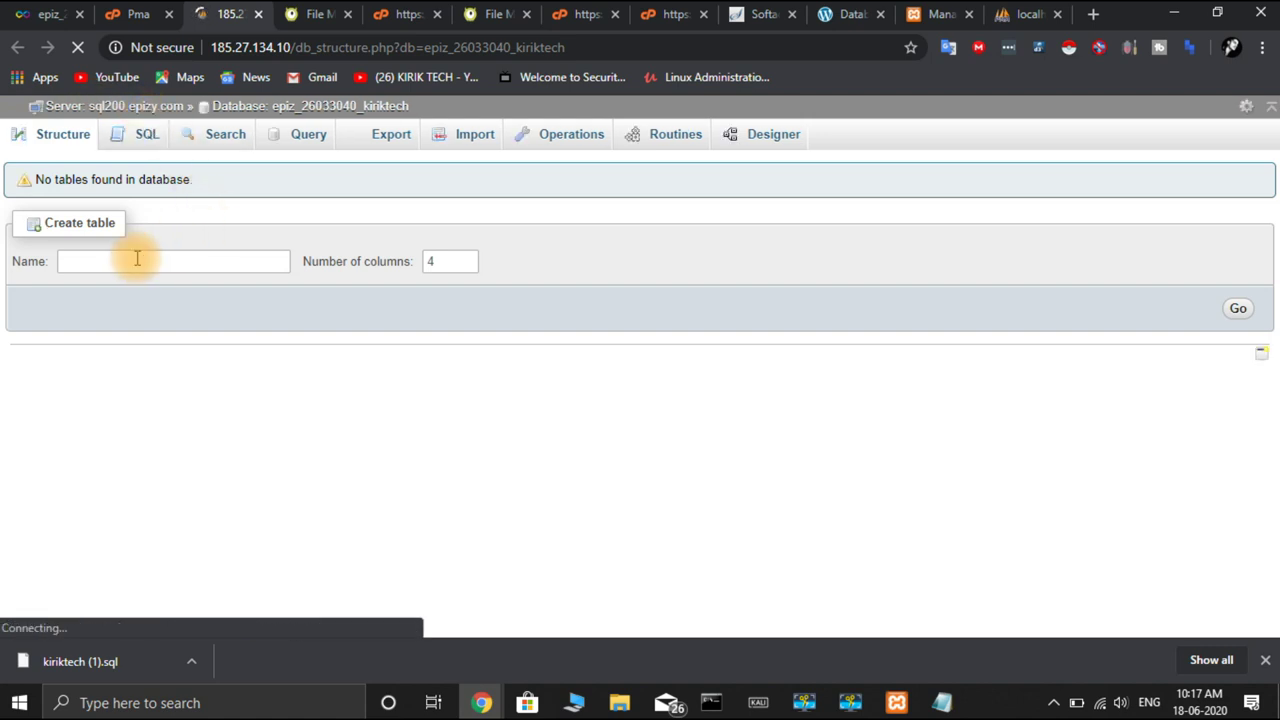
# Import kiriktech.sql from Desktop > Wordpress series into the hosted kiriktech database
pyautogui.click(486, 139)
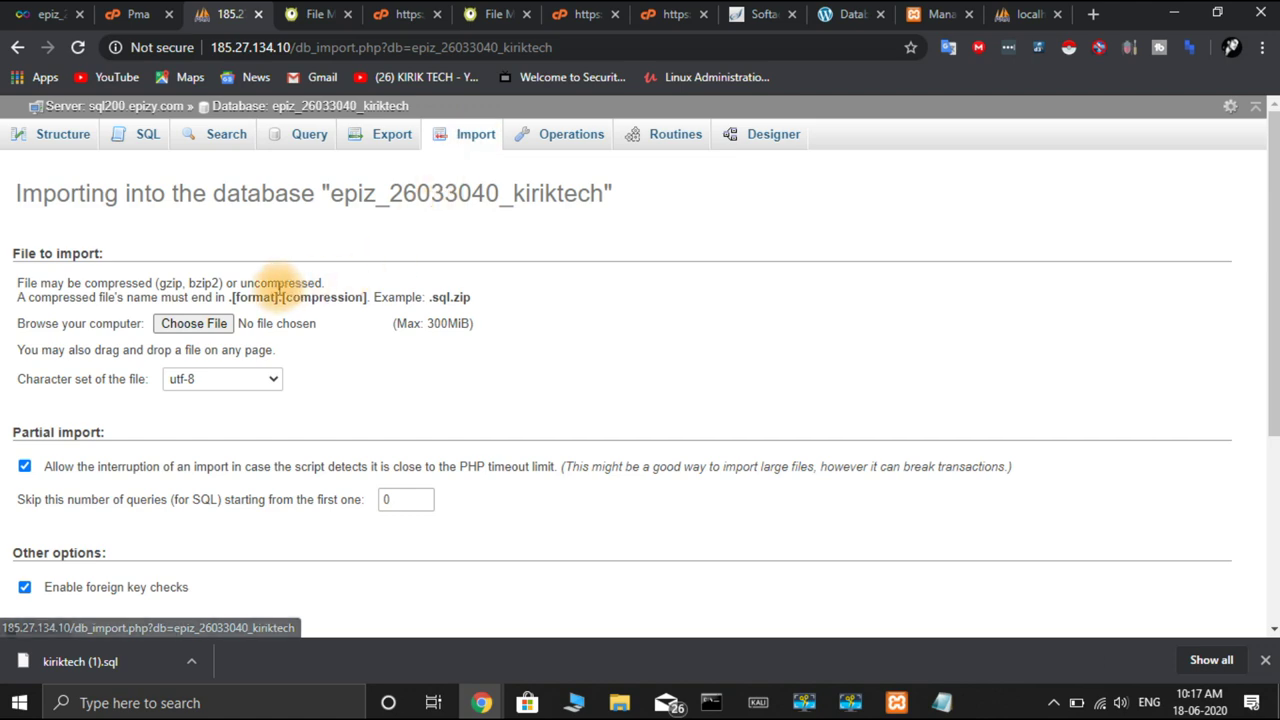
pyautogui.click(216, 323)
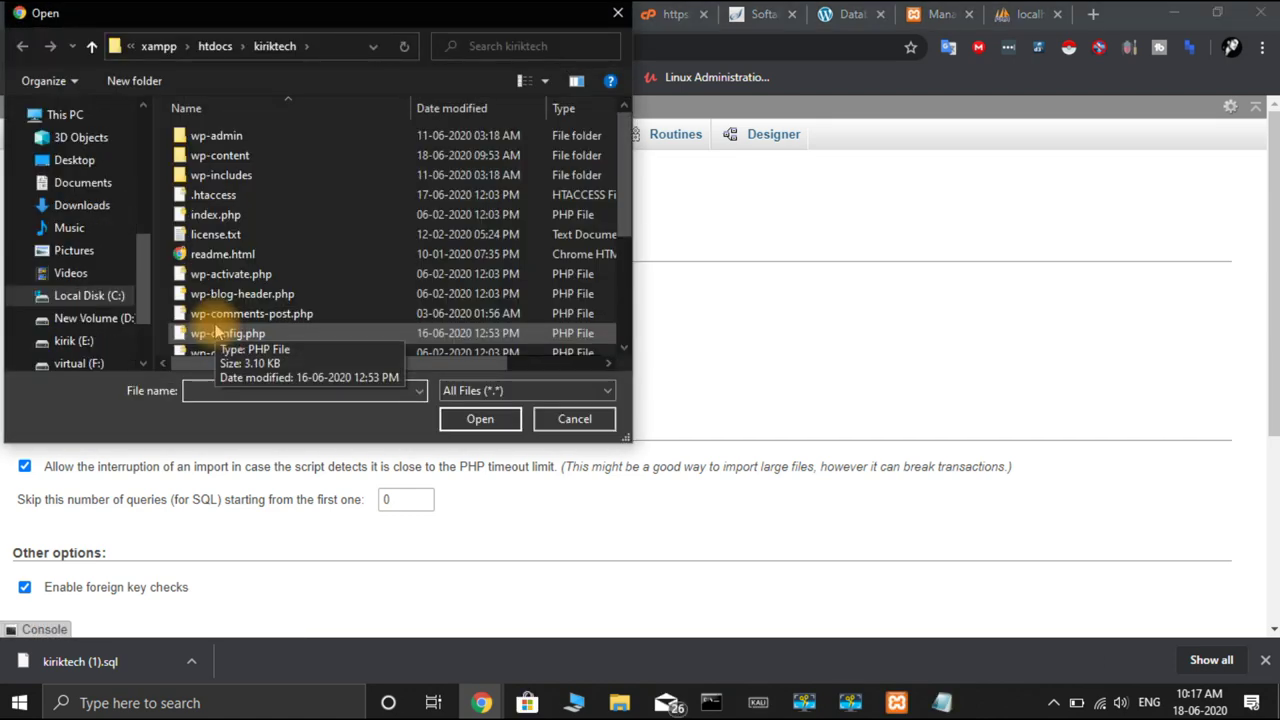
pyautogui.click(245, 293)
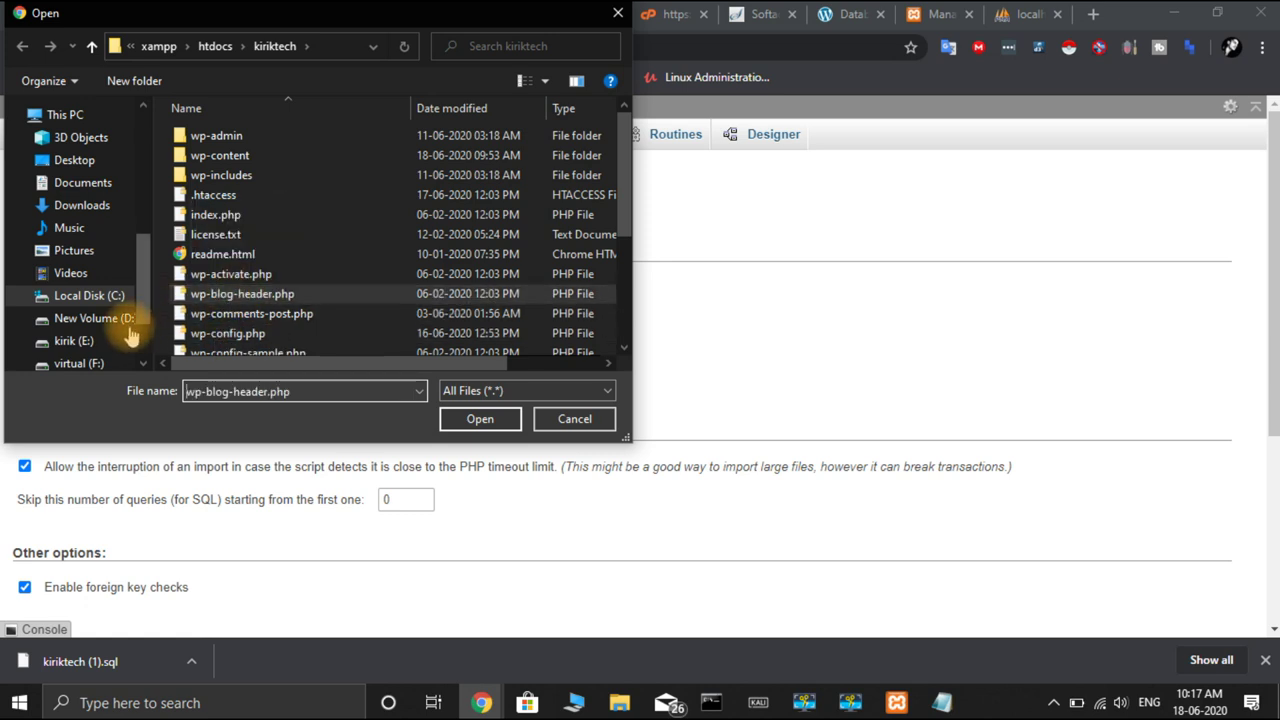
pyautogui.scroll(-2, 93, 343)
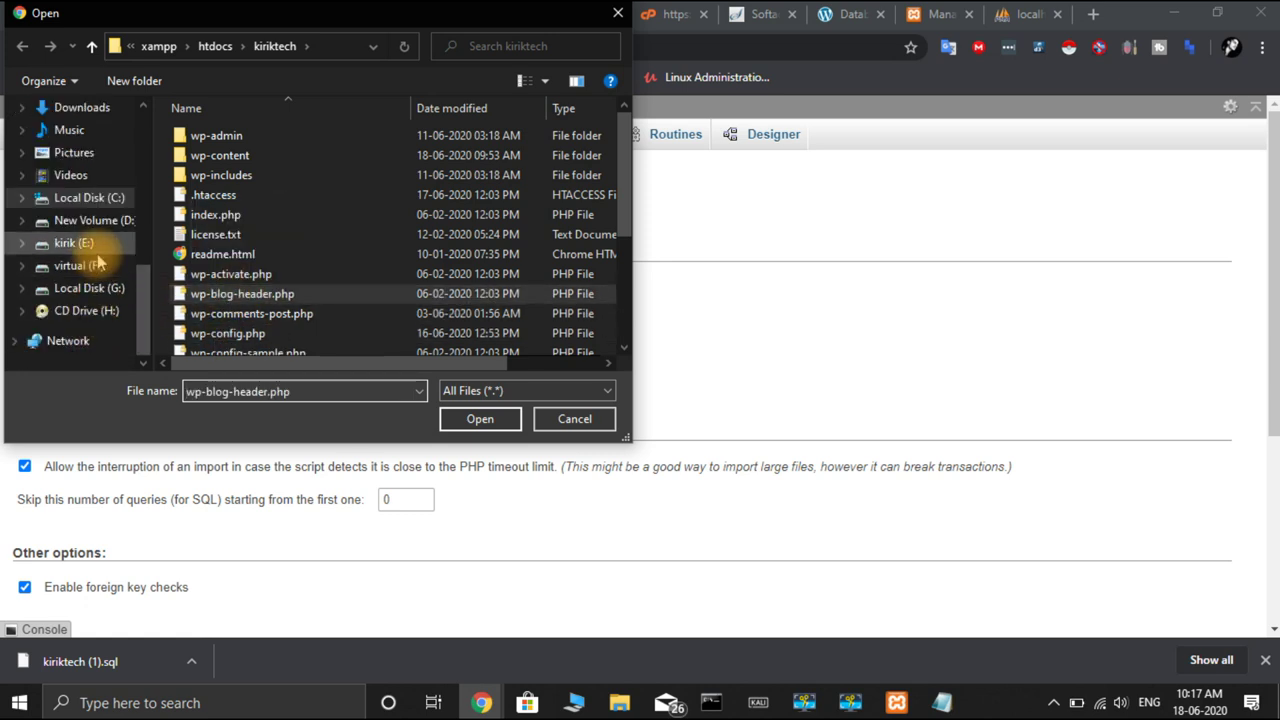
pyautogui.scroll(5, 100, 262)
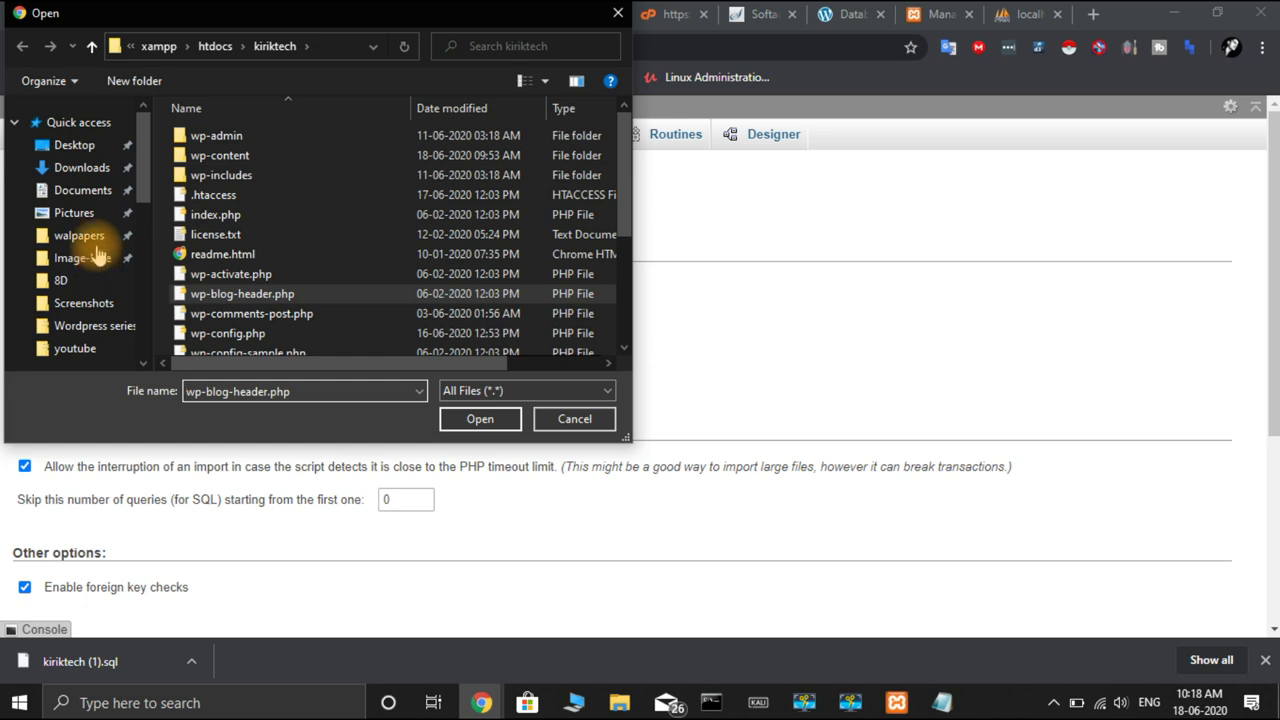
pyautogui.scroll(-3, 78, 236)
pyautogui.scroll(3, 71, 177)
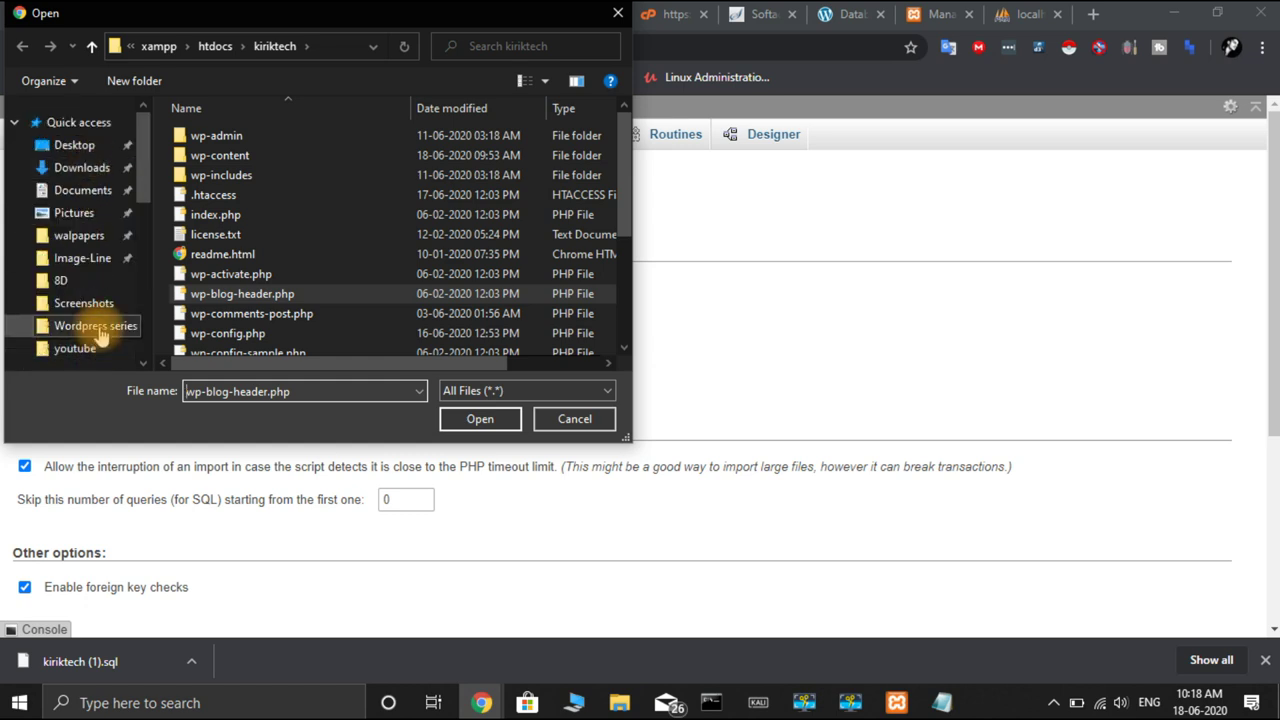
pyautogui.click(85, 325)
pyautogui.scroll(-1, 314, 284)
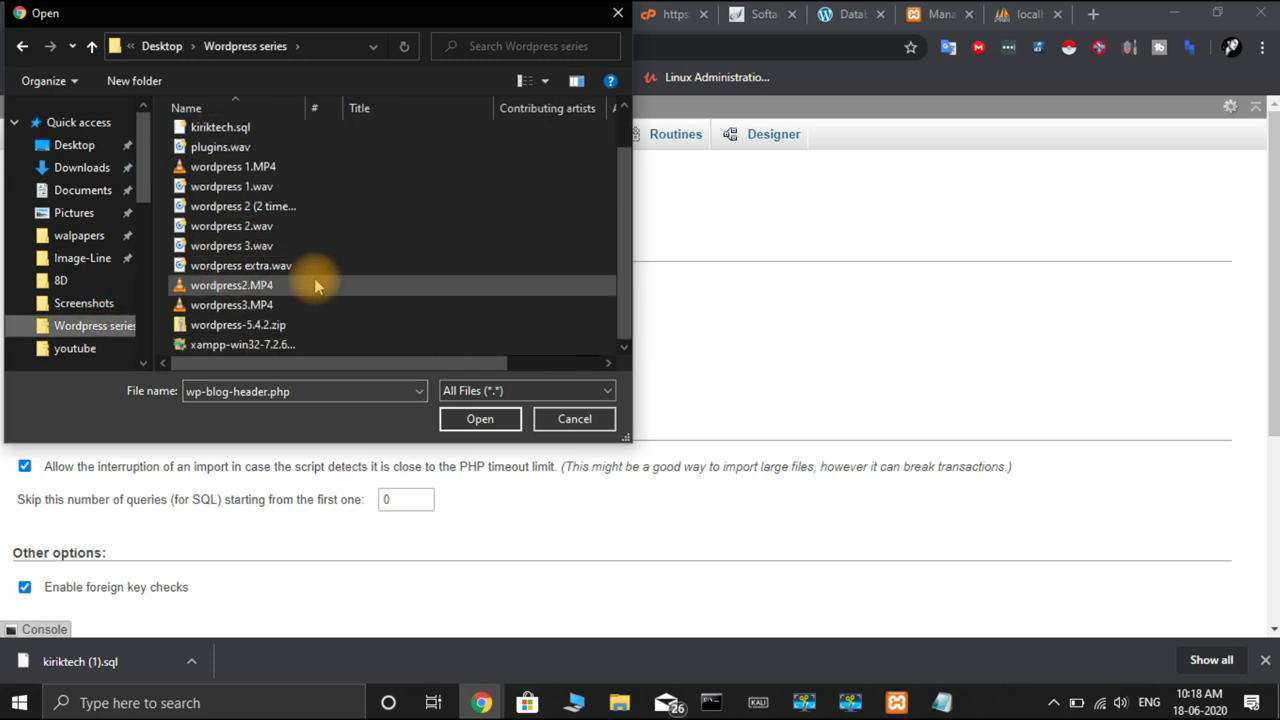
pyautogui.click(243, 128)
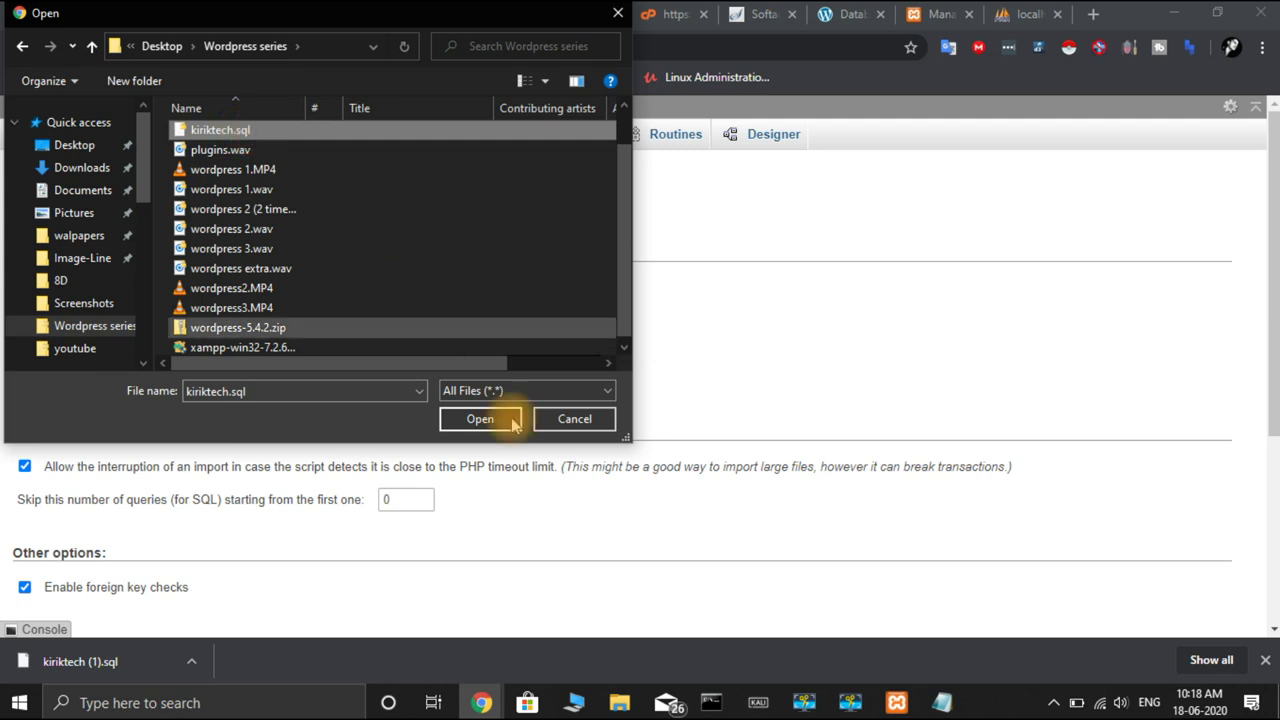
pyautogui.click(481, 419)
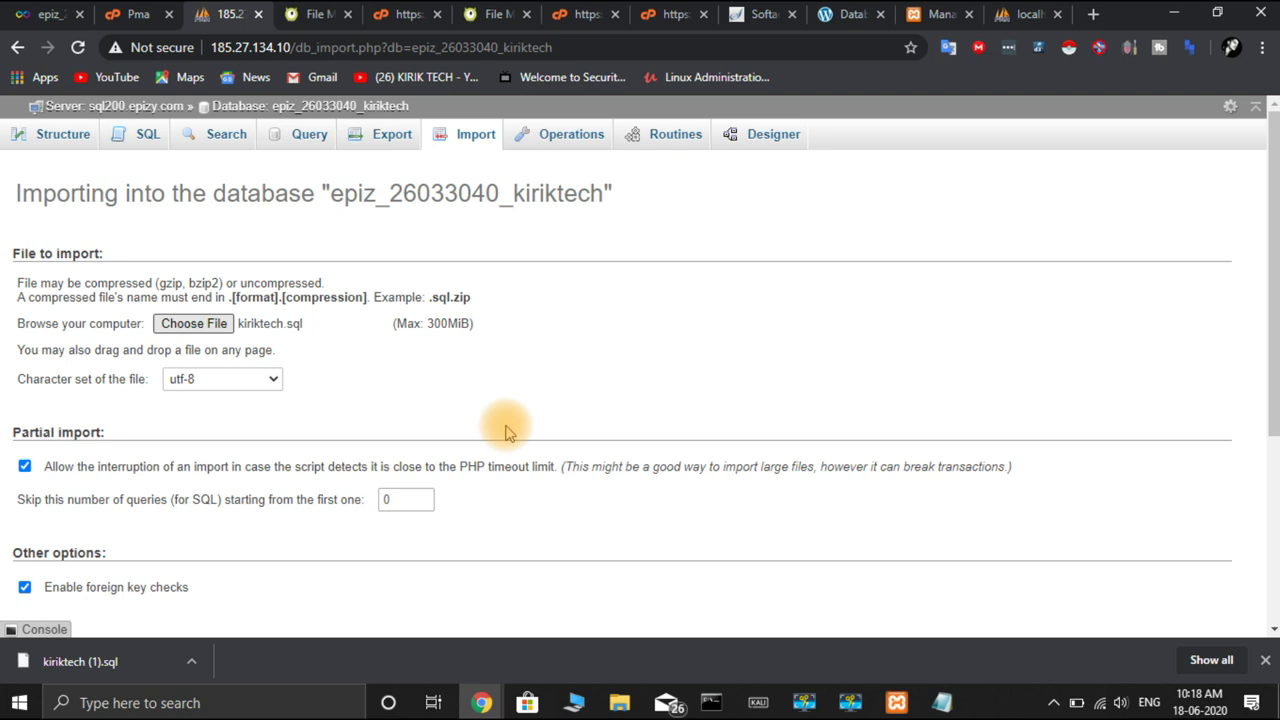
pyautogui.scroll(-3, 505, 430)
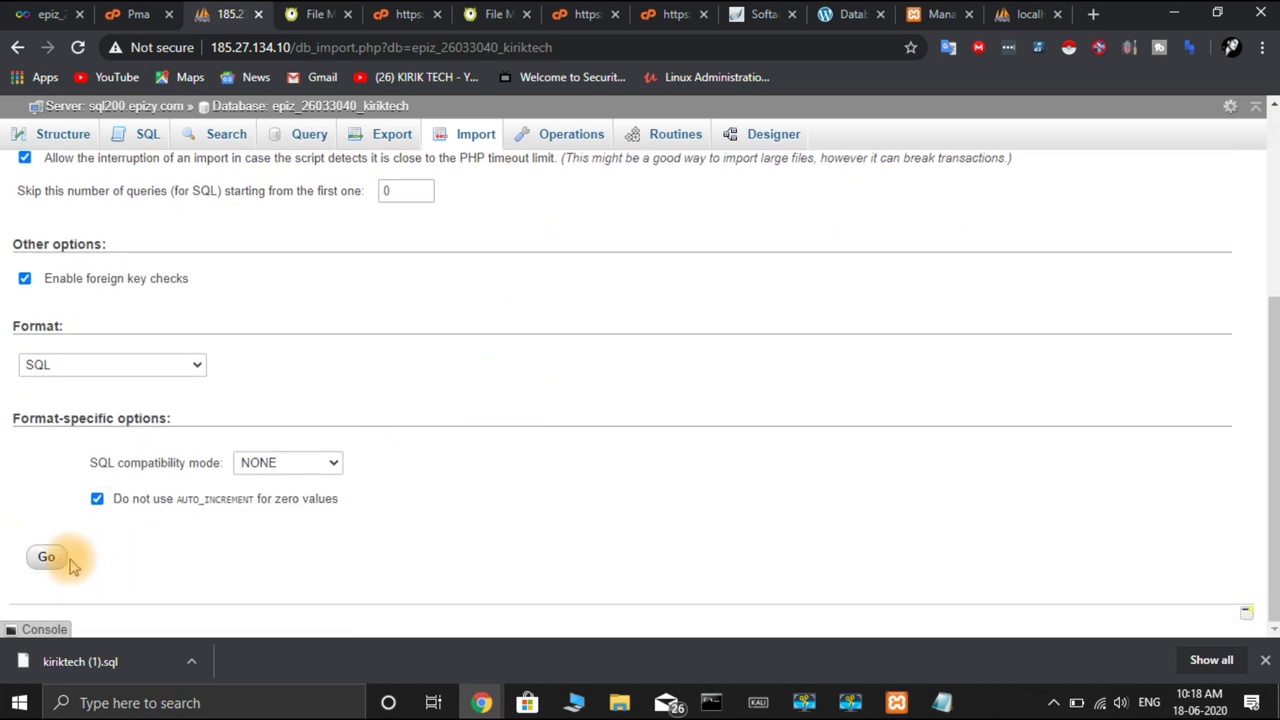
pyautogui.click(50, 560)
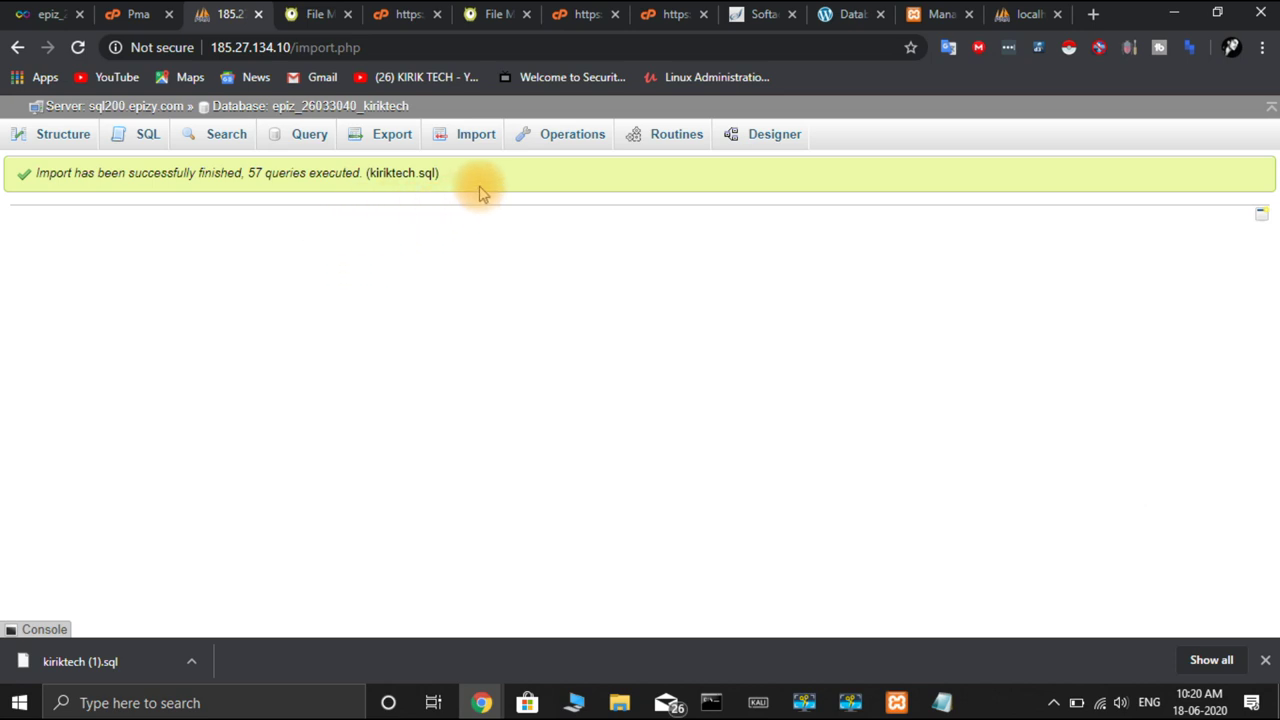
pyautogui.click(62, 134)
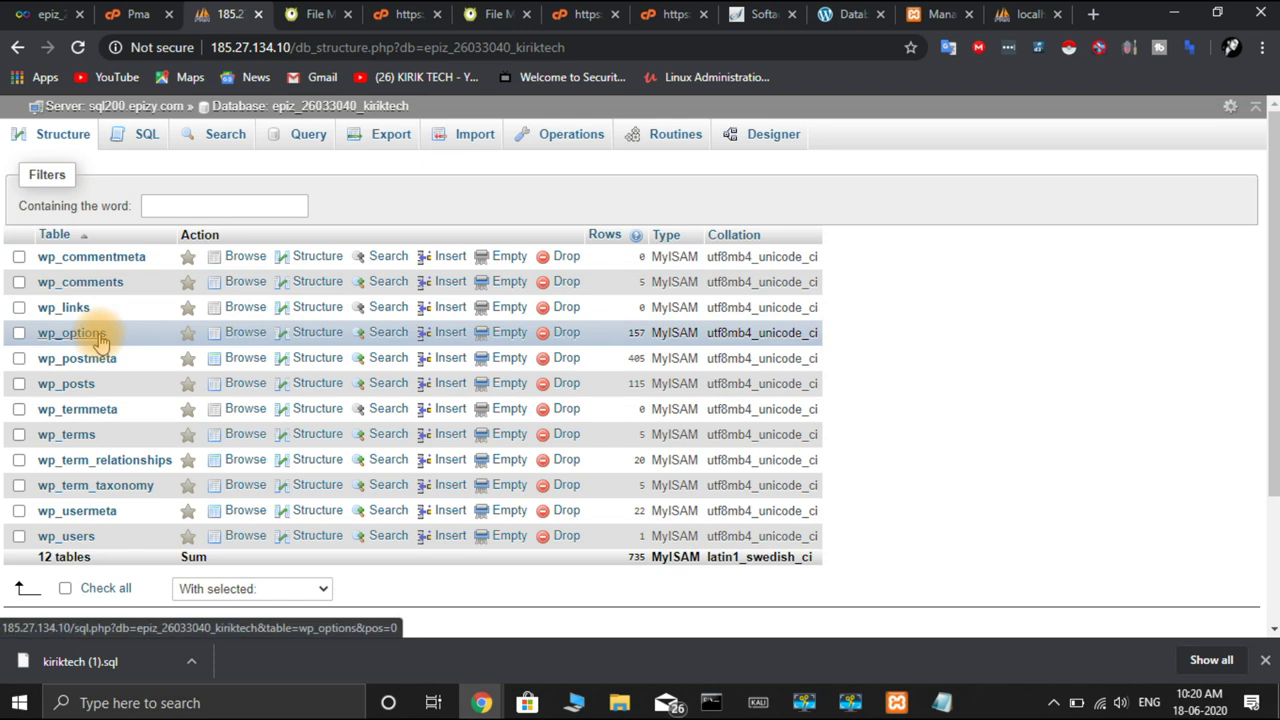
pyautogui.click(99, 338)
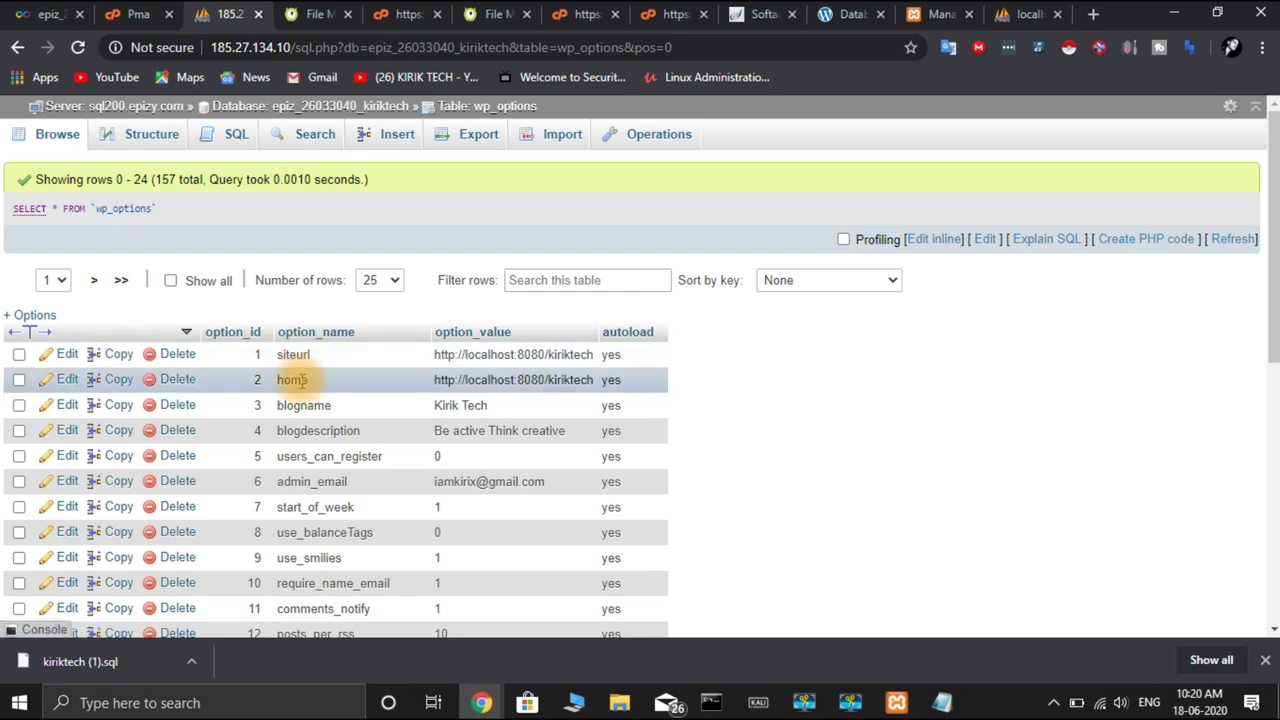
pyautogui.click(67, 355)
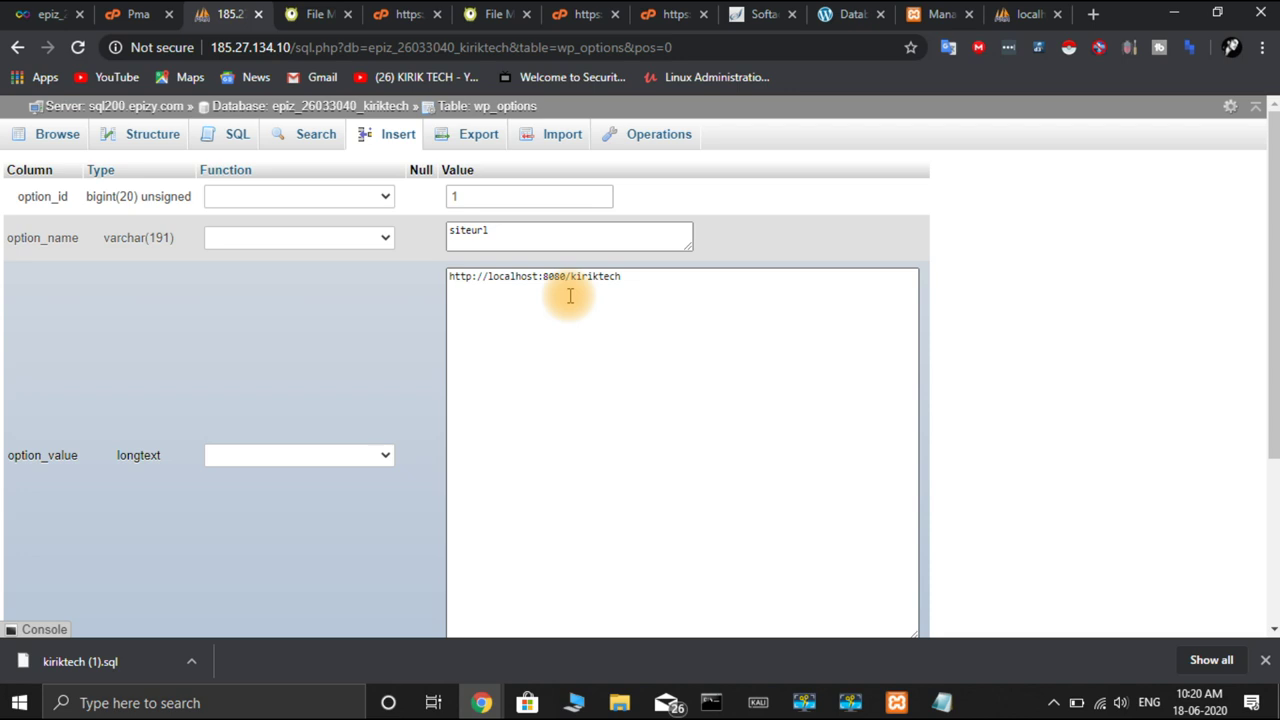
pyautogui.click(50, 16)
# Copy the domain kiriktech.epizy.com from the InfinityFree account page
pyautogui.scroll(5, 409, 374)
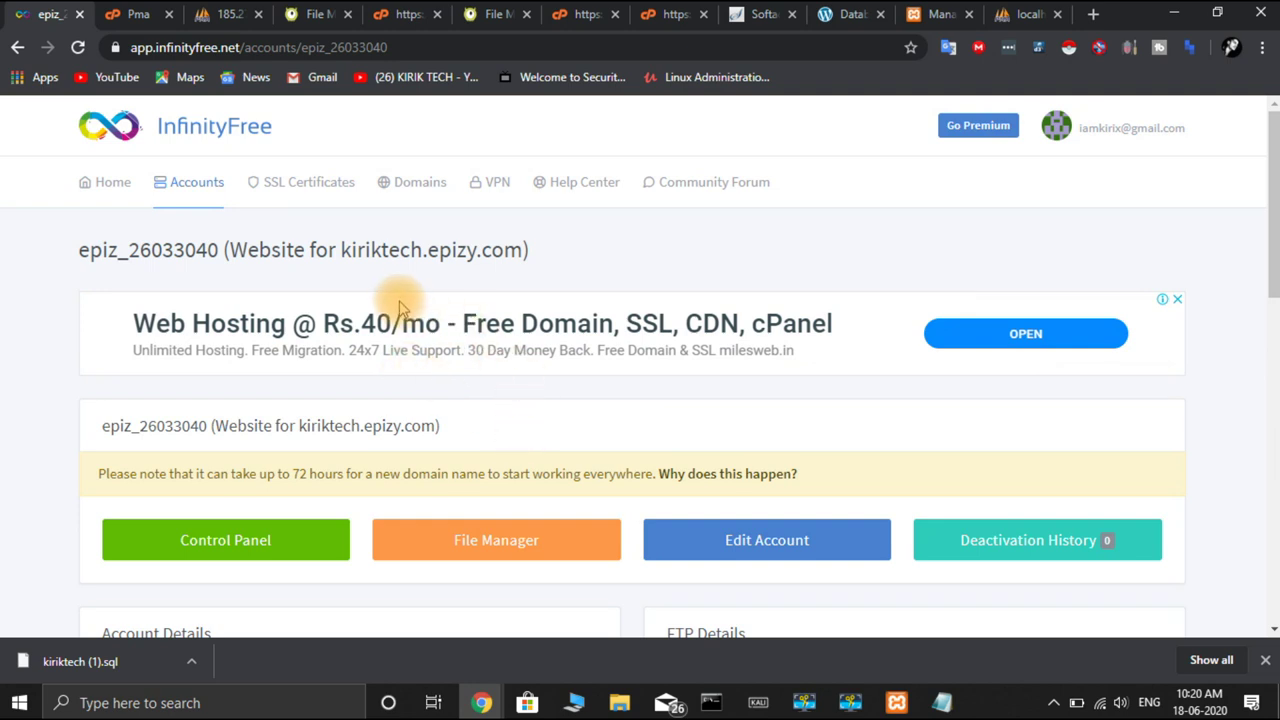
pyautogui.moveTo(341, 250); pyautogui.dragTo(520, 248)
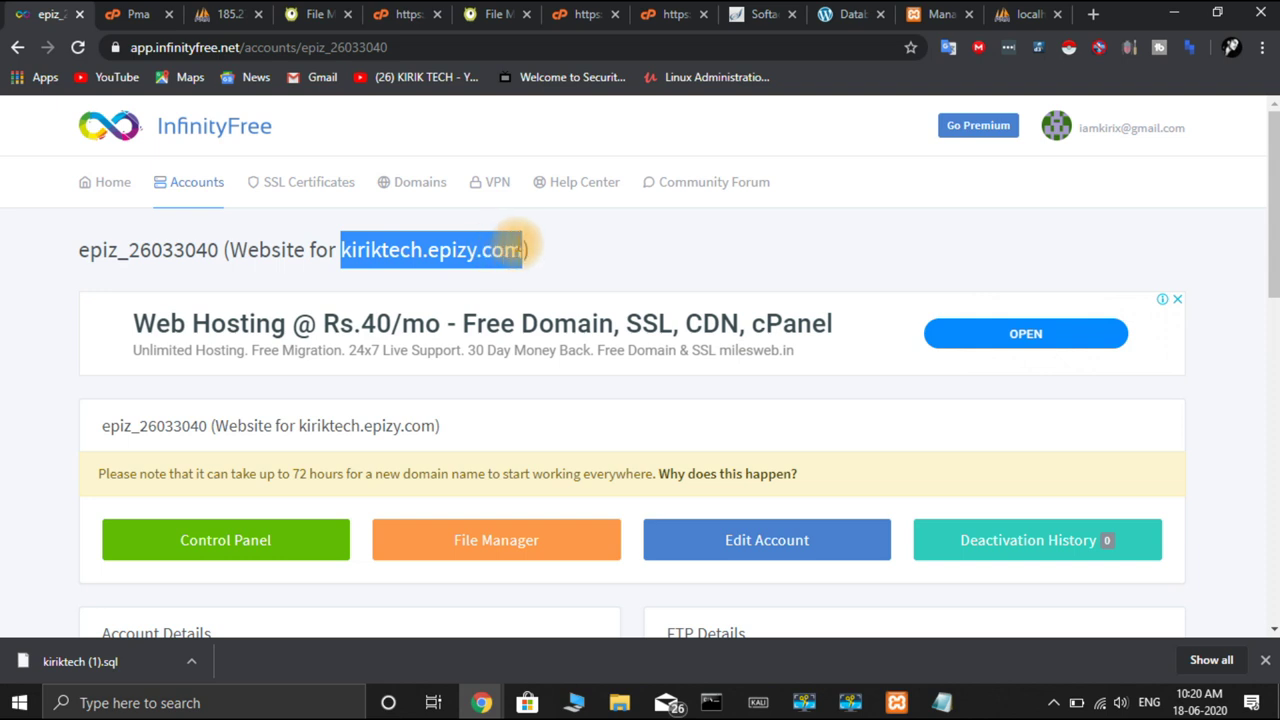
pyautogui.hotkey('ctrl', 'c')
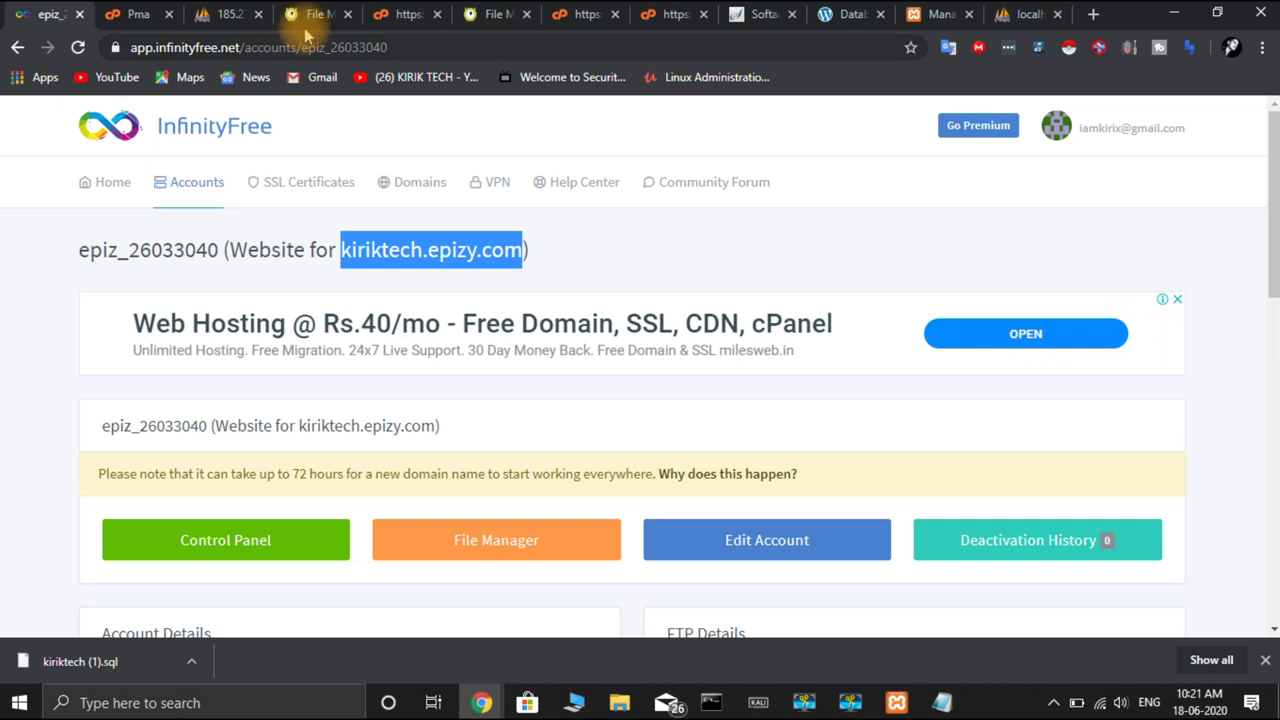
pyautogui.click(229, 15)
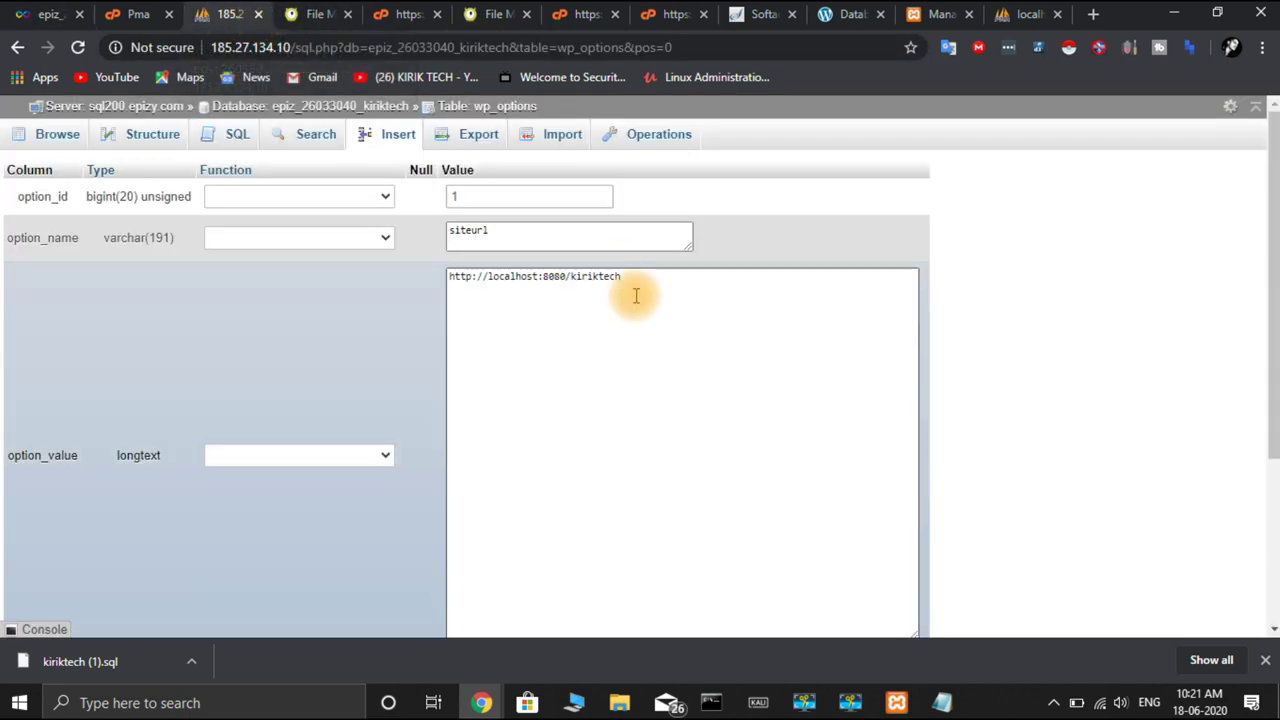
pyautogui.moveTo(634, 277); pyautogui.dragTo(489, 287)
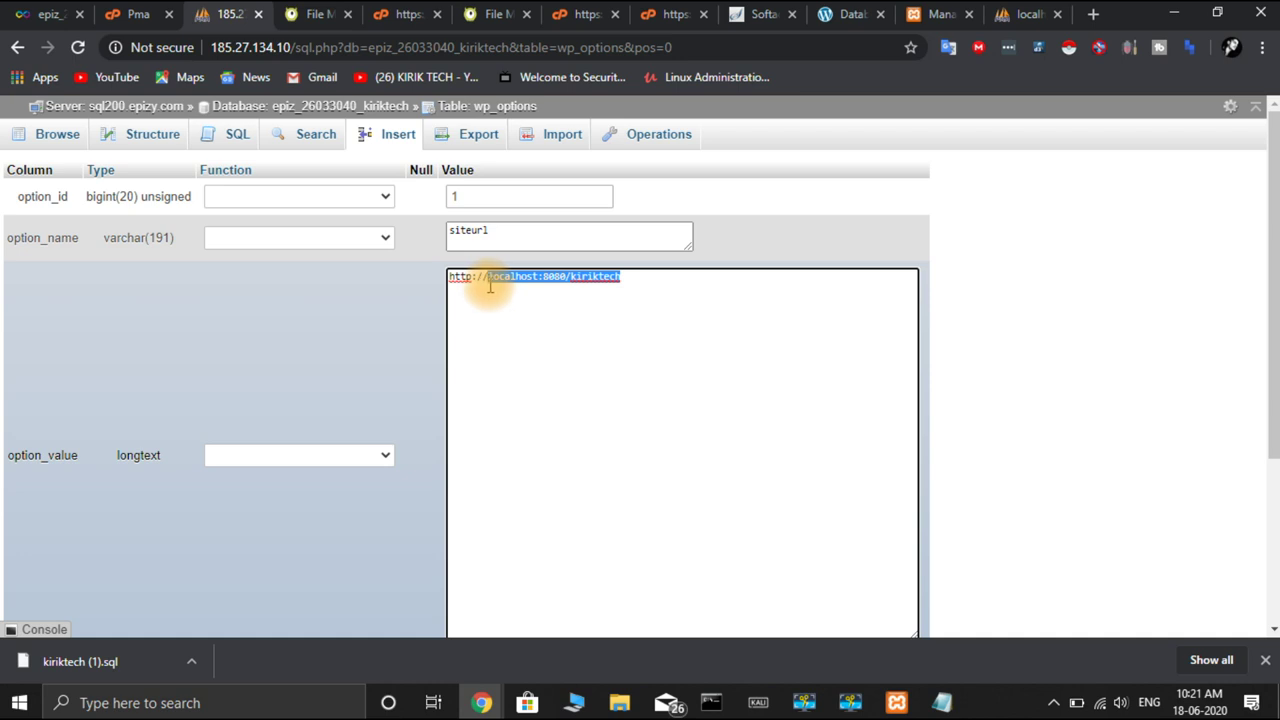
pyautogui.write('www.')
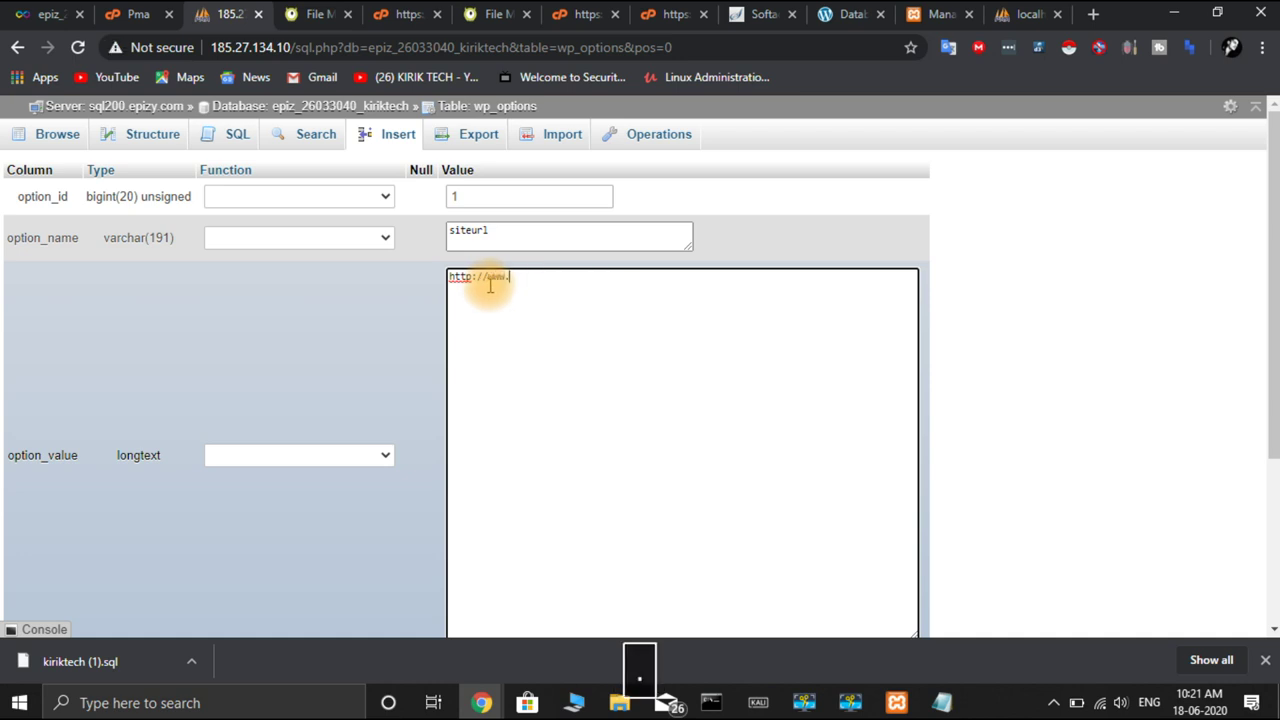
pyautogui.hotkey('ctrl', 'v')
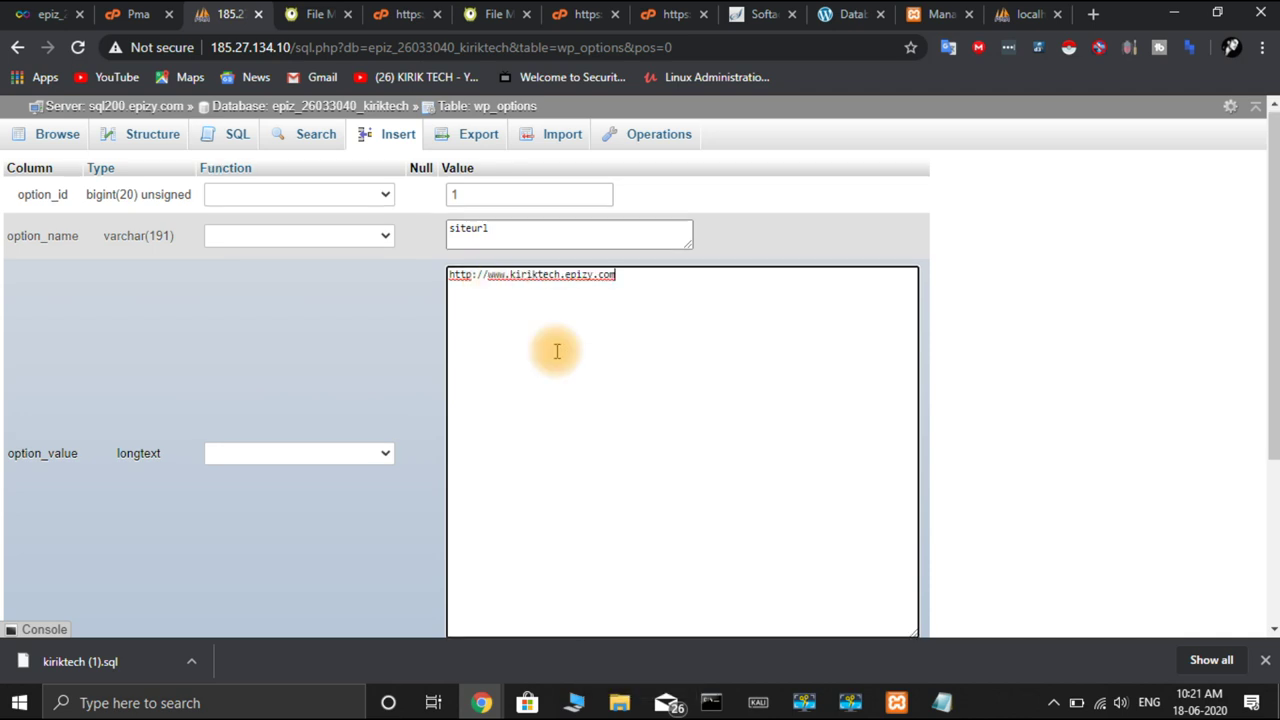
pyautogui.scroll(-3, 551, 349)
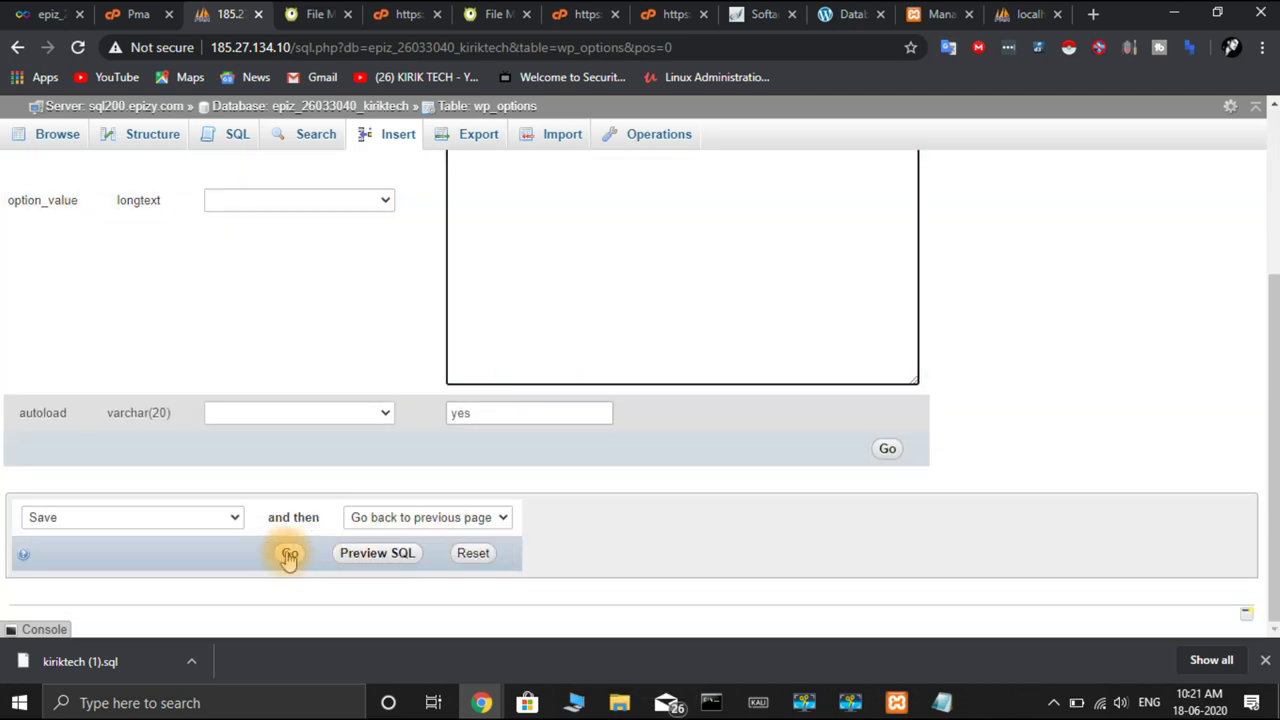
pyautogui.scroll(3, 288, 555)
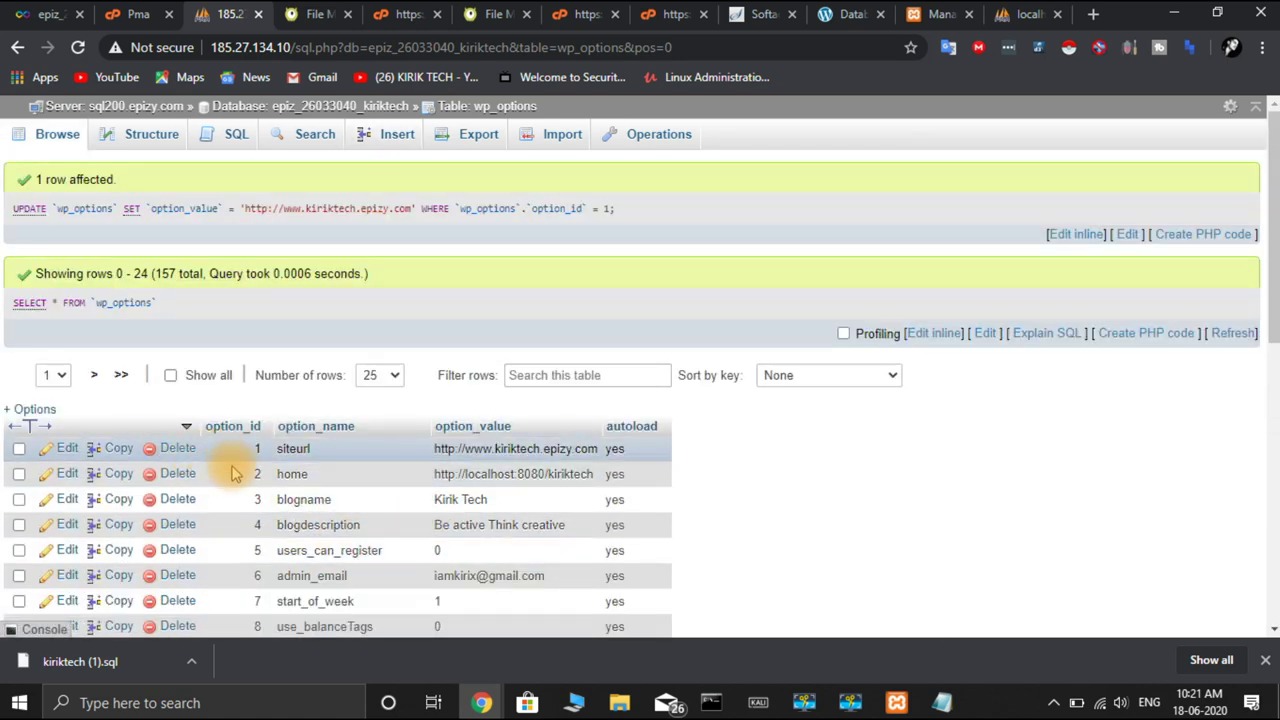
pyautogui.click(67, 475)
pyautogui.moveTo(637, 277); pyautogui.dragTo(491, 285)
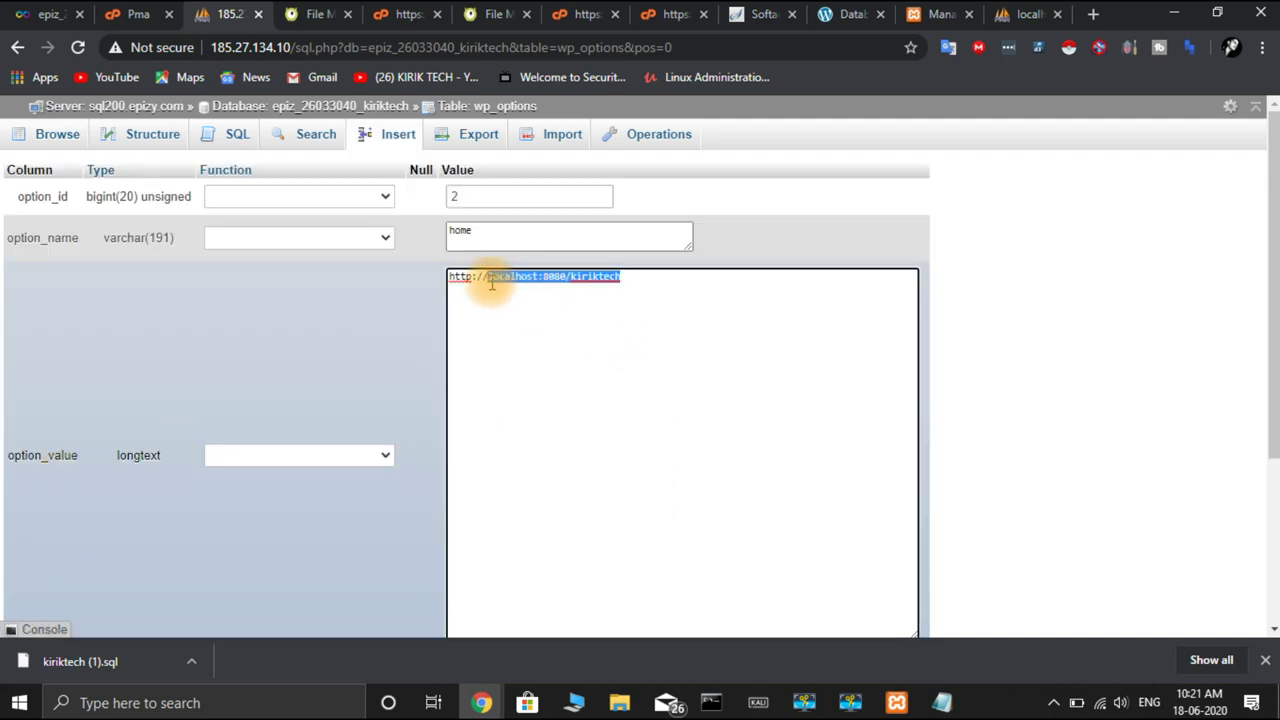
pyautogui.write('www')
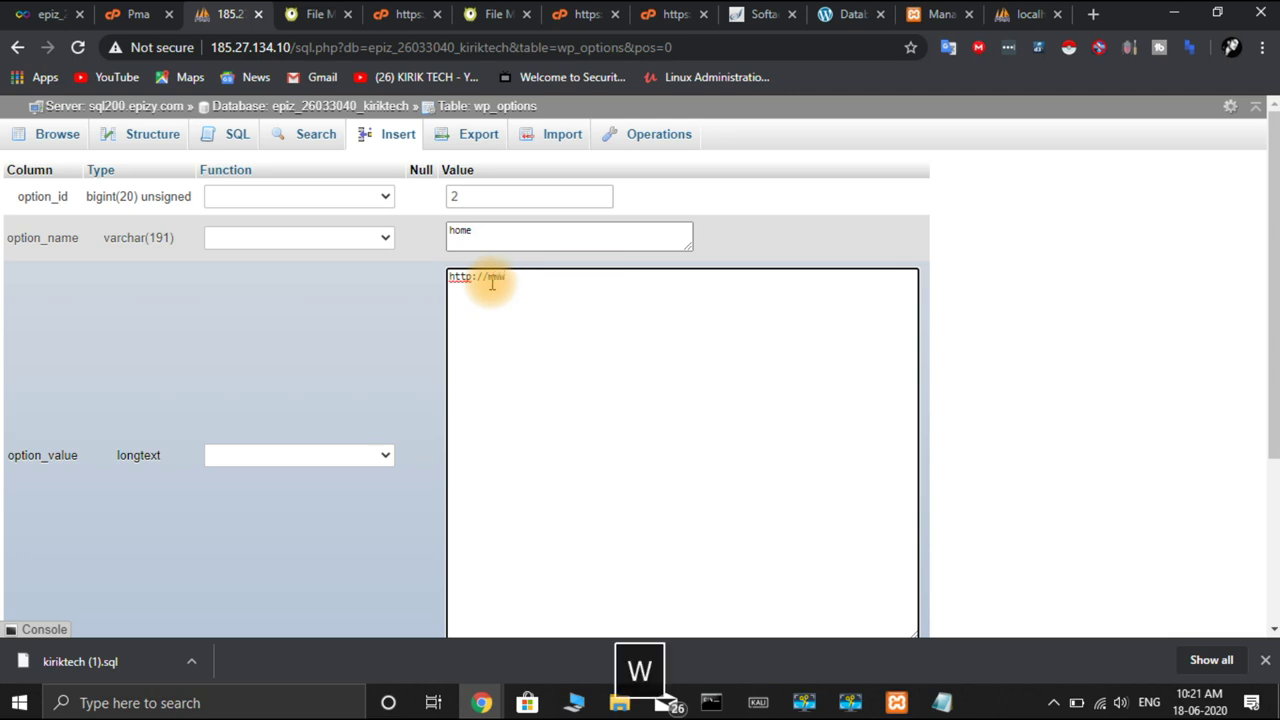
pyautogui.hotkey('ctrl', 'v')
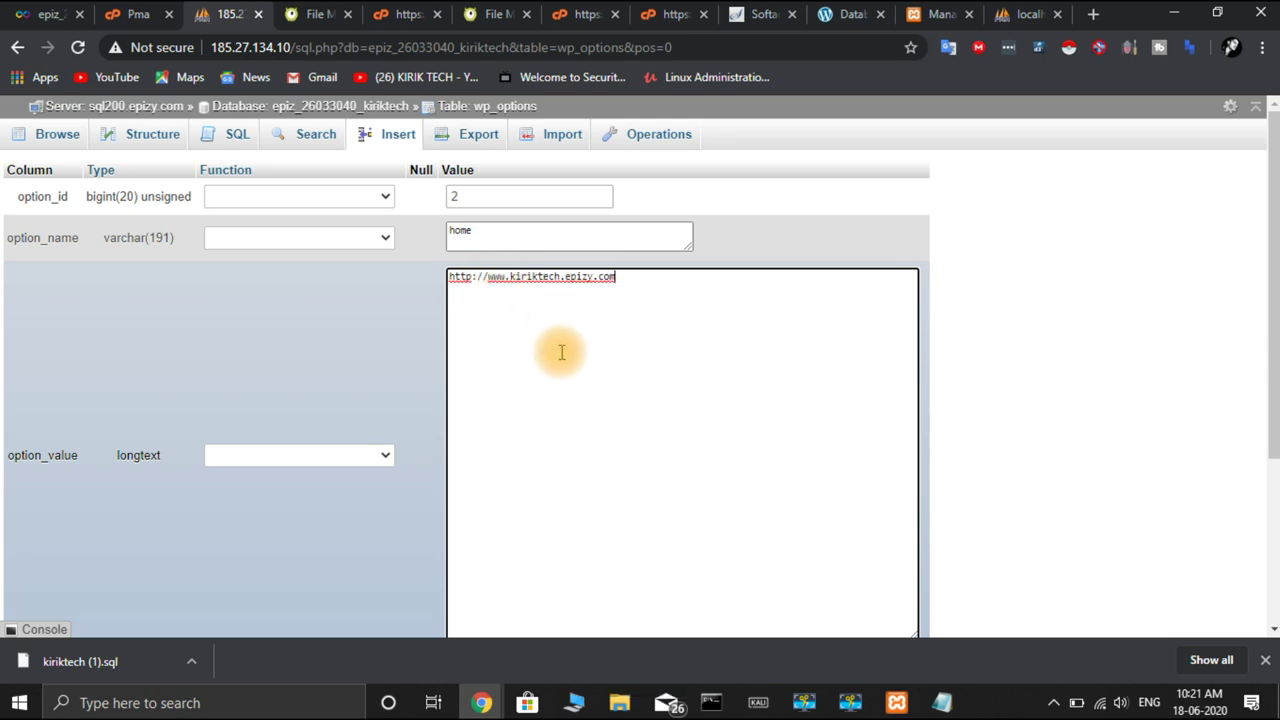
pyautogui.scroll(-3, 560, 351)
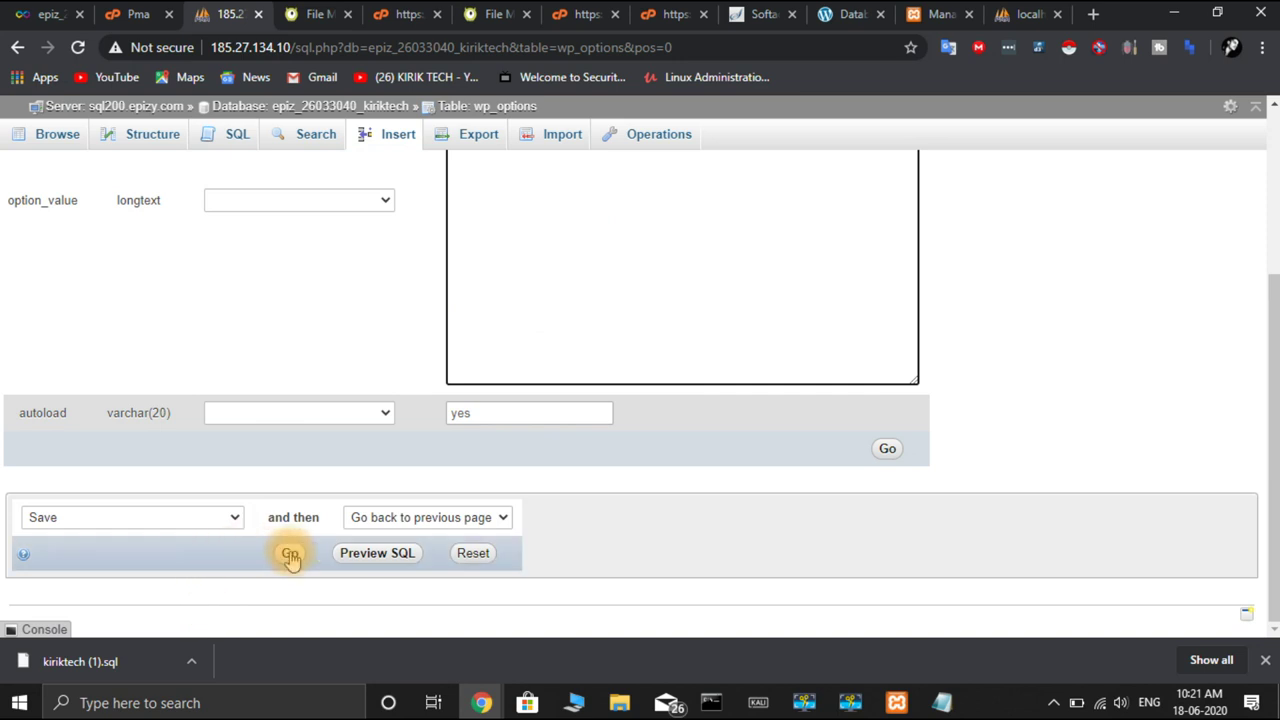
pyautogui.scroll(3, 288, 553)
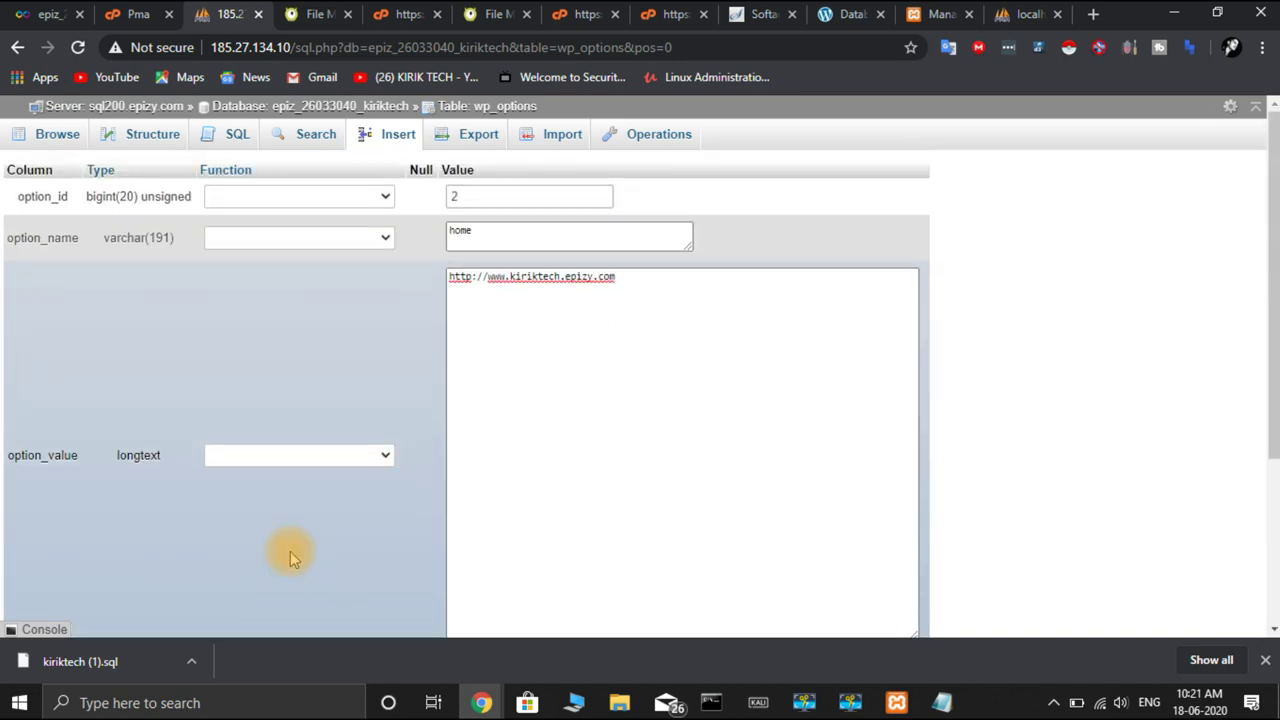
pyautogui.press('Return')
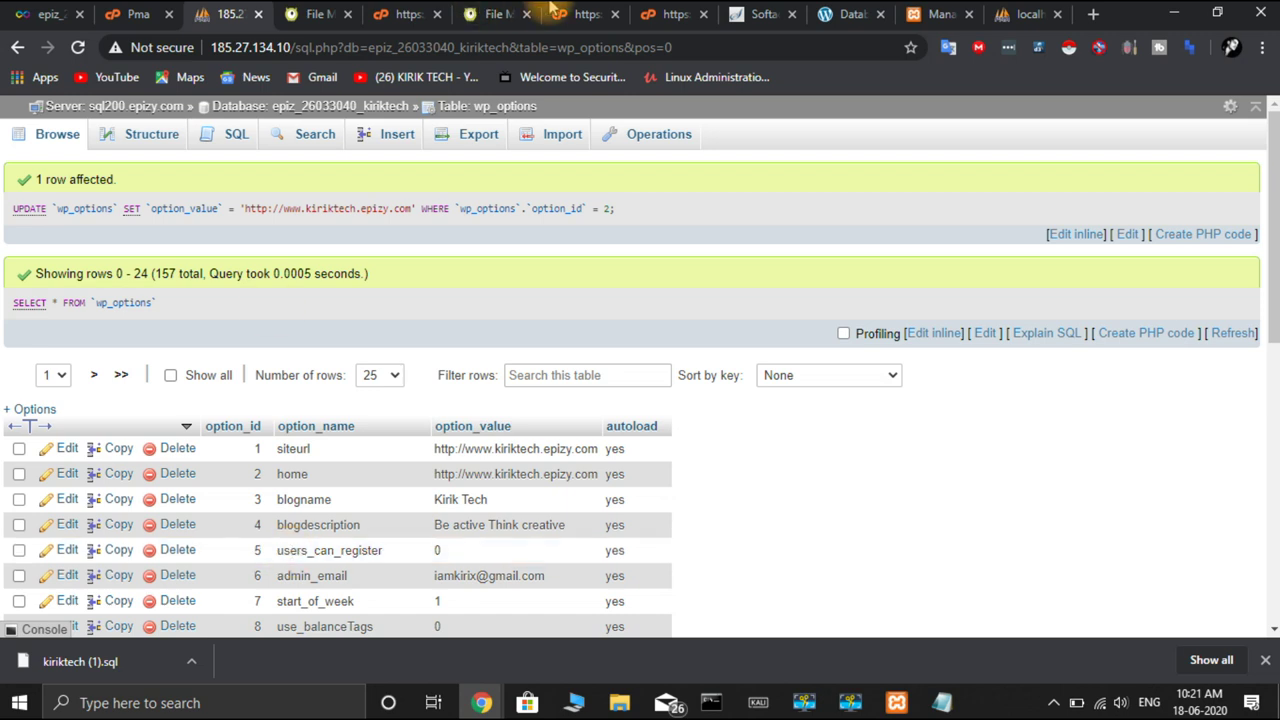
# Reload the live kiriktech.epizy.com site and open its About Us page
pyautogui.click(843, 16)
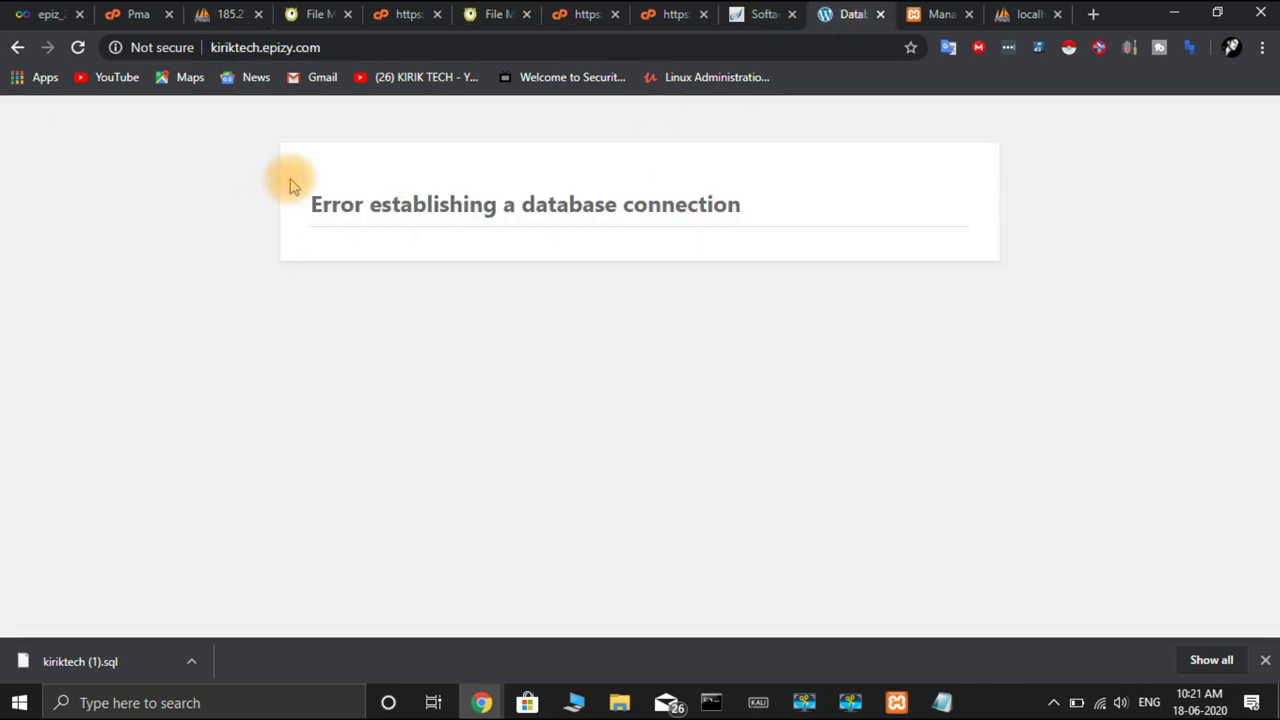
pyautogui.click(78, 47)
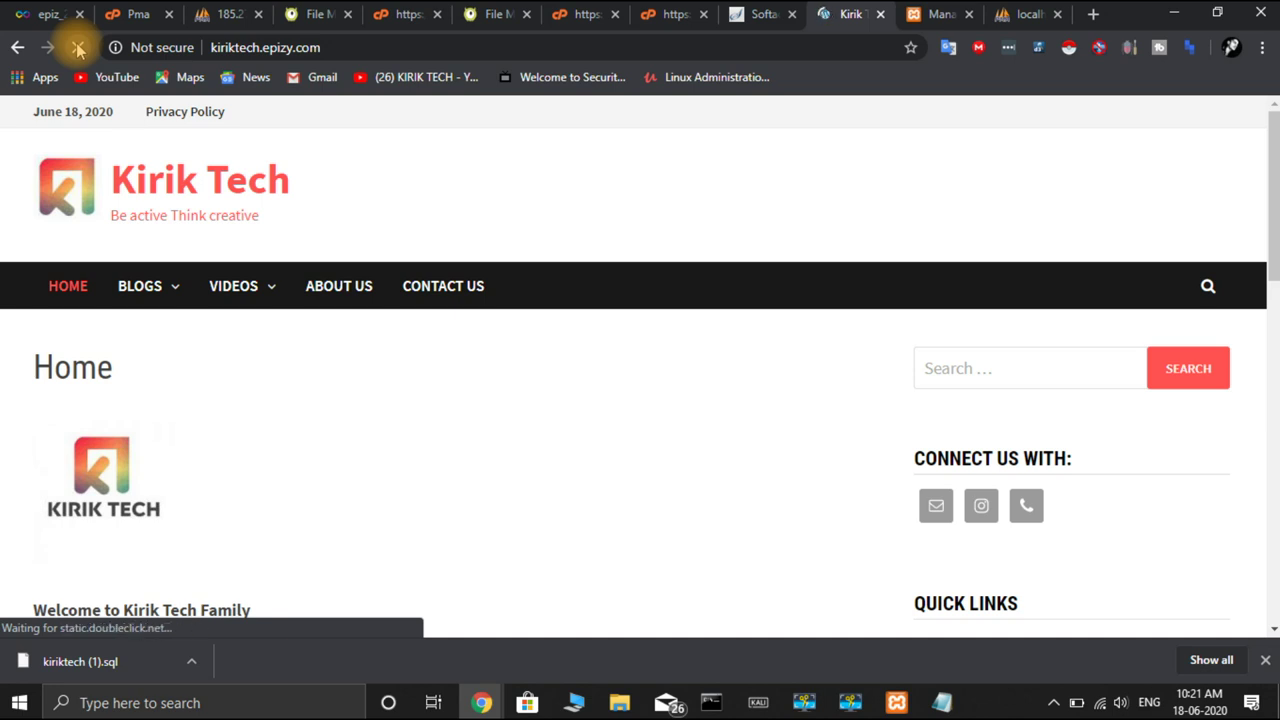
pyautogui.click(78, 48)
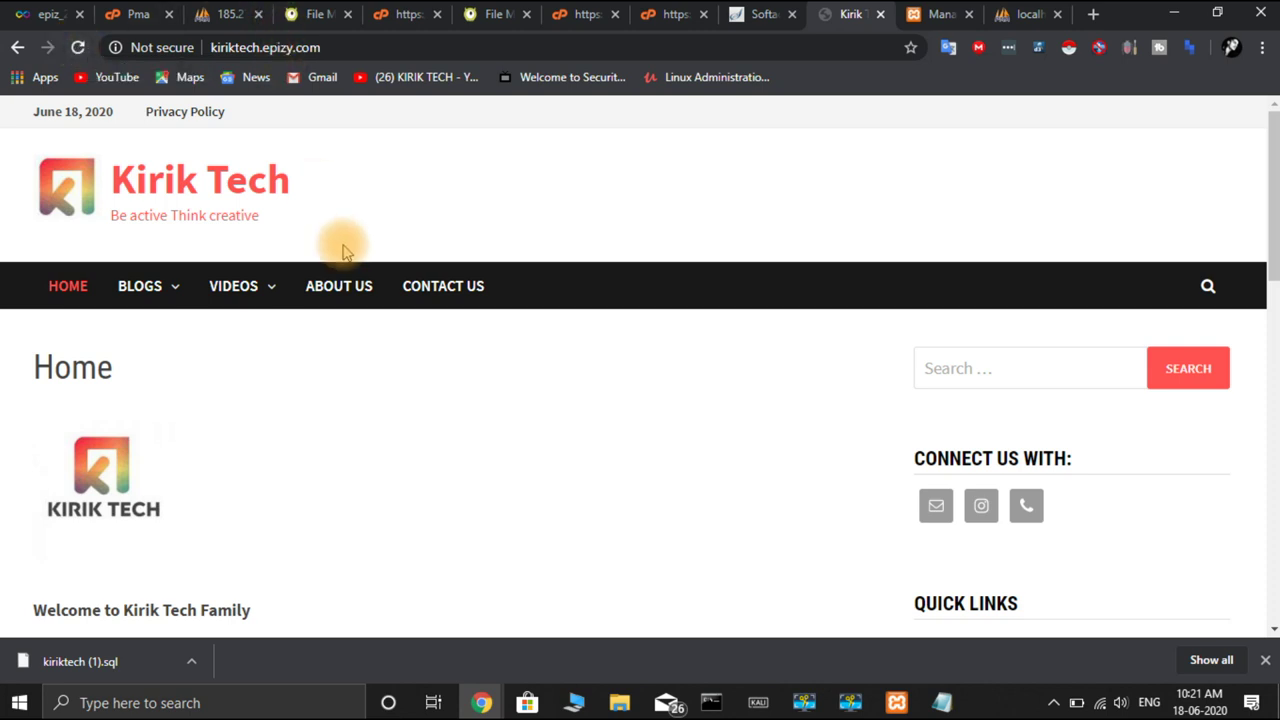
pyautogui.click(394, 42)
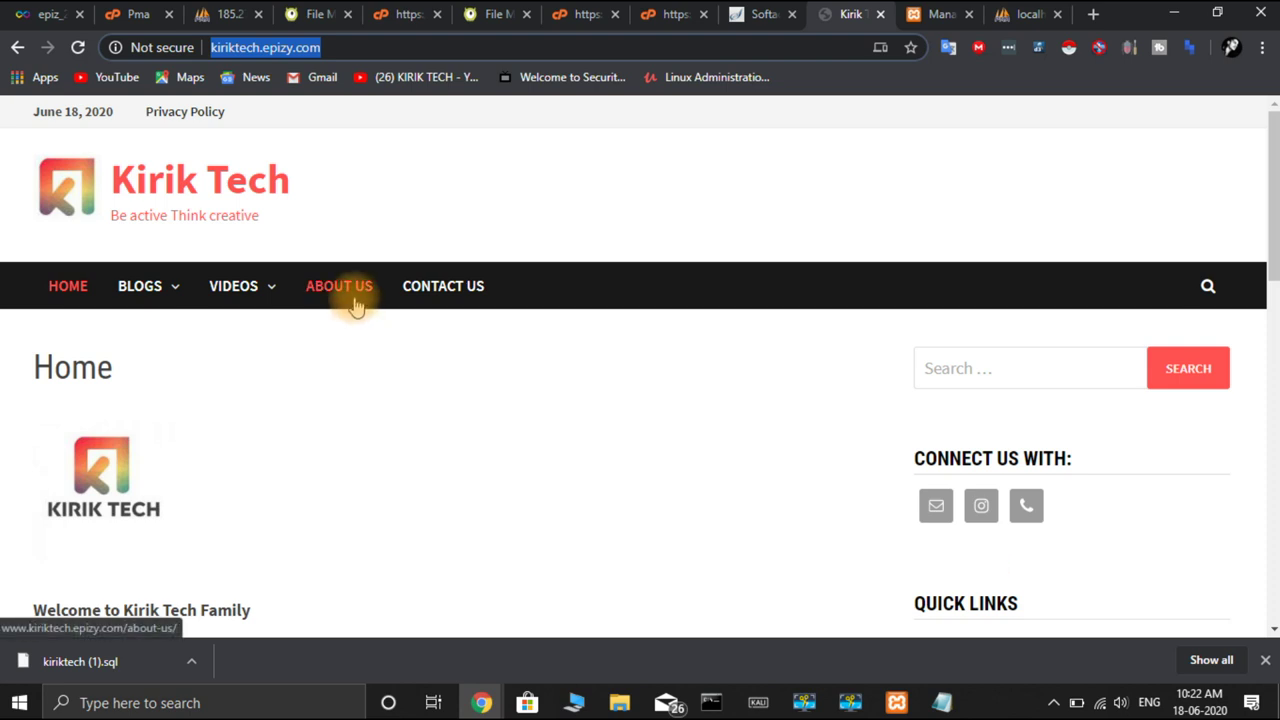
pyautogui.click(355, 305)
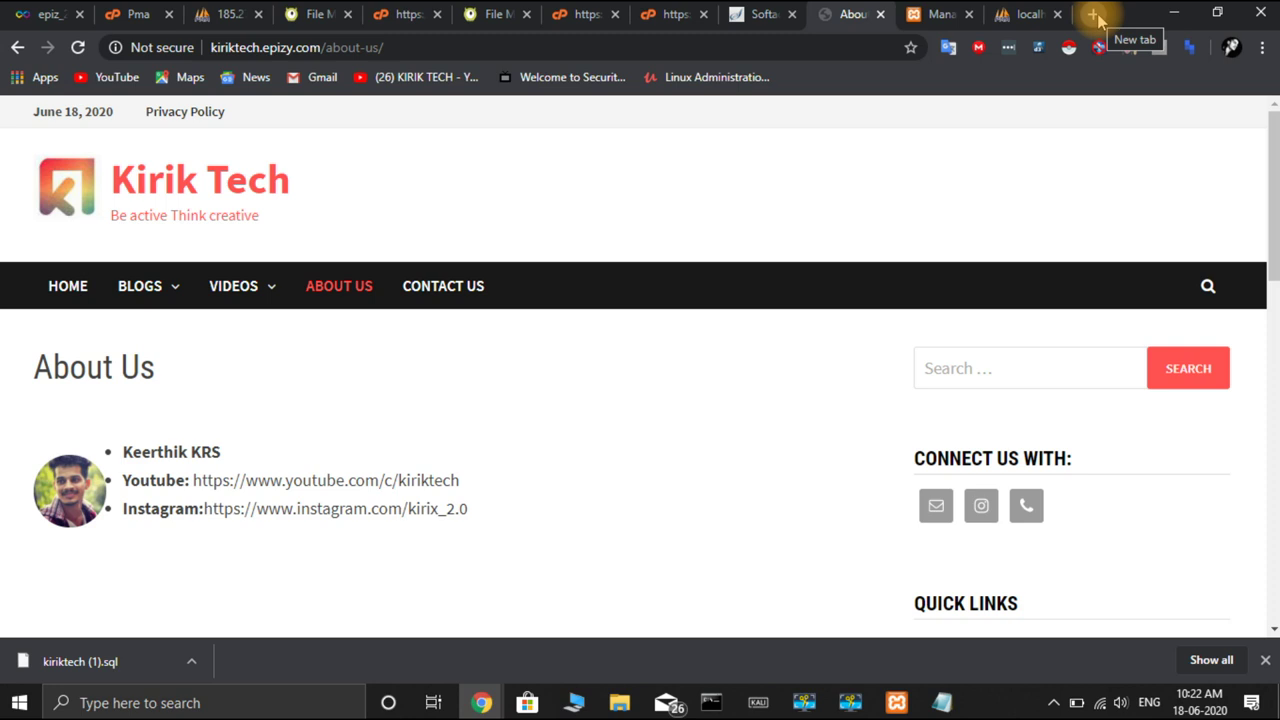
pyautogui.click(496, 46)
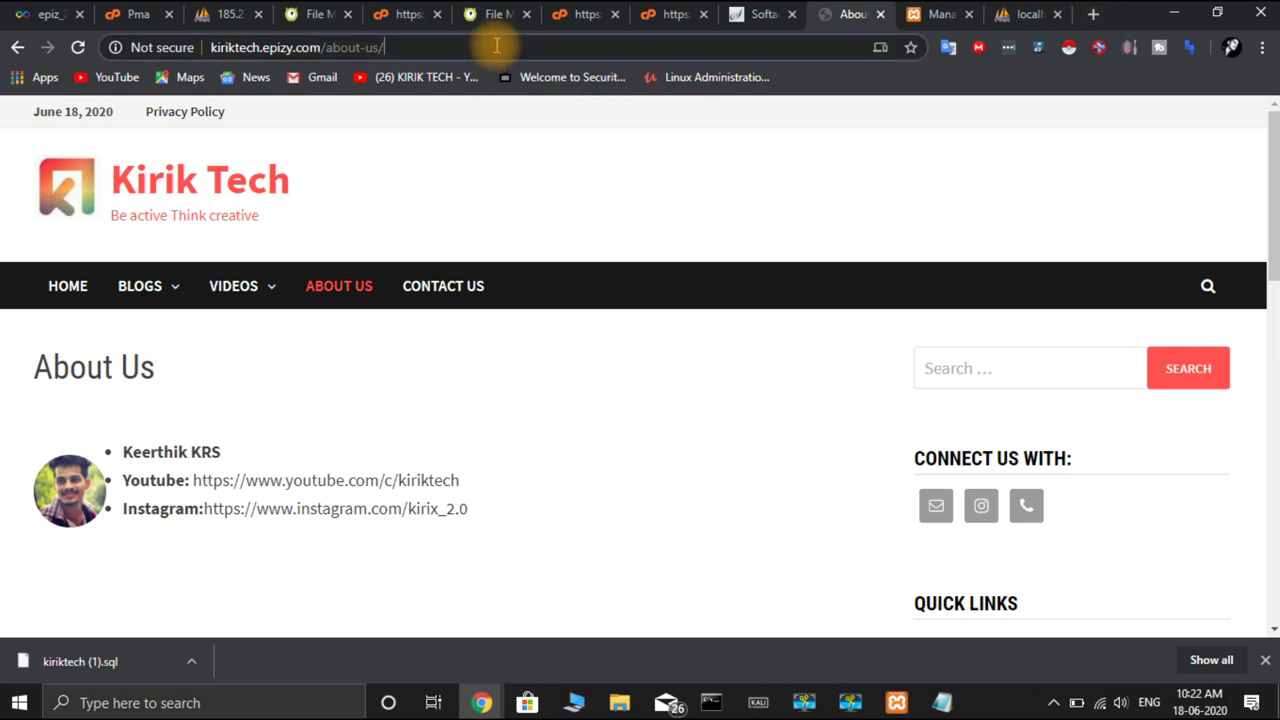
pyautogui.click(496, 46)
pyautogui.press('BackSpace')
pyautogui.press('BackSpace')
pyautogui.press('BackSpace')
pyautogui.press('BackSpace')
pyautogui.press('BackSpace')
pyautogui.press('BackSpace')
pyautogui.press('BackSpace')
pyautogui.press('BackSpace')
pyautogui.press('BackSpace')
pyautogui.press('BackSpace')
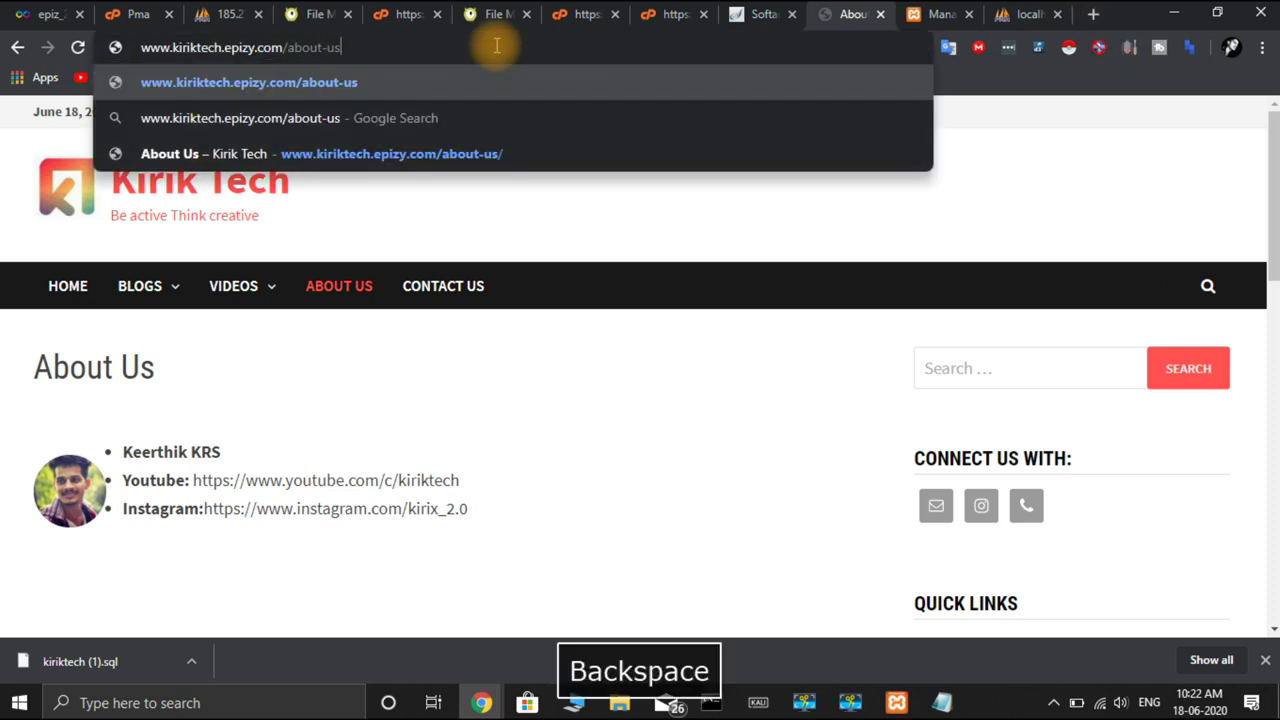
pyautogui.write('/wp-a')
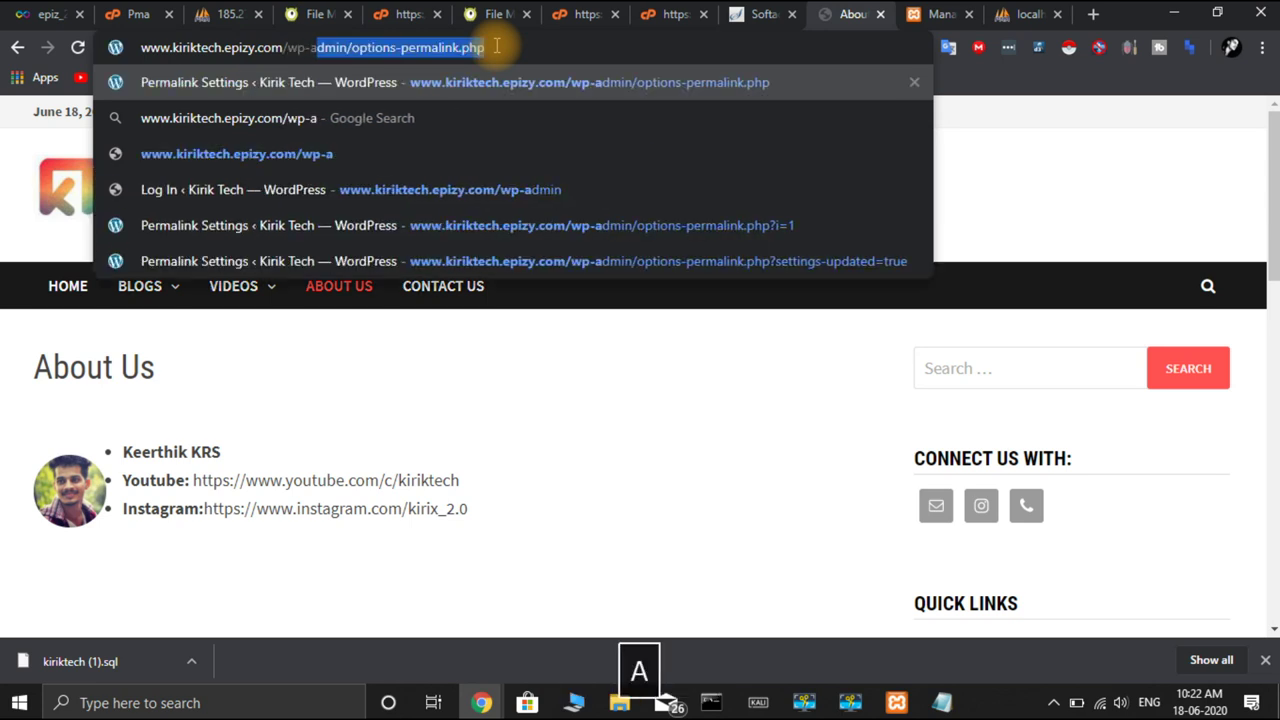
pyautogui.write('dm')
pyautogui.write('in')
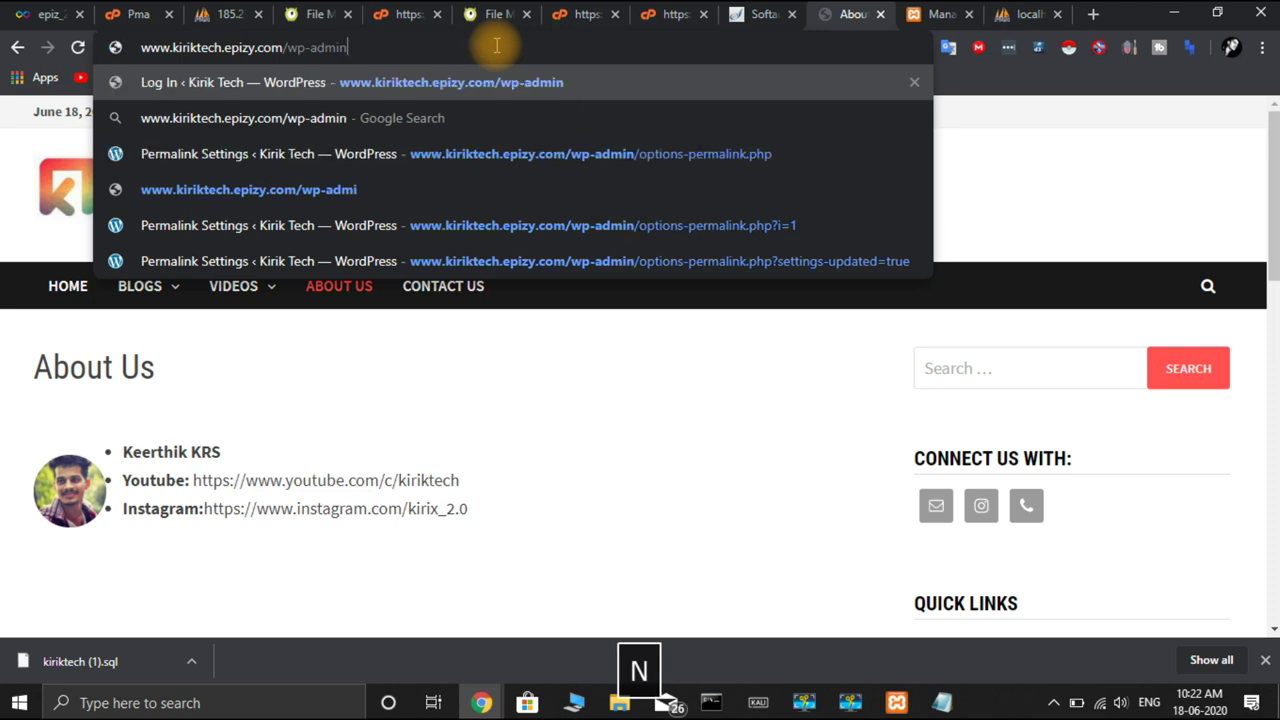
pyautogui.press('Return')
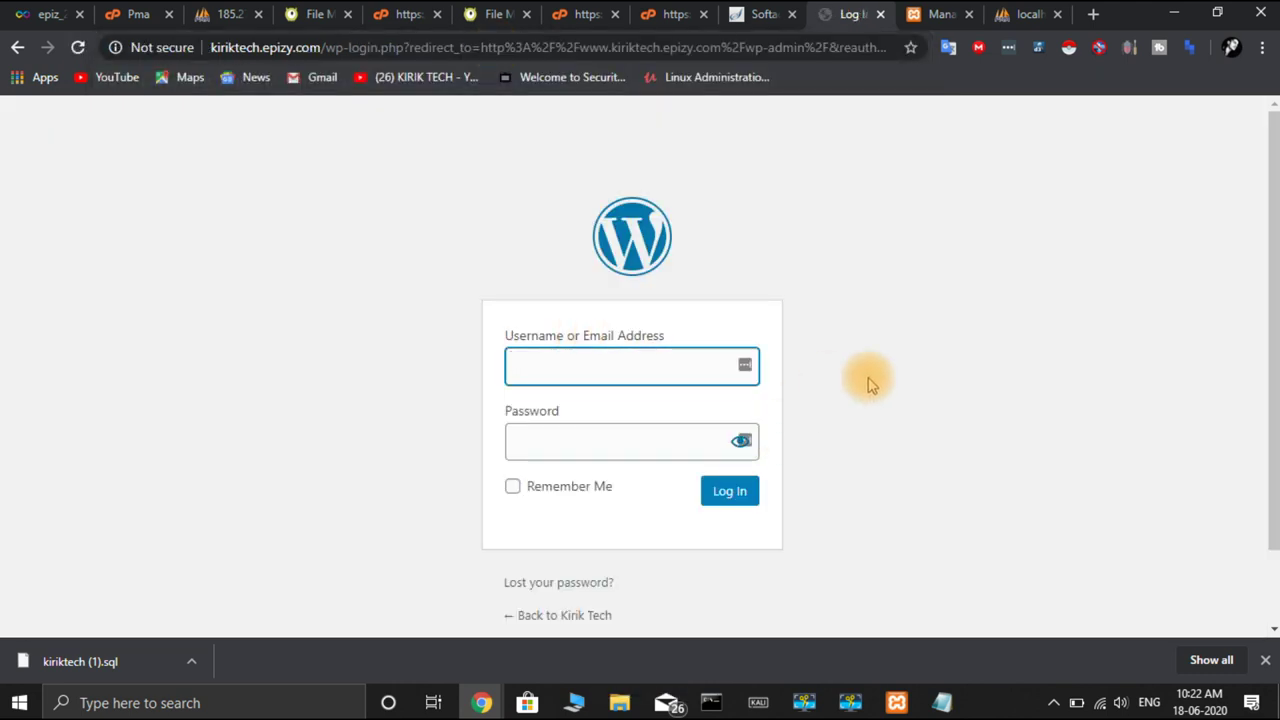
# Log in with the admin username and password and dismiss Chrome's password prompts
pyautogui.press('Tab')
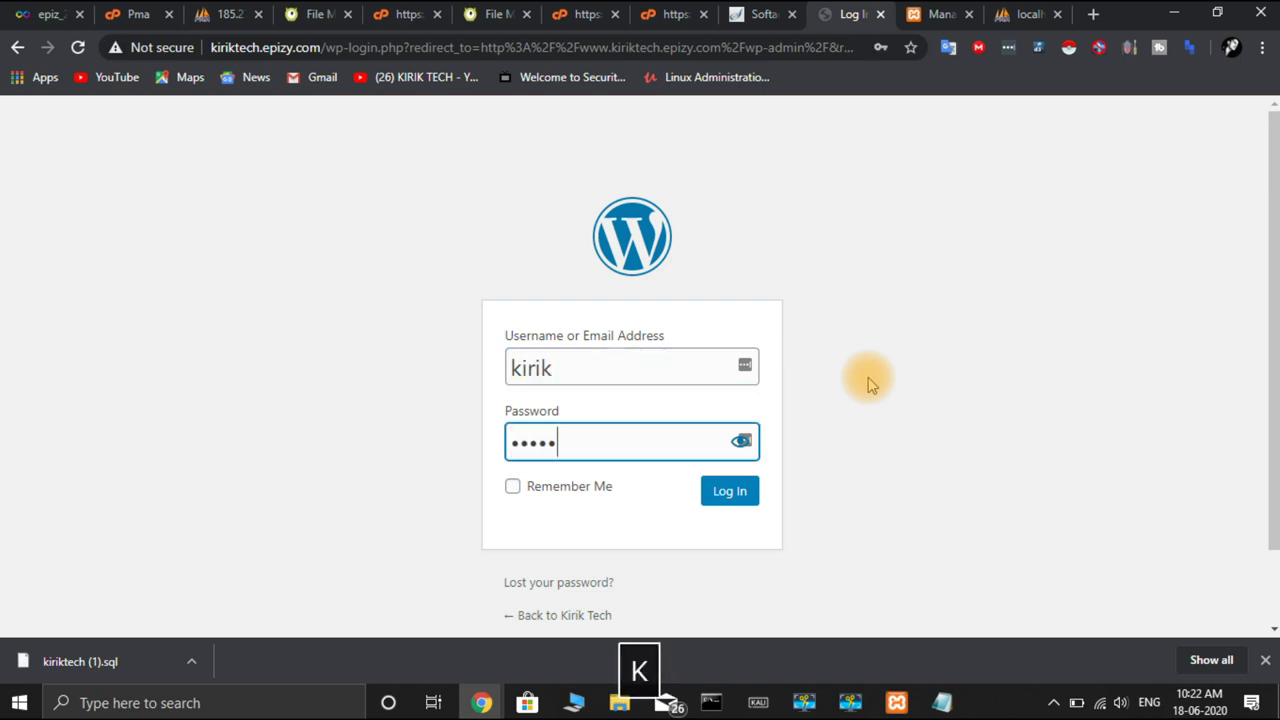
pyautogui.click(726, 505)
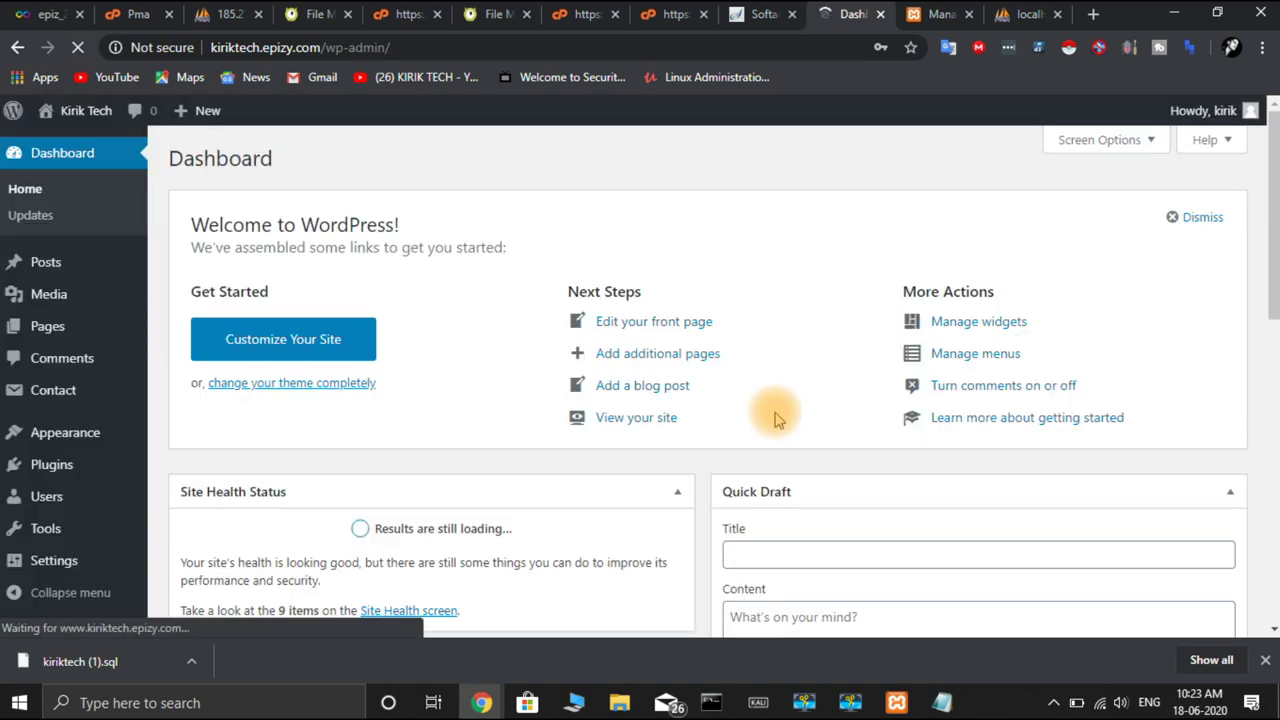
pyautogui.scroll(-4, 780, 400)
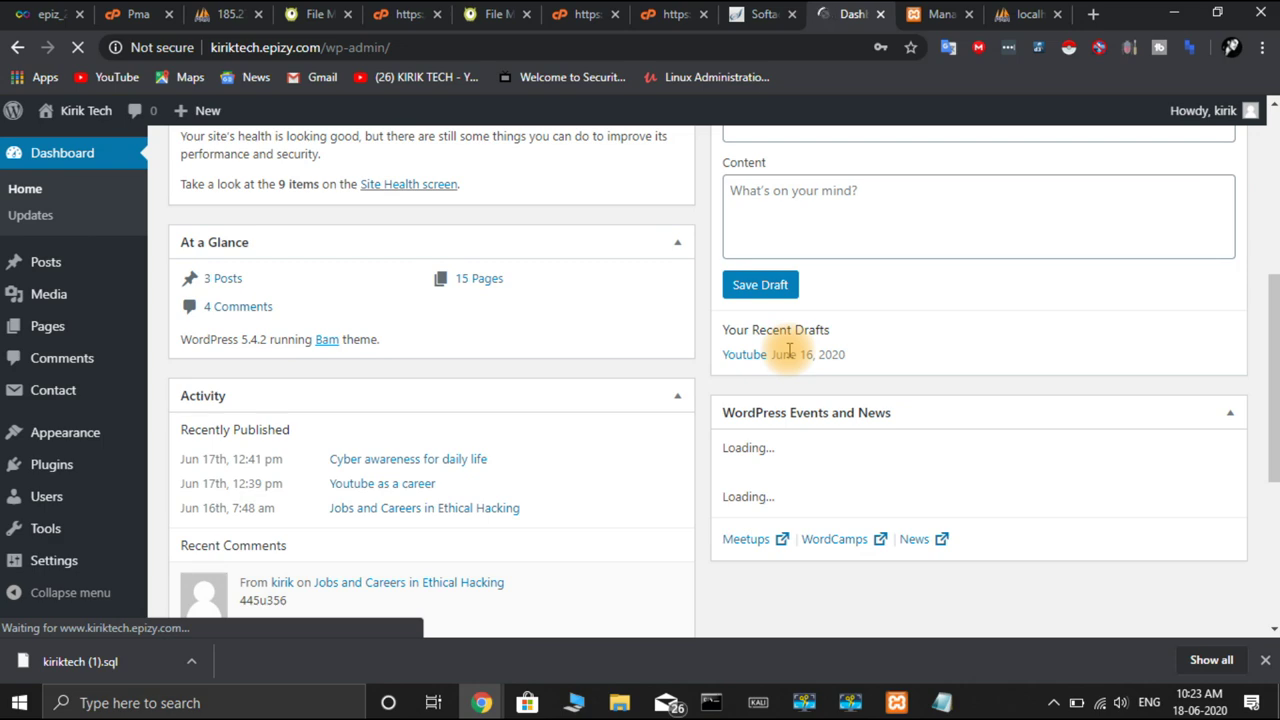
pyautogui.click(810, 355)
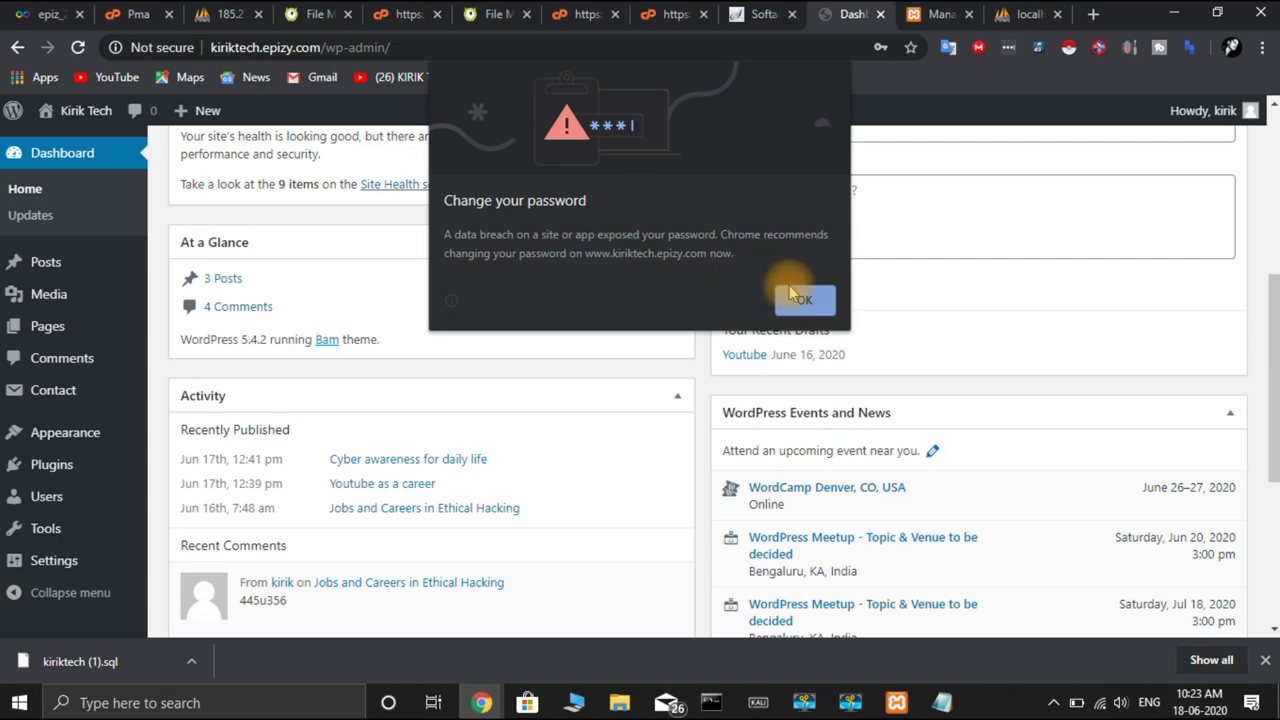
pyautogui.click(804, 299)
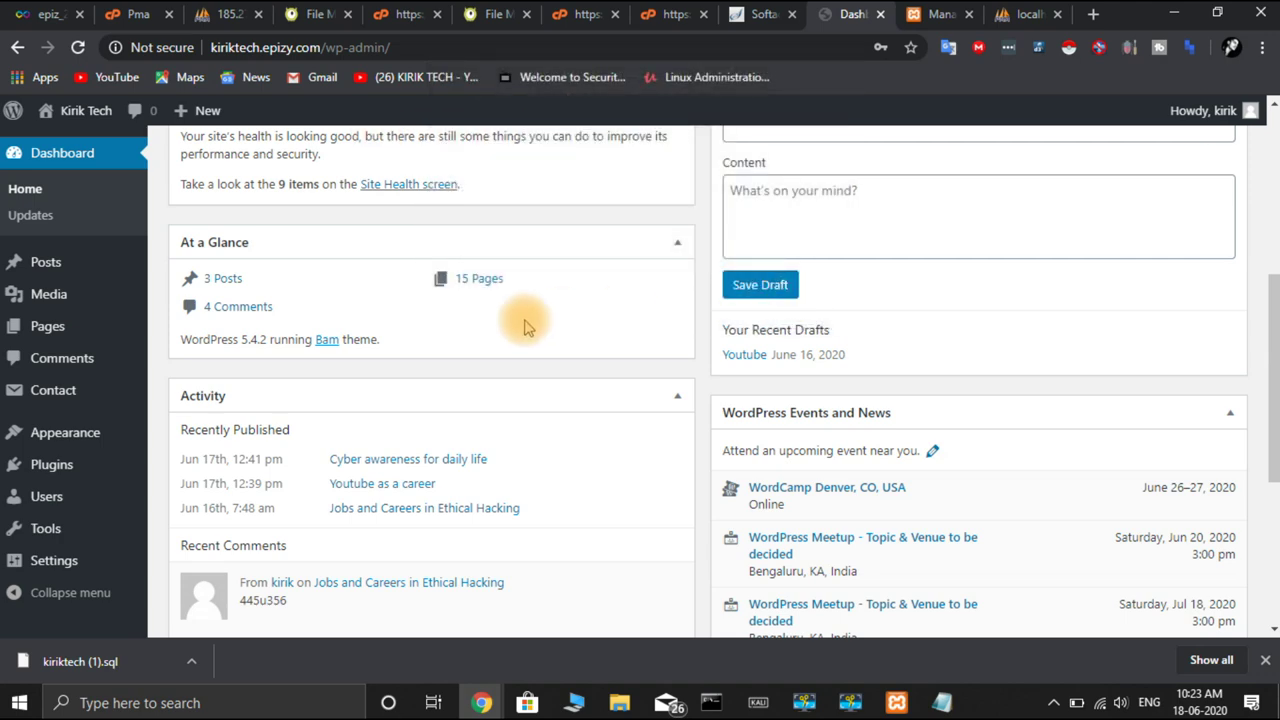
pyautogui.scroll(3, 525, 325)
pyautogui.moveTo(95, 565)
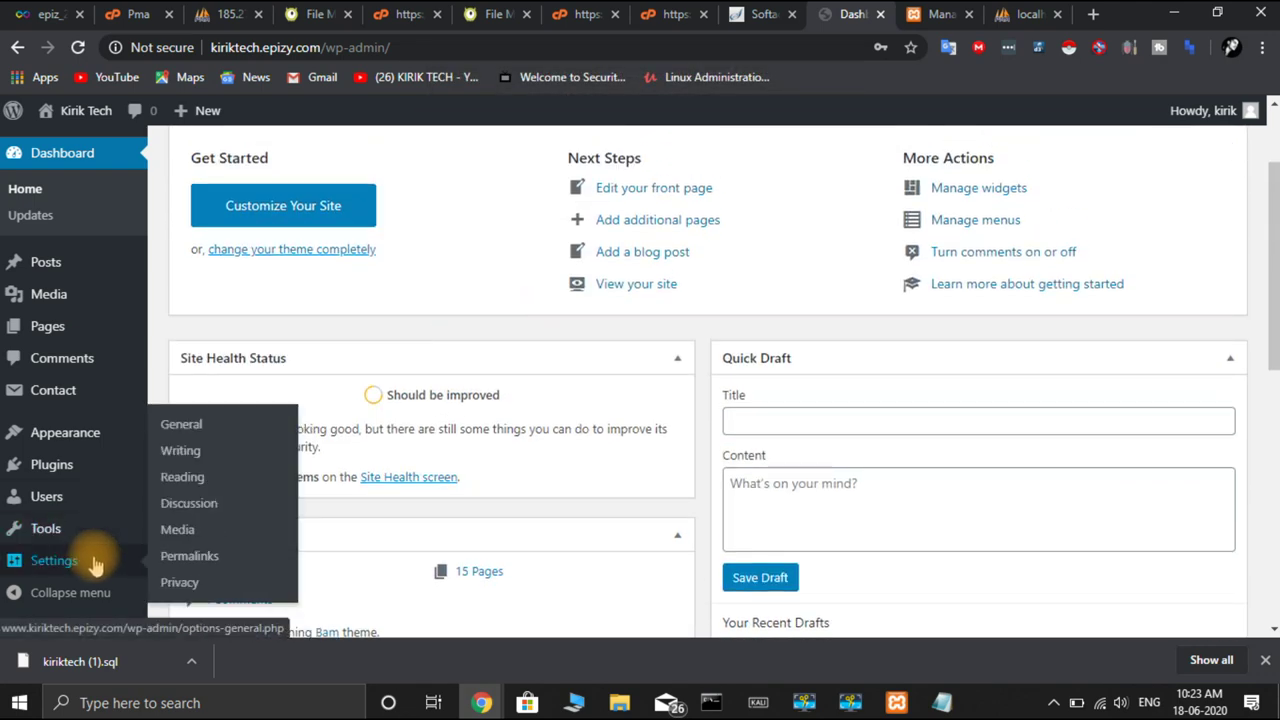
# Set the permalink structure to Plain under Settings > Permalinks and save
pyautogui.click(208, 562)
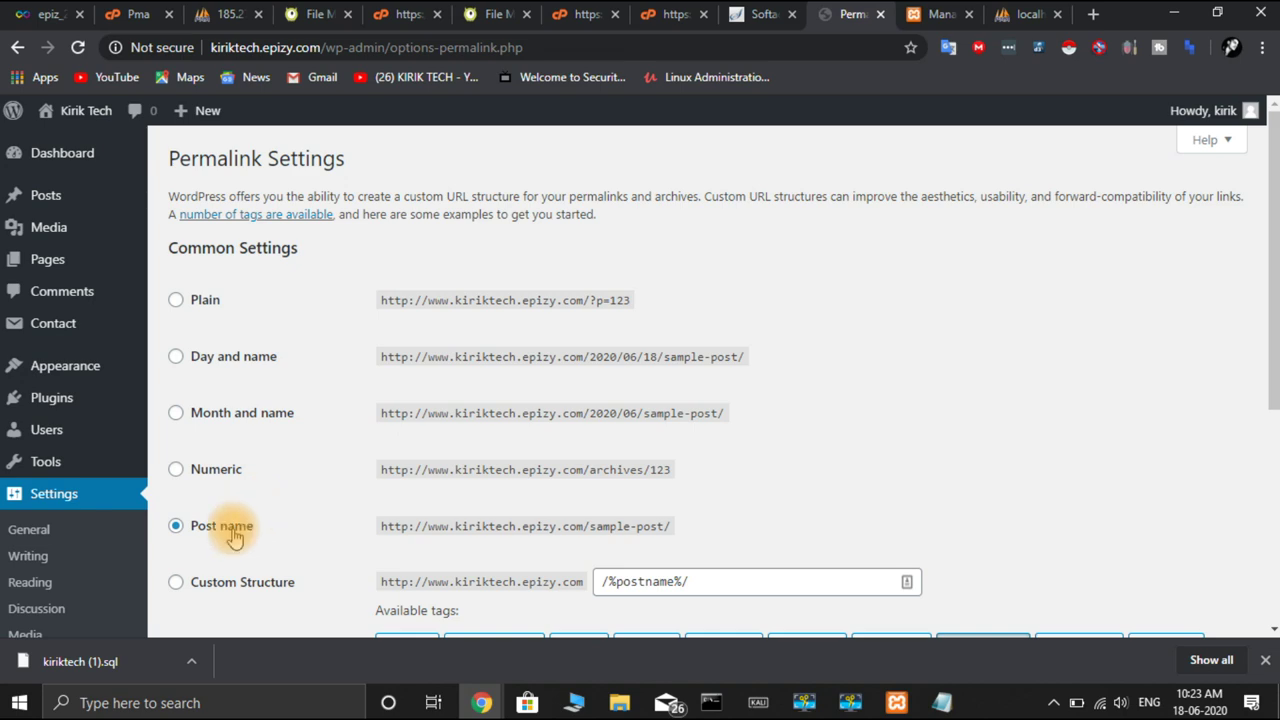
pyautogui.click(175, 302)
pyautogui.scroll(-4, 306, 323)
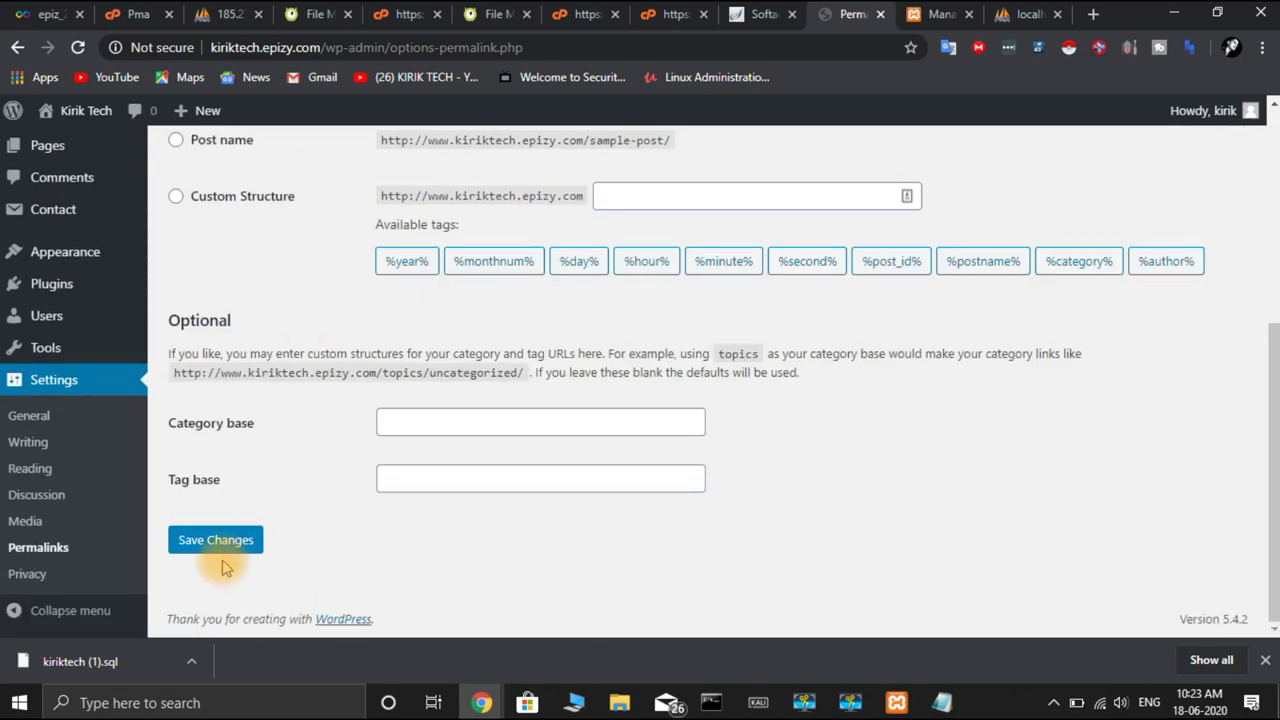
pyautogui.click(222, 548)
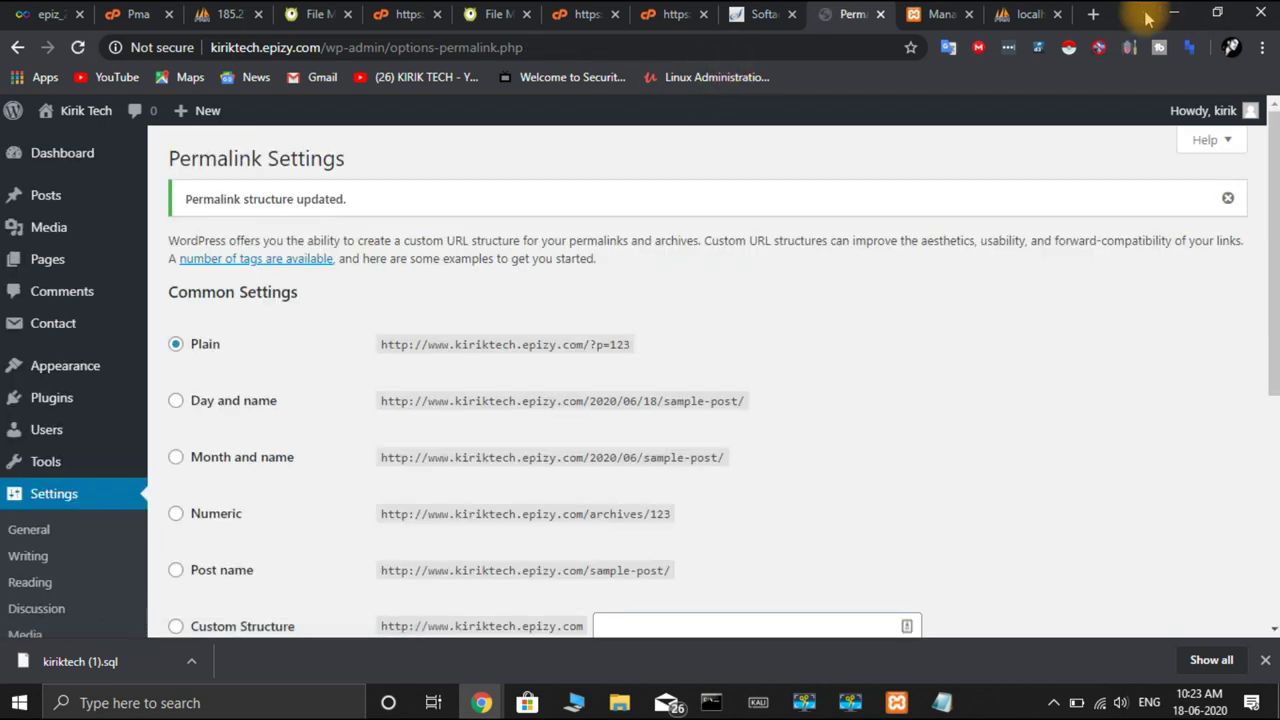
pyautogui.click(1093, 14)
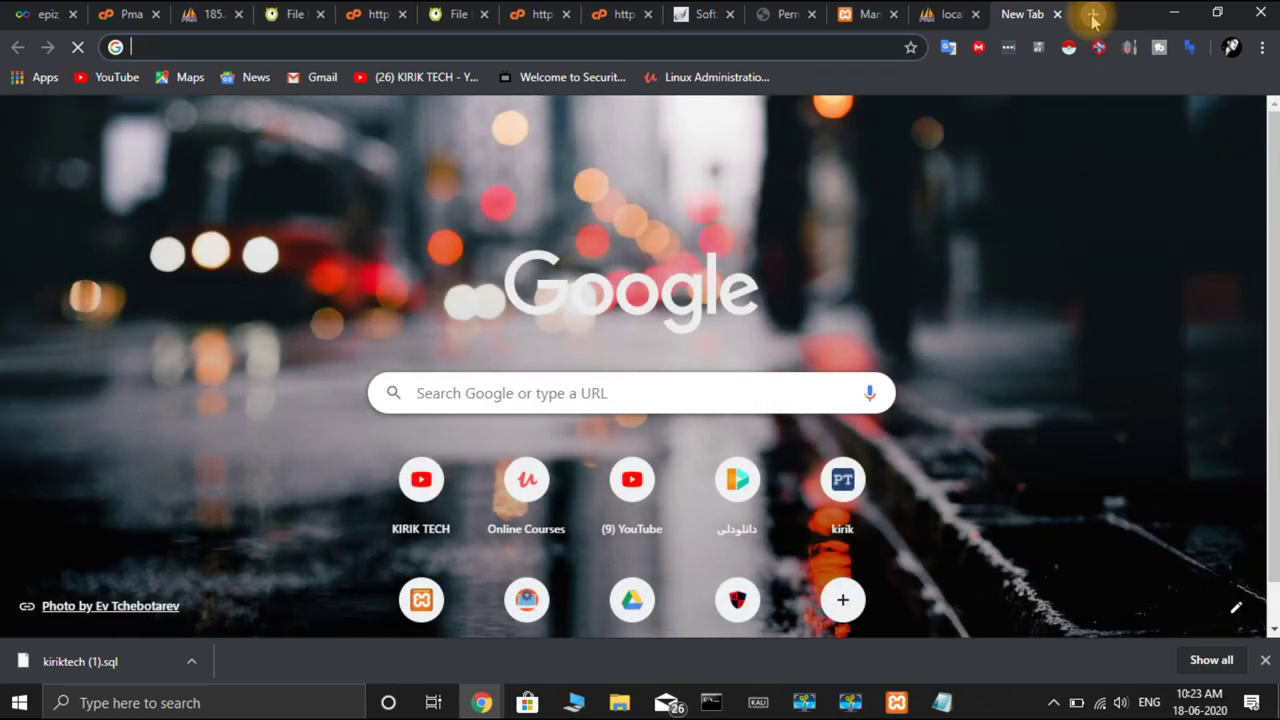
pyautogui.write('www.ki')
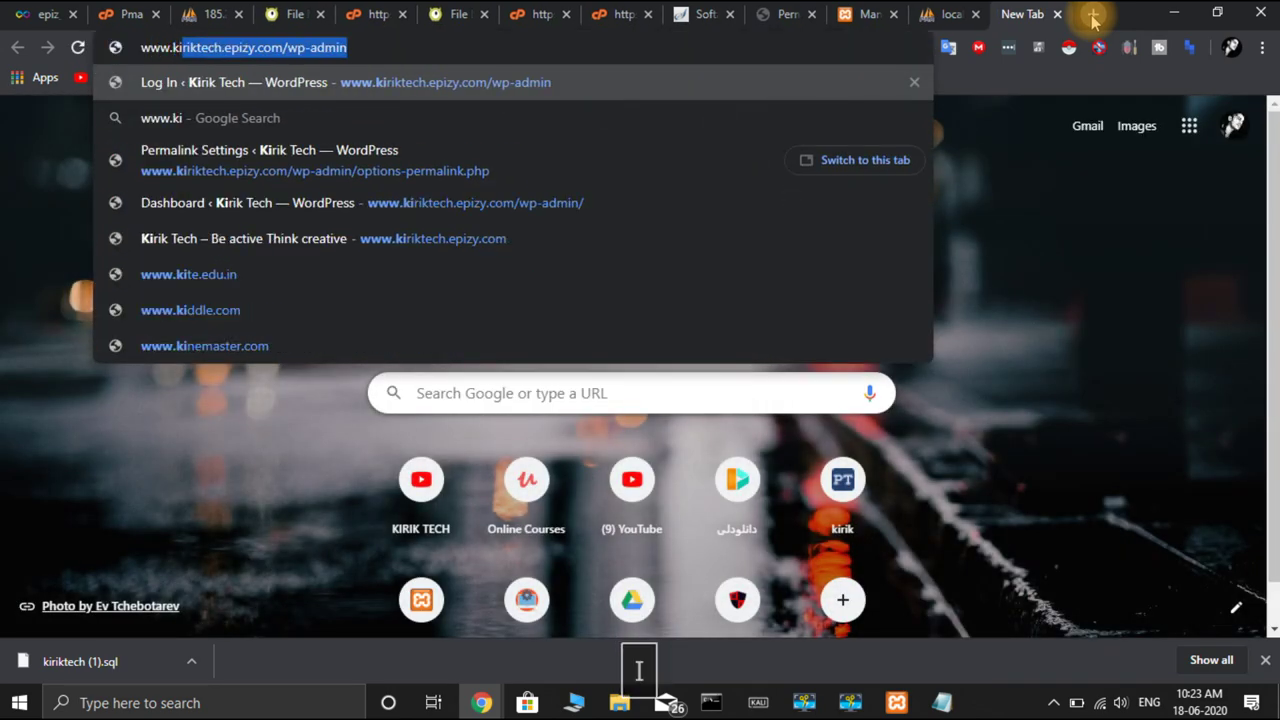
pyautogui.press('Right')
pyautogui.press('BackSpace')
pyautogui.press('BackSpace')
pyautogui.press('BackSpace')
pyautogui.press('BackSpace')
pyautogui.press('BackSpace')
pyautogui.press('BackSpace')
pyautogui.press('BackSpace')
pyautogui.press('BackSpace')
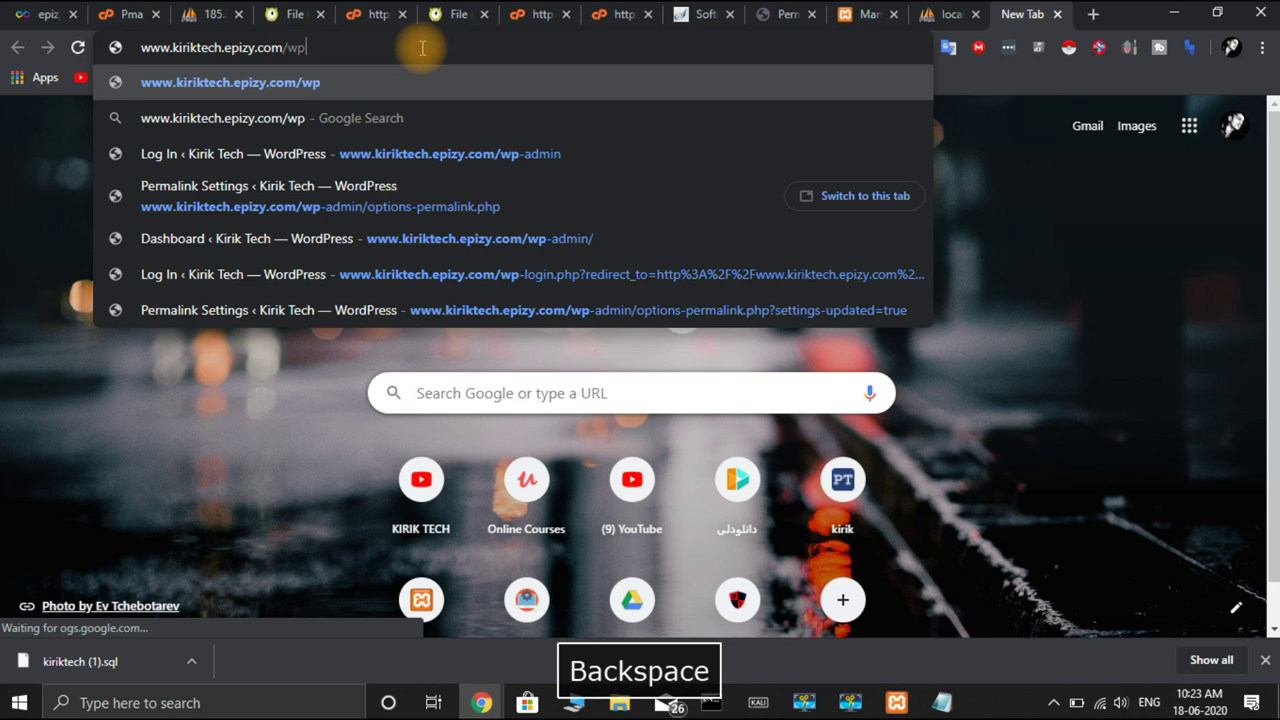
pyautogui.press('BackSpace')
pyautogui.press('Return')
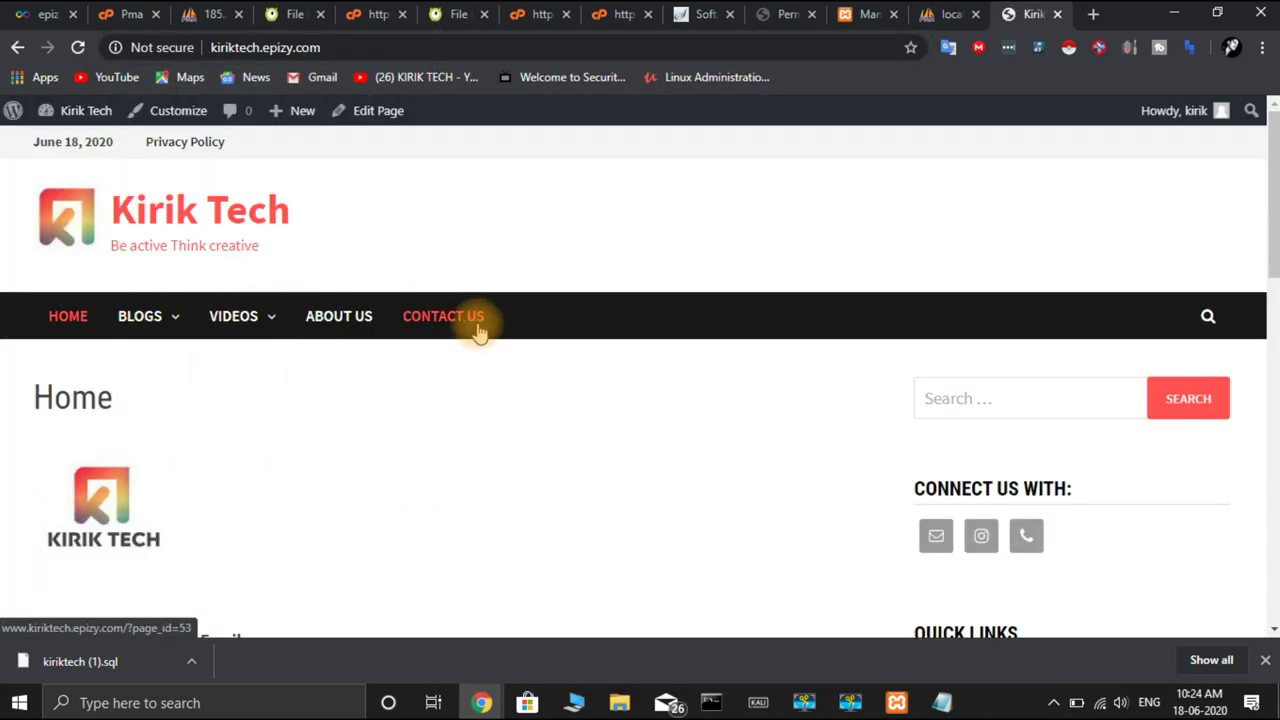
pyautogui.click(447, 320)
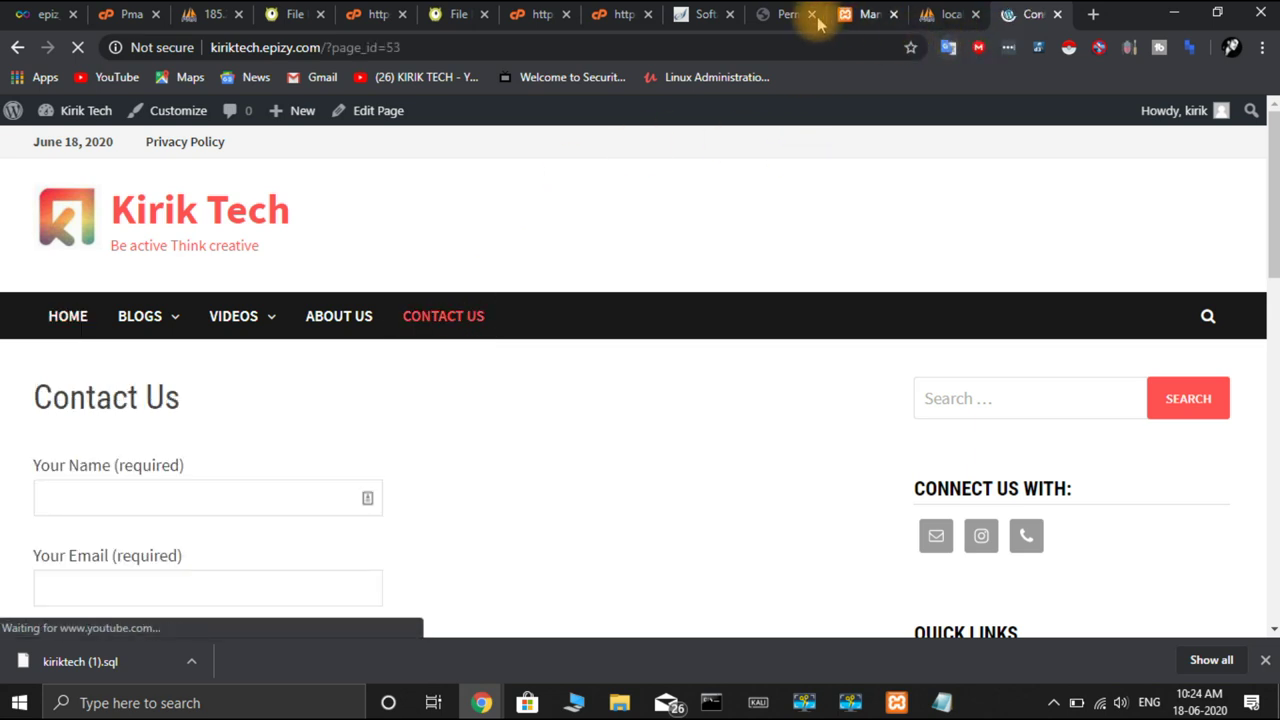
# Switch the permalinks back to Post name and save the change
pyautogui.click(780, 16)
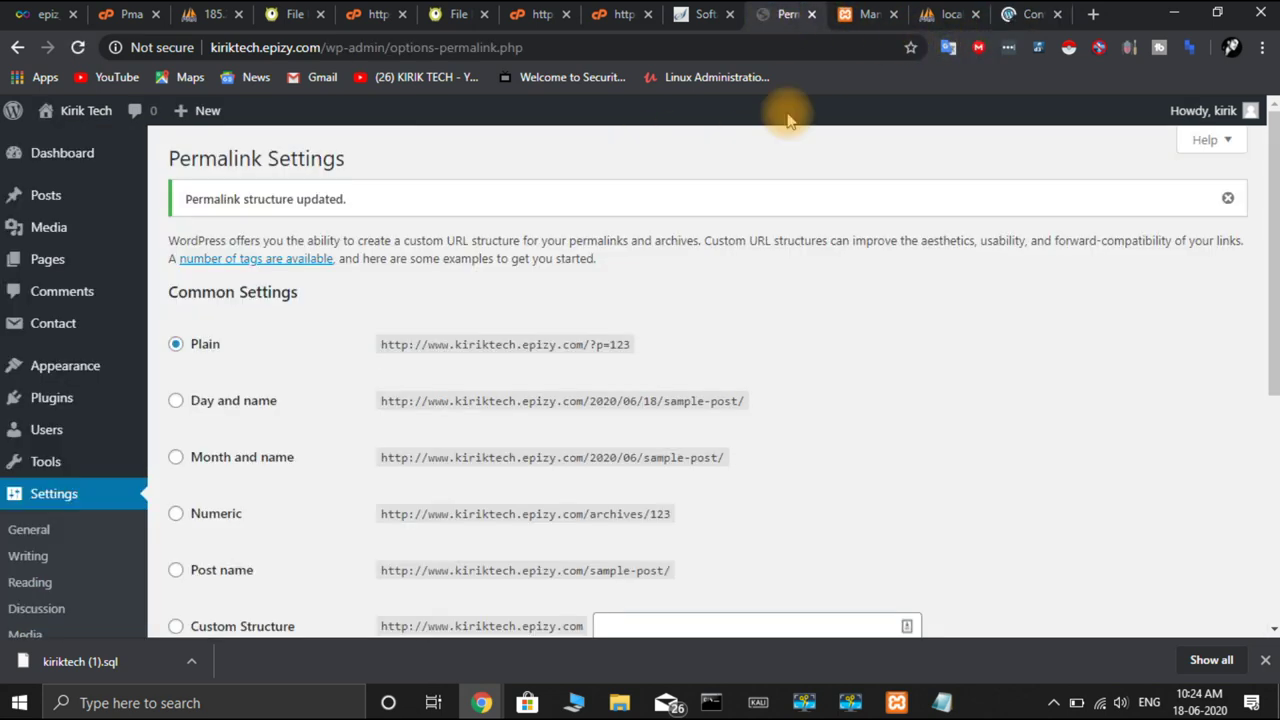
pyautogui.click(182, 576)
pyautogui.scroll(-4, 190, 570)
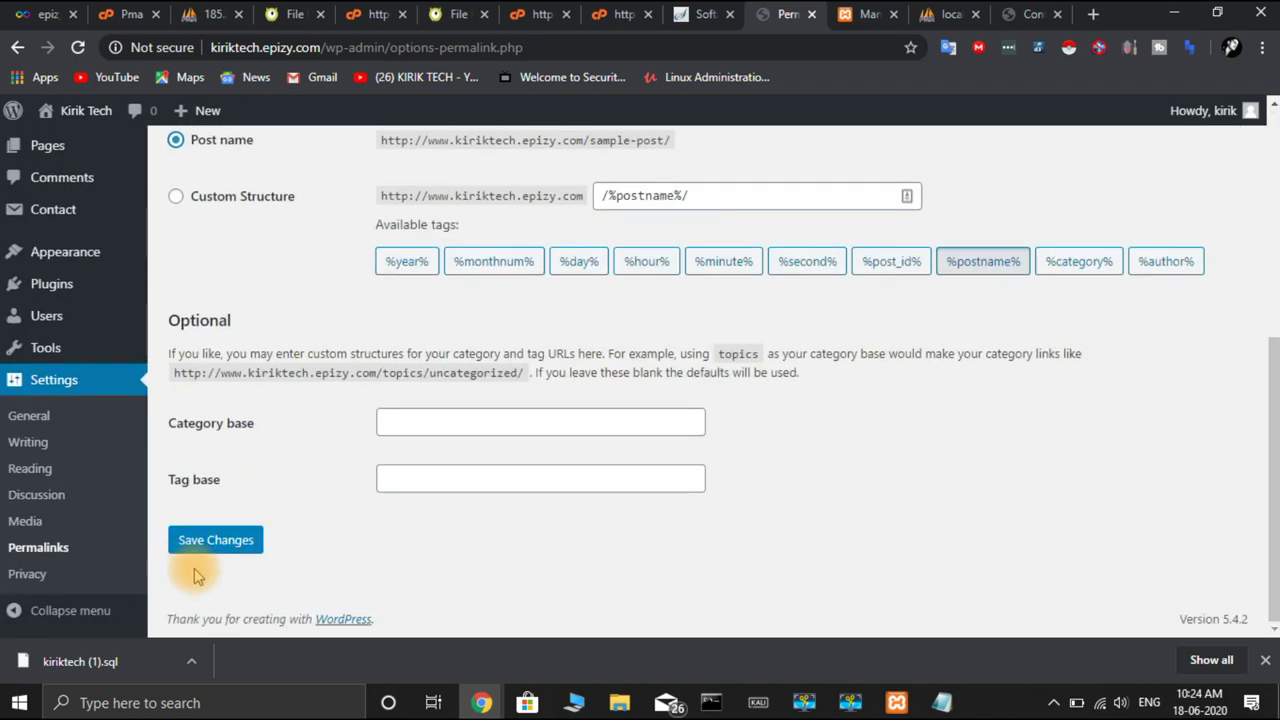
pyautogui.click(232, 546)
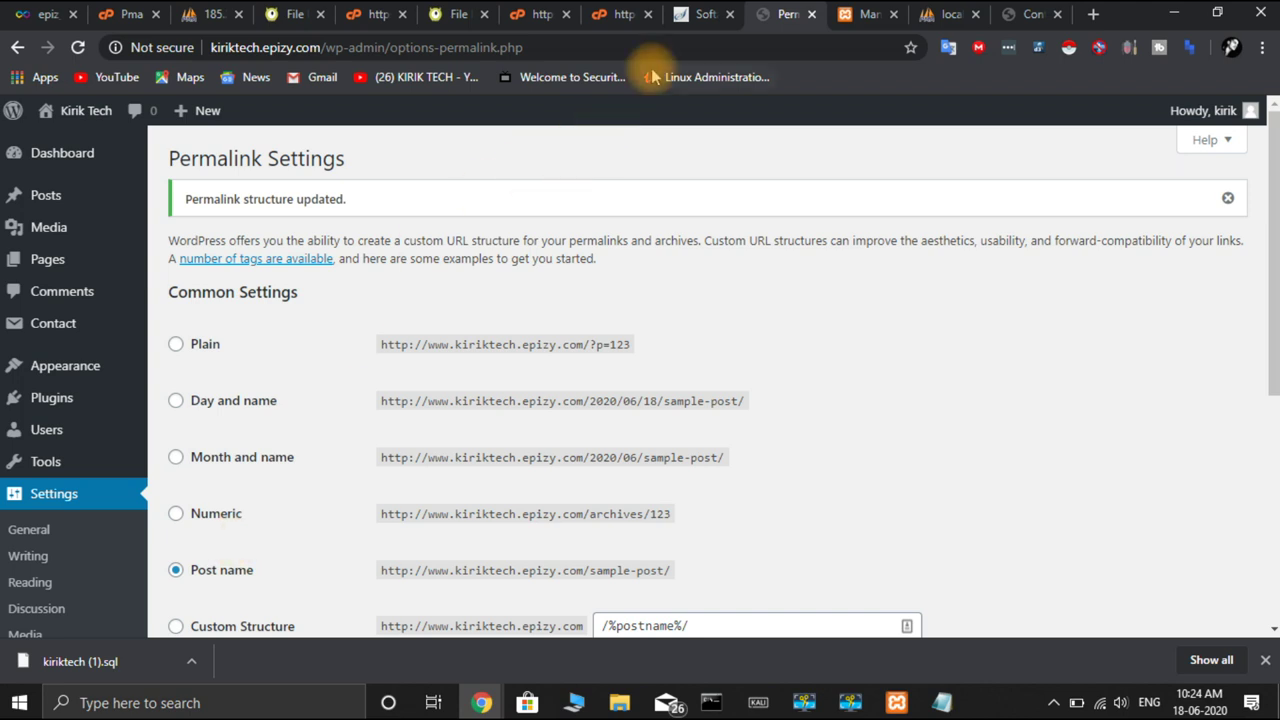
# Reload the Contact Us page at kiriktech.epizy.com/contact-us/ and check its form and sidebar
pyautogui.click(1020, 18)
pyautogui.click(80, 48)
pyautogui.click(80, 48)
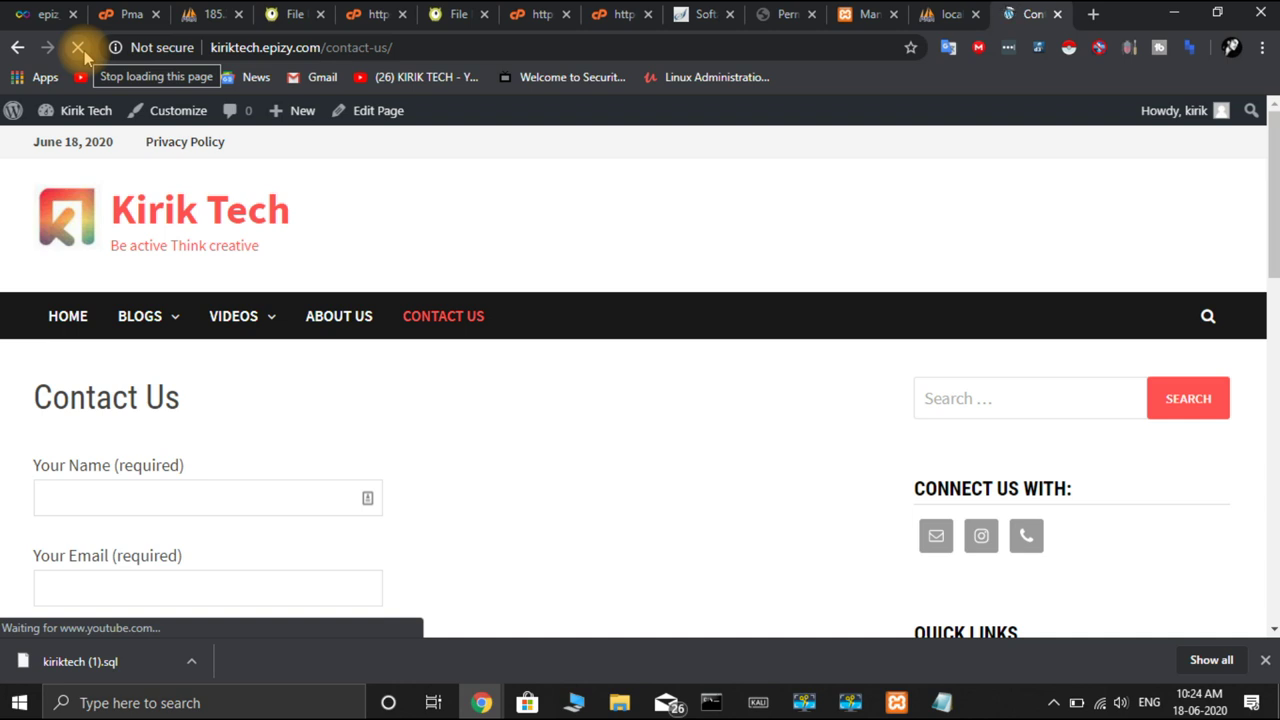
pyautogui.moveTo(394, 177); pyautogui.dragTo(497, 370)
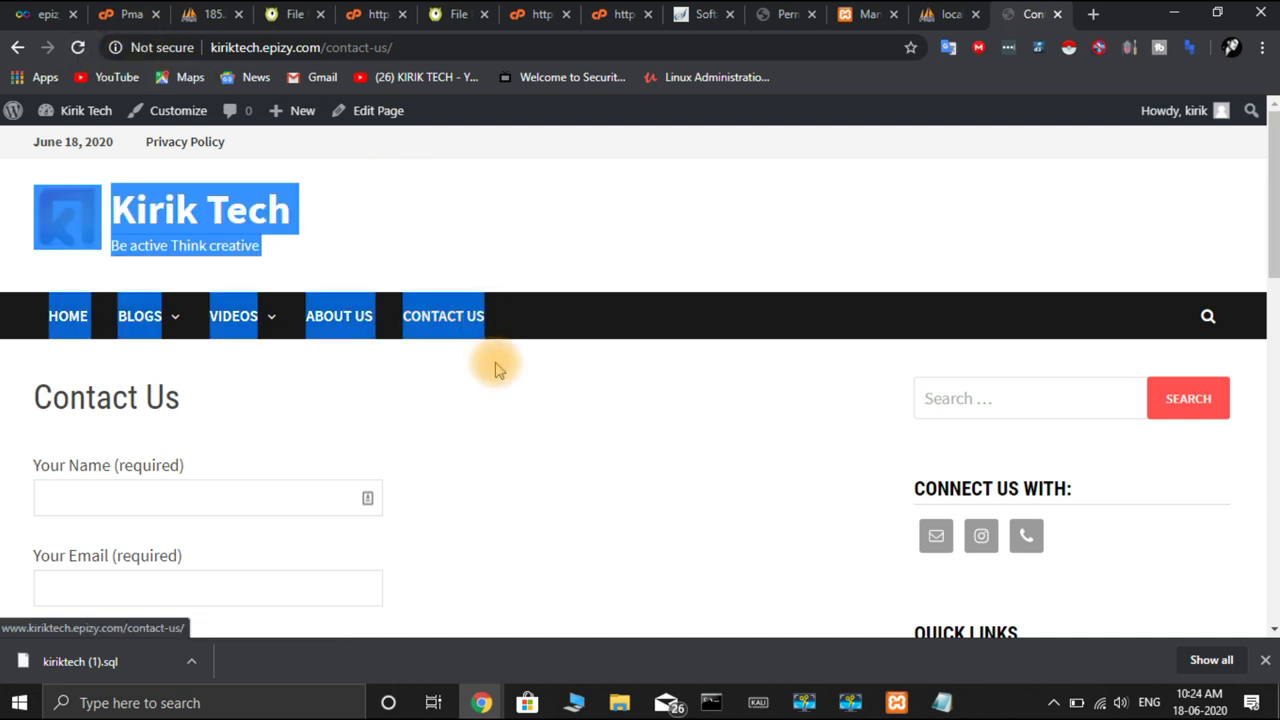
pyautogui.click(537, 492)
pyautogui.scroll(-3, 537, 492)
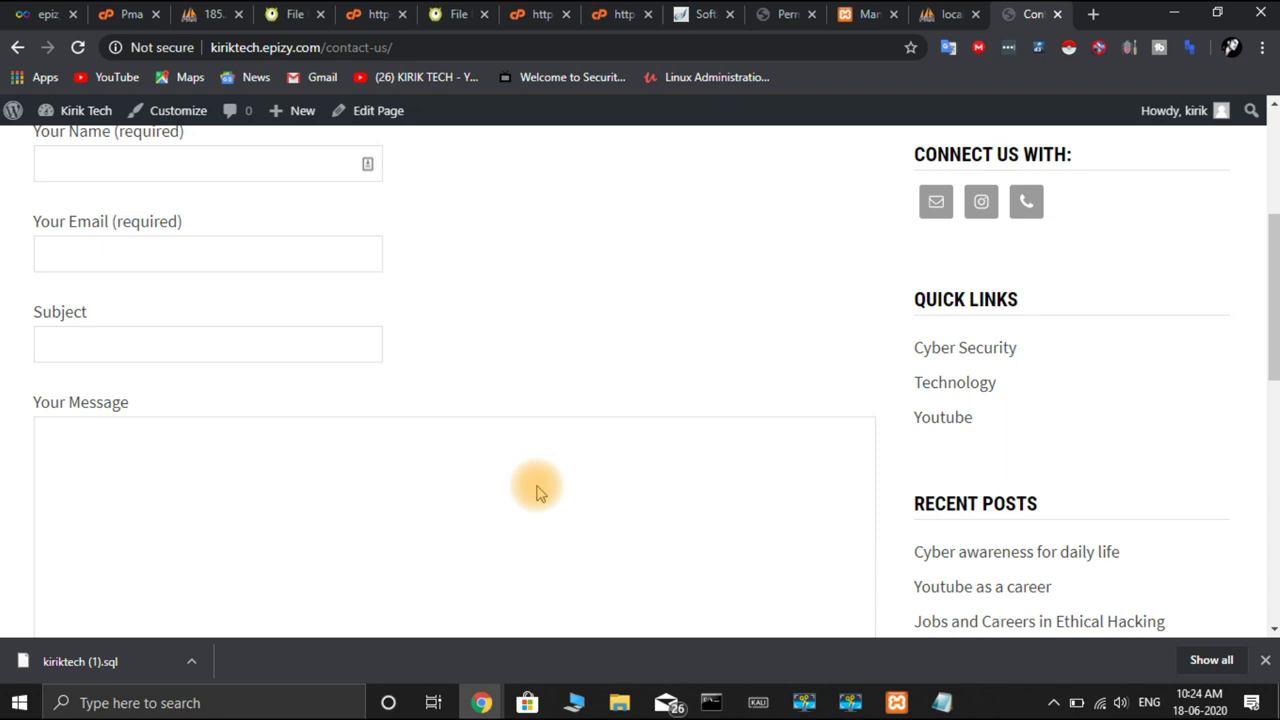
pyautogui.scroll(3, 515, 380)
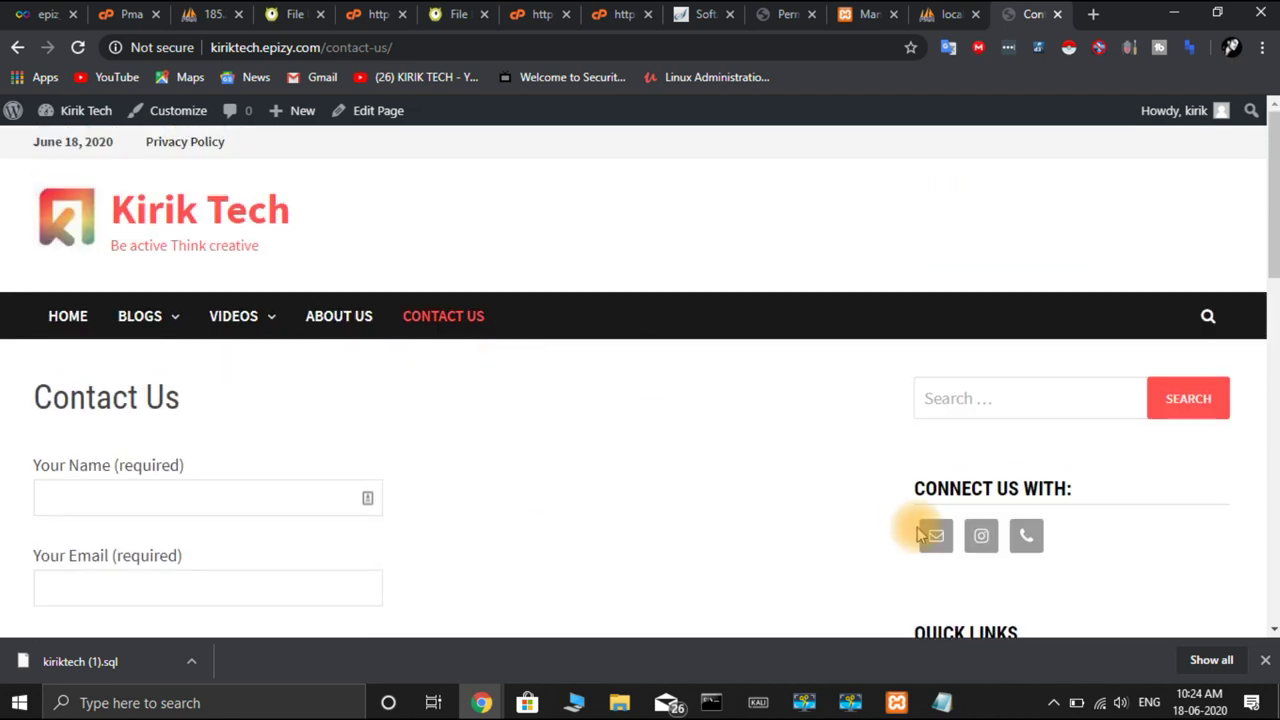
pyautogui.scroll(-6, 917, 527)
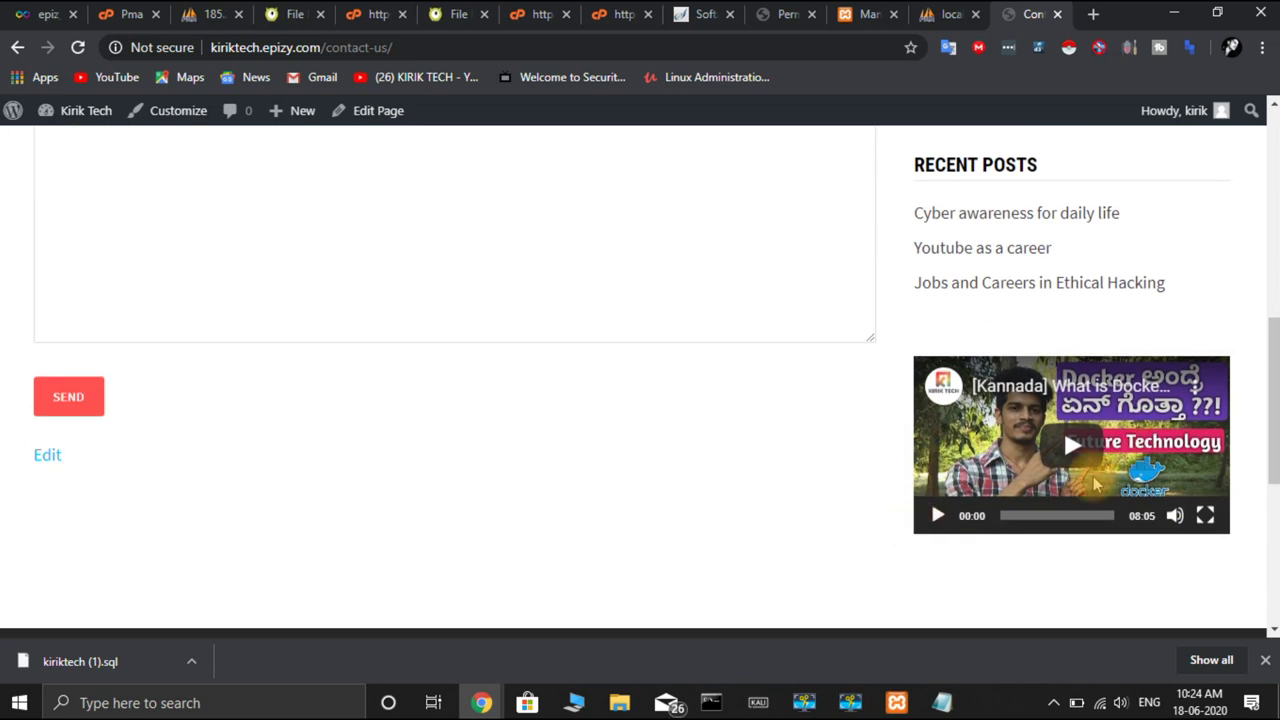
pyautogui.scroll(6, 743, 566)
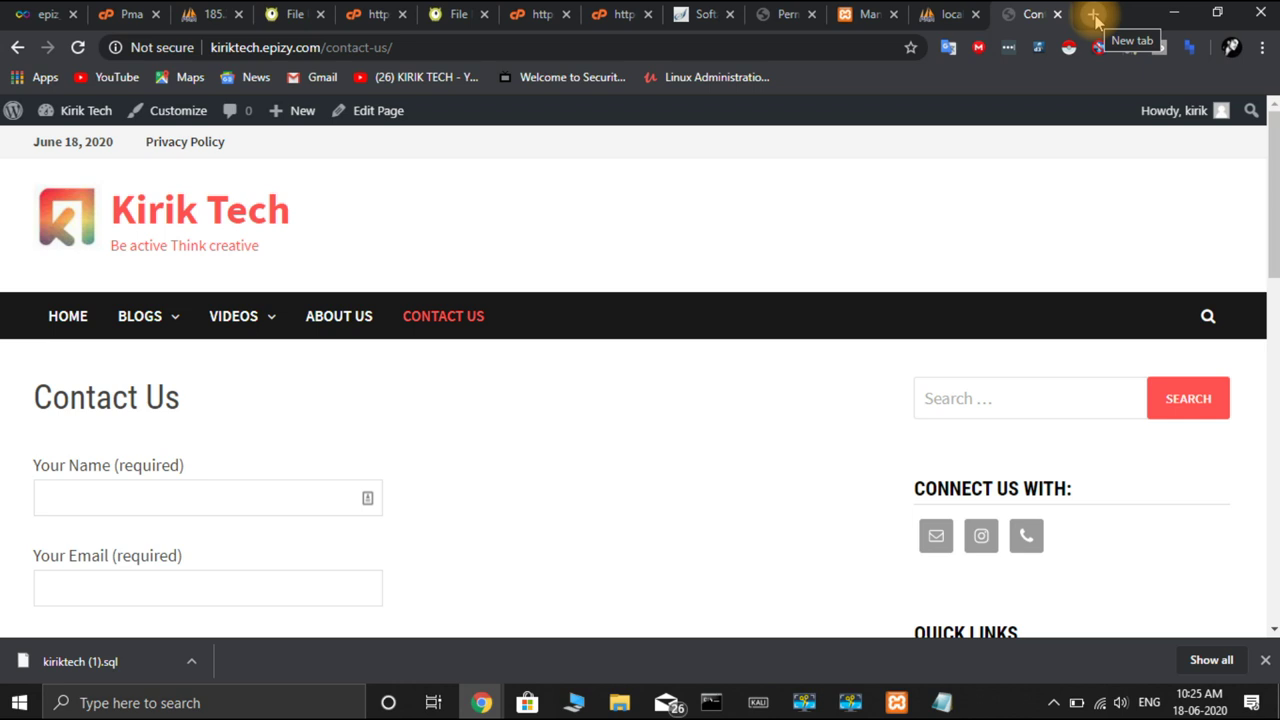
pyautogui.click(1094, 17)
pyautogui.press('BackSpace')
pyautogui.write('blogge')
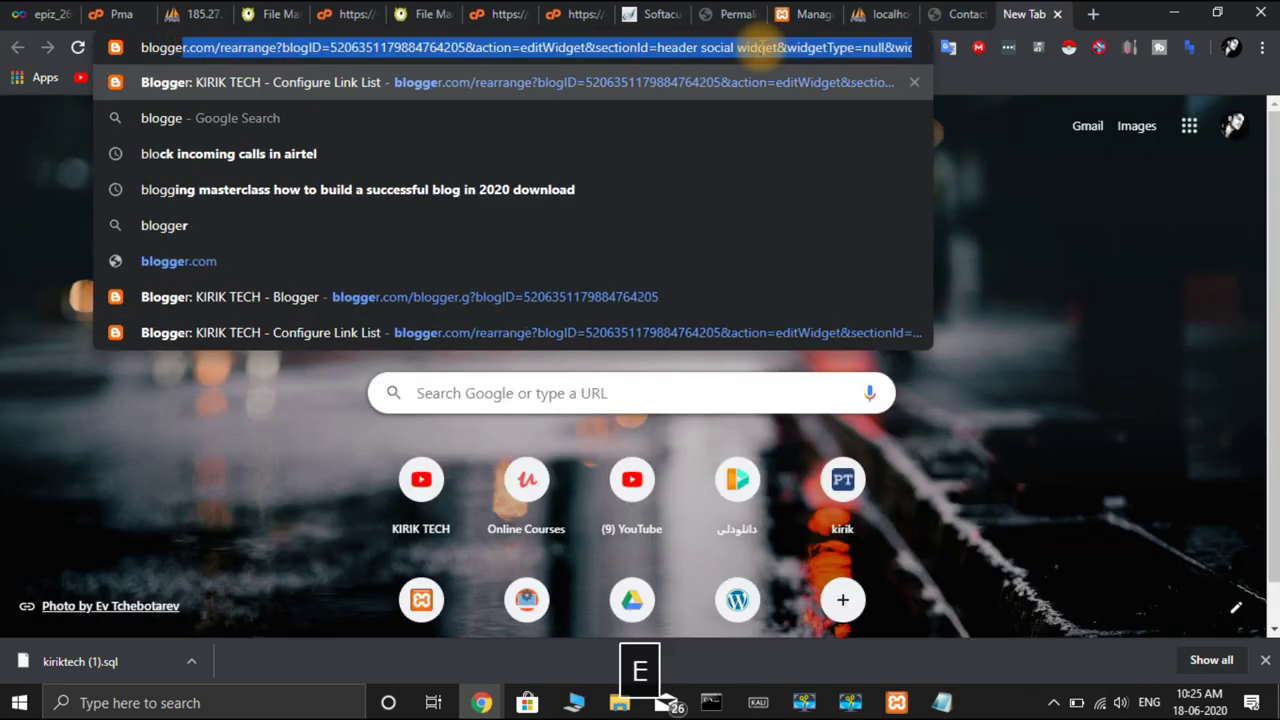
pyautogui.write('r')
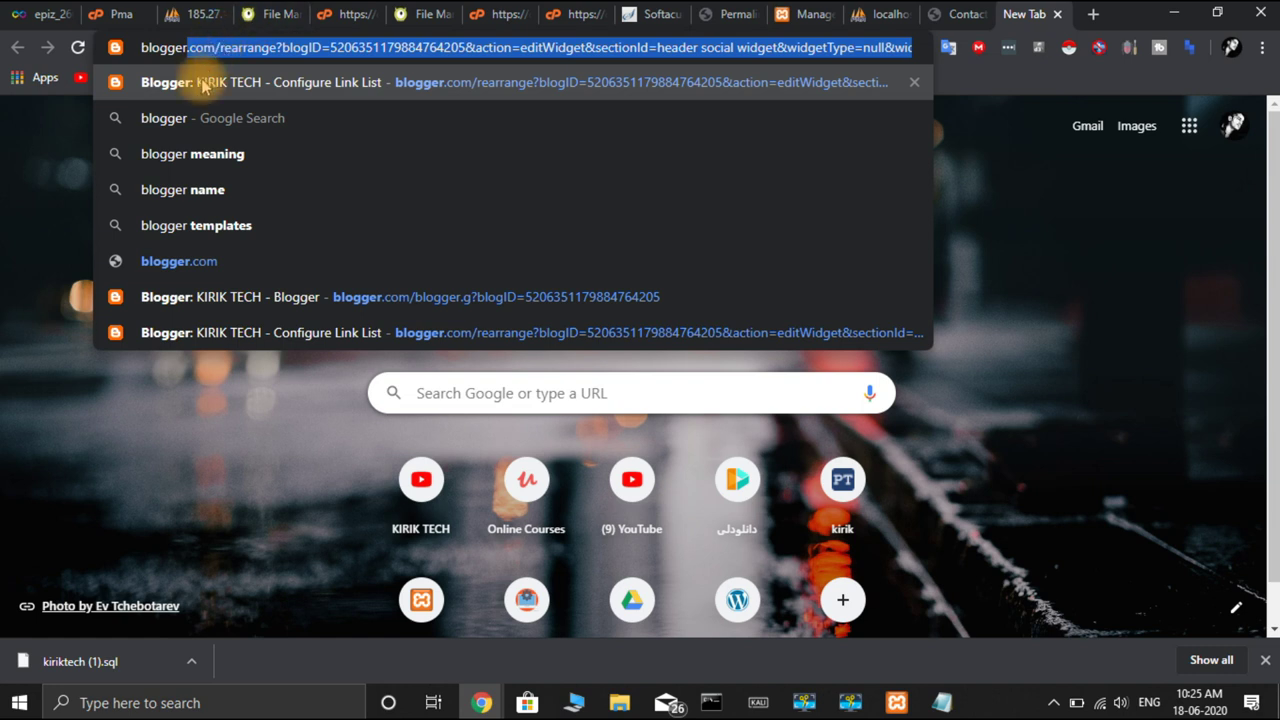
pyautogui.click(214, 262)
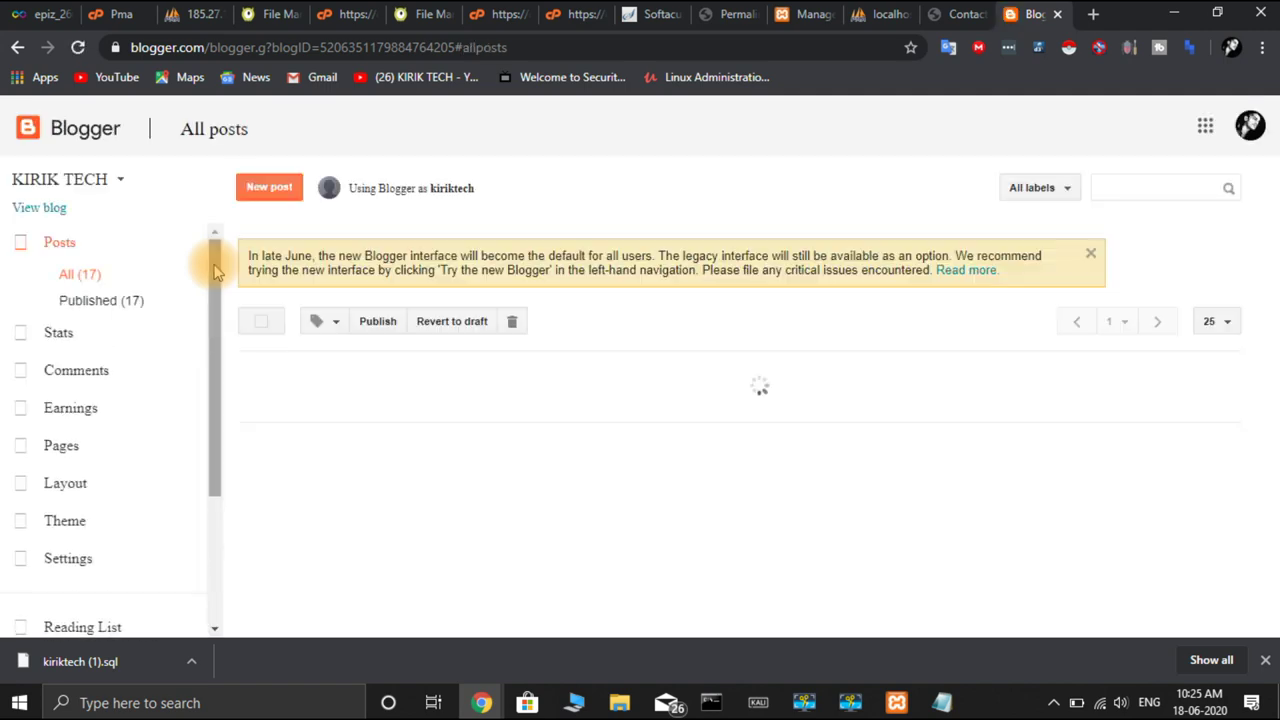
pyautogui.scroll(-5, 477, 395)
pyautogui.scroll(5, 471, 391)
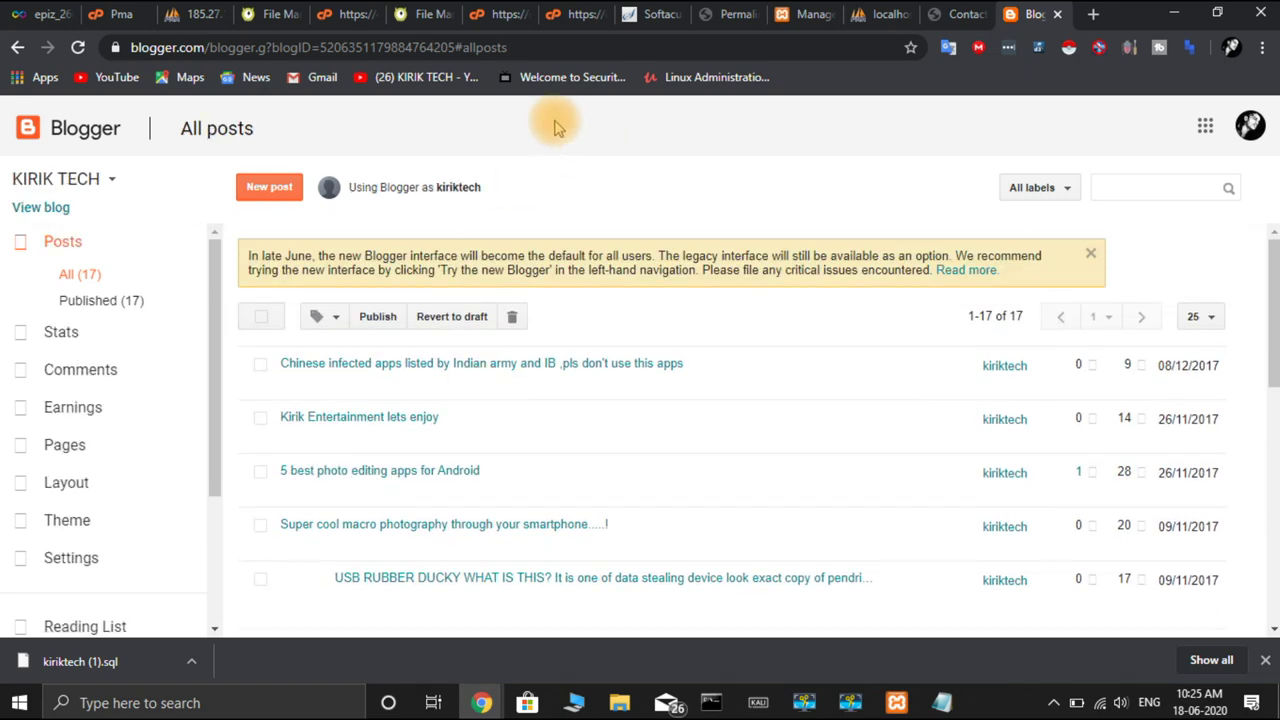
pyautogui.click(1057, 14)
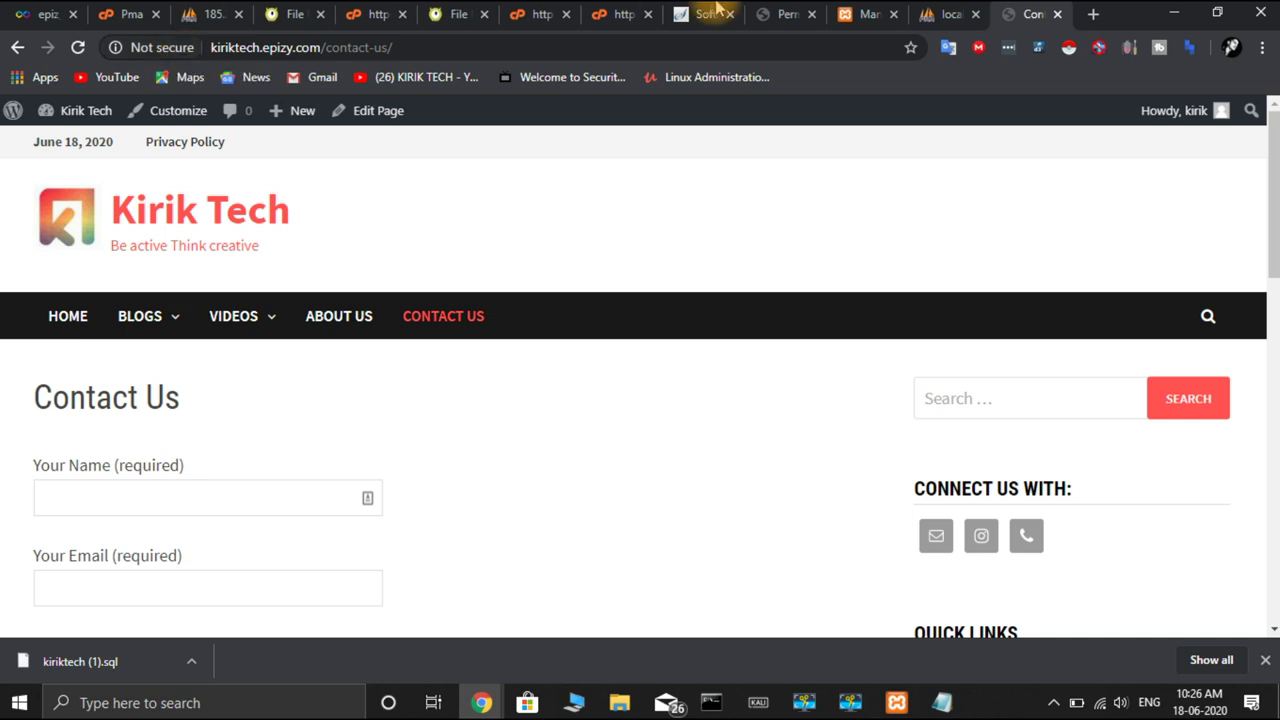
# Search Google for 'cloudflare ssl' in a fresh browser tab
pyautogui.click(1094, 20)
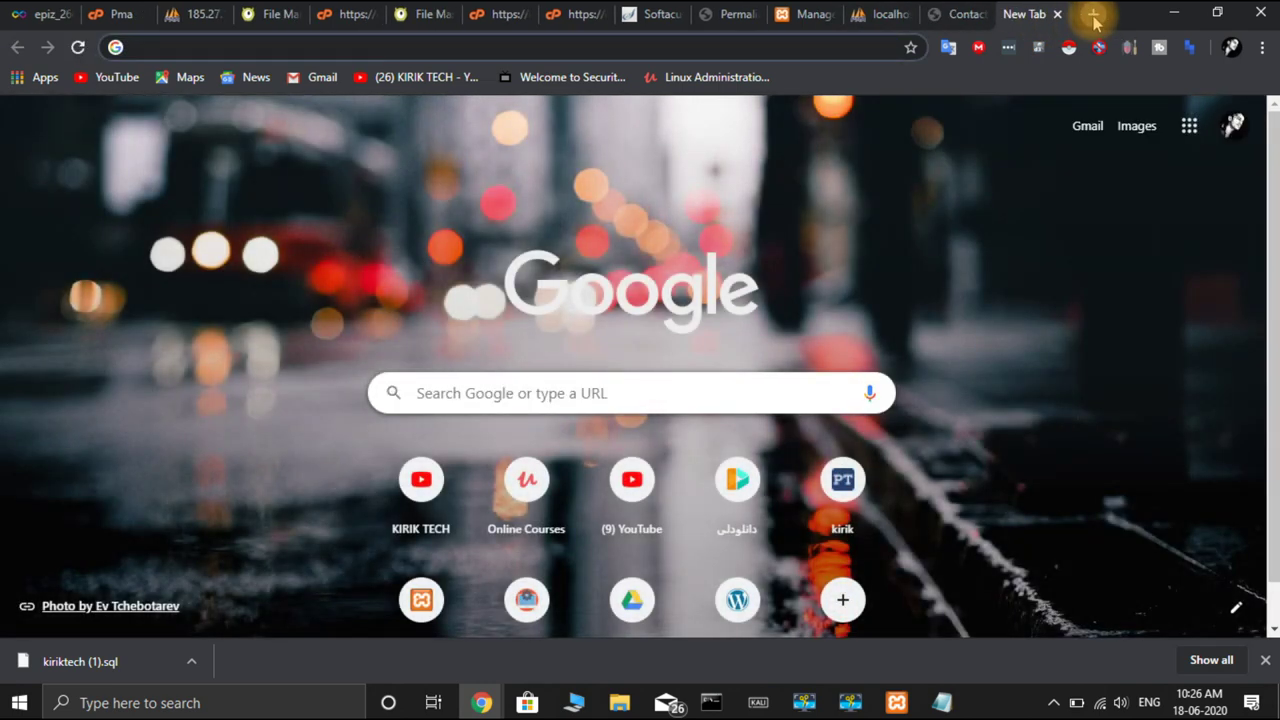
pyautogui.write('cloun')
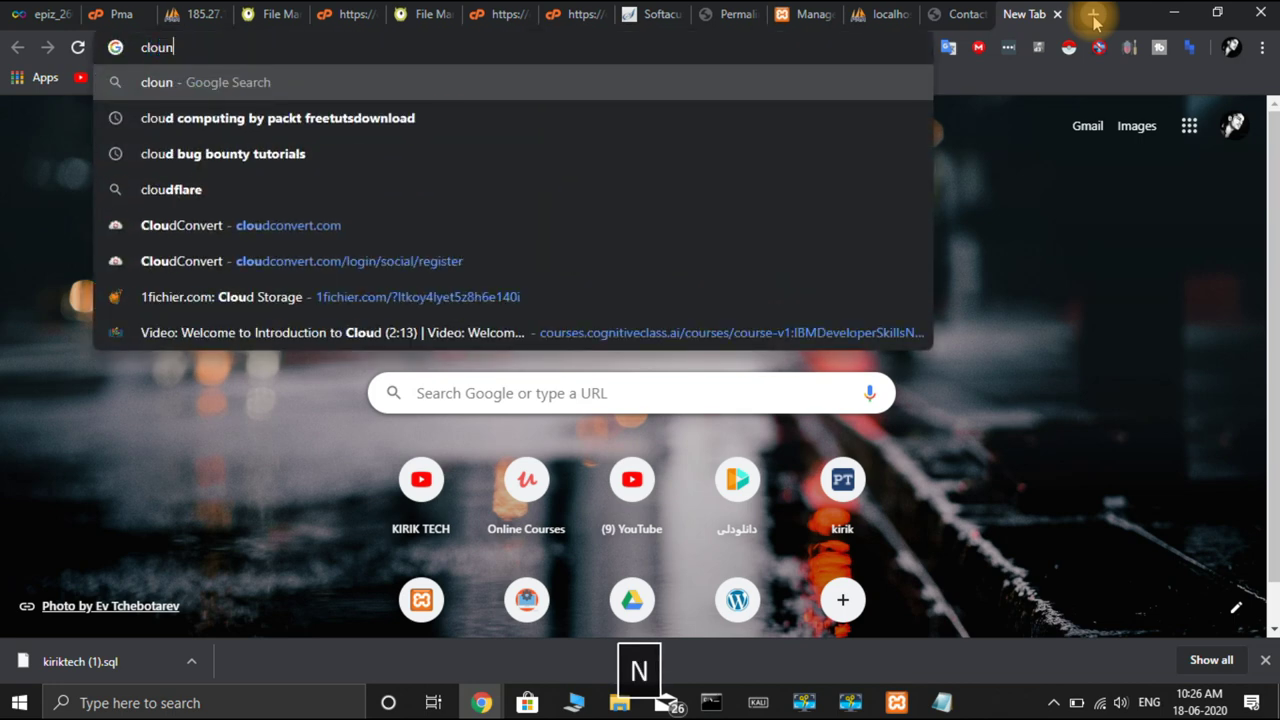
pyautogui.press('BackSpace')
pyautogui.write('d')
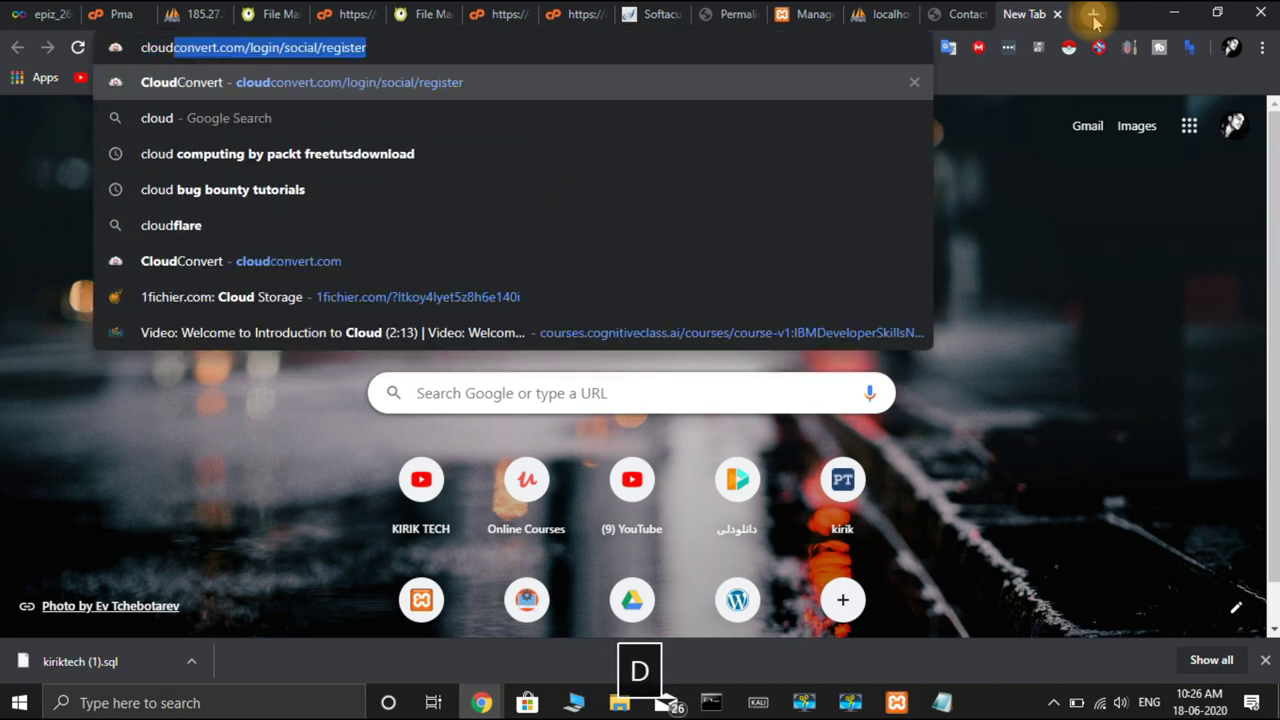
pyautogui.write('flare')
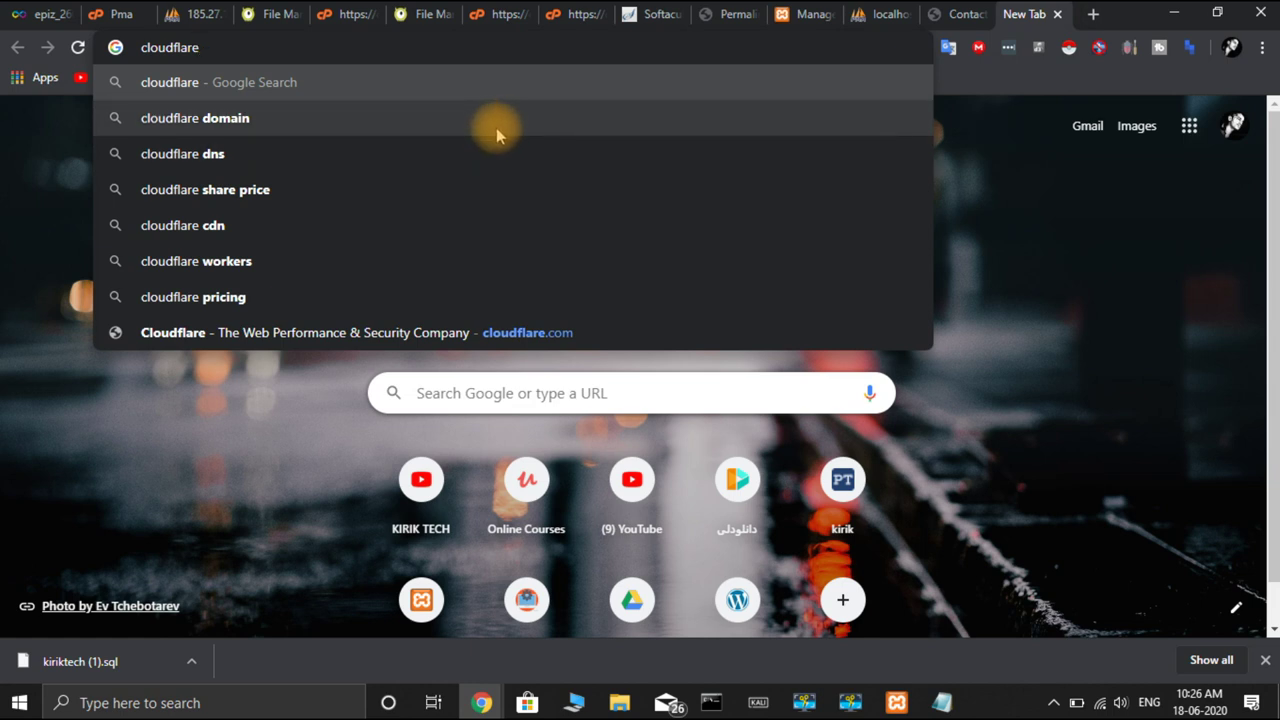
pyautogui.write(' ssl')
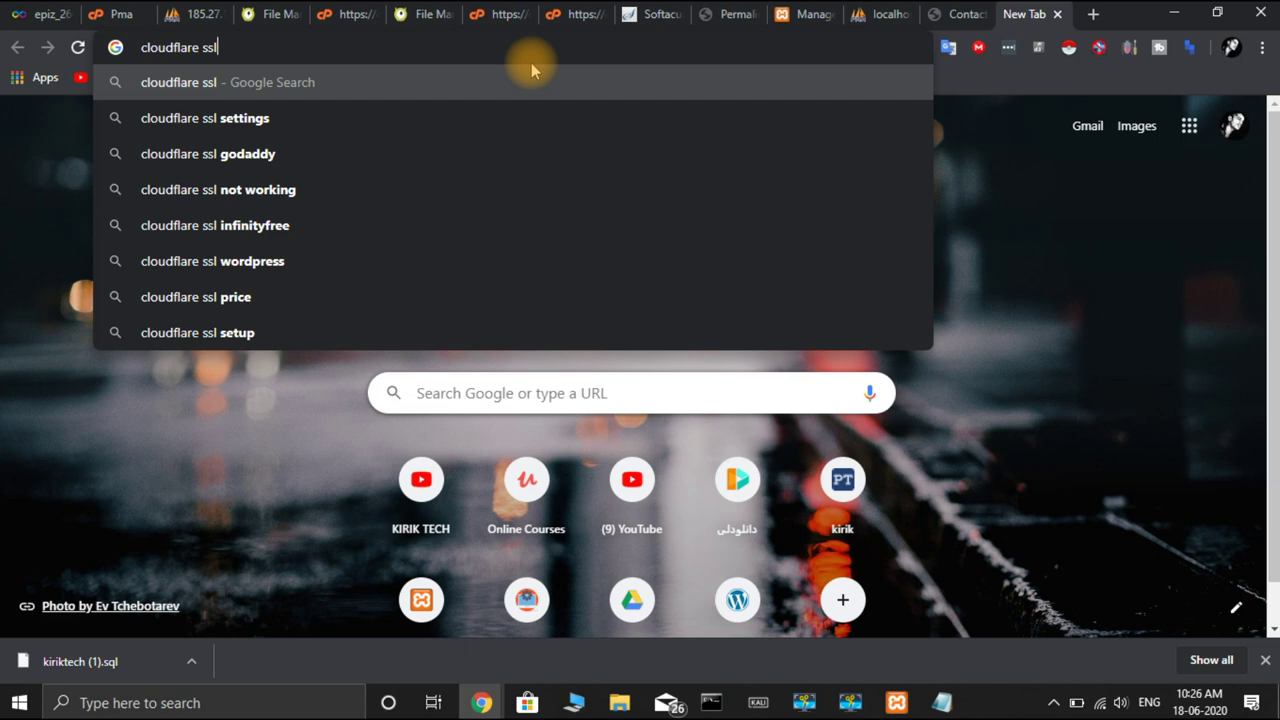
pyautogui.press('Return')
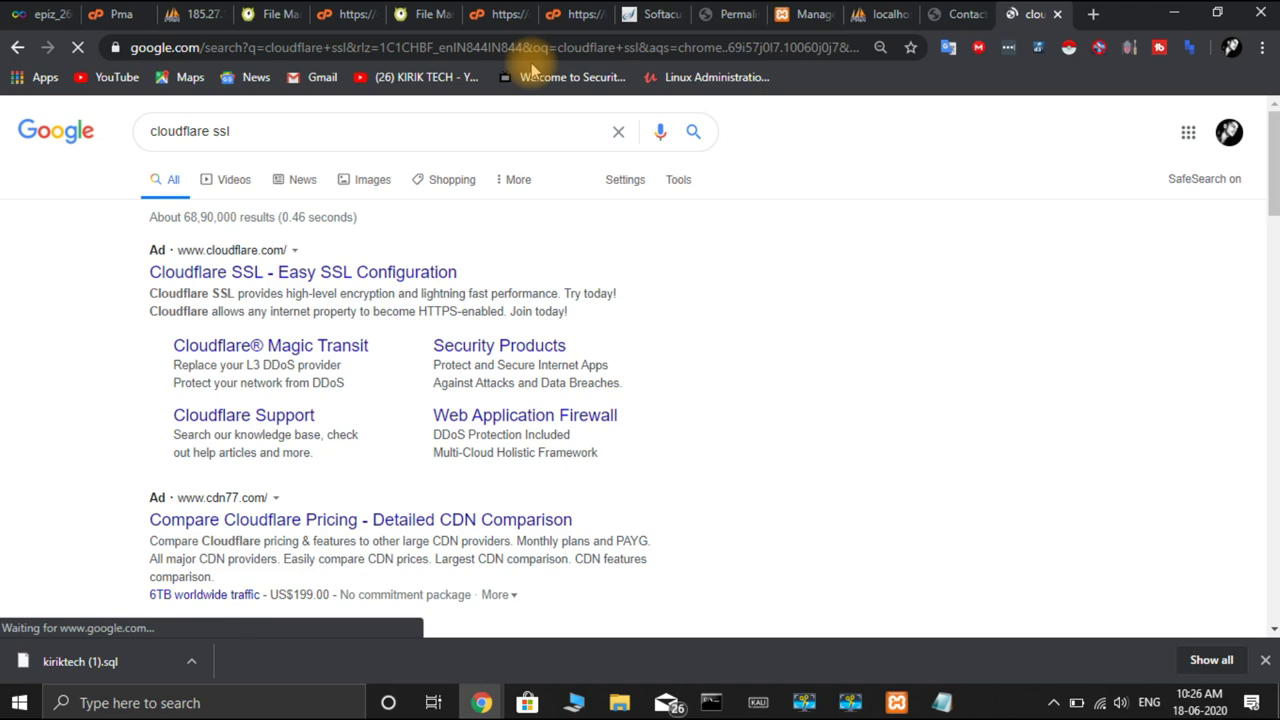
# Review the InfinityFree hosting account's MySQL details and its control panel
pyautogui.click(45, 16)
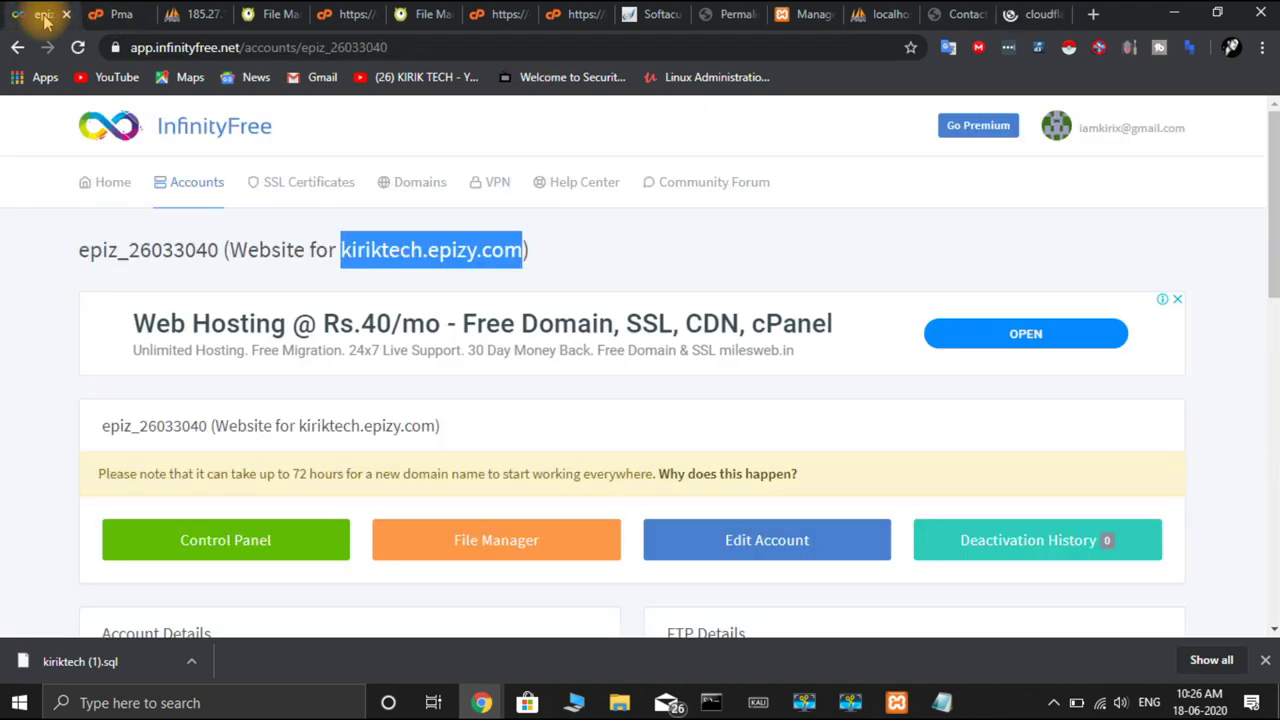
pyautogui.scroll(-8, 470, 394)
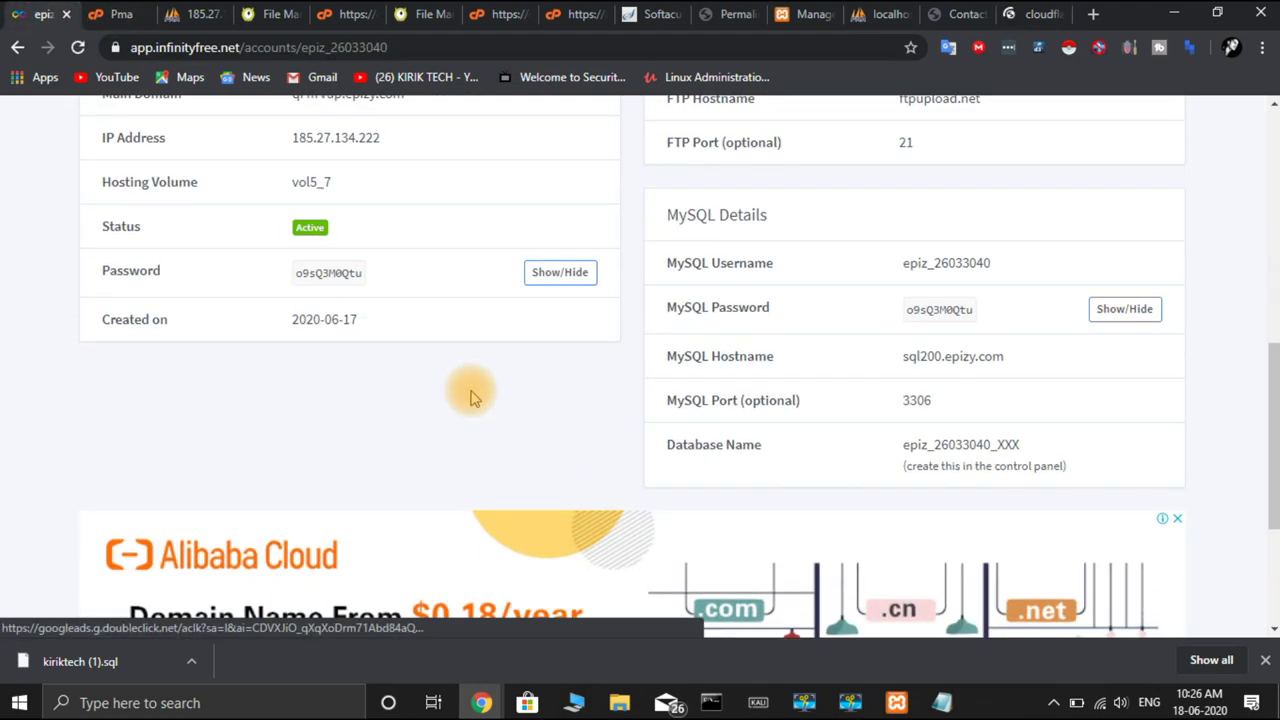
pyautogui.scroll(1, 474, 398)
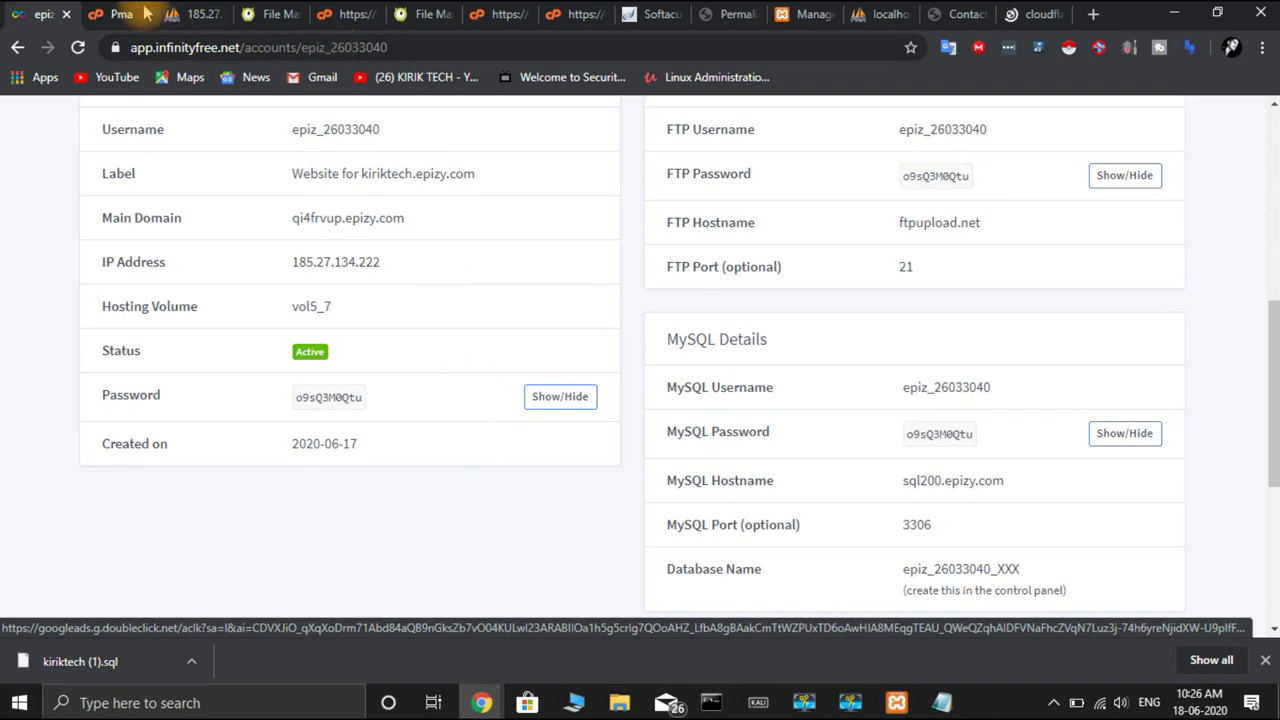
pyautogui.click(128, 14)
pyautogui.scroll(-6, 223, 334)
pyautogui.scroll(1, 223, 335)
pyautogui.scroll(1, 223, 343)
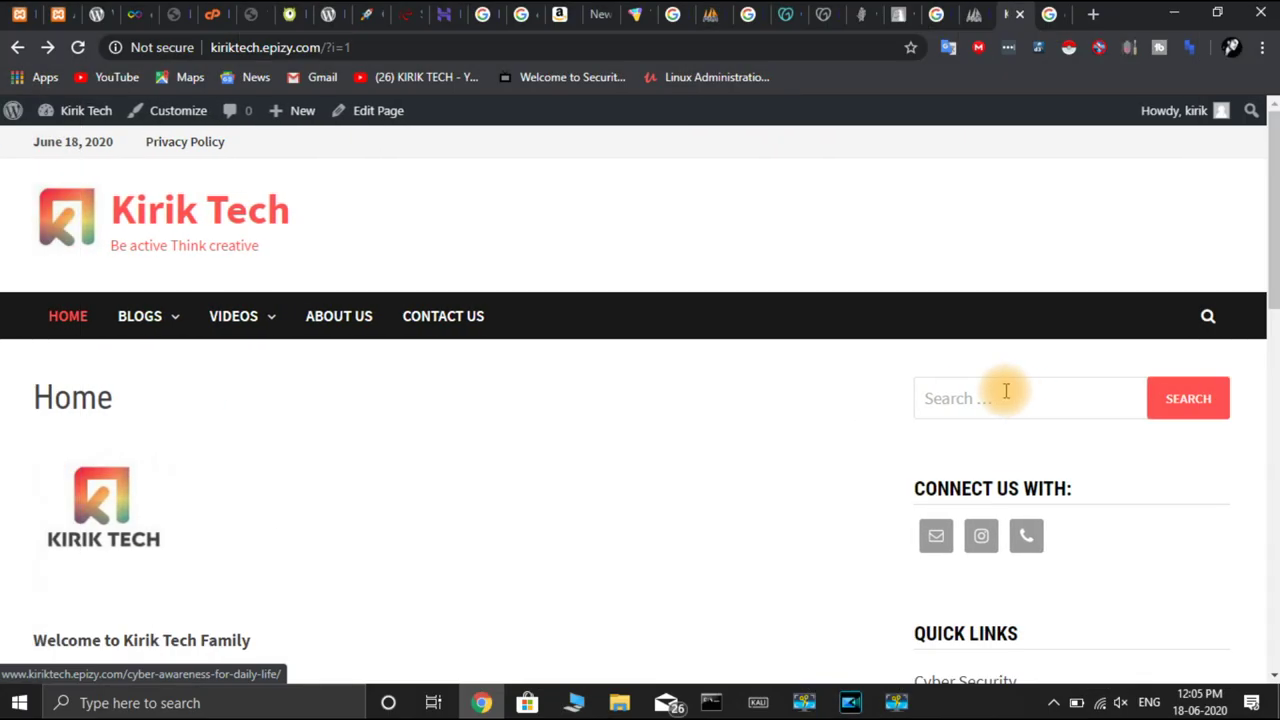
# Look over the live Kirik Tech homepage down to the footer, then go to the 'google adsense' results
pyautogui.scroll(-15, 831, 360)
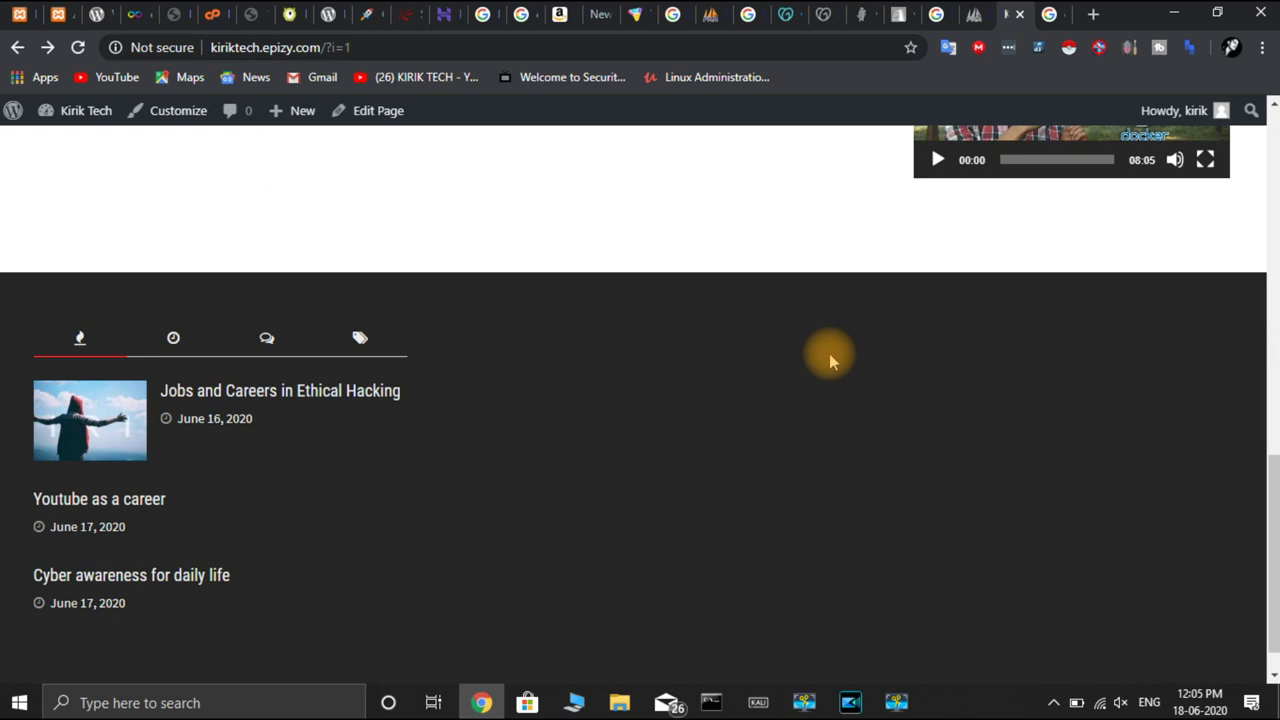
pyautogui.scroll(15, 829, 360)
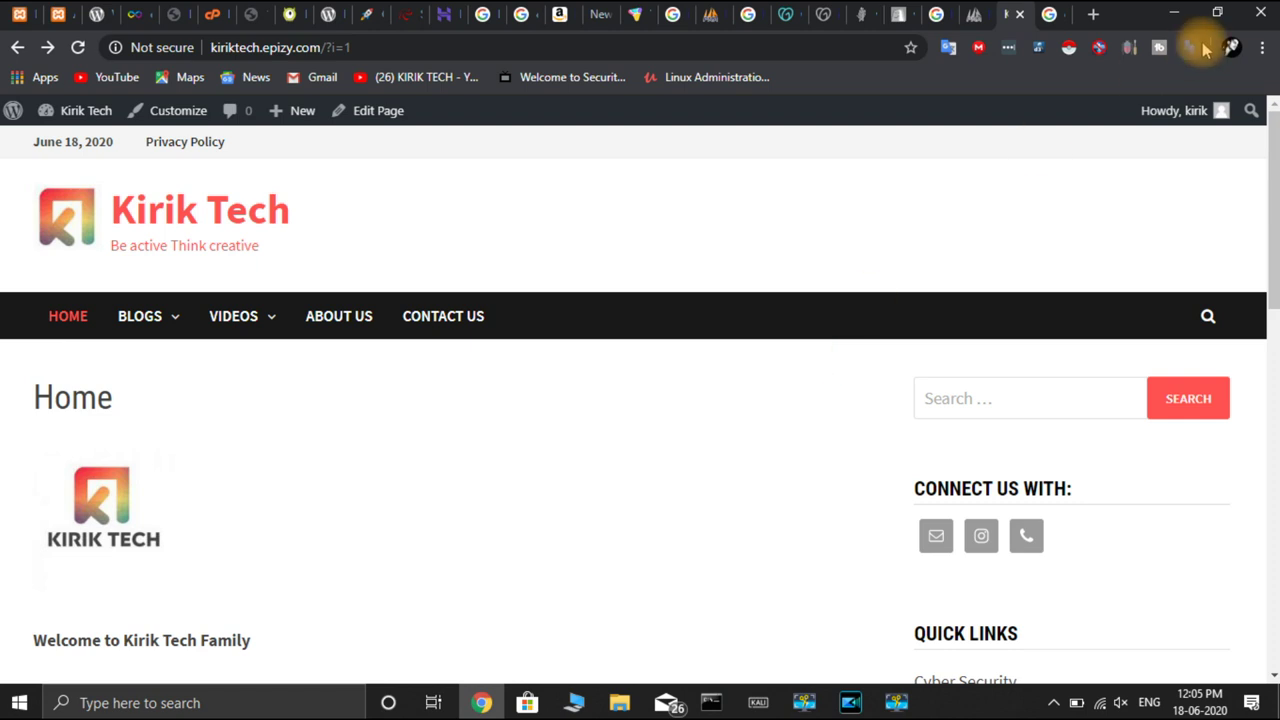
pyautogui.click(1048, 17)
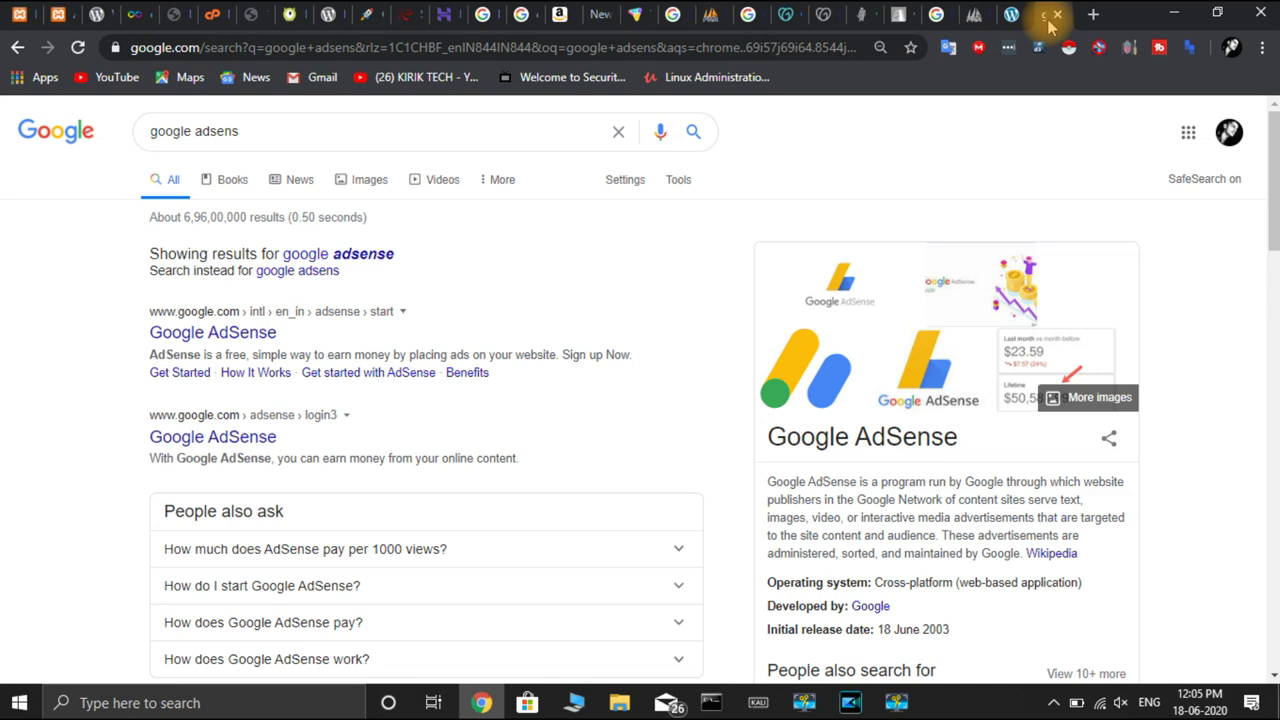
# Open the top Google AdSense sign-up result
pyautogui.click(258, 333)
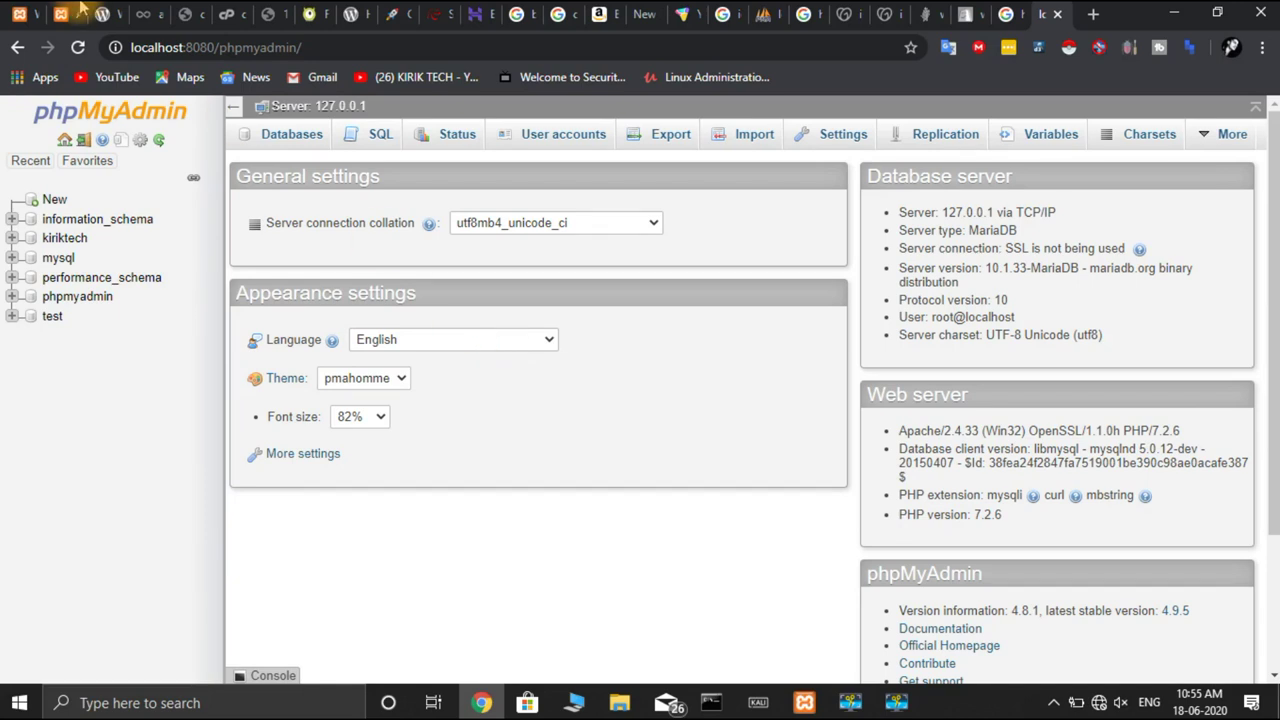
# Check the local site's database error, then select the kiriktech database in phpMyAdmin
pyautogui.click(34, 24)
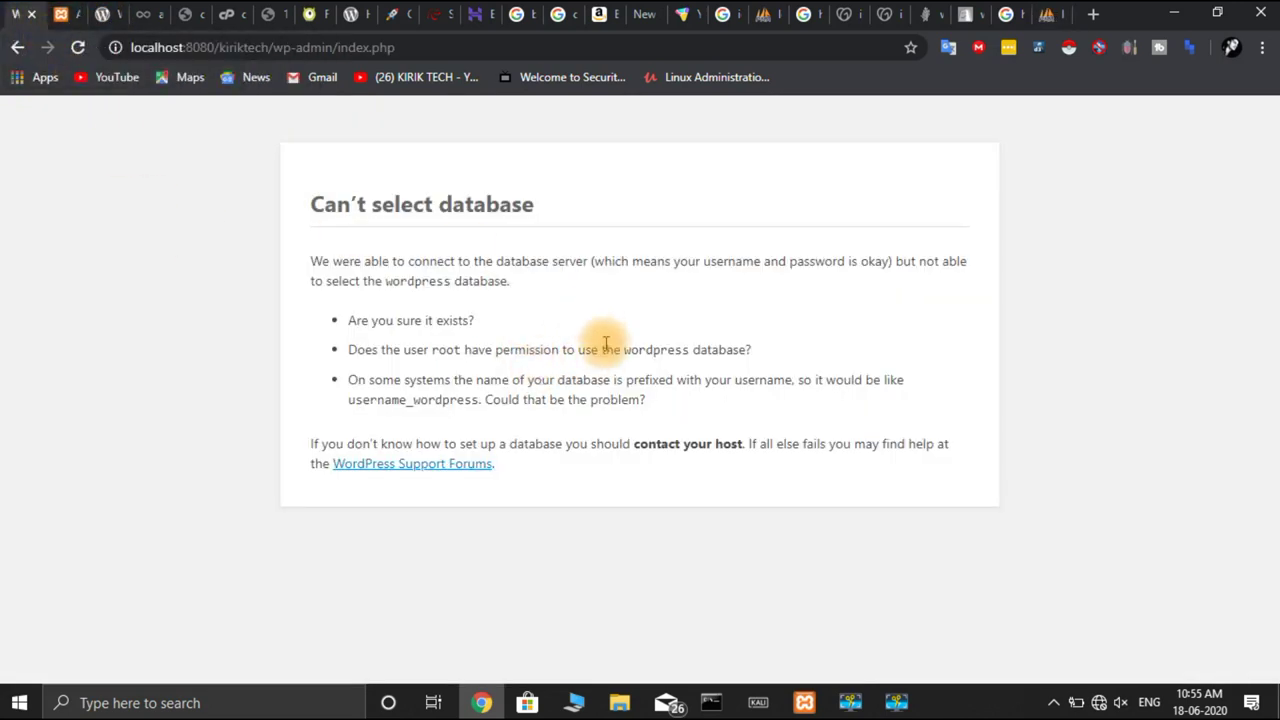
pyautogui.click(1068, 25)
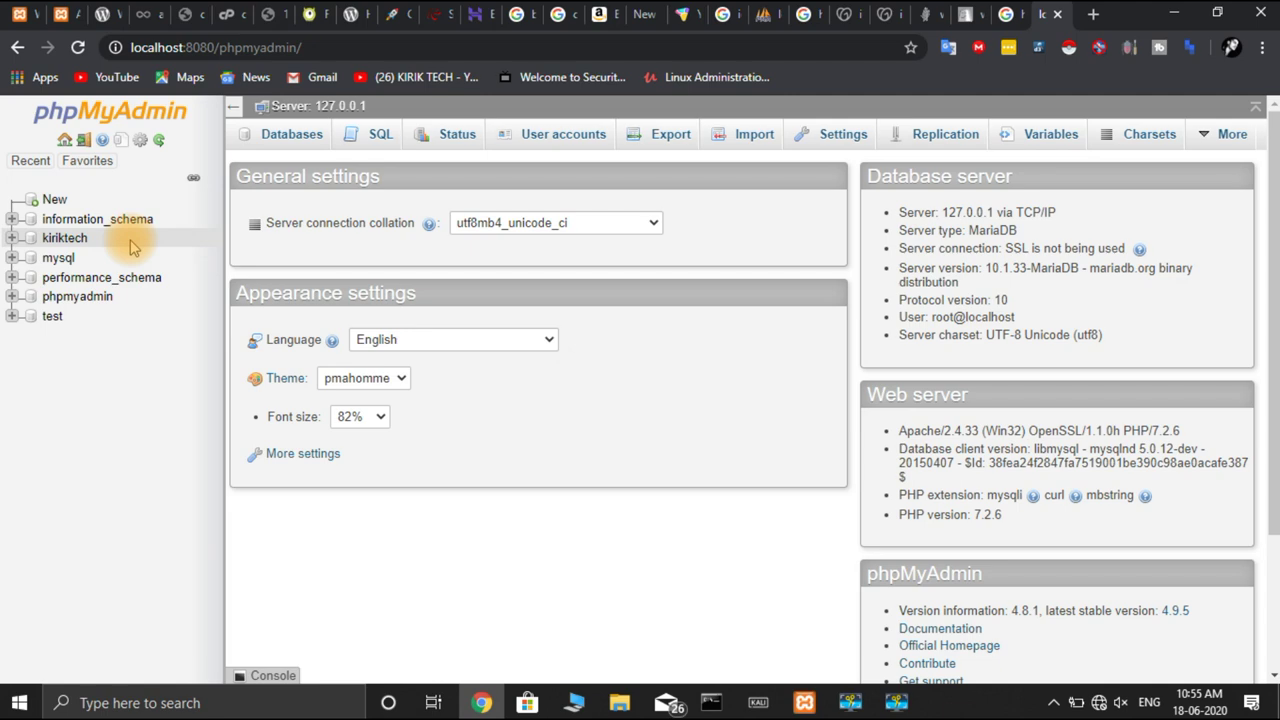
pyautogui.click(78, 242)
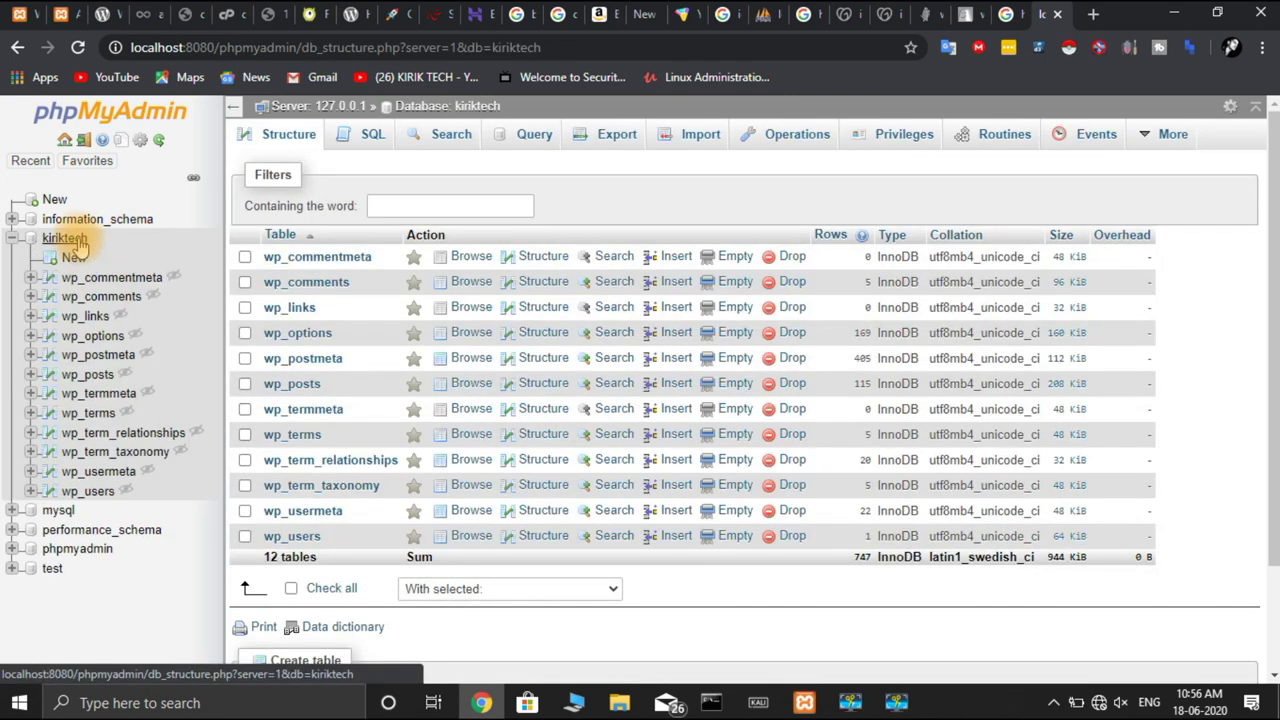
# Rename the kiriktech database to 'wordpress' and reload the local WordPress dashboard
pyautogui.click(818, 144)
pyautogui.click(340, 482)
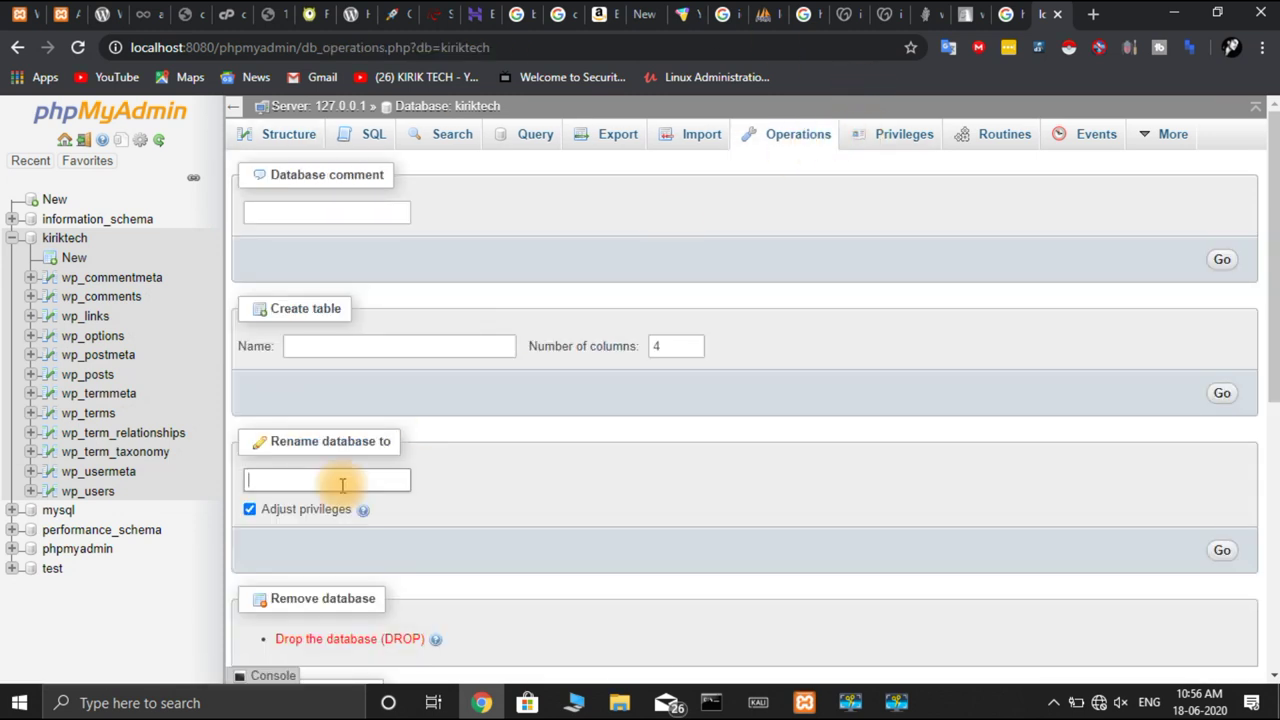
pyautogui.write('wordpress')
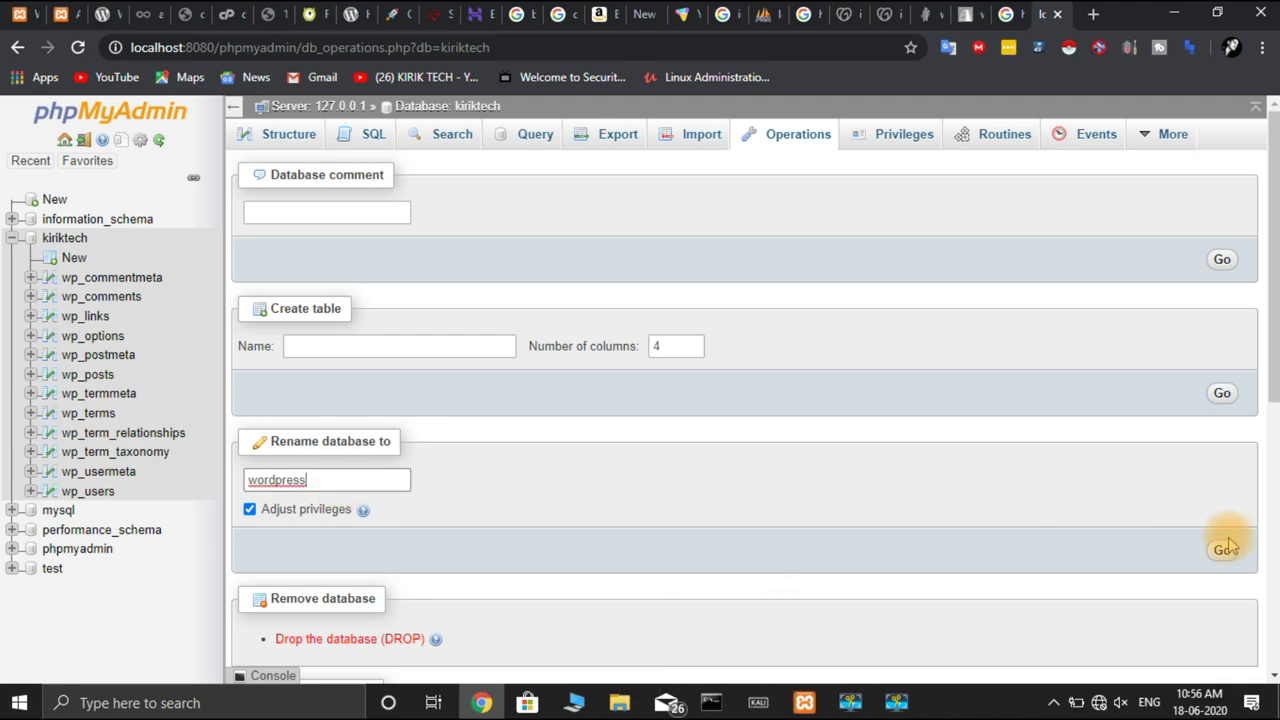
pyautogui.click(1222, 548)
pyautogui.click(663, 433)
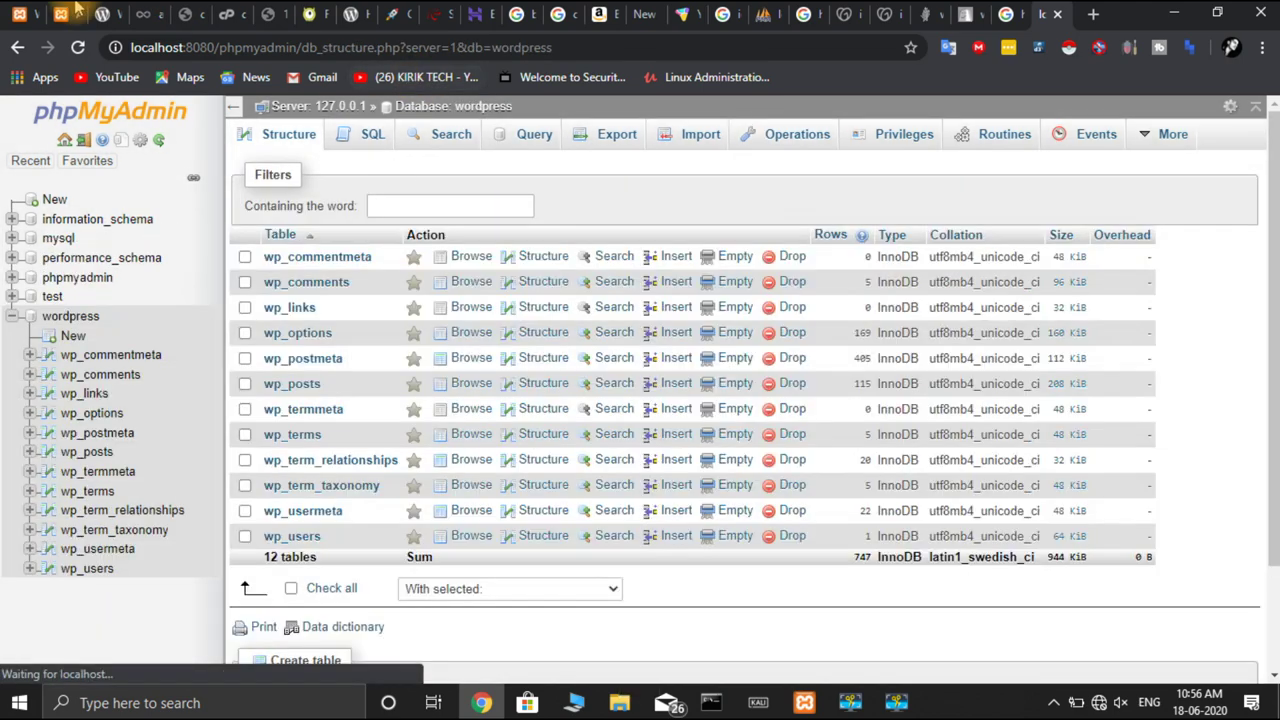
pyautogui.click(22, 14)
pyautogui.click(79, 47)
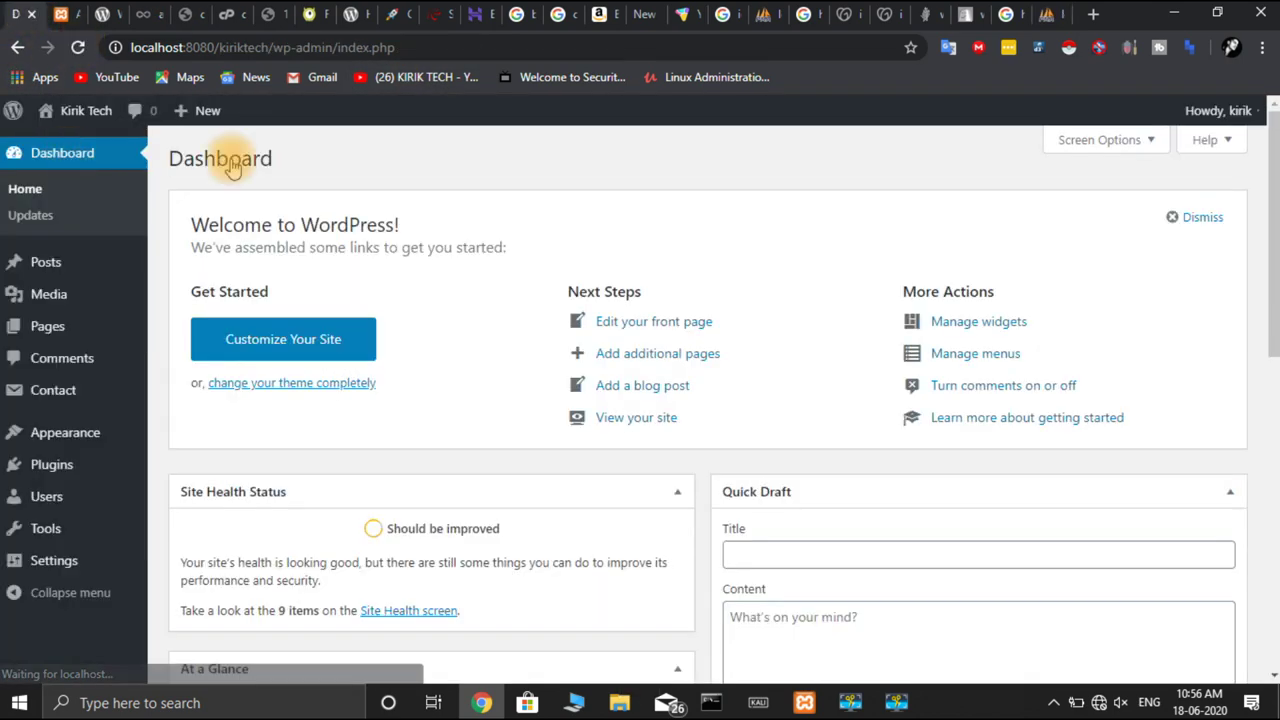
pyautogui.scroll(-5, 605, 342)
pyautogui.scroll(5, 603, 336)
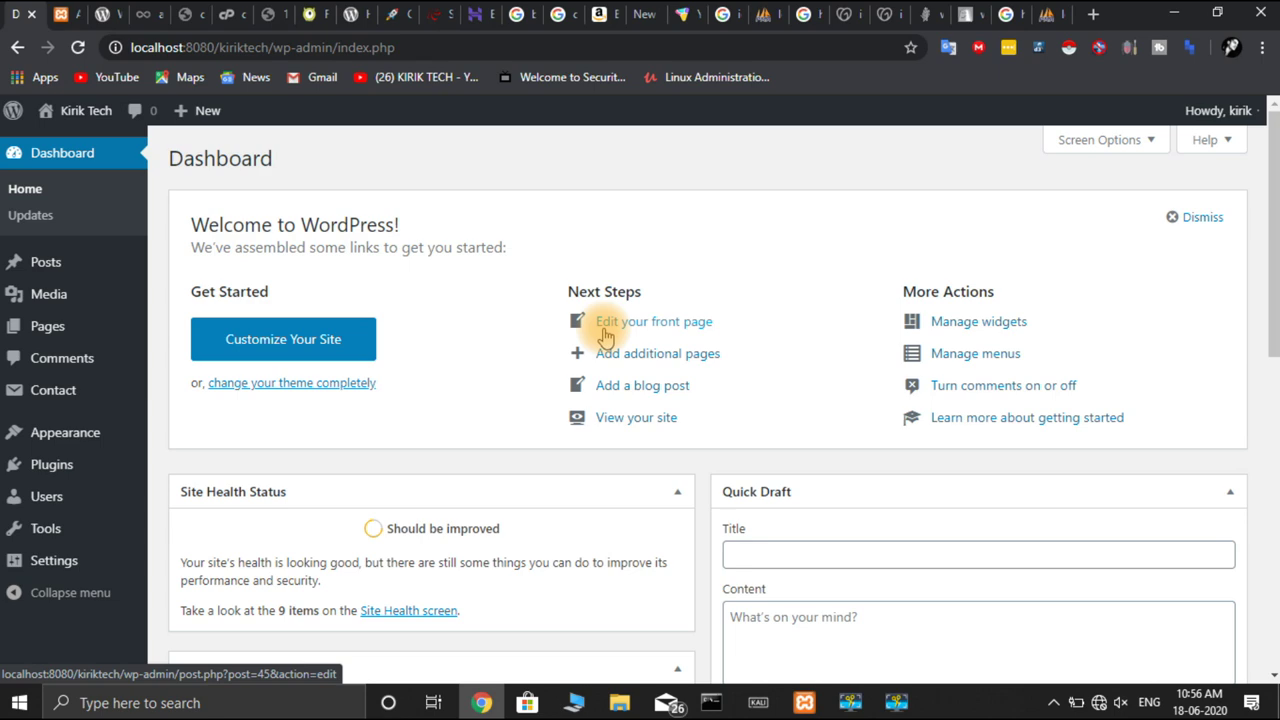
pyautogui.scroll(-10, 603, 336)
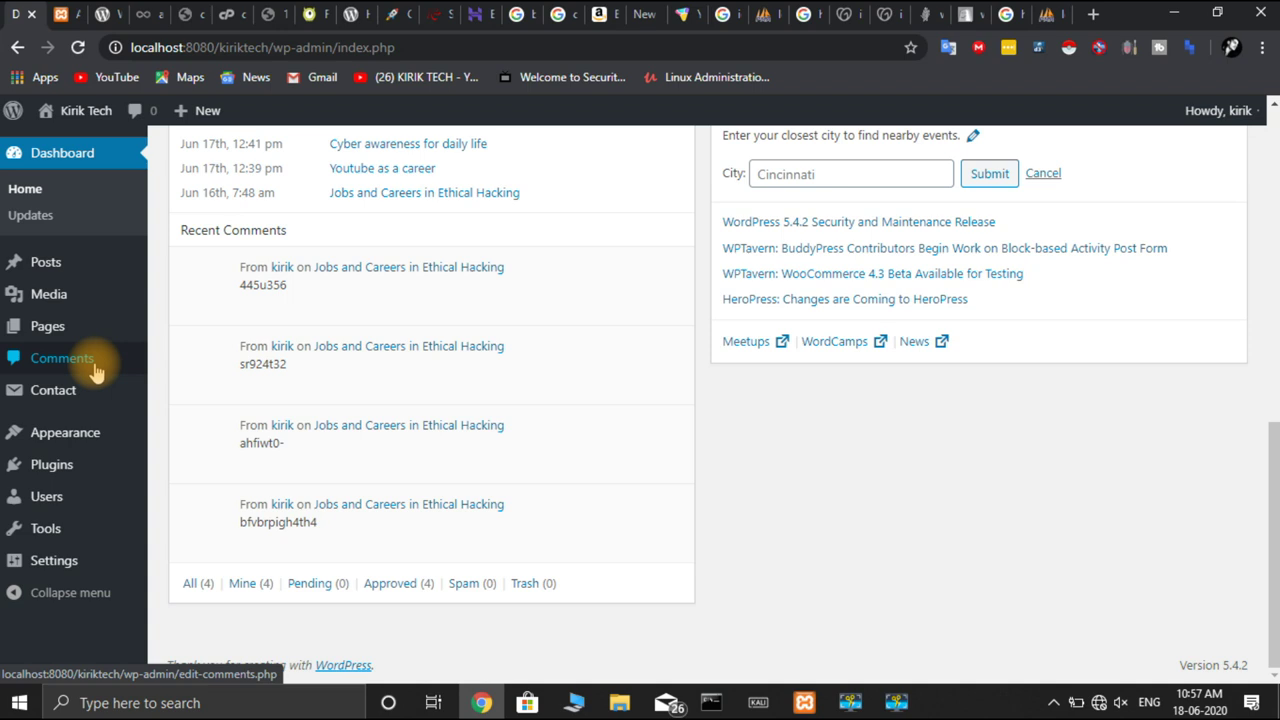
pyautogui.moveTo(191, 366)
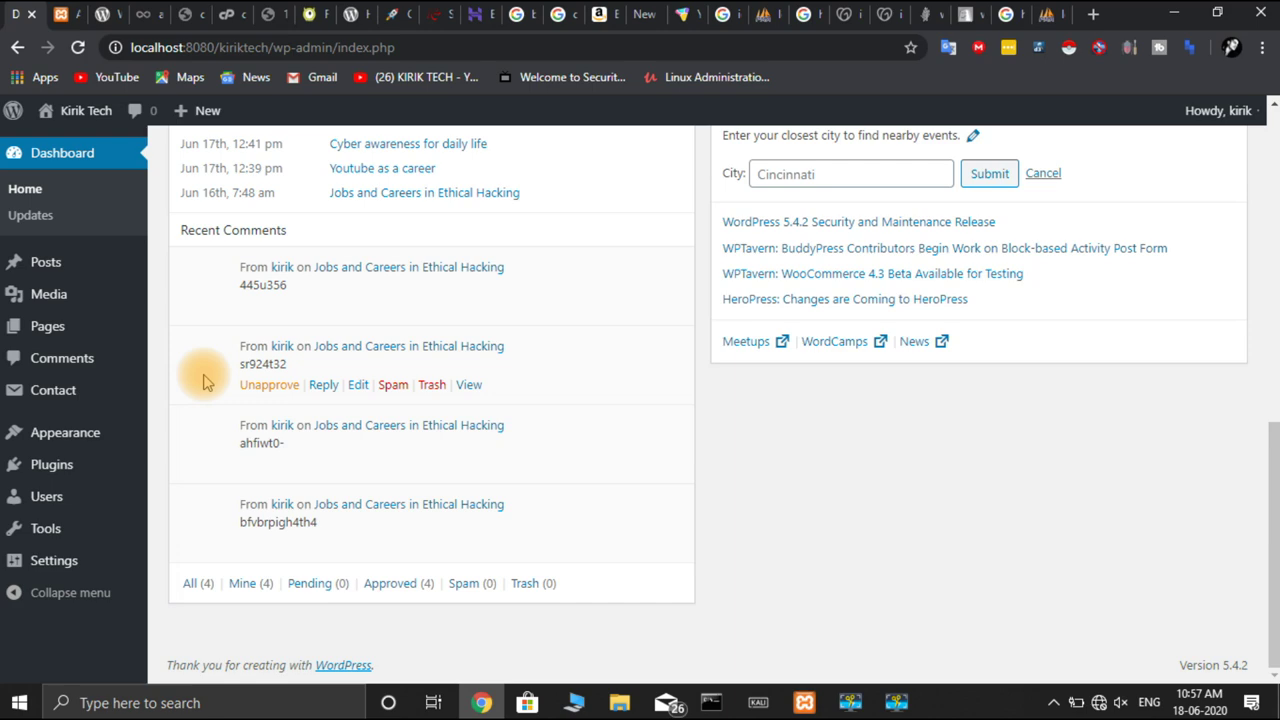
pyautogui.scroll(8, 203, 381)
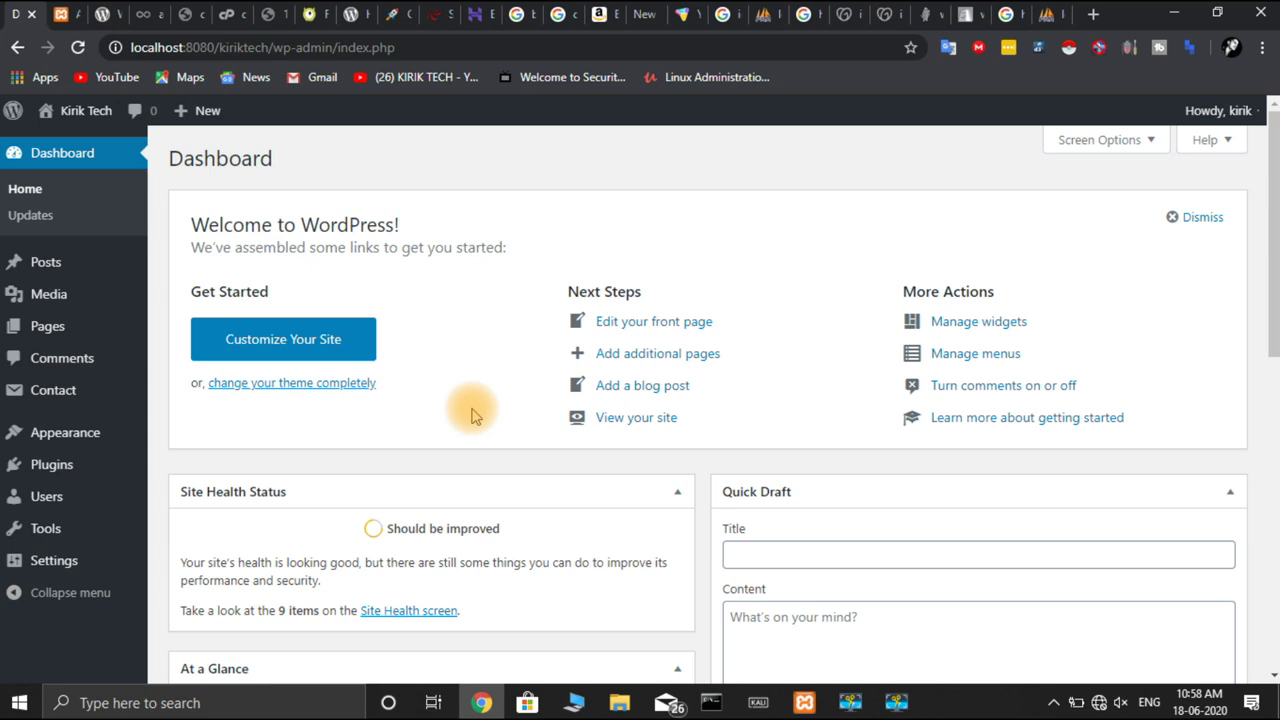
pyautogui.scroll(-5, 474, 415)
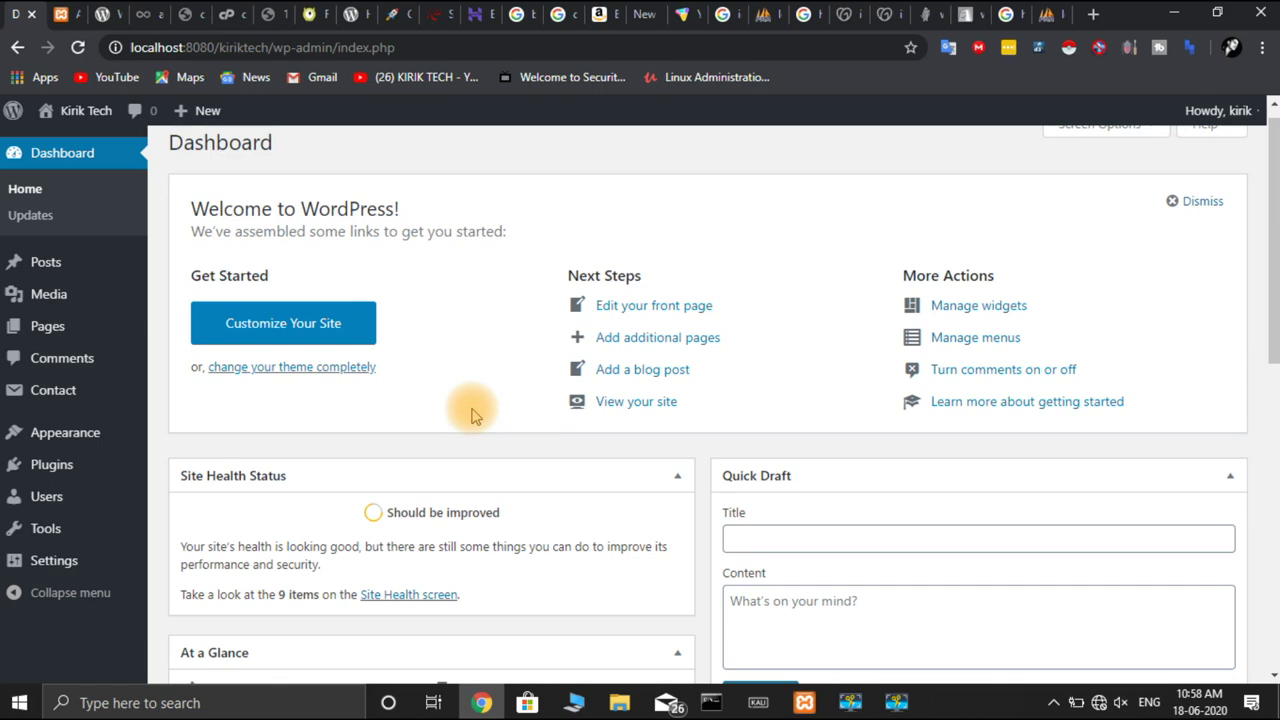
pyautogui.scroll(5, 474, 415)
pyautogui.scroll(1, 474, 415)
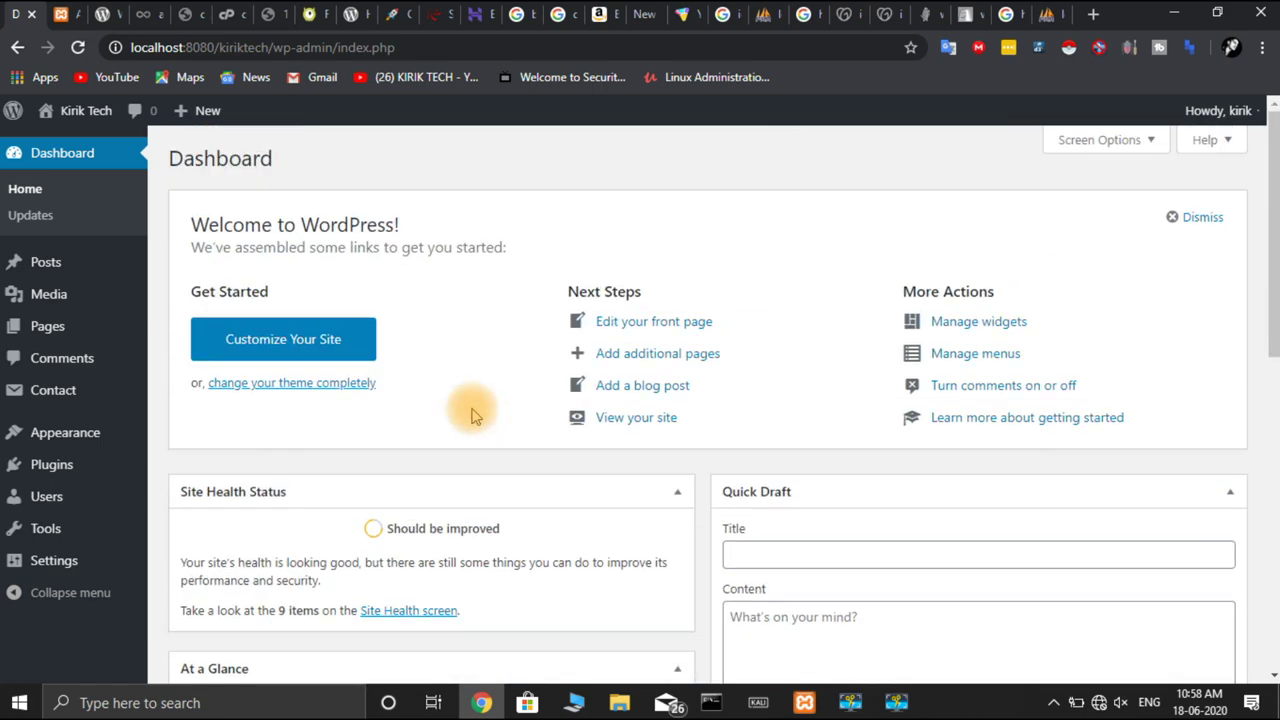
pyautogui.moveTo(86, 391)
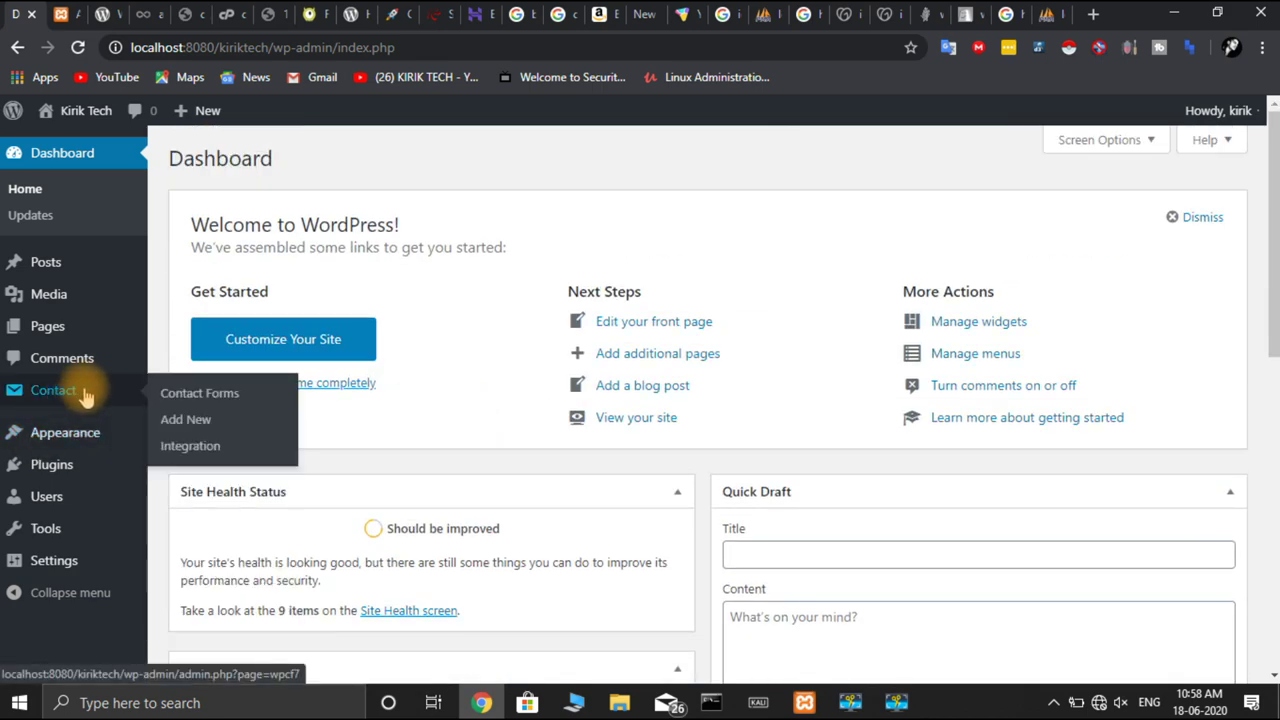
pyautogui.moveTo(86, 467)
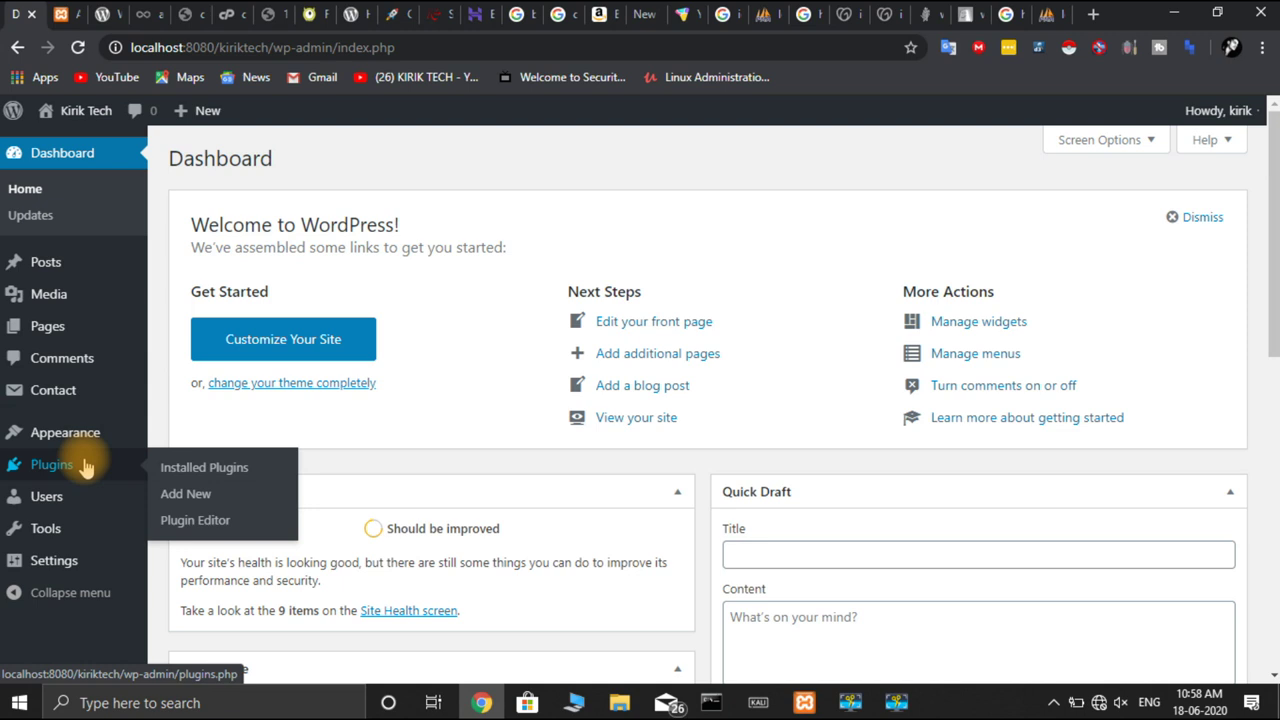